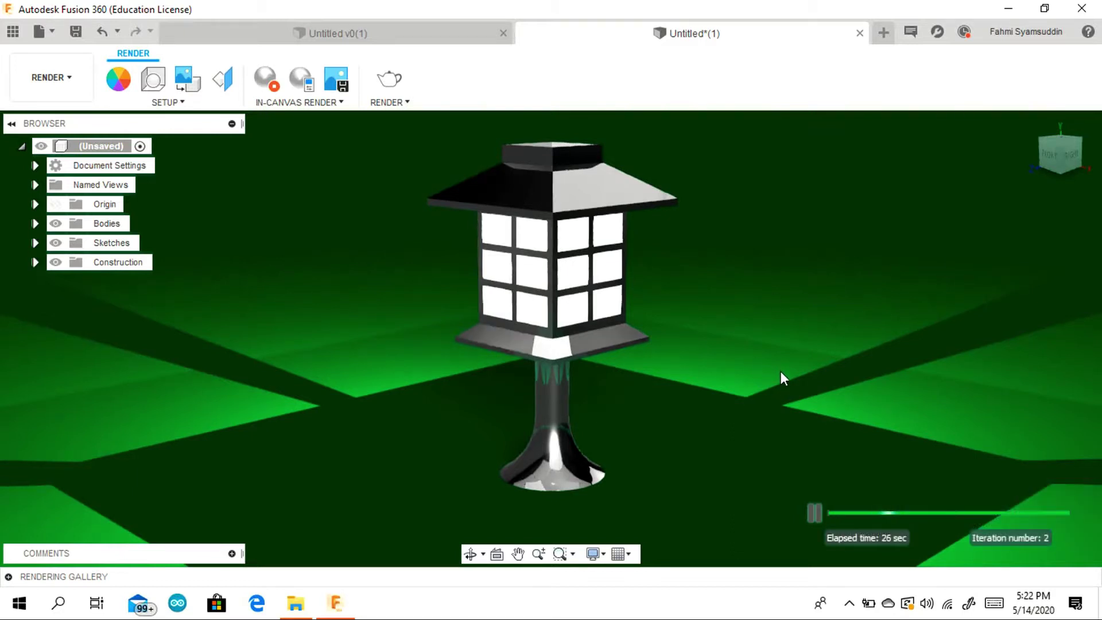
Step: Restart the in-canvas render of the finished lantern to preview the whole model
middle_click_drag(775, 374, 725, 476)
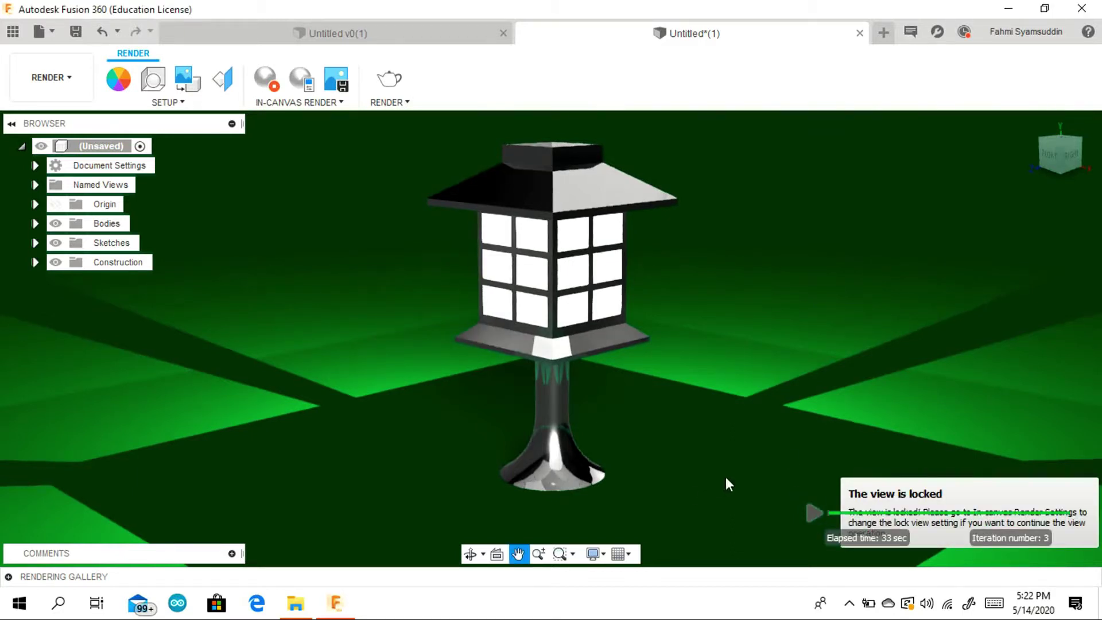
left_click(268, 80)
scroll(724, 400, "down", 4)
left_click(272, 81)
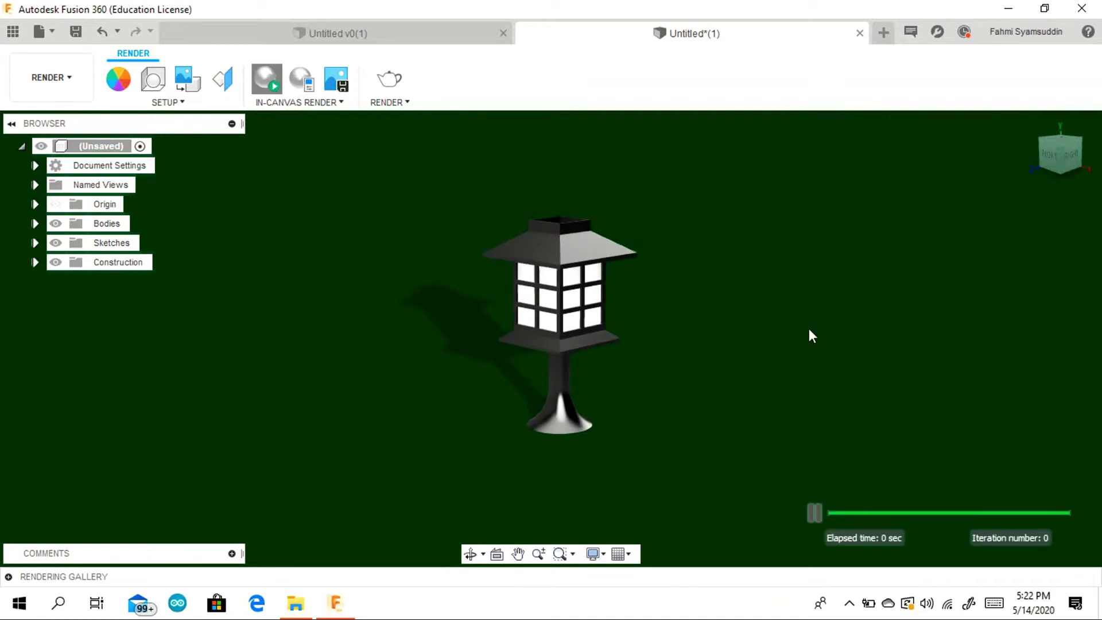
left_click(1071, 156)
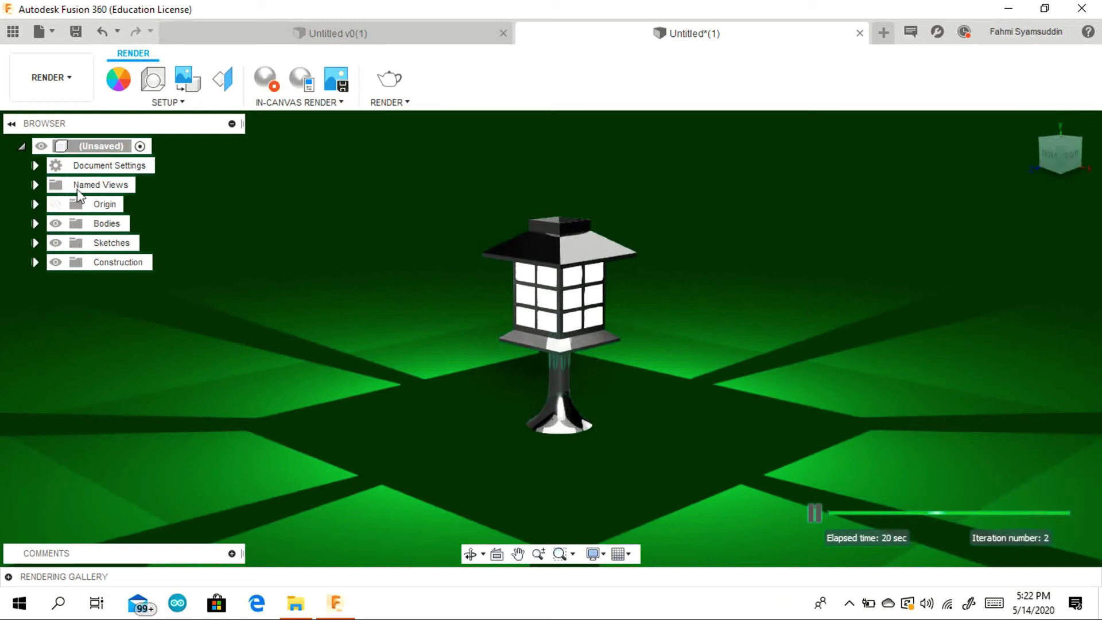
key("ctrl+Tab")
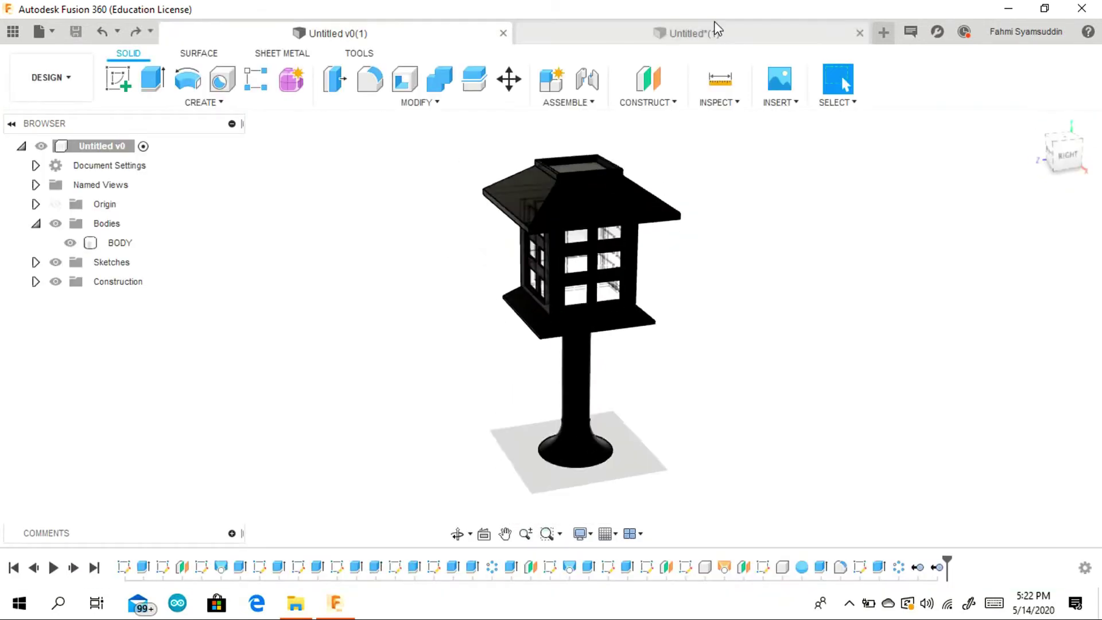
left_click(713, 32)
left_click(849, 603)
left_click(853, 571)
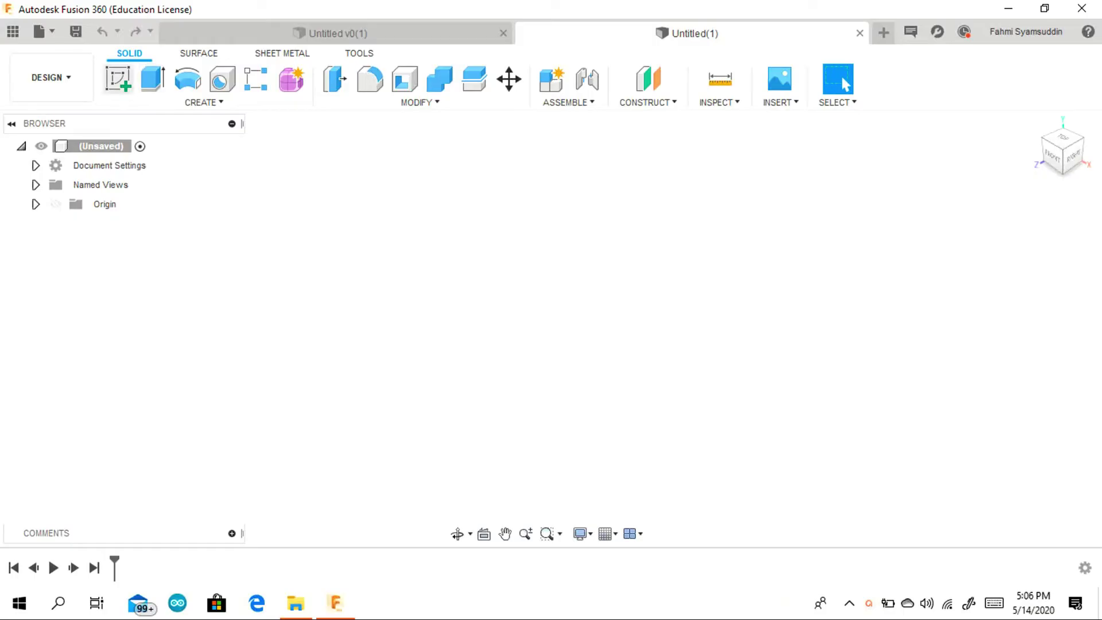
Step: Start a sketch on the horizontal XZ plane
left_click(121, 90)
left_click(583, 376)
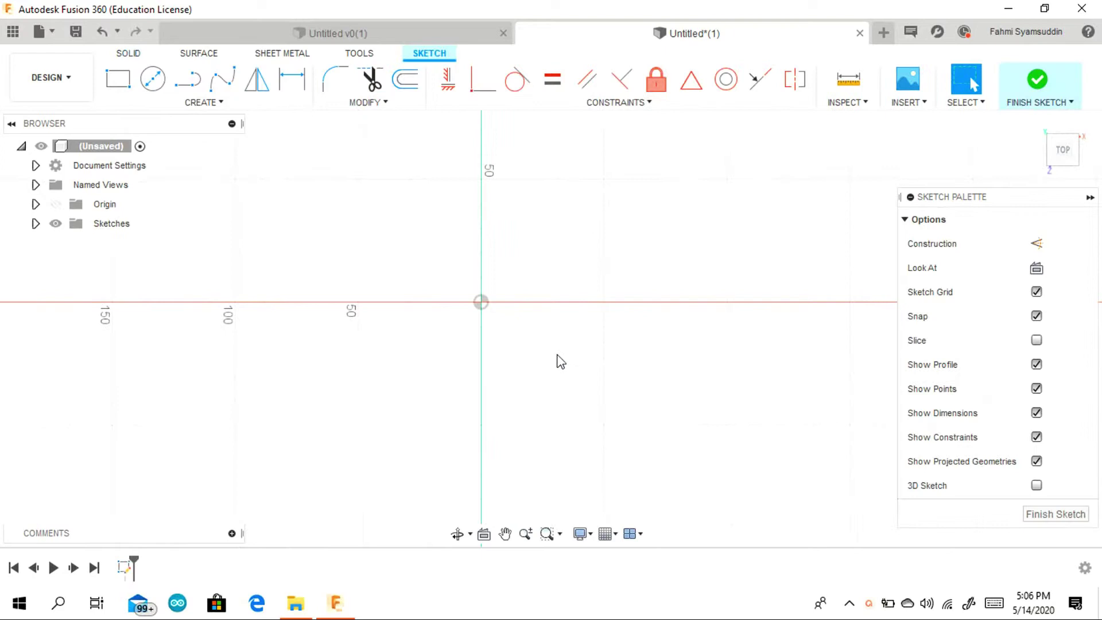
key("XF86MonBrightnessDown")
key("XF86MonBrightnessDown")
key("XF86MonBrightnessUp")
key("XF86MonBrightnessUp")
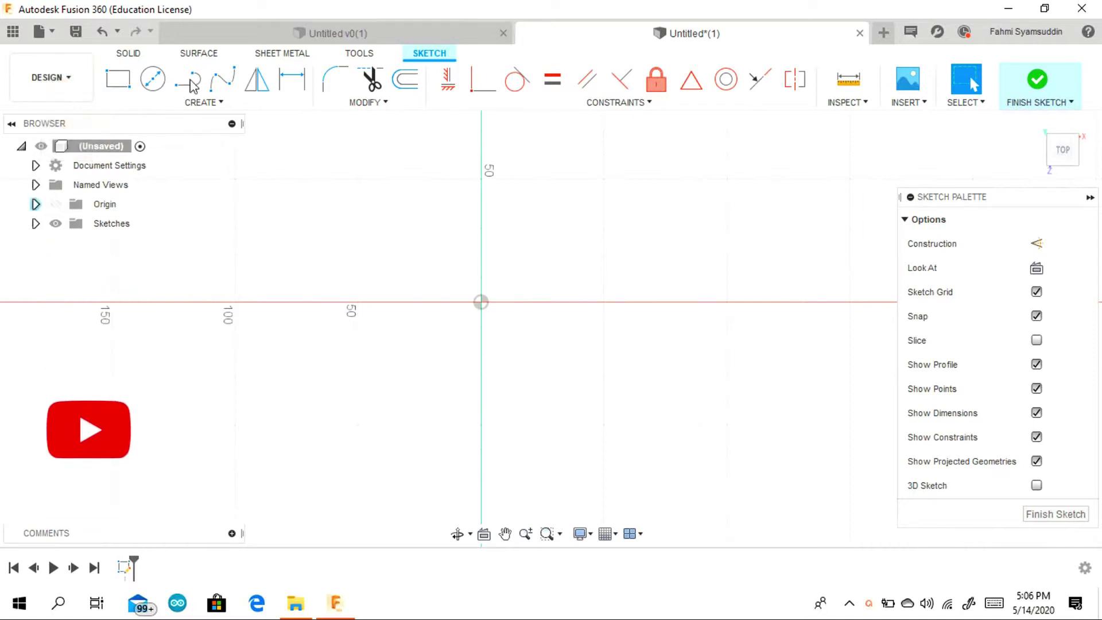
Step: Draw a center rectangle on the origin, about 200 mm square
left_click(209, 104)
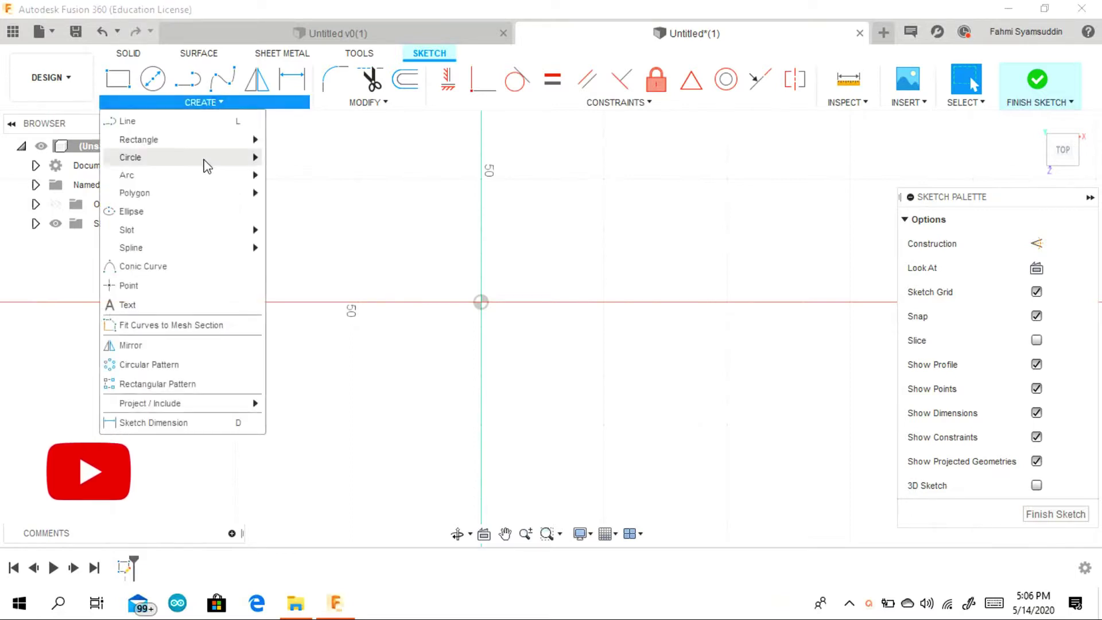
mouse_move(223, 147)
left_click(310, 178)
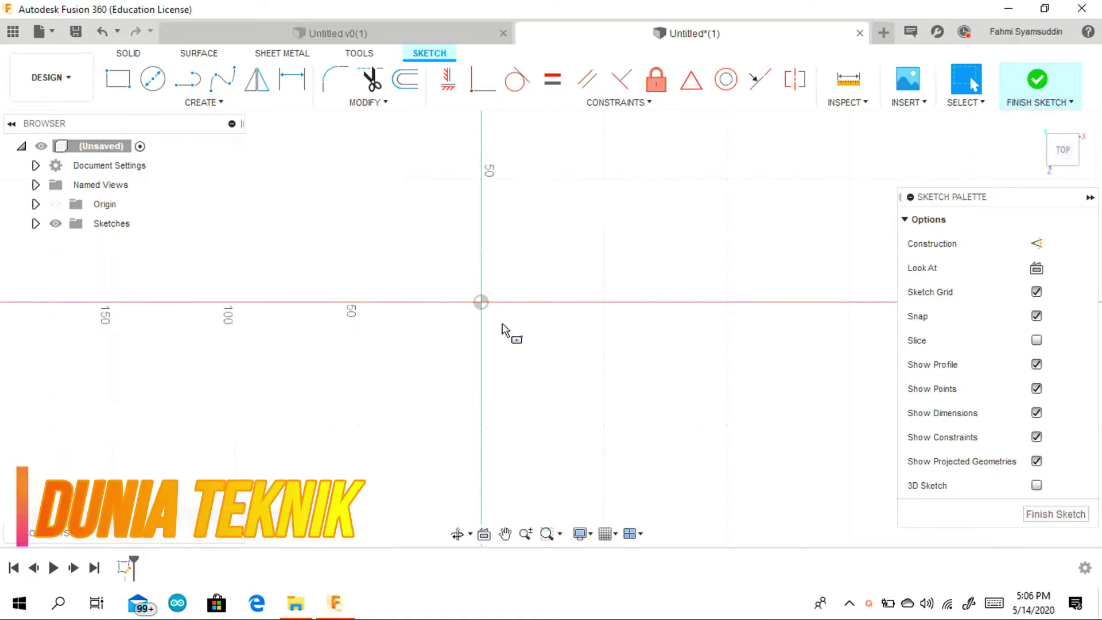
left_click(480, 302)
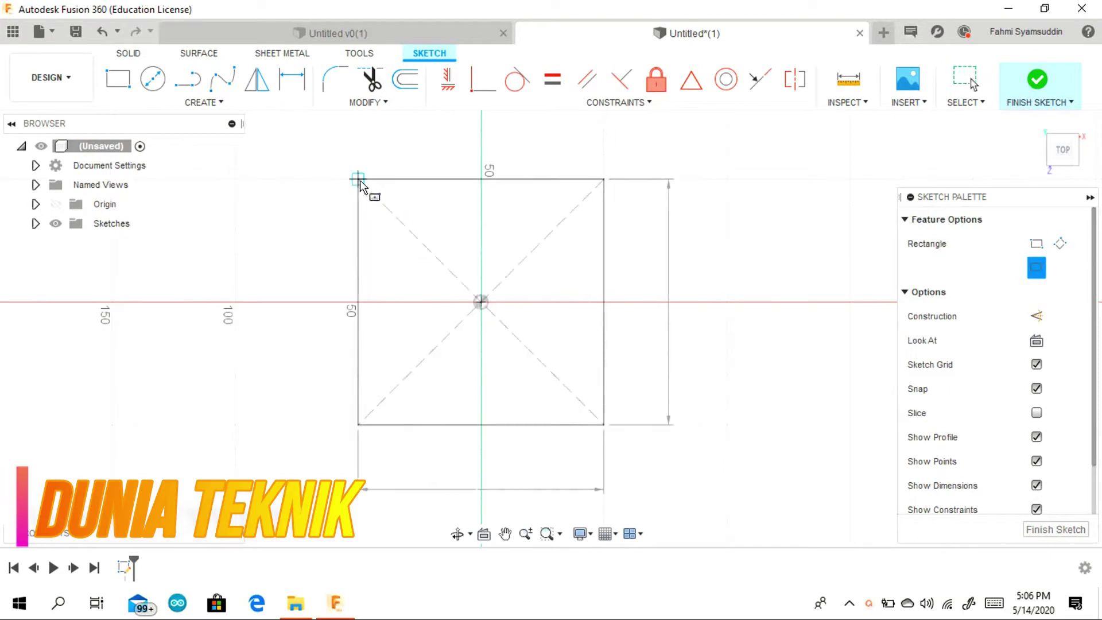
scroll(355, 179, "down", 3)
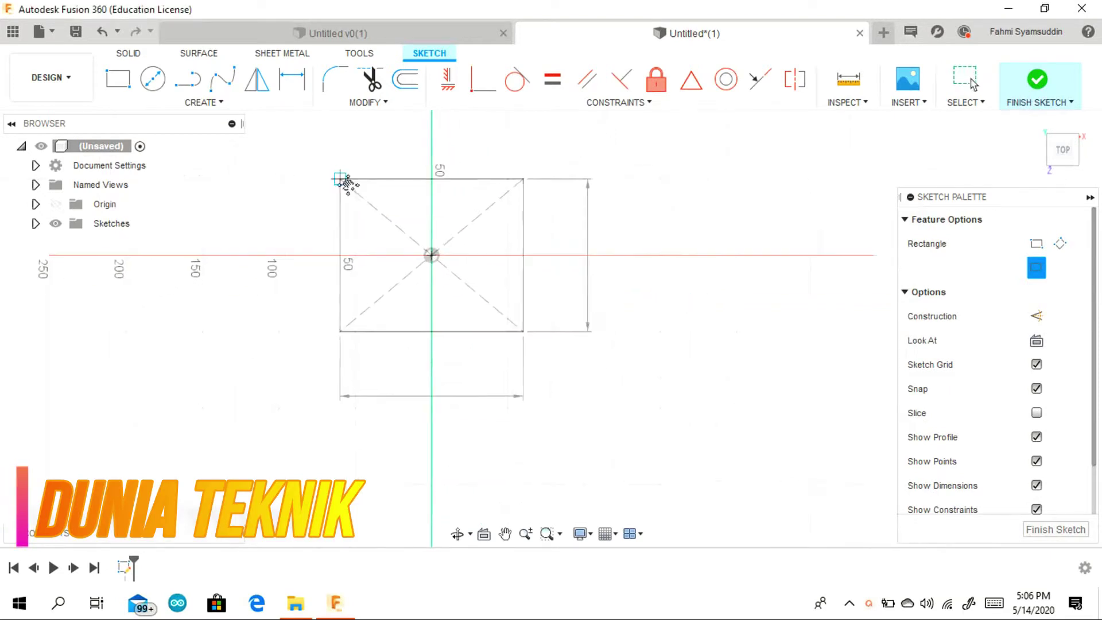
middle_click_drag(339, 177, 336, 235)
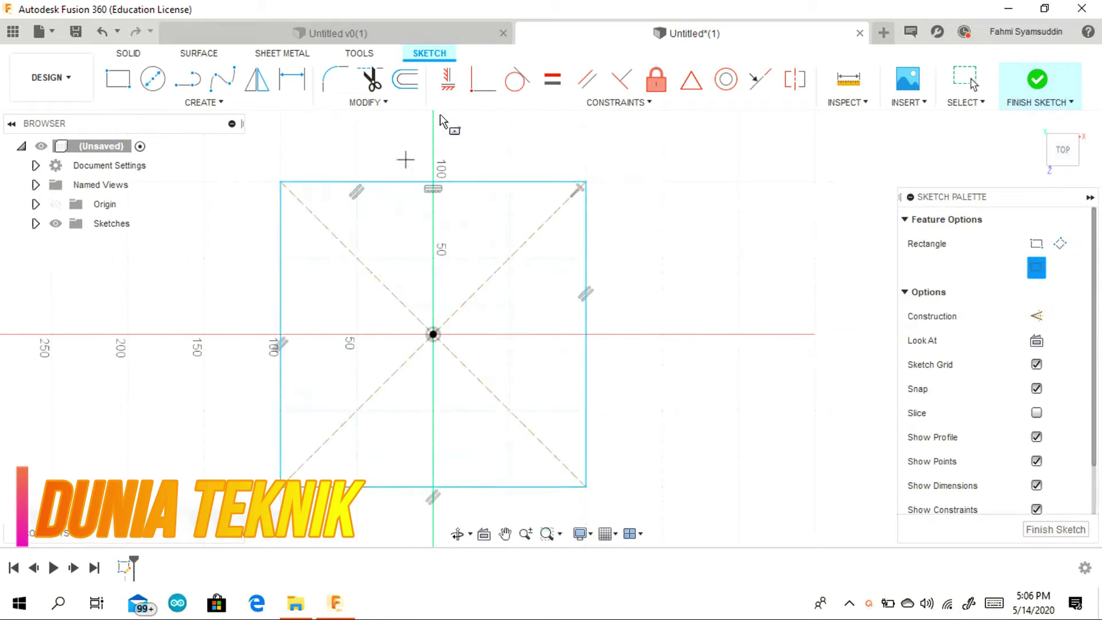
Step: Offset the square's outline inward by 10 mm with chain selection on
left_click(418, 85)
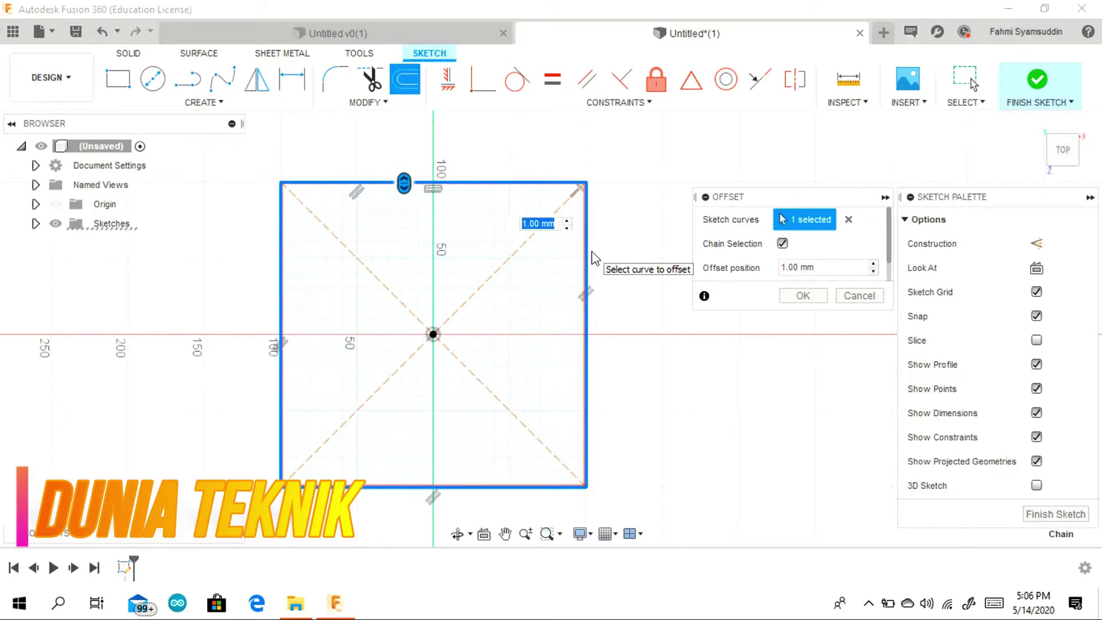
type("10")
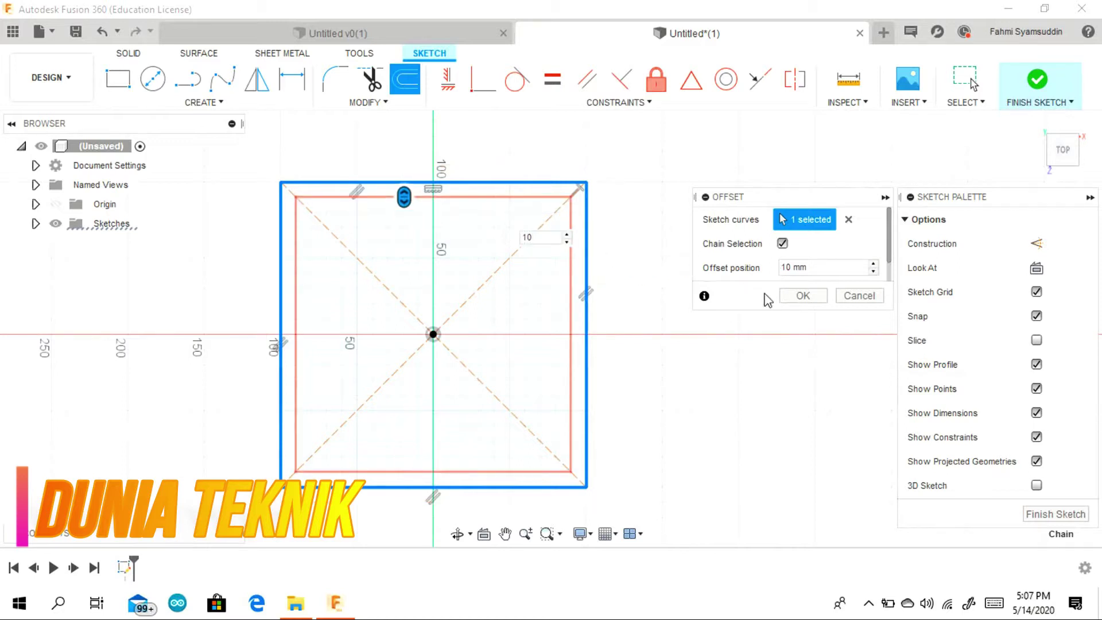
left_click(803, 295)
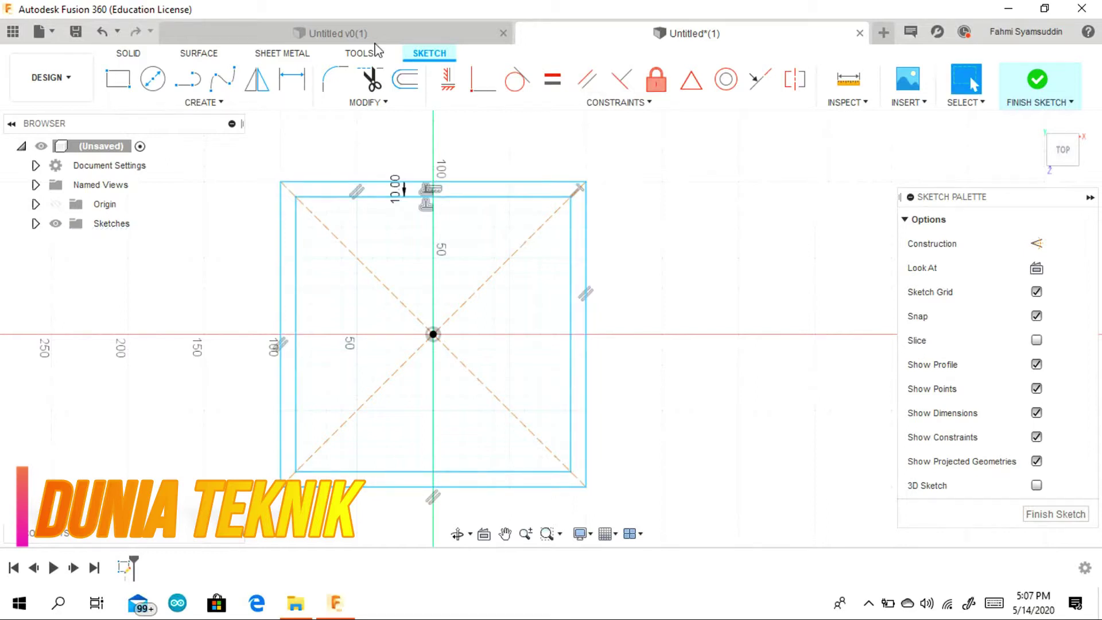
Step: Extrude the frame profile between the two squares upward 50 mm as a new body
left_click(130, 52)
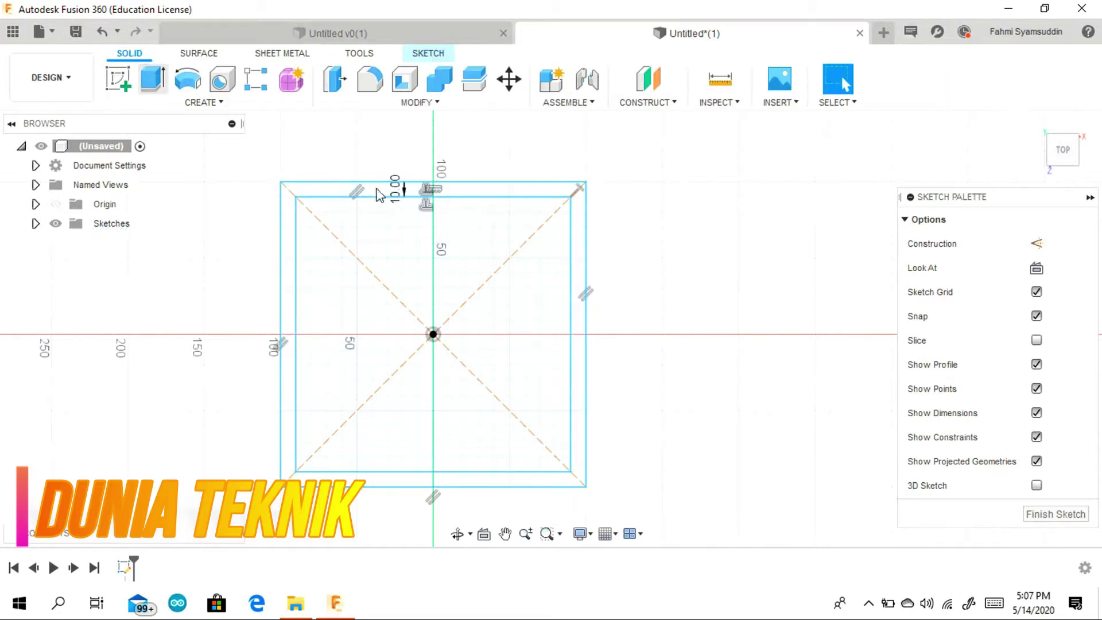
key("e")
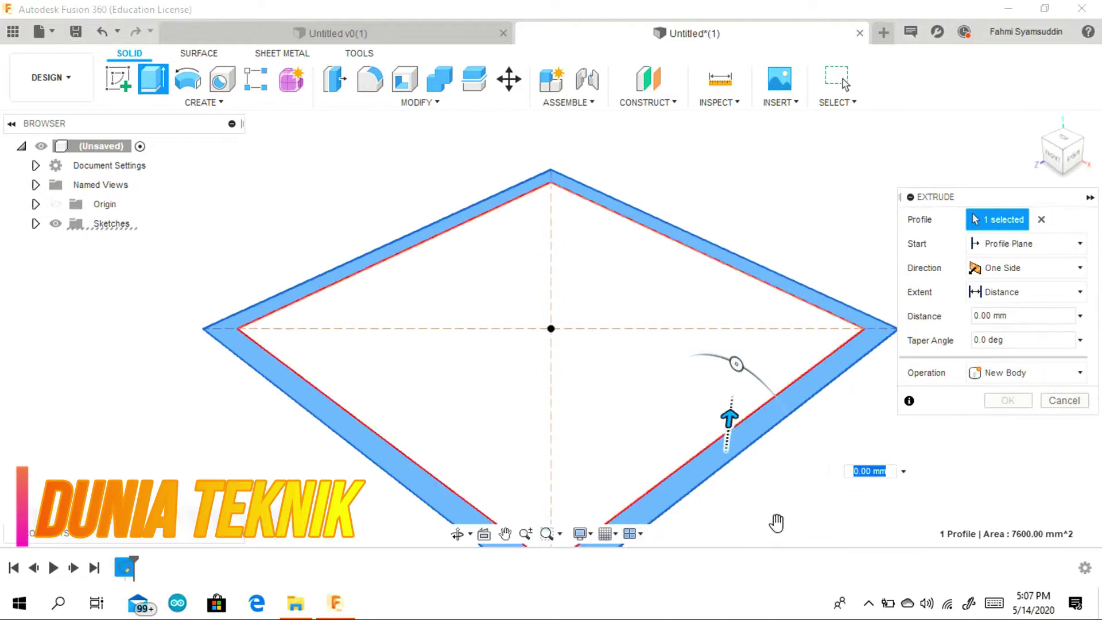
type("50")
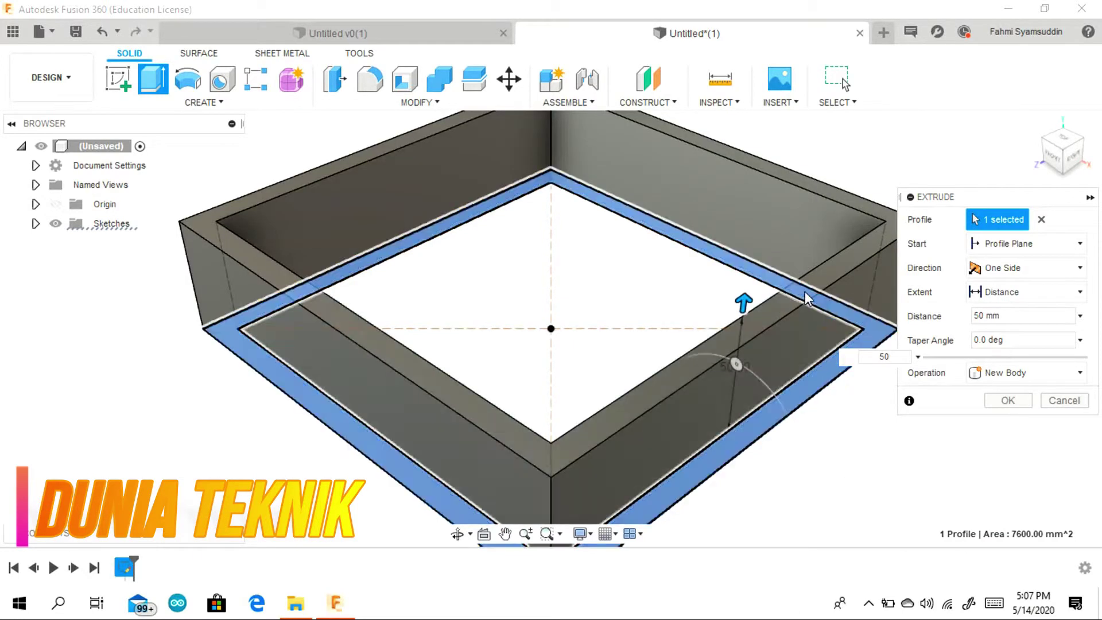
scroll(820, 275, "down", 3)
scroll(825, 276, "up", 2)
middle_click_drag(839, 289, 762, 303)
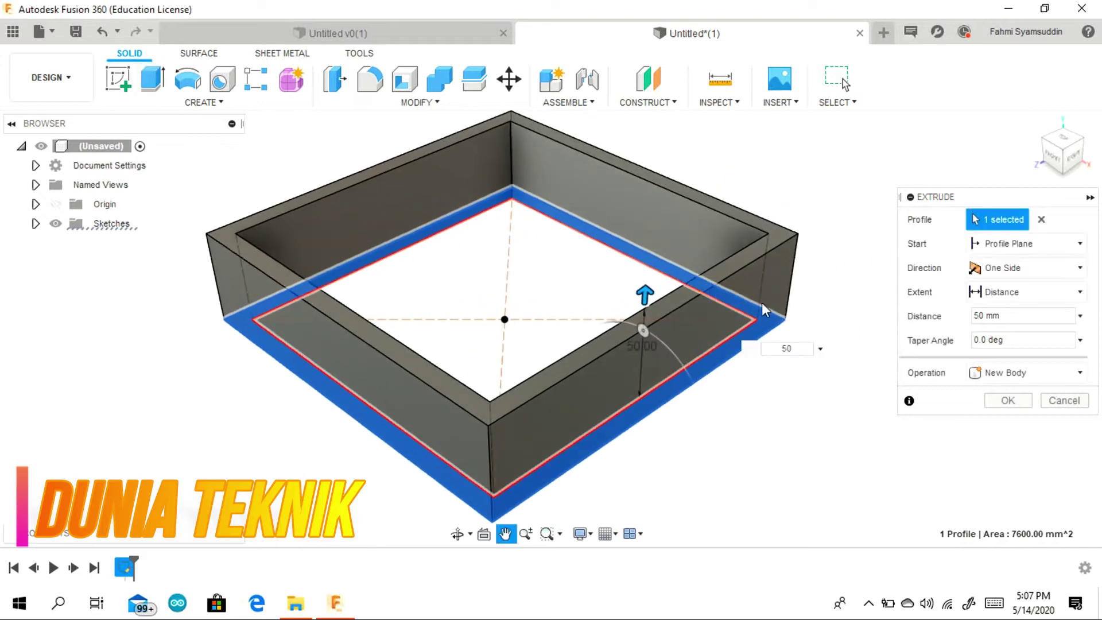
left_click(1008, 400)
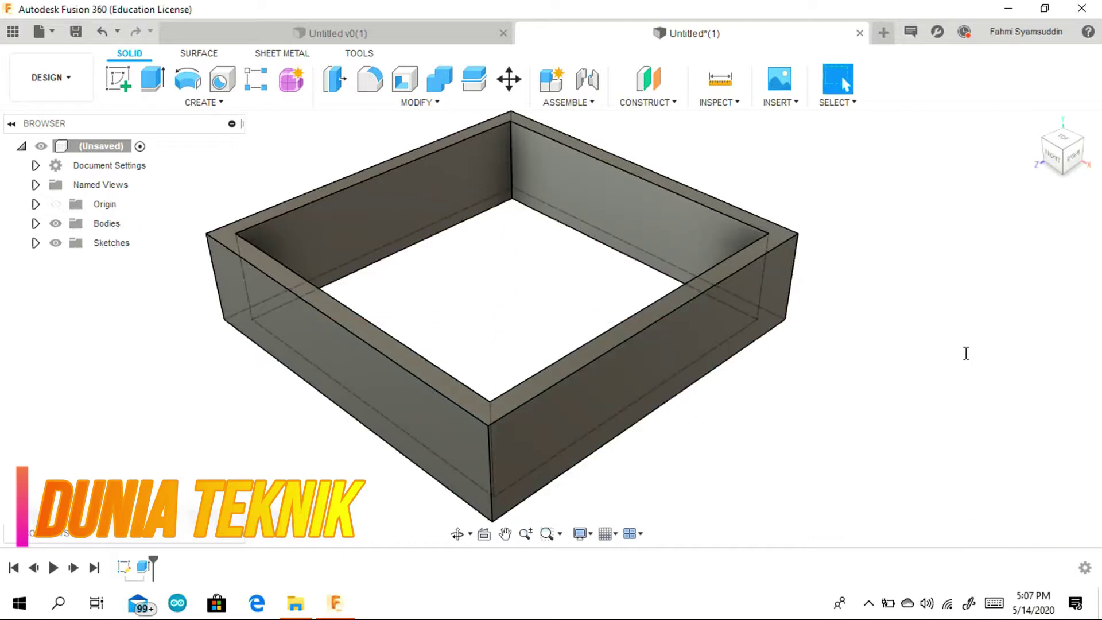
Step: Create a construction plane offset -100 mm from the XZ plane, below the square frame
left_click(1052, 138)
left_click(1035, 122)
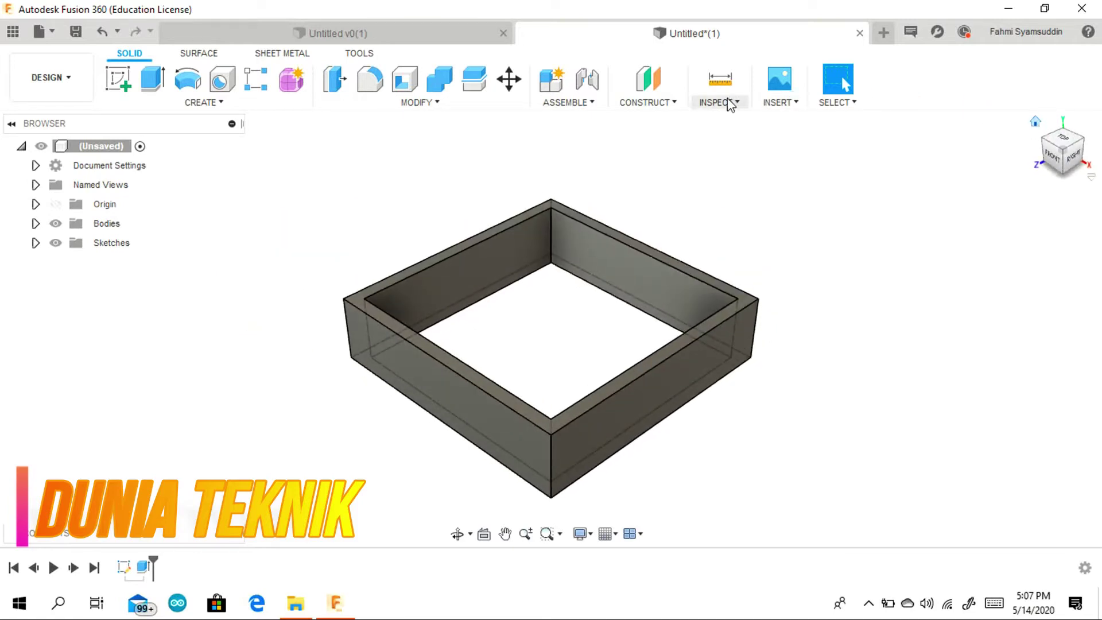
left_click(674, 109)
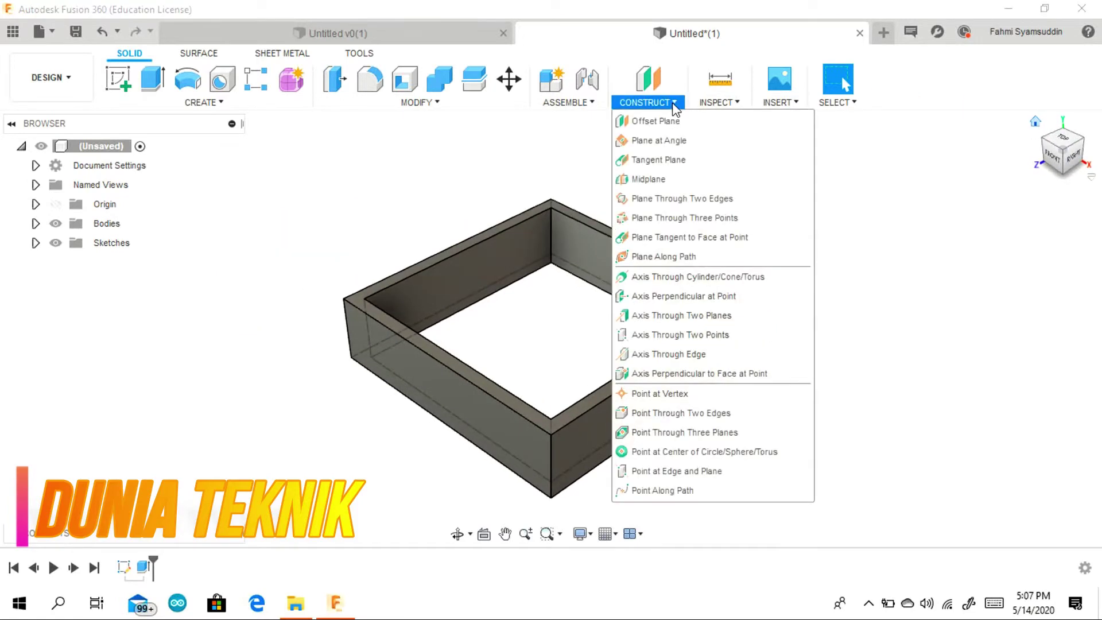
left_click(653, 118)
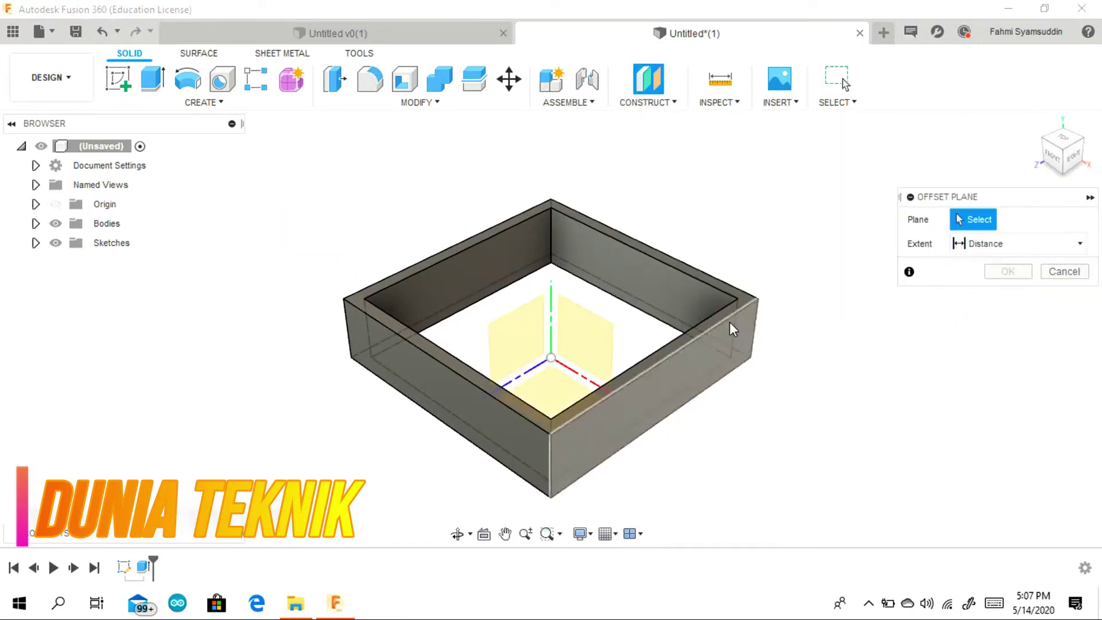
left_click(542, 395)
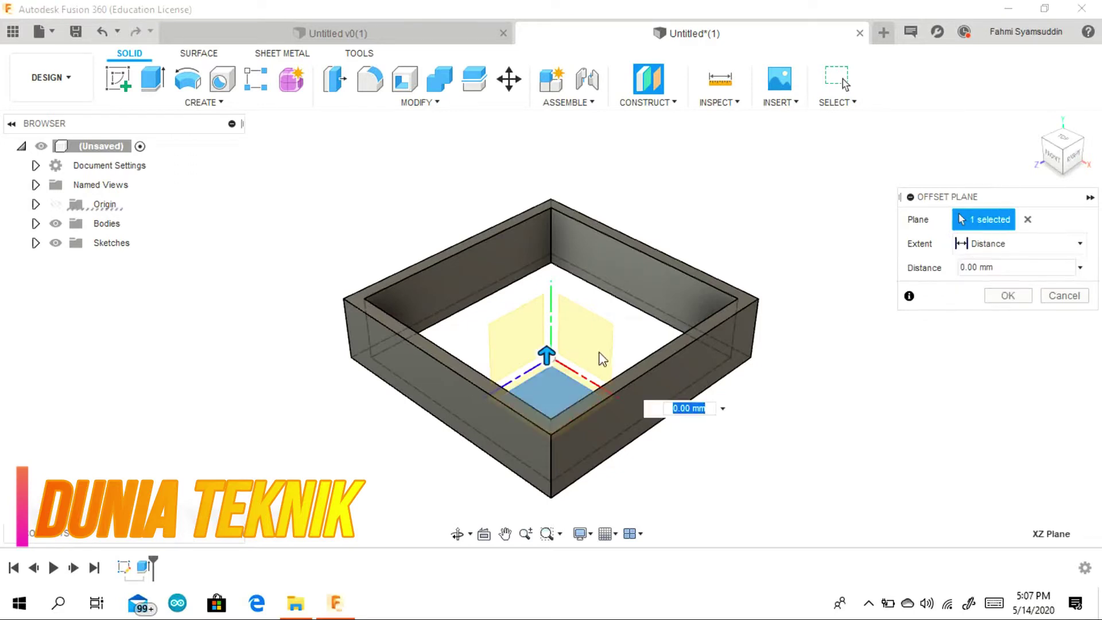
left_click_drag(548, 358, 546, 401)
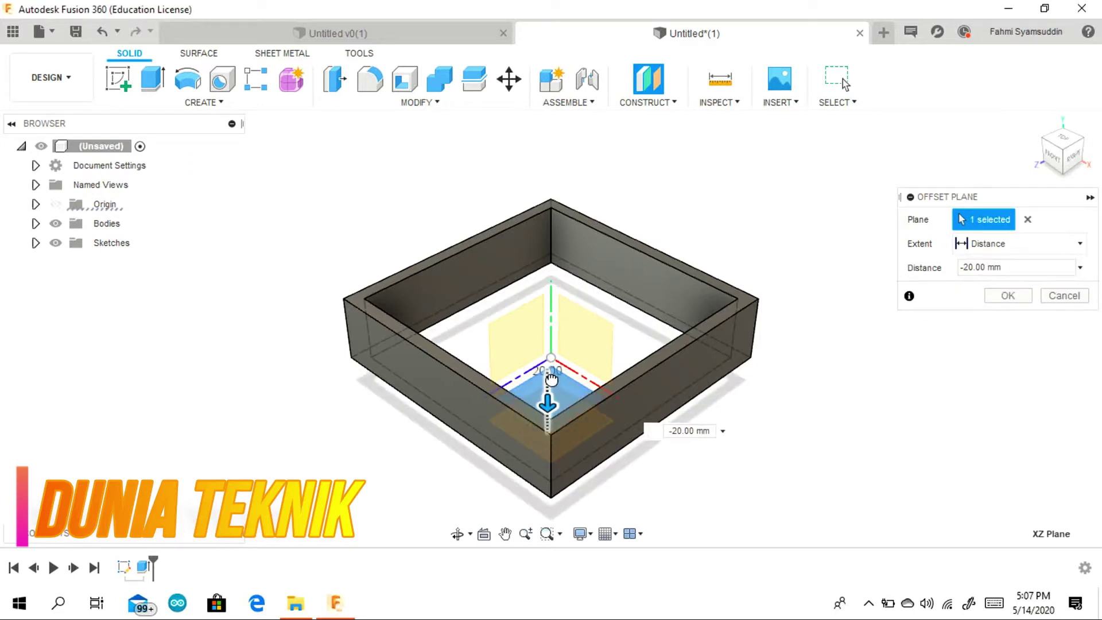
left_click(1061, 166)
left_click_drag(563, 416, 547, 454)
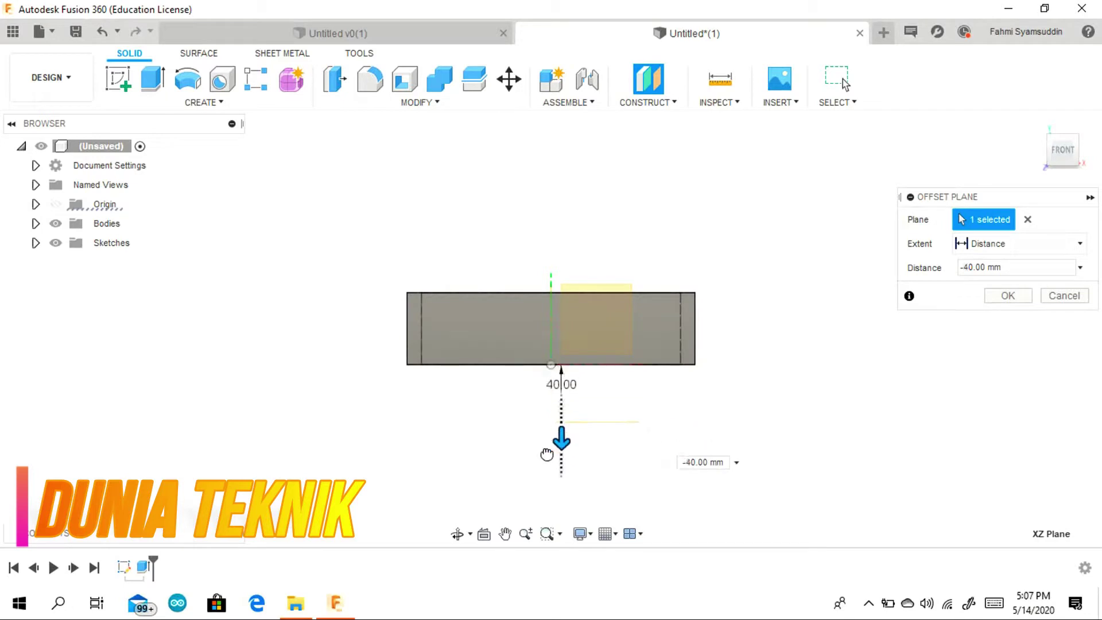
type("-50")
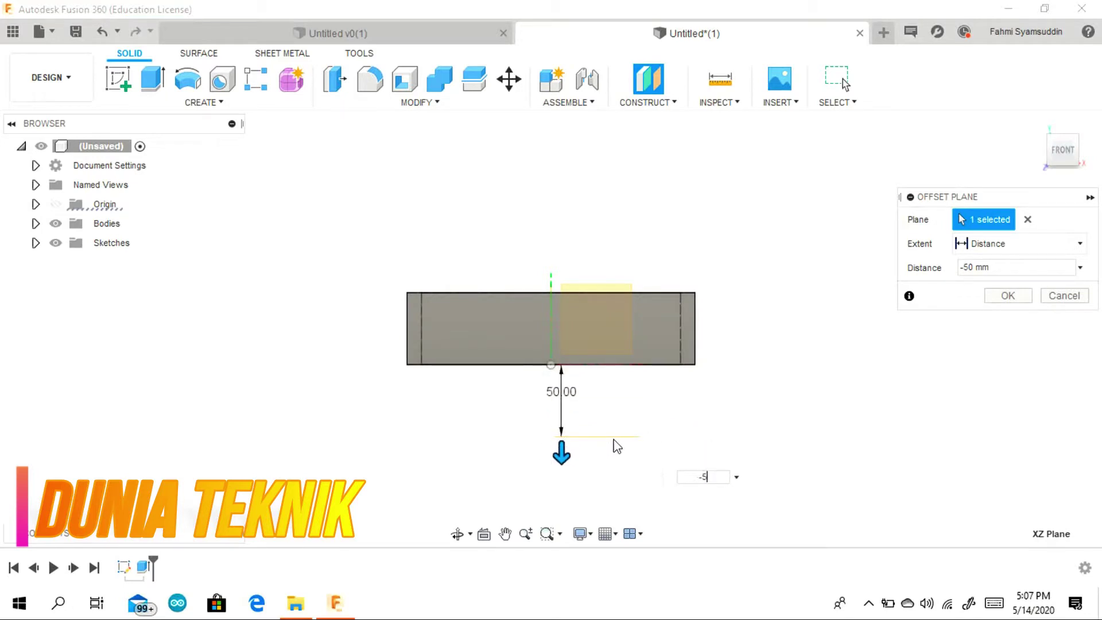
type("-100")
key("Return")
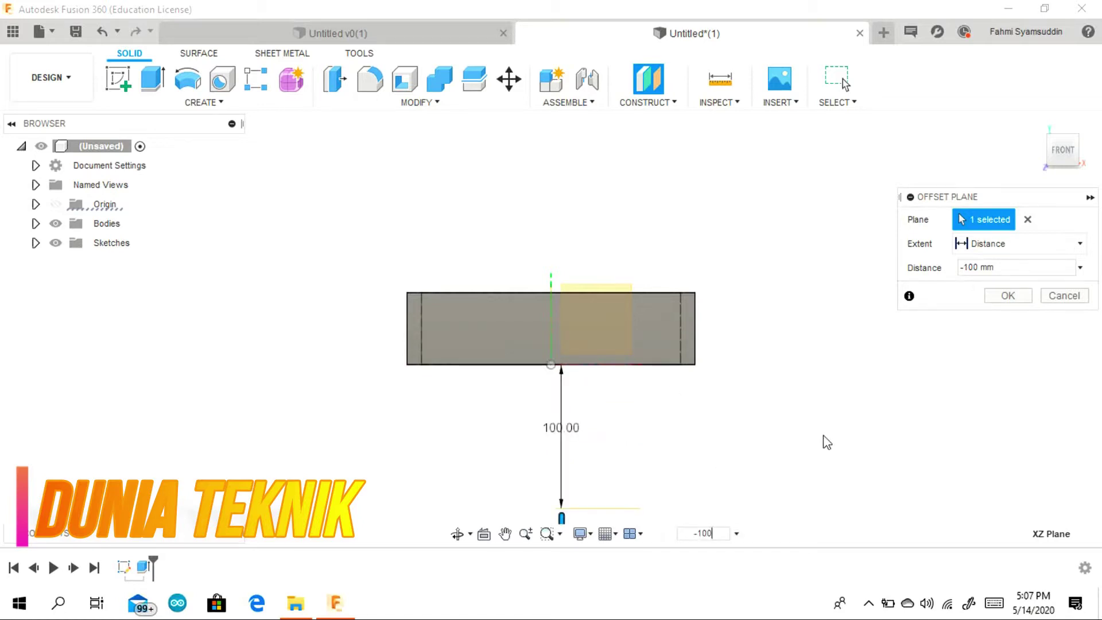
scroll(823, 437, "down", 2)
middle_click_drag(820, 442, 725, 375)
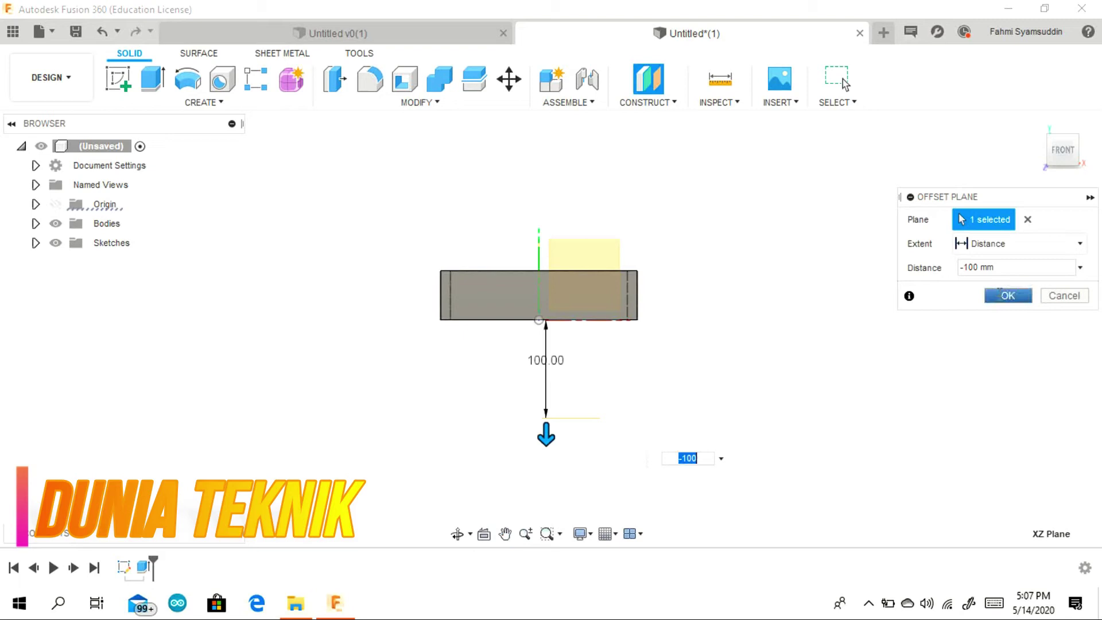
left_click(1001, 294)
Step: Sketch a 500 by 500 mm center rectangle at the origin on the offset plane below the square frame
left_click(1035, 121)
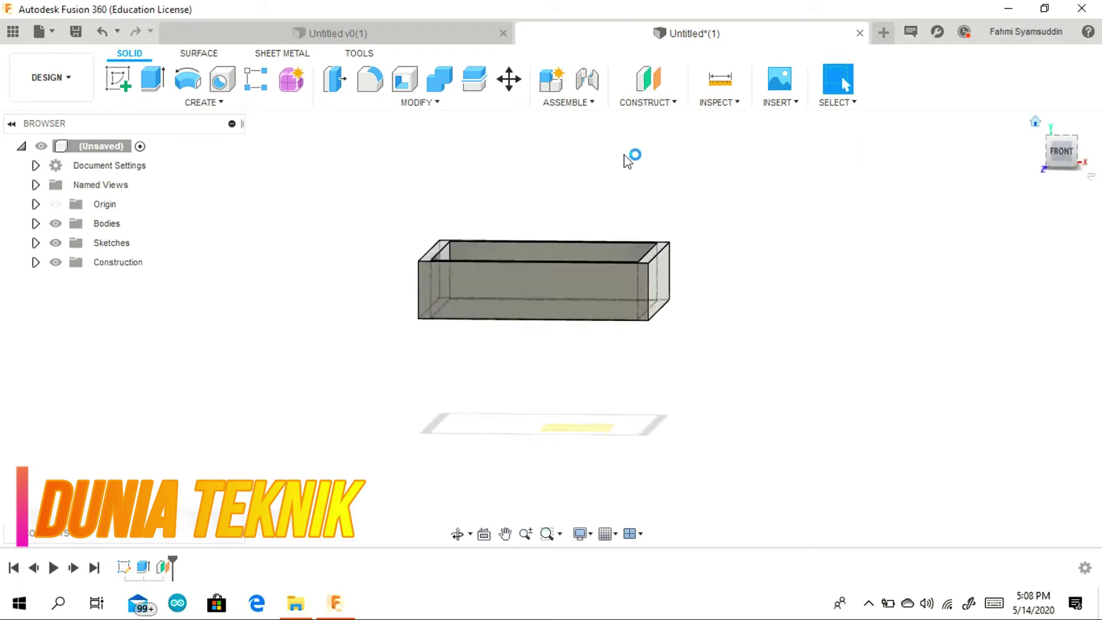
left_click(118, 81)
left_click(582, 432)
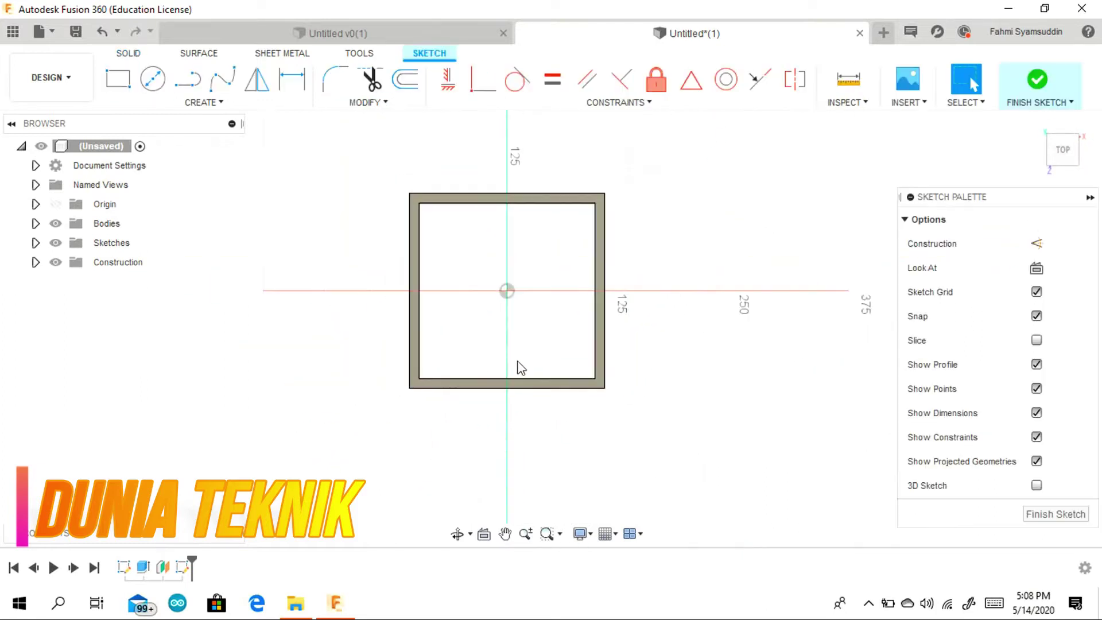
left_click(115, 83)
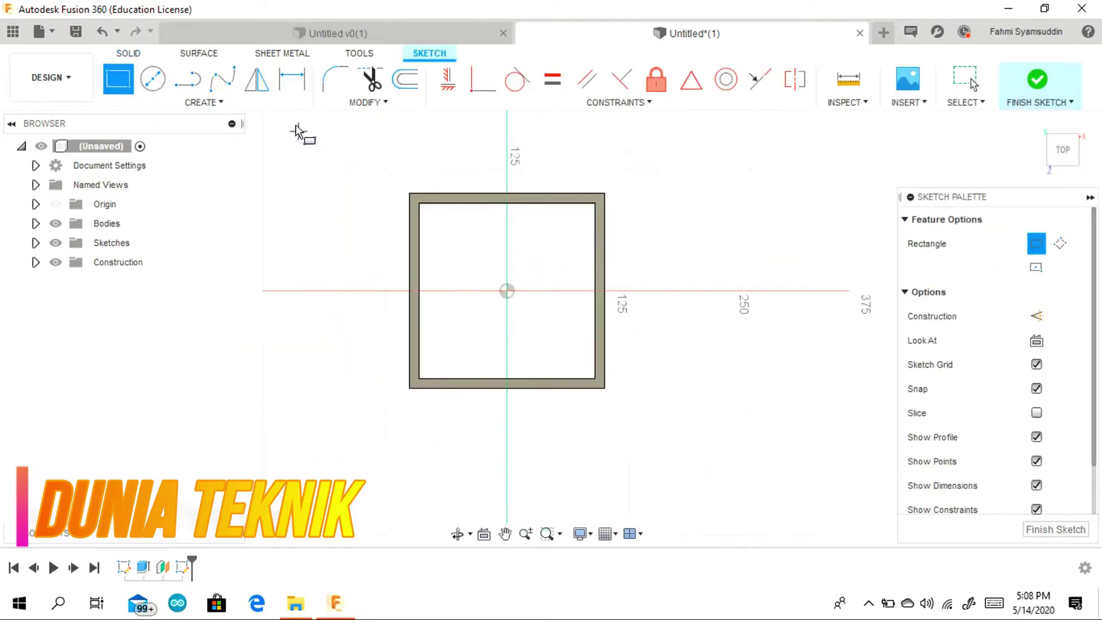
left_click(210, 106)
mouse_move(256, 139)
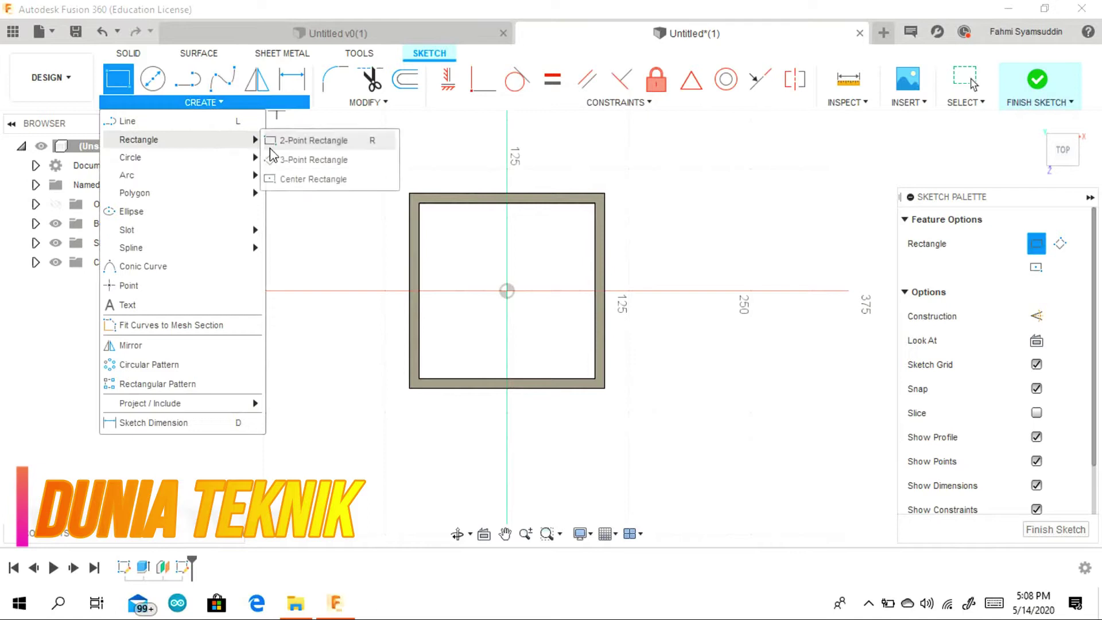
left_click(304, 138)
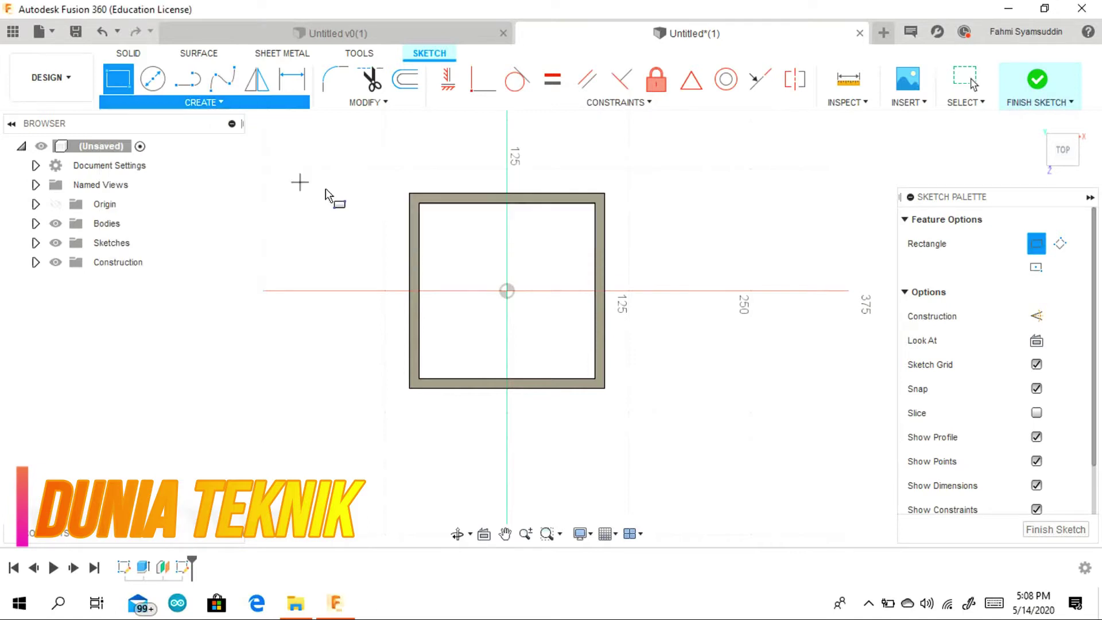
left_click(507, 291)
scroll(344, 184, "down", 3)
scroll(369, 217, "up", 2)
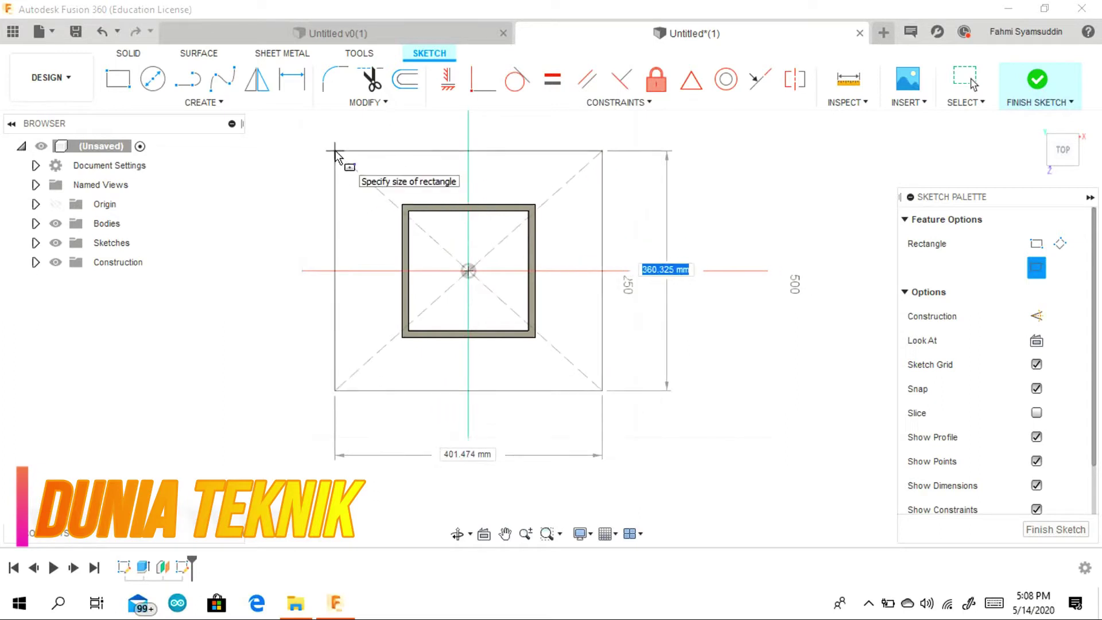
type("500")
key("Tab")
type("500")
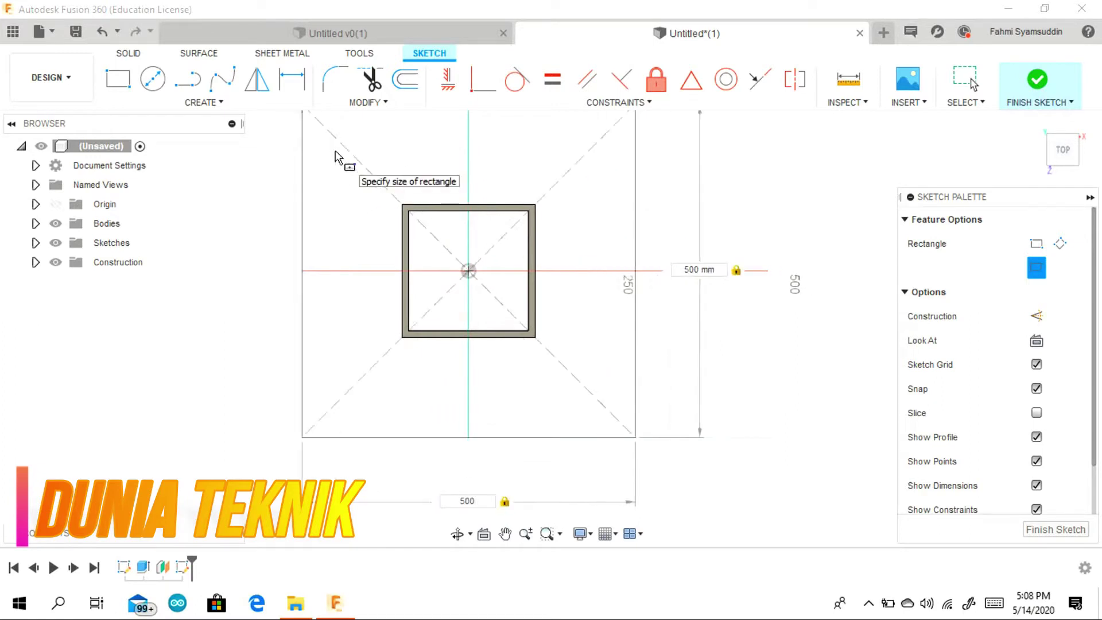
key("Return")
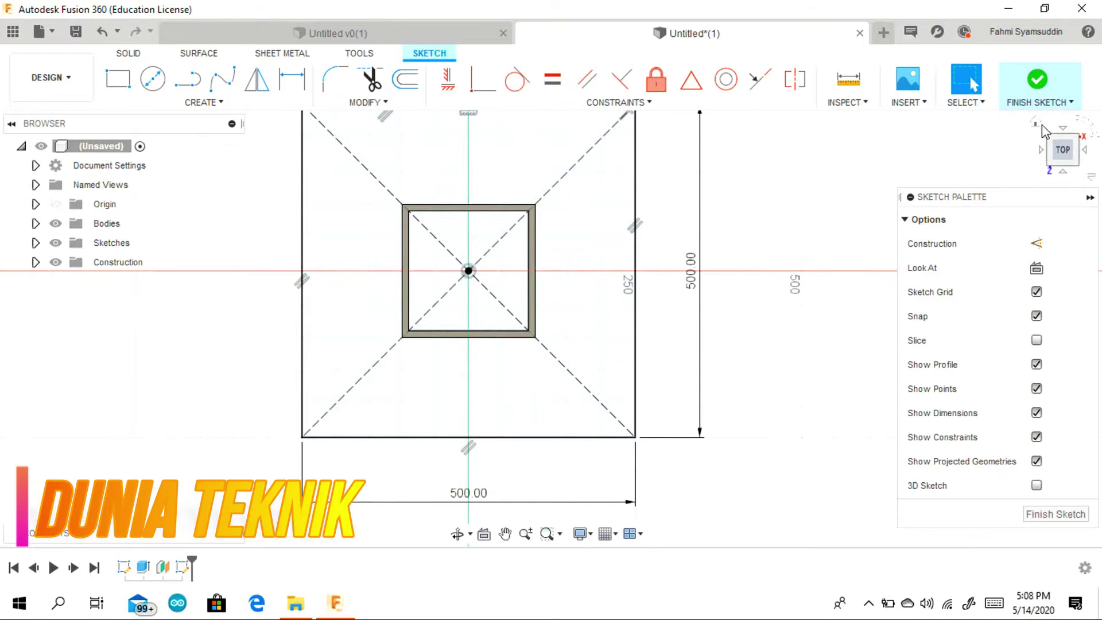
left_click(1031, 125)
left_click(129, 53)
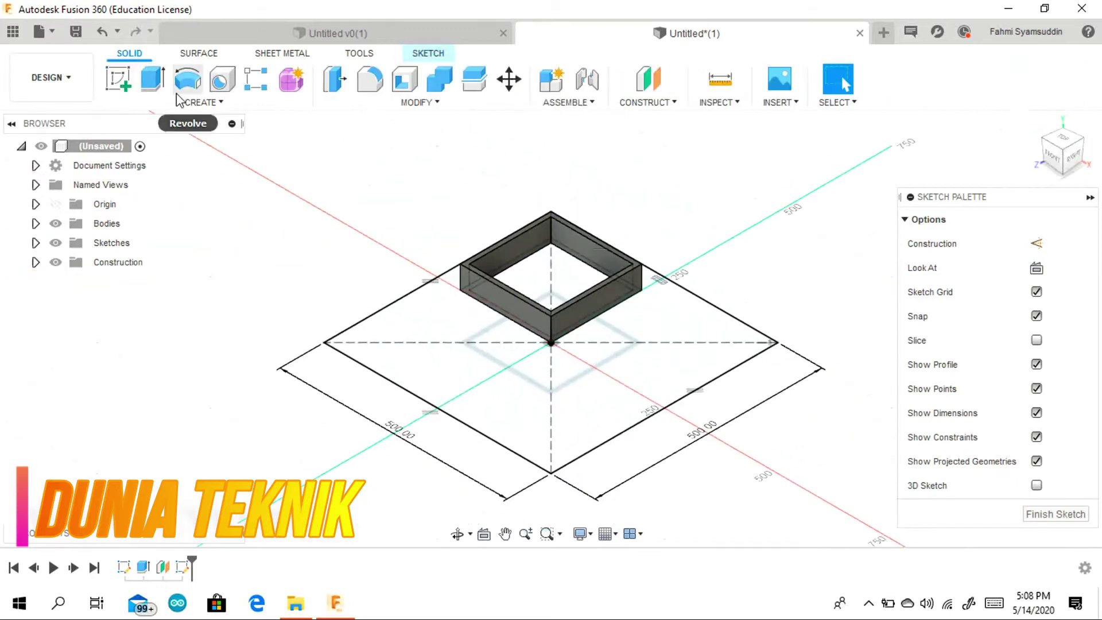
key("e")
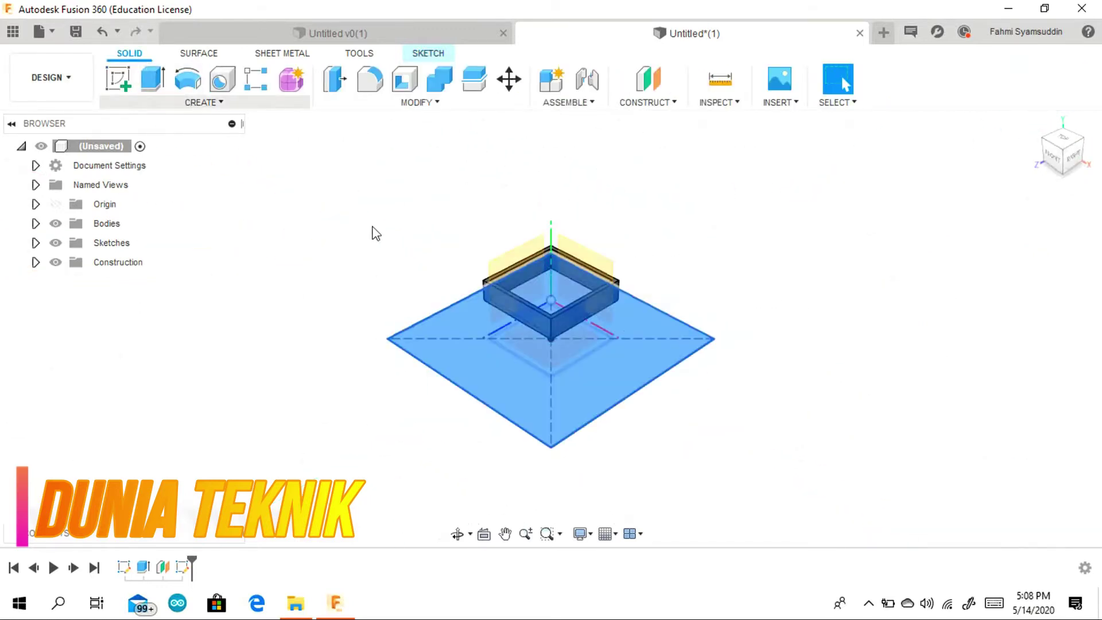
key("Escape")
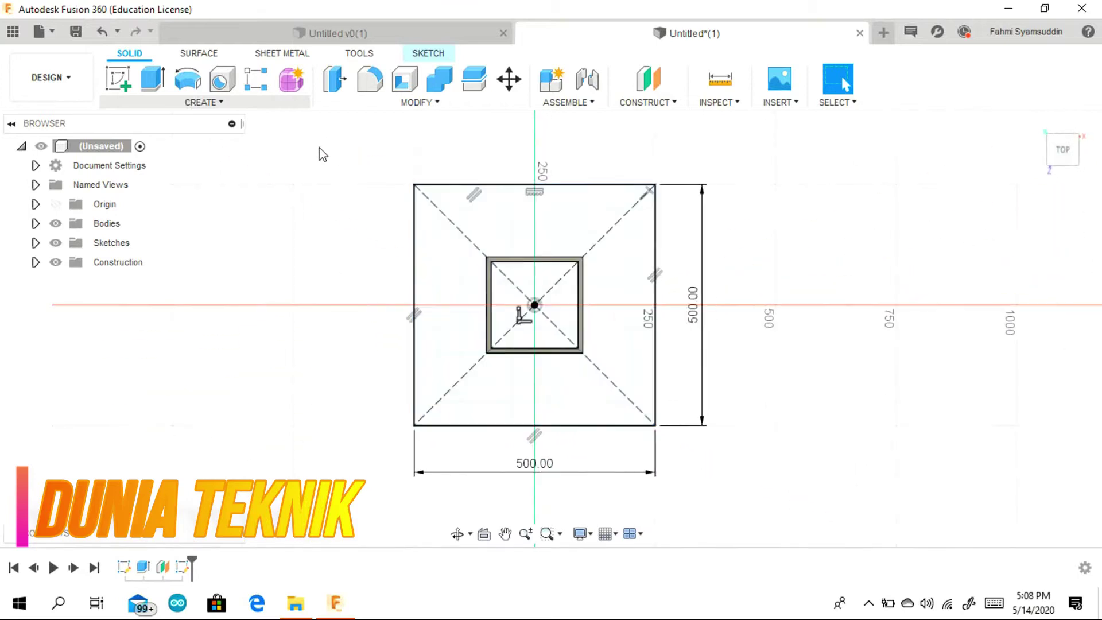
Step: Loft from the 500 mm square up to the smaller square profile at the base of the frame
left_click(1031, 123)
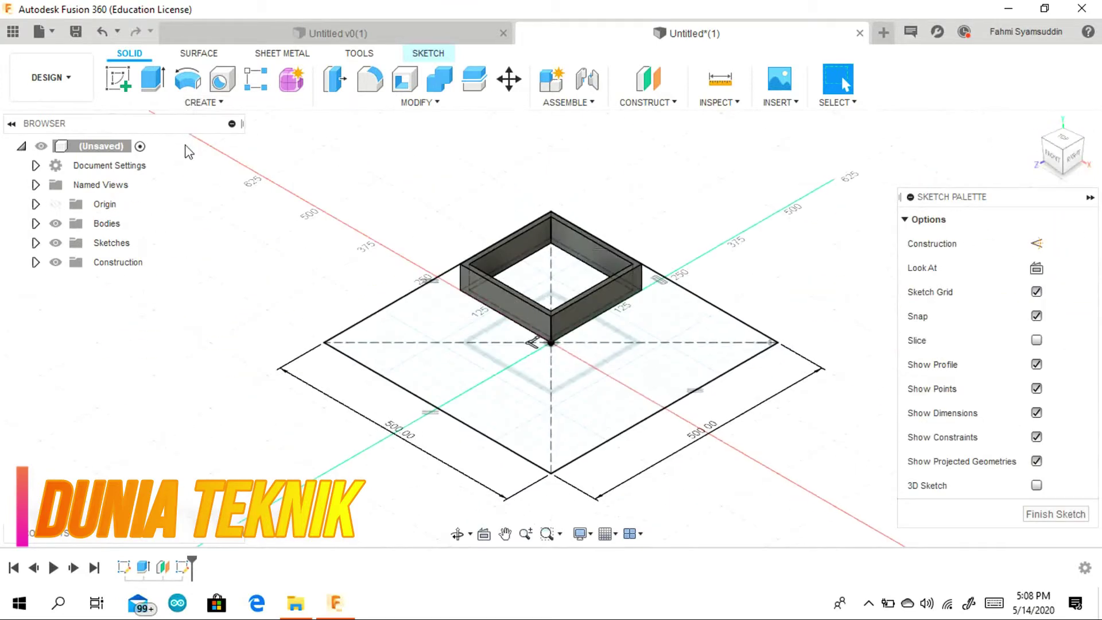
left_click(201, 102)
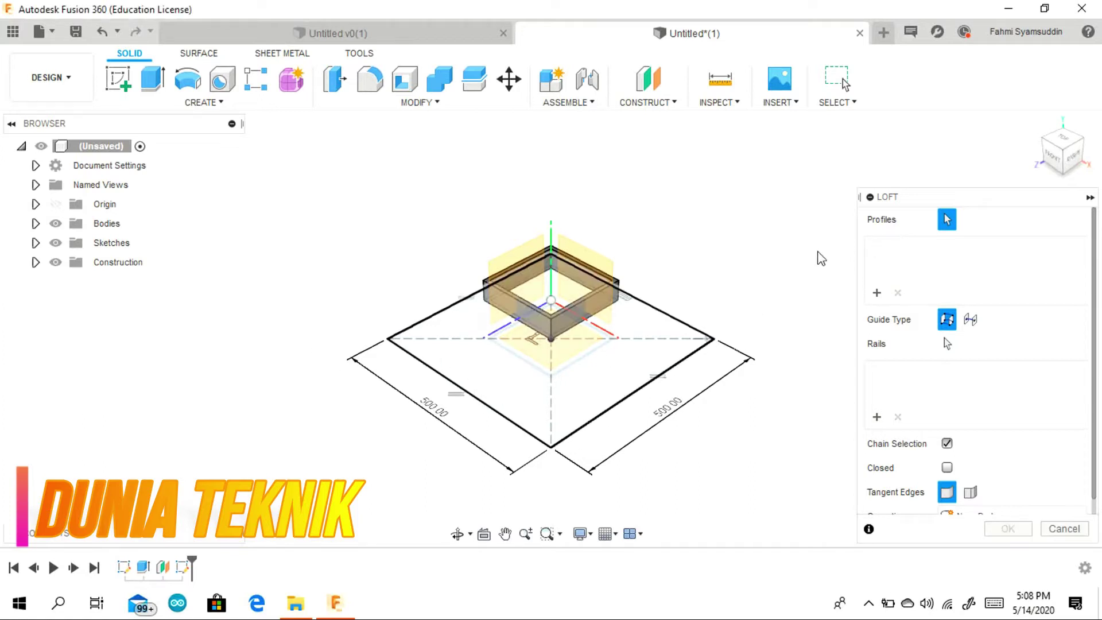
left_click_drag(1070, 155, 1074, 93)
scroll(498, 304, "up", 5)
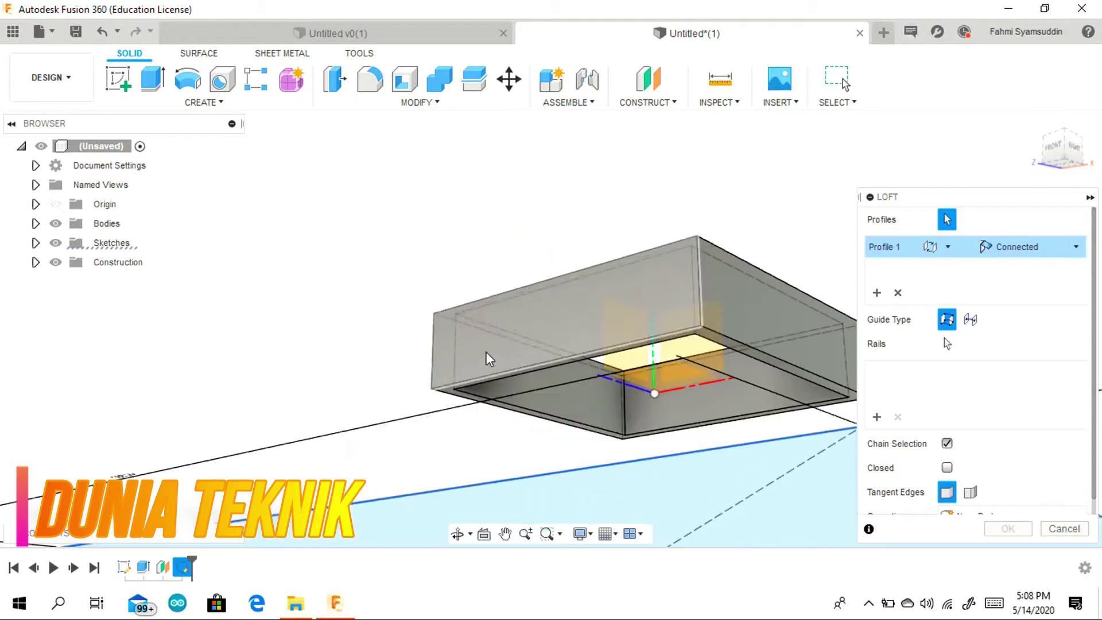
left_click(36, 242)
left_click(78, 265)
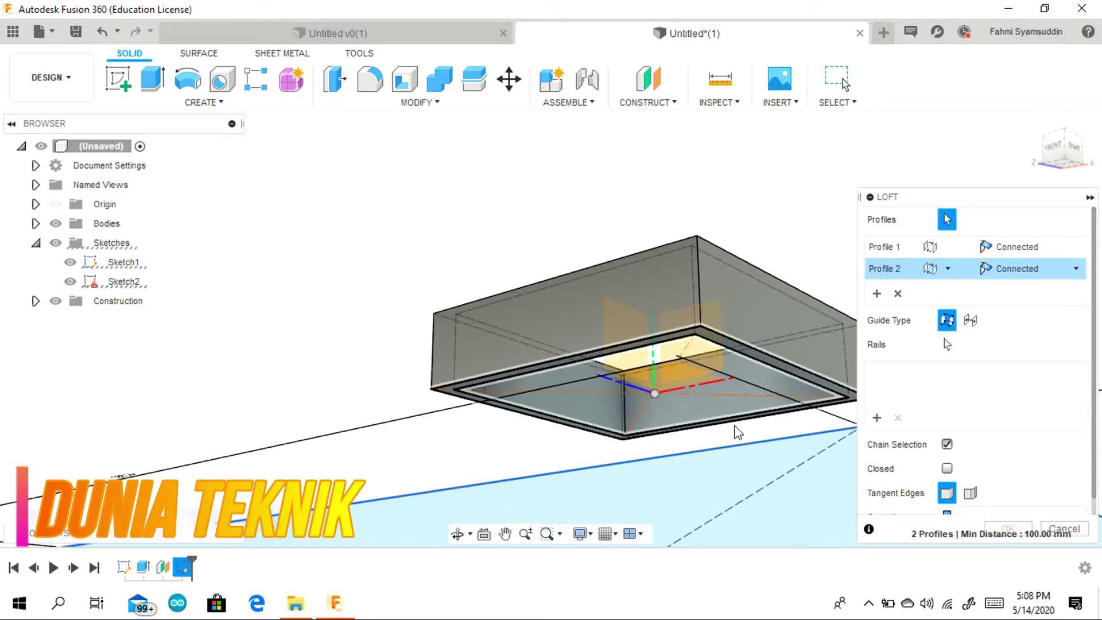
scroll(736, 431, "down", 2)
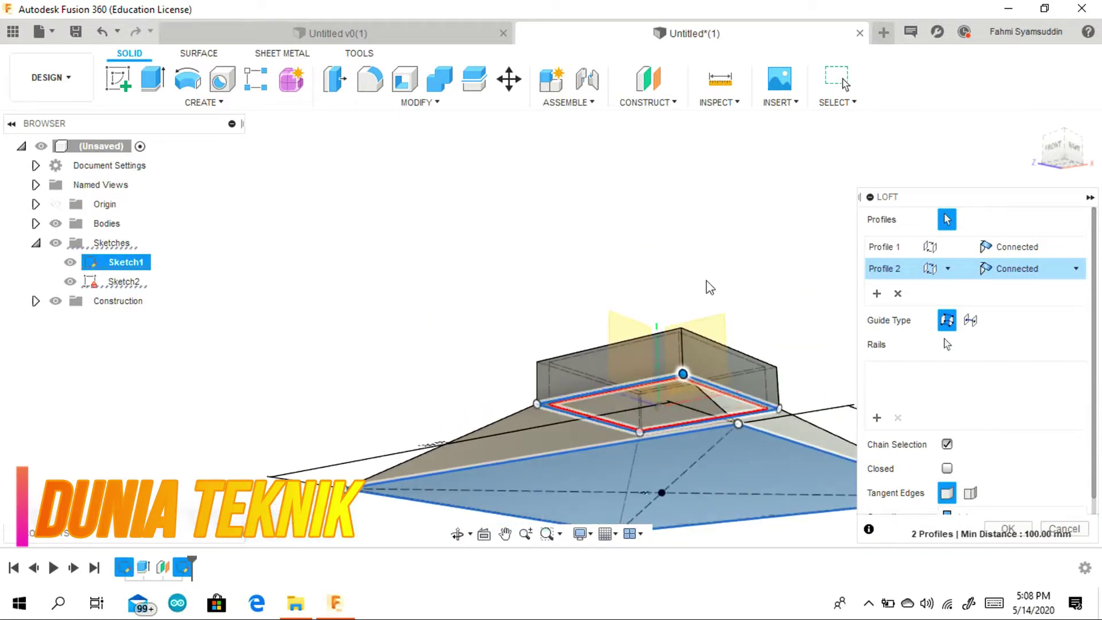
left_click(1031, 124)
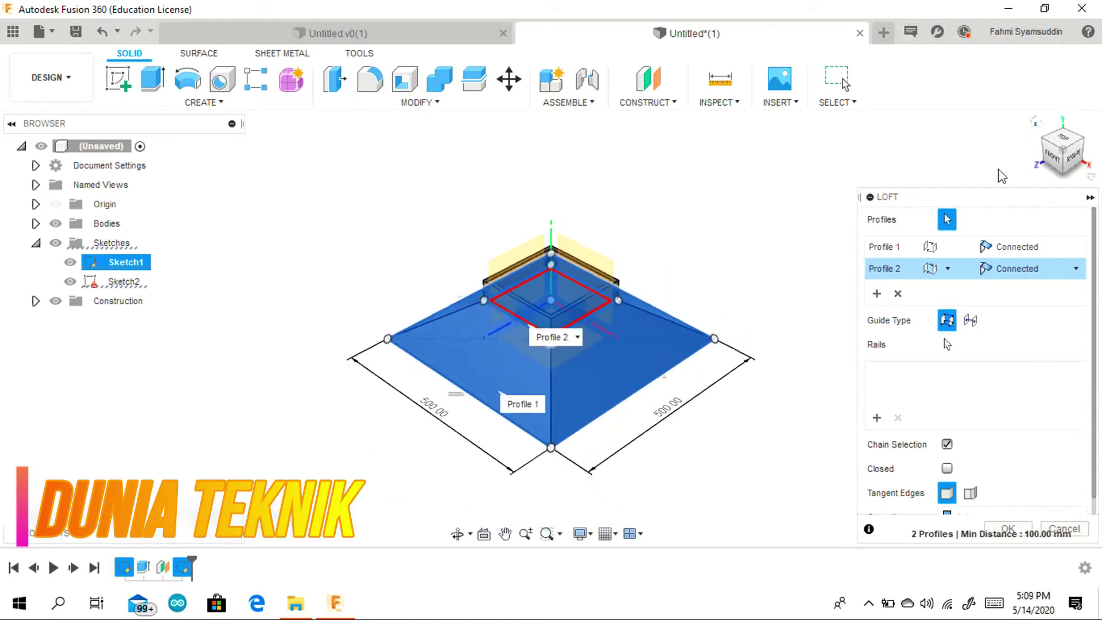
left_click(1005, 533)
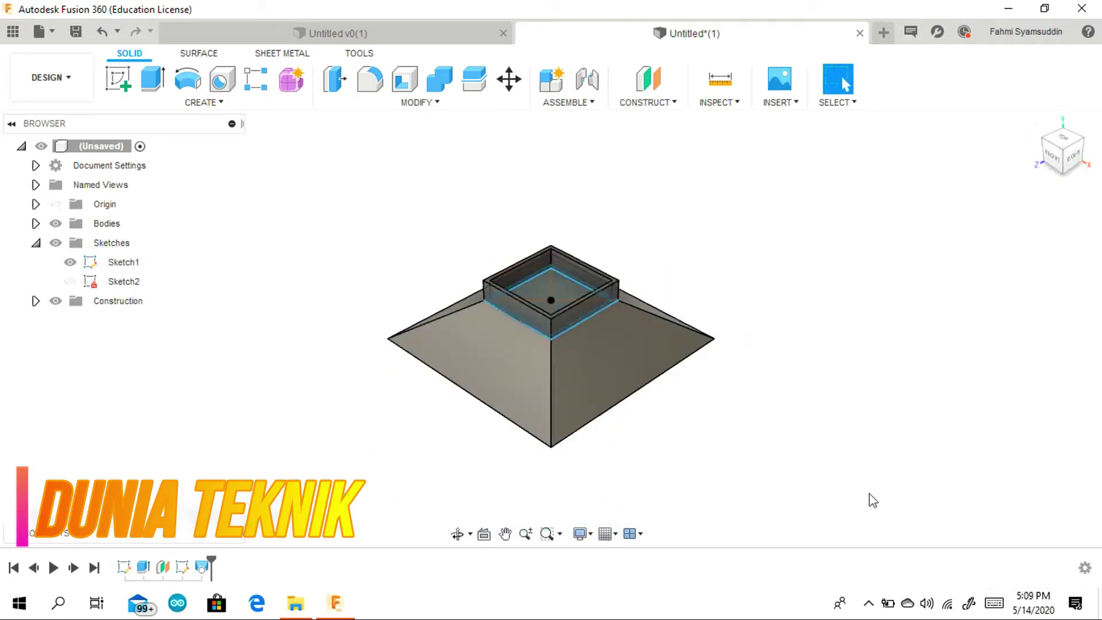
Step: Start a sketch on the flared section's underside, show Sketch2, and offset its 500 mm square inward by 20 mm with chain selection on
left_click(1053, 159)
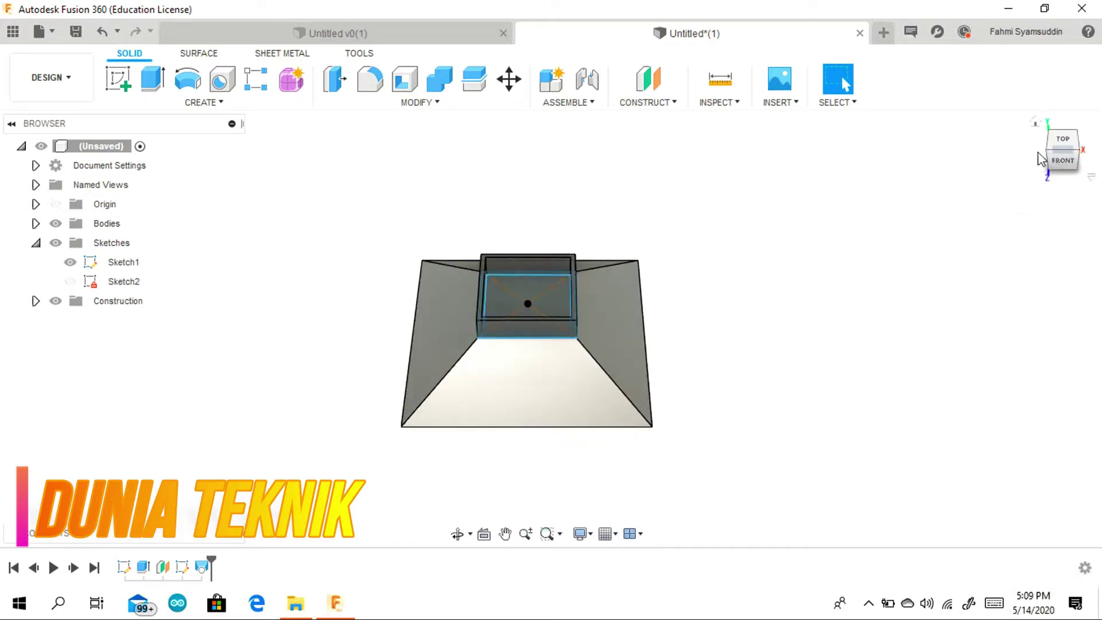
left_click_drag(1053, 153, 1018, 95)
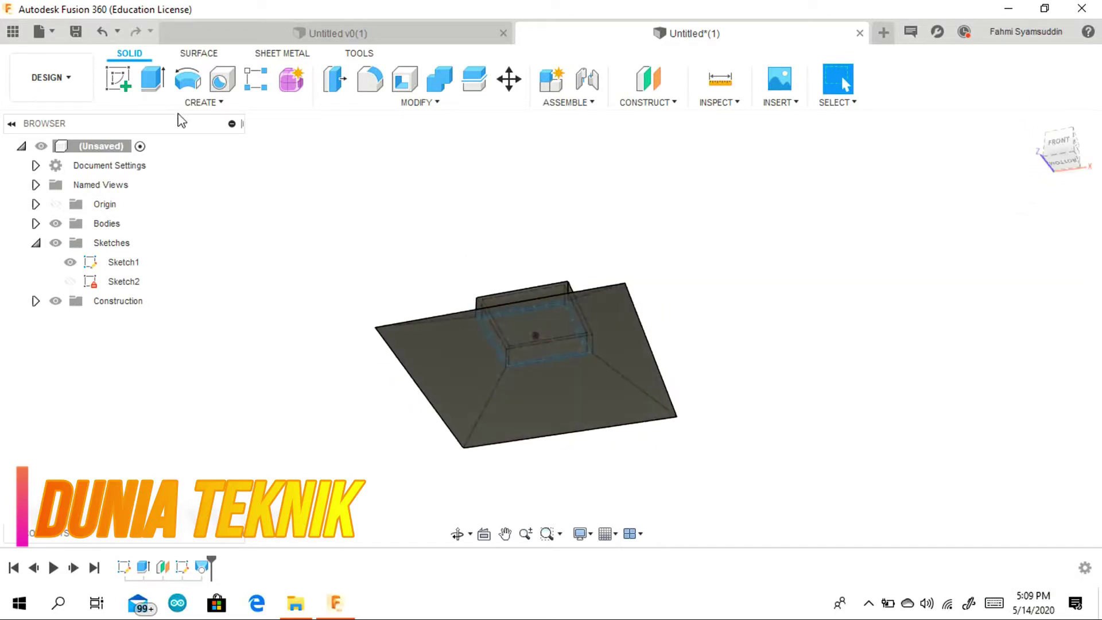
left_click(118, 79)
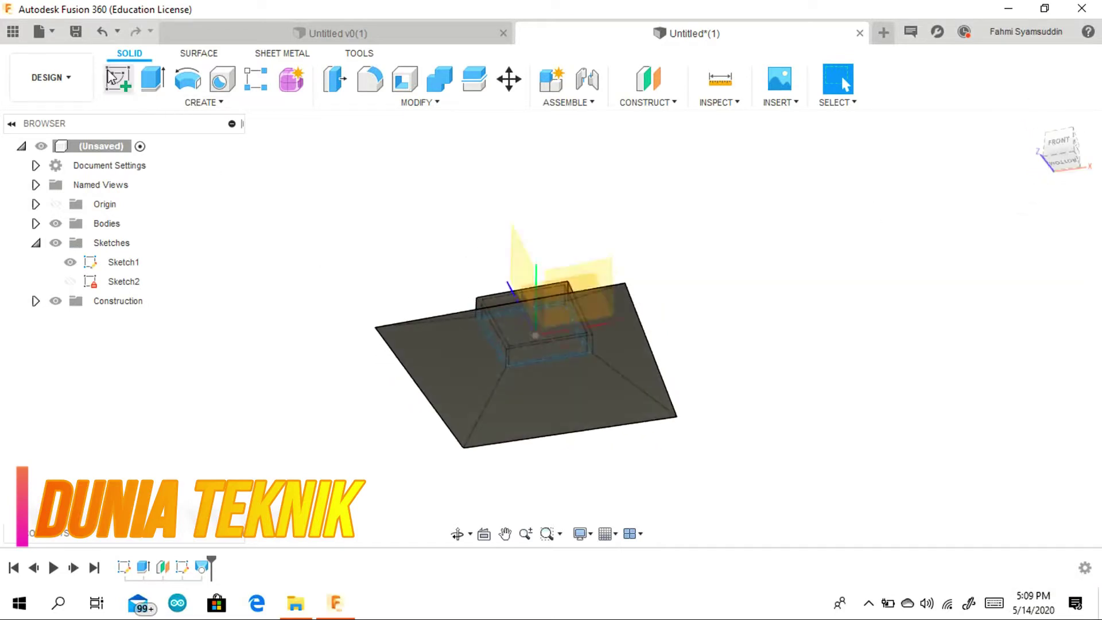
left_click(462, 359)
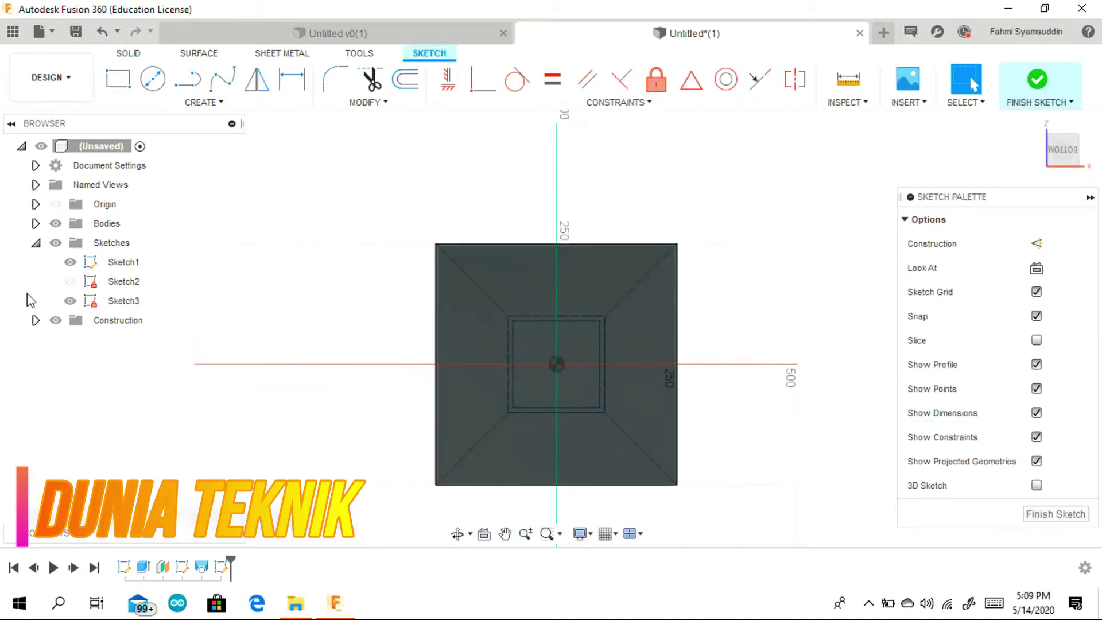
left_click(70, 281)
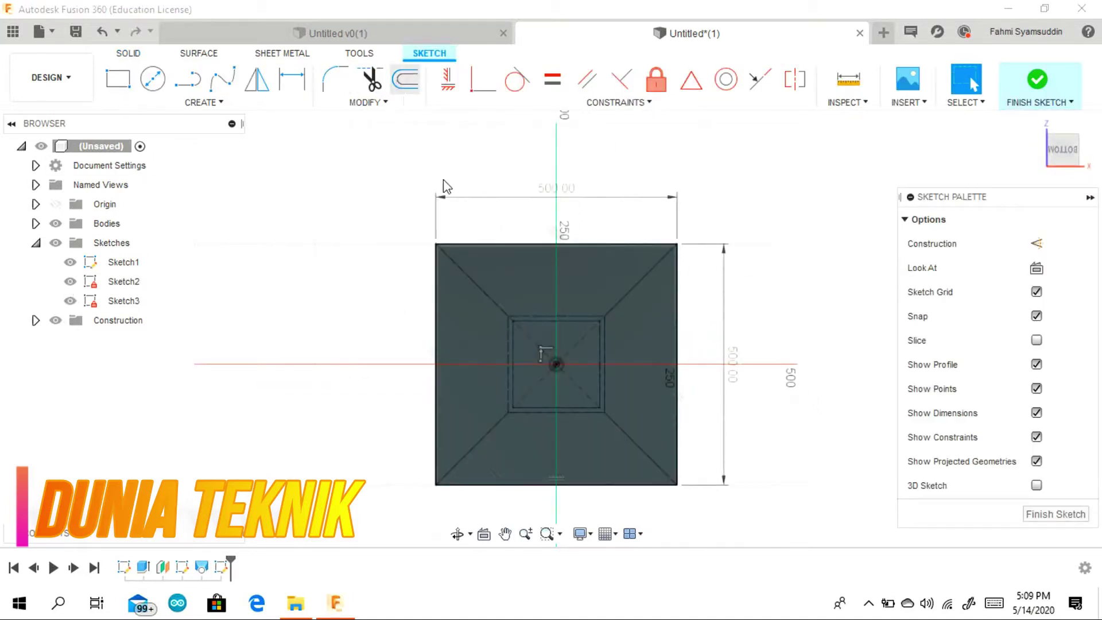
left_click(477, 241)
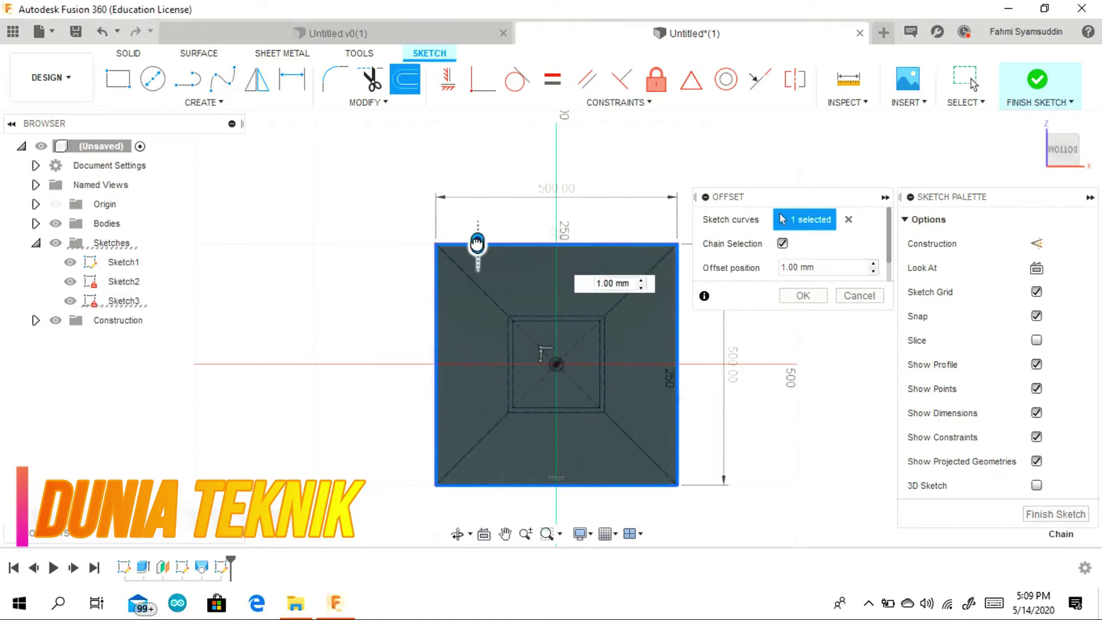
left_click_drag(478, 241, 478, 257)
type("10")
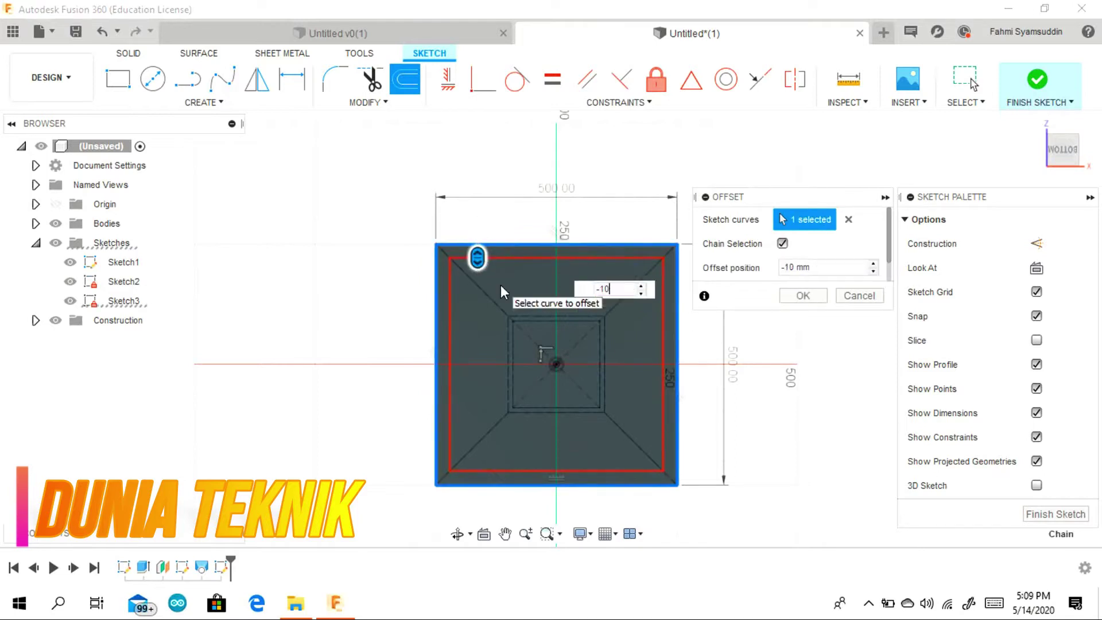
key("BackSpace")
key("BackSpace")
type("20")
key("Return")
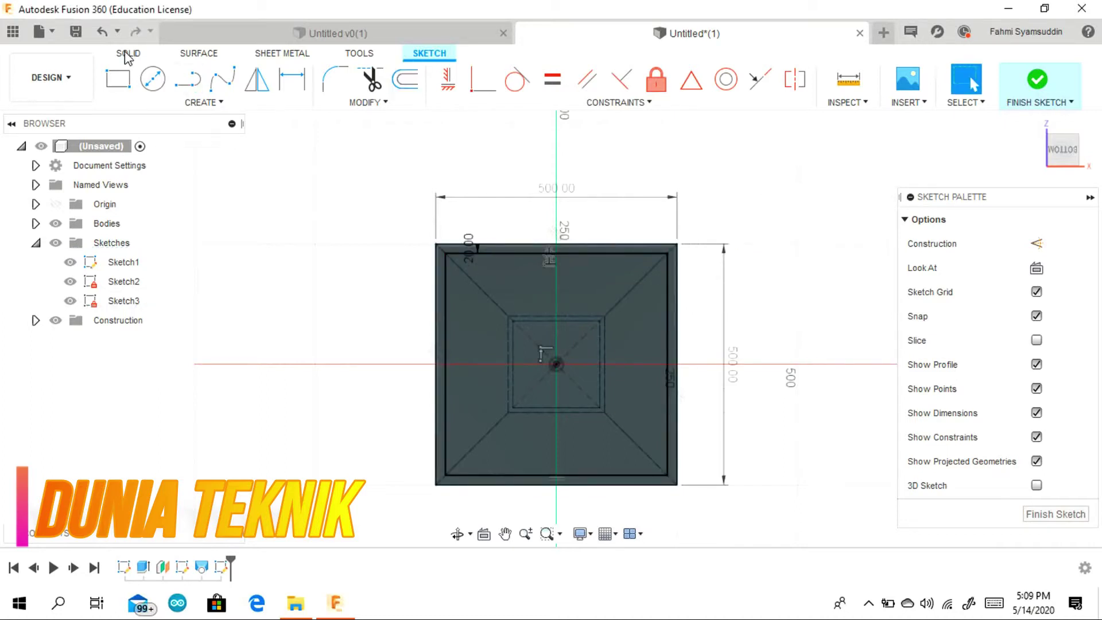
Step: Extrude the border profile between the two squares 20 mm downward, joined to the flared section
left_click(127, 57)
left_click(152, 79)
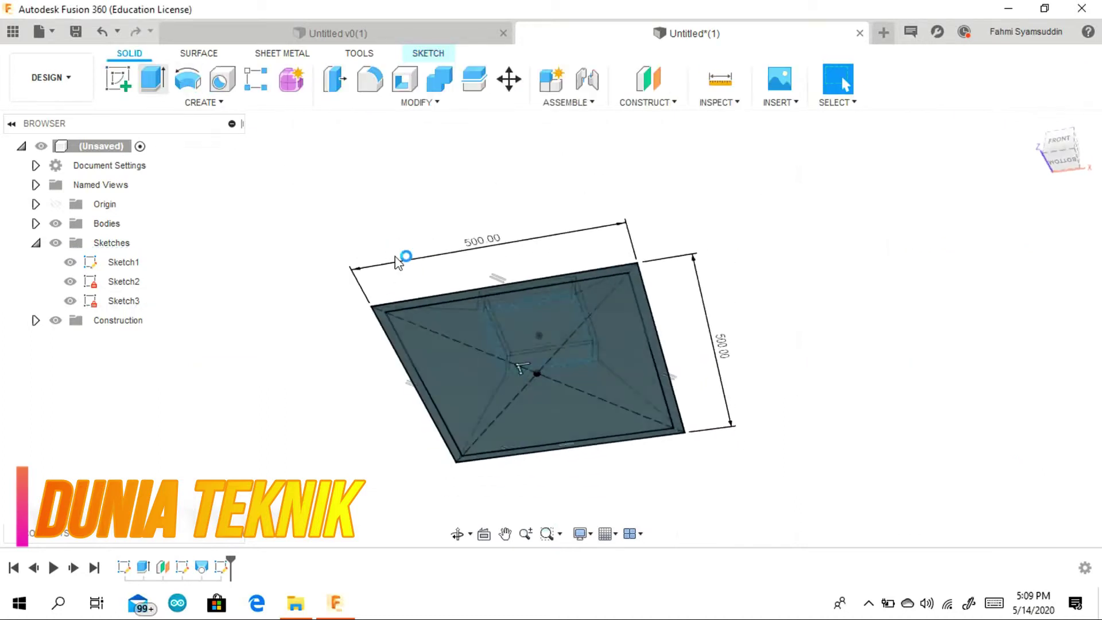
left_click(383, 339)
left_click(1066, 143)
left_click_drag(639, 405, 638, 384)
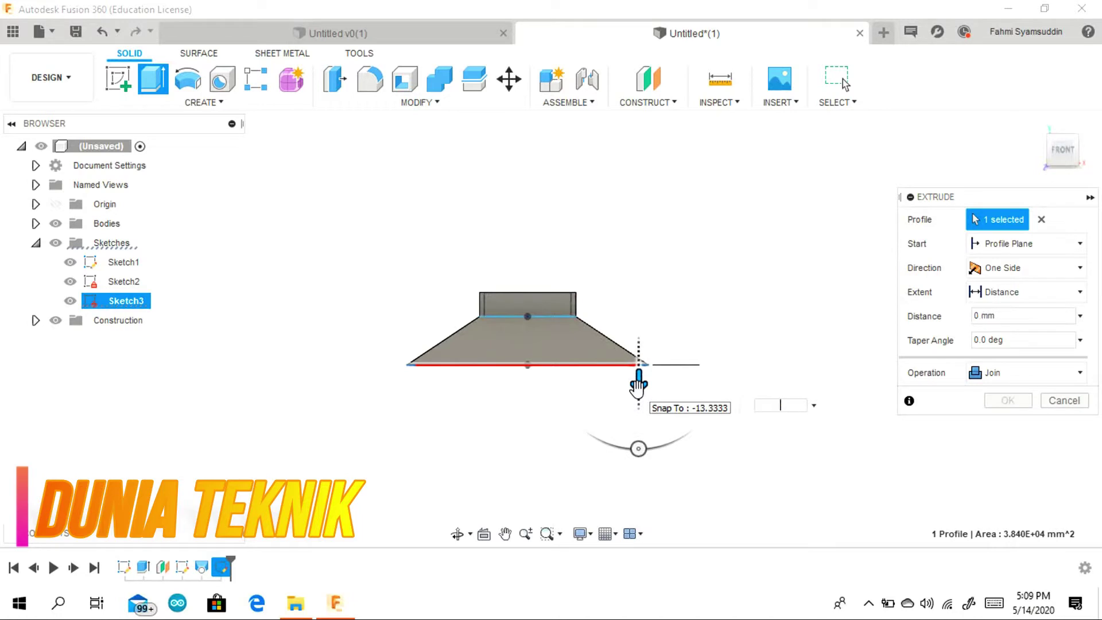
key("Return")
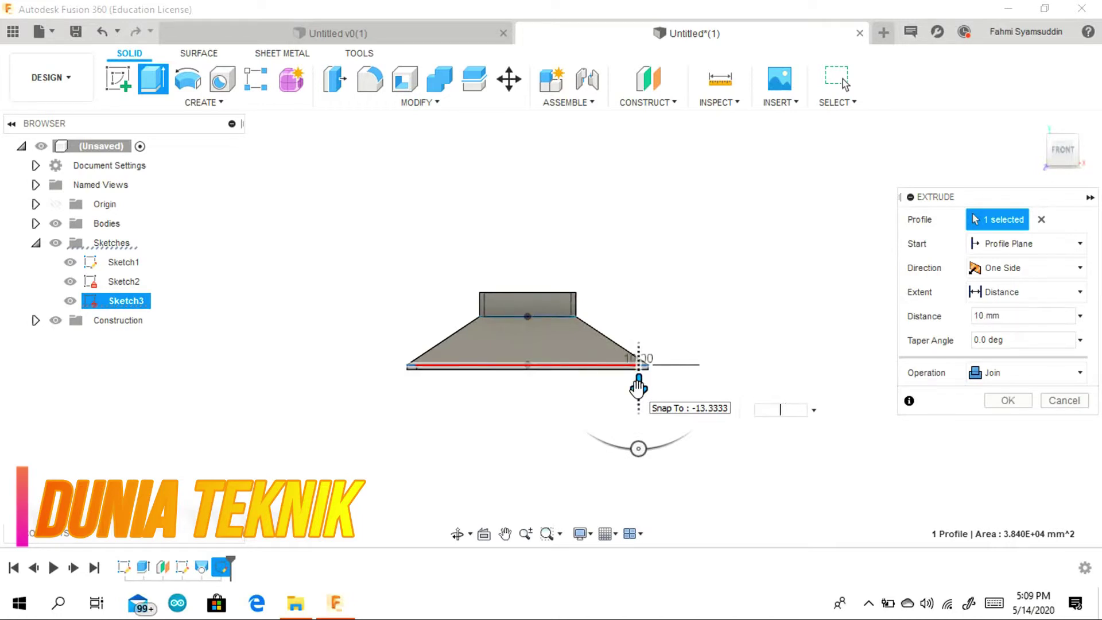
type("20")
key("Return")
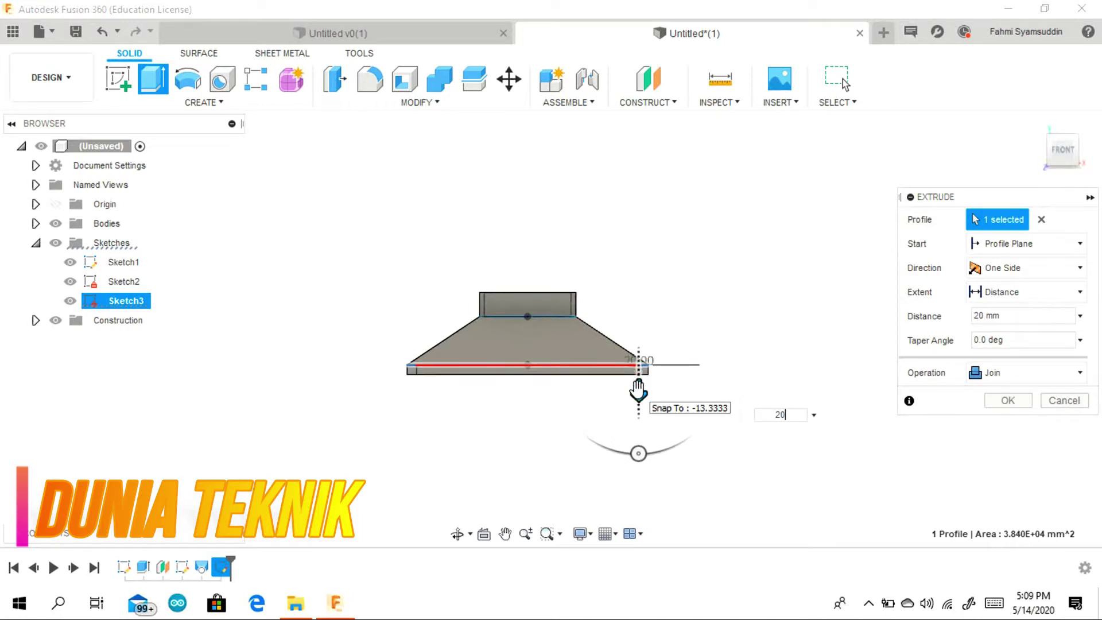
key("Return")
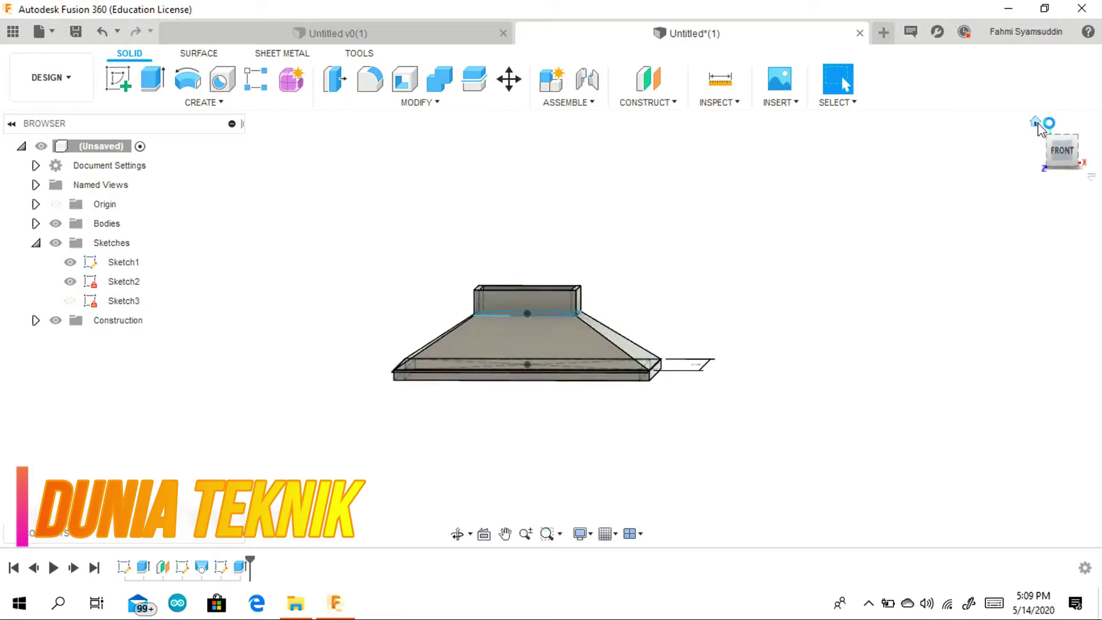
Step: Hide Sketch1 and Sketch2
left_click(1035, 122)
left_click(69, 262)
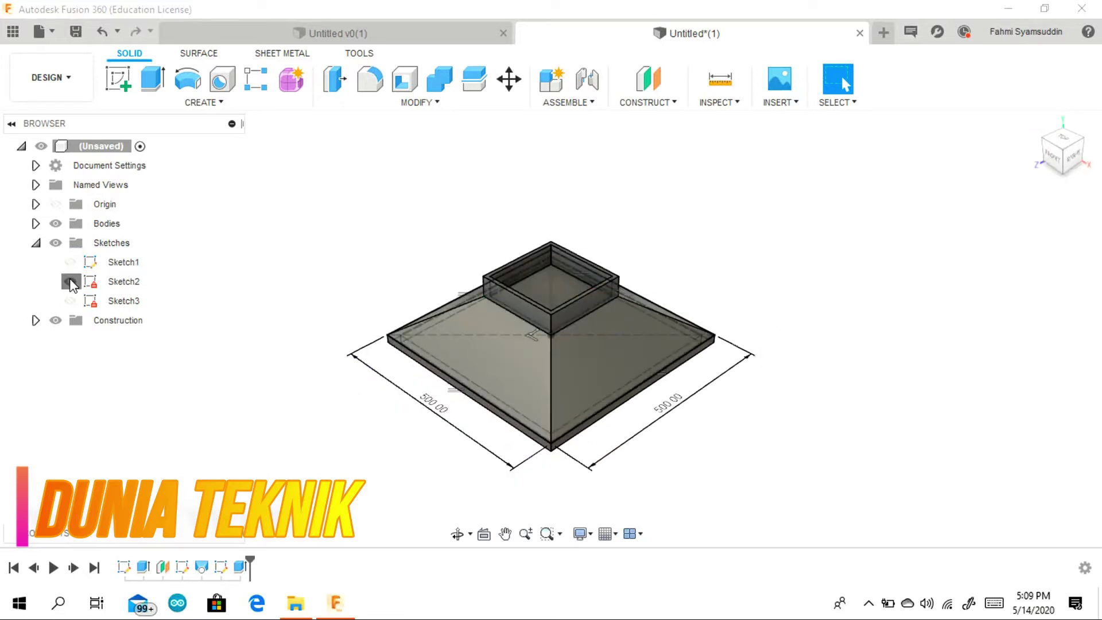
left_click(71, 282)
Step: Undo the last hiding of Sketch2 with its 500 mm square
left_click(1045, 140)
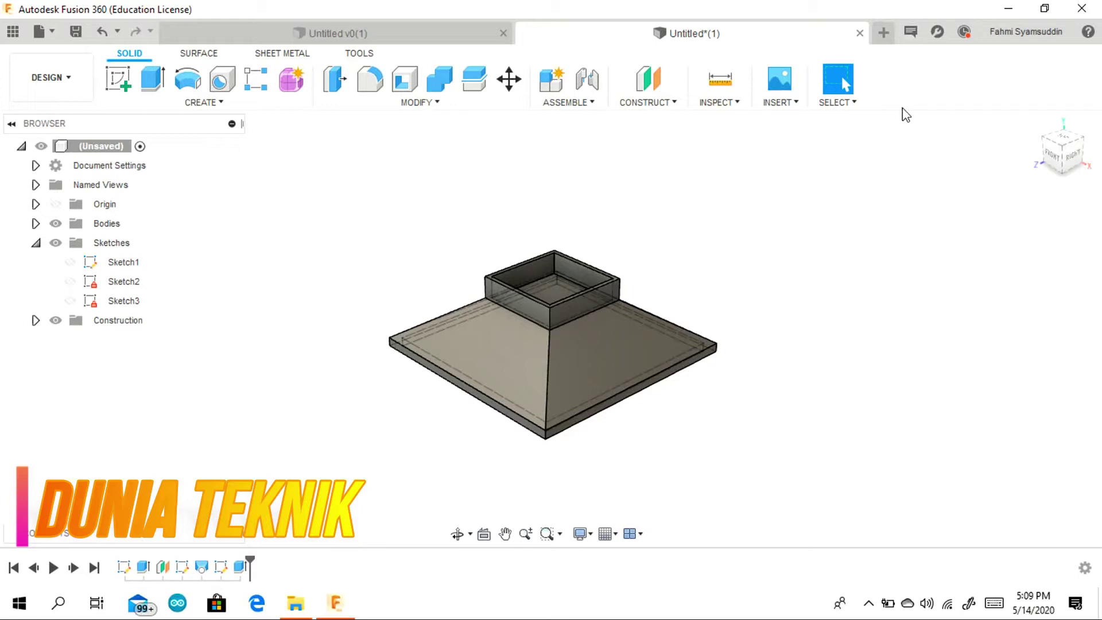
mouse_move(1059, 150)
left_mouse_down()
mouse_move(1036, 113)
mouse_move(1027, 62)
mouse_move(997, 61)
left_mouse_up()
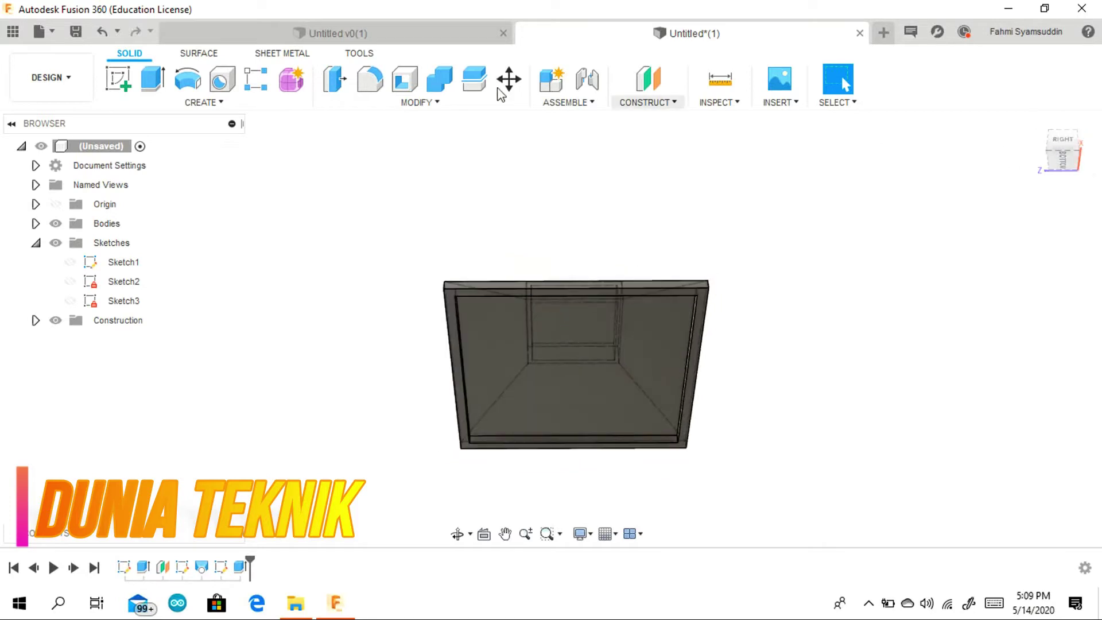
left_click(103, 35)
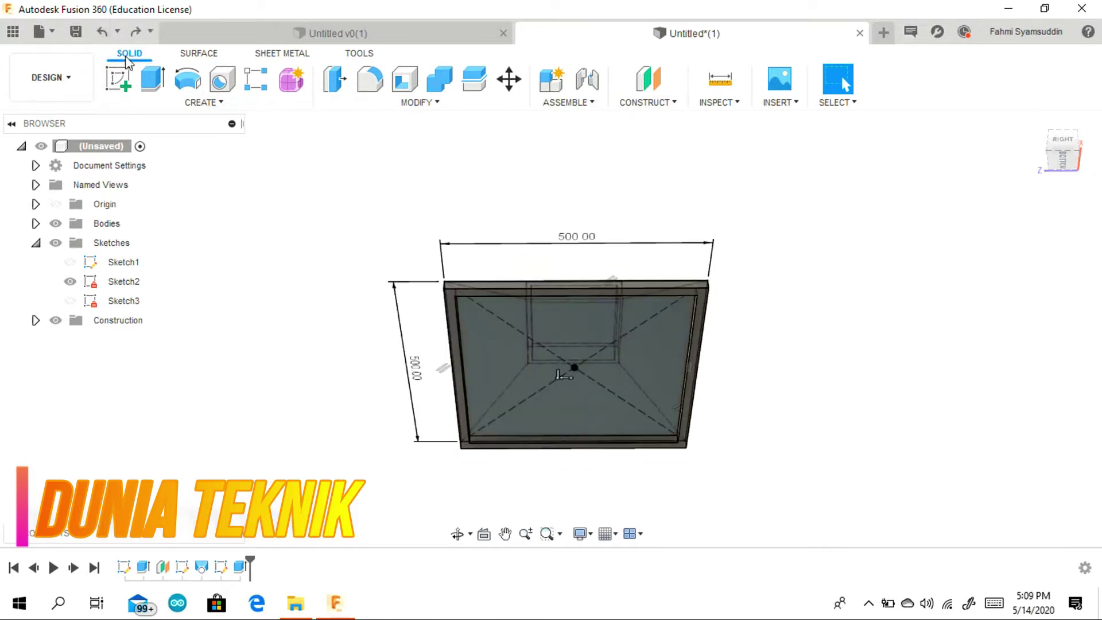
Step: Undo the sketch hiding, the border extrusion and the inward offset of the 500 mm square
left_click(105, 33)
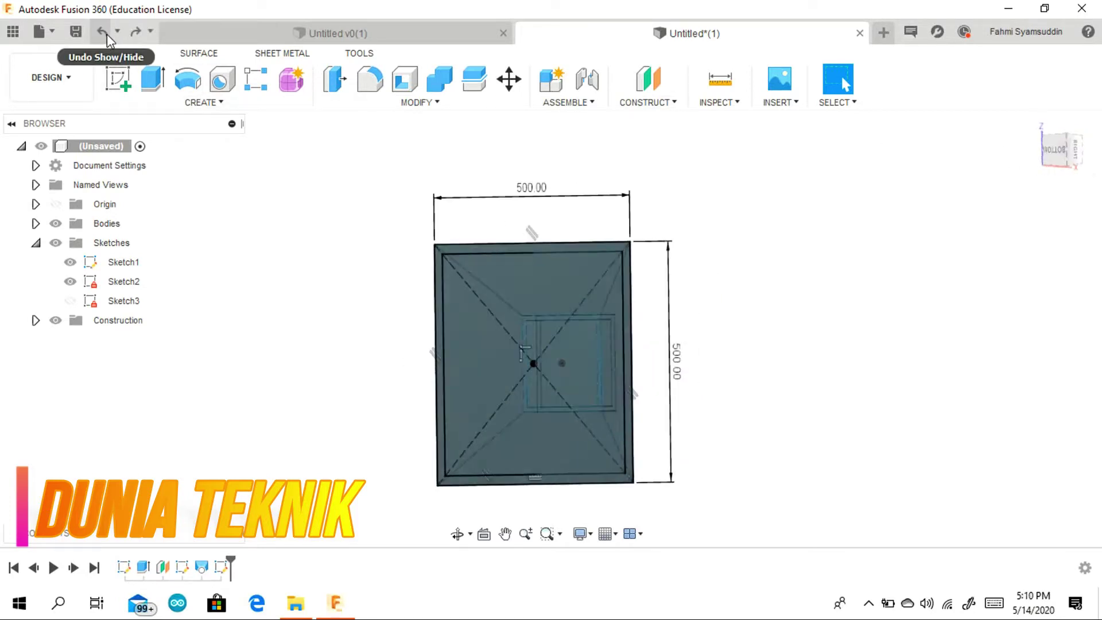
left_click(104, 33)
left_click(125, 57)
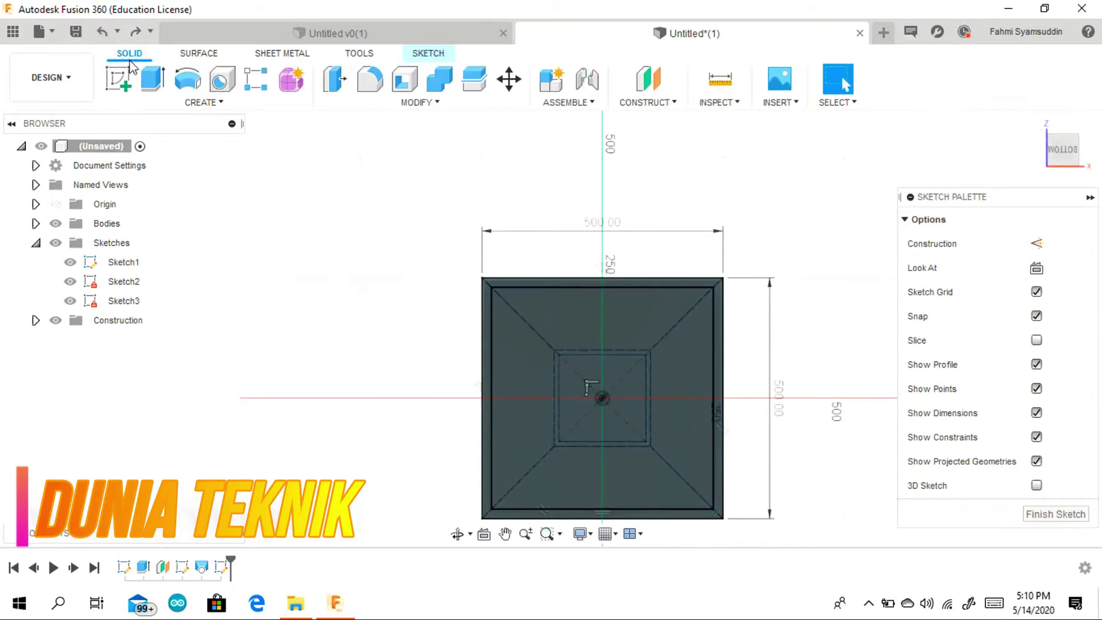
left_click(102, 32)
Step: Extrude the full 500 mm square profile of Sketch2 by -20 mm, joined to the flared section
left_click(148, 78)
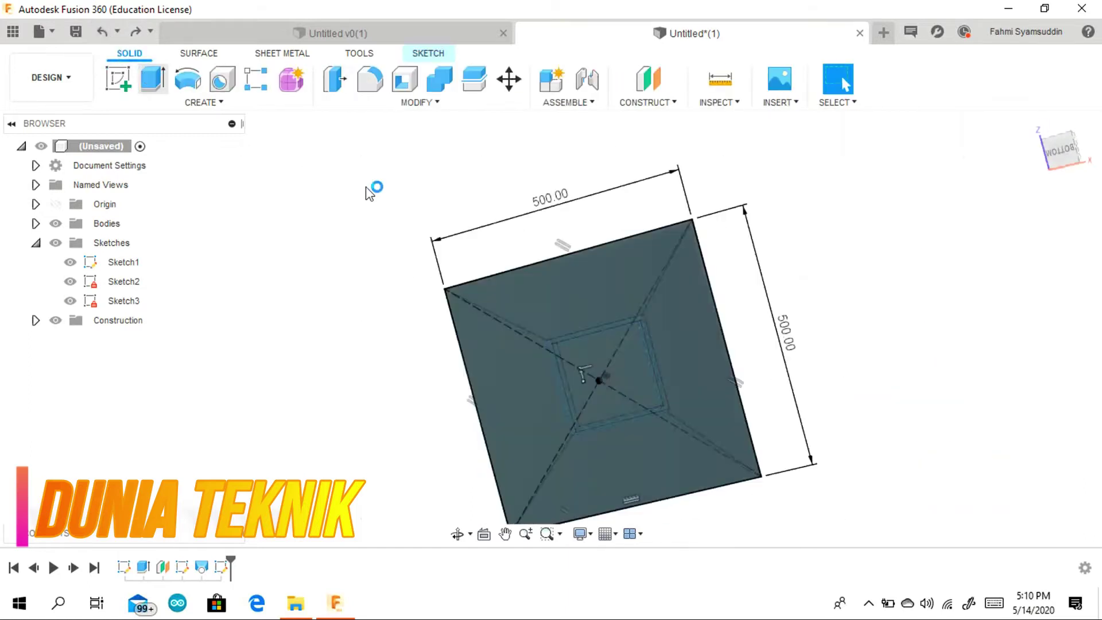
left_click(526, 306)
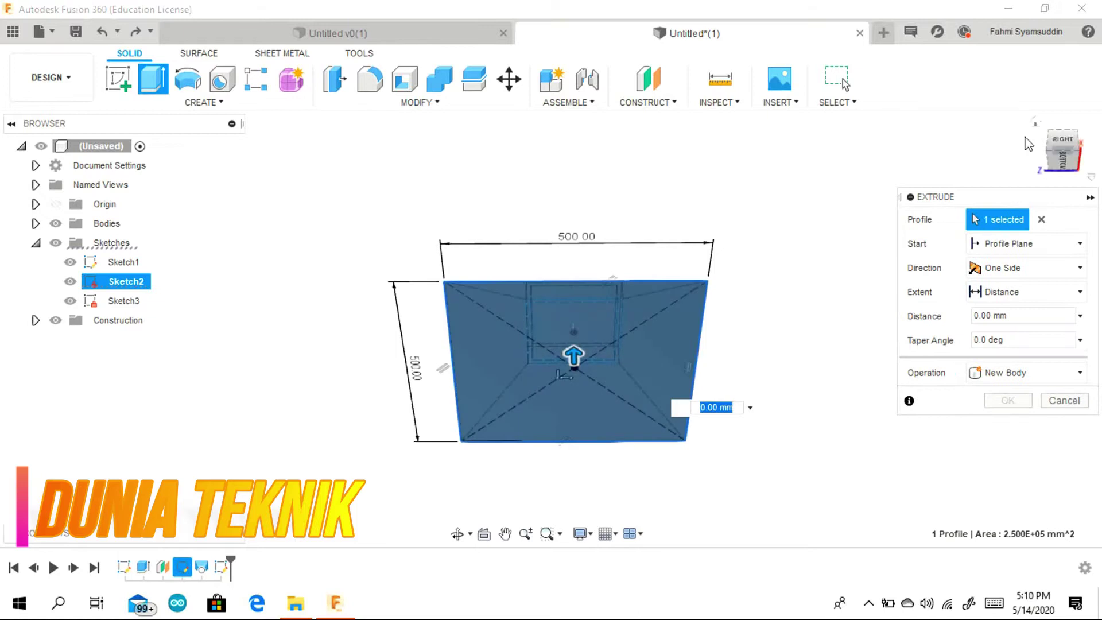
left_click_drag(549, 333, 551, 370)
type("-20")
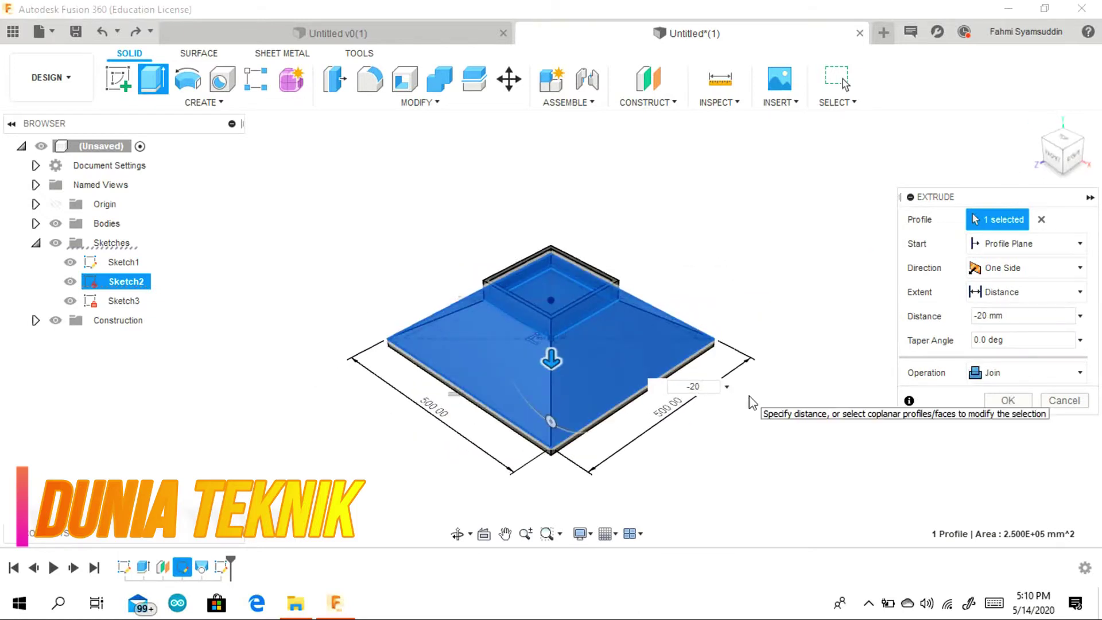
key("Return")
Step: Start a new sketch on the underside of the square slab below the flared section
left_click_drag(1064, 140, 991, 167)
left_click(118, 79)
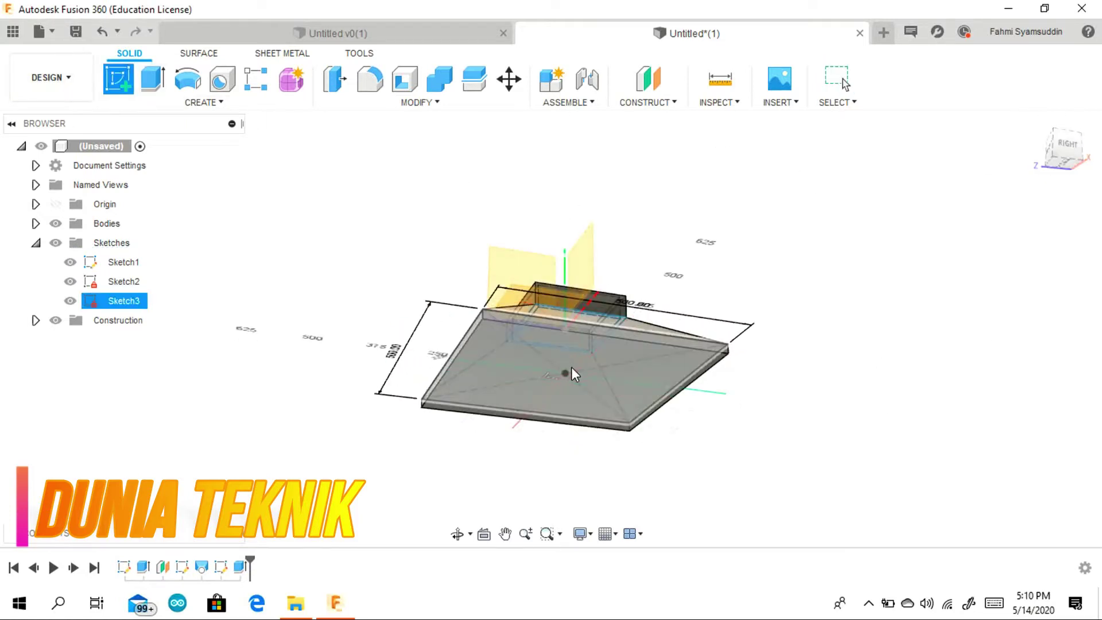
left_click(570, 367)
left_click(570, 368)
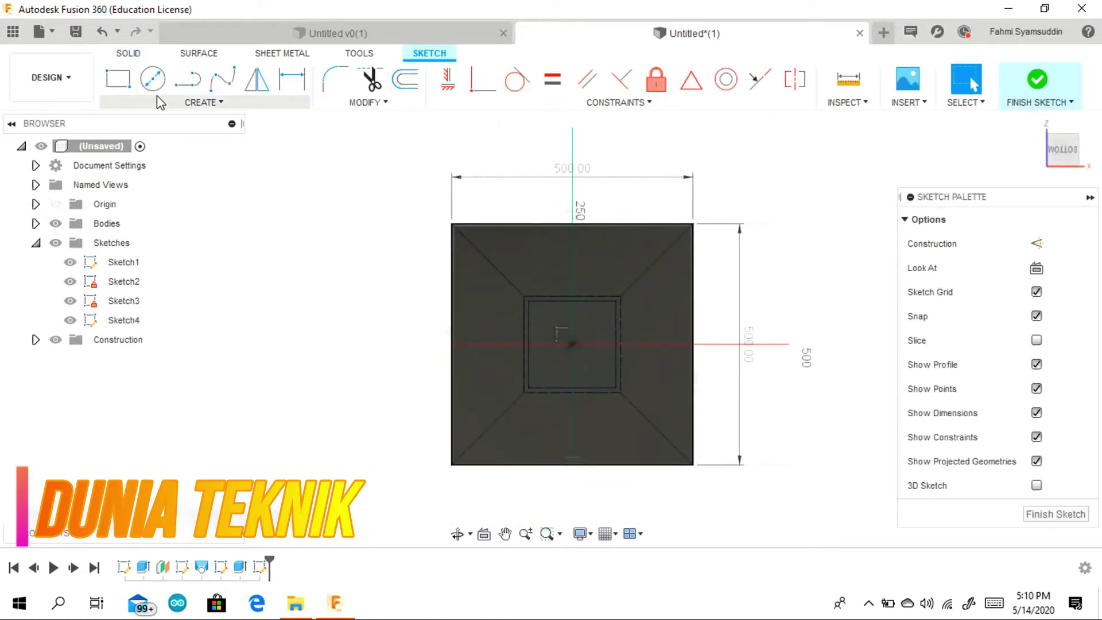
Step: Sketch a 250 mm by 250 mm center rectangle from the middle of the underside
left_click(163, 101)
mouse_move(229, 140)
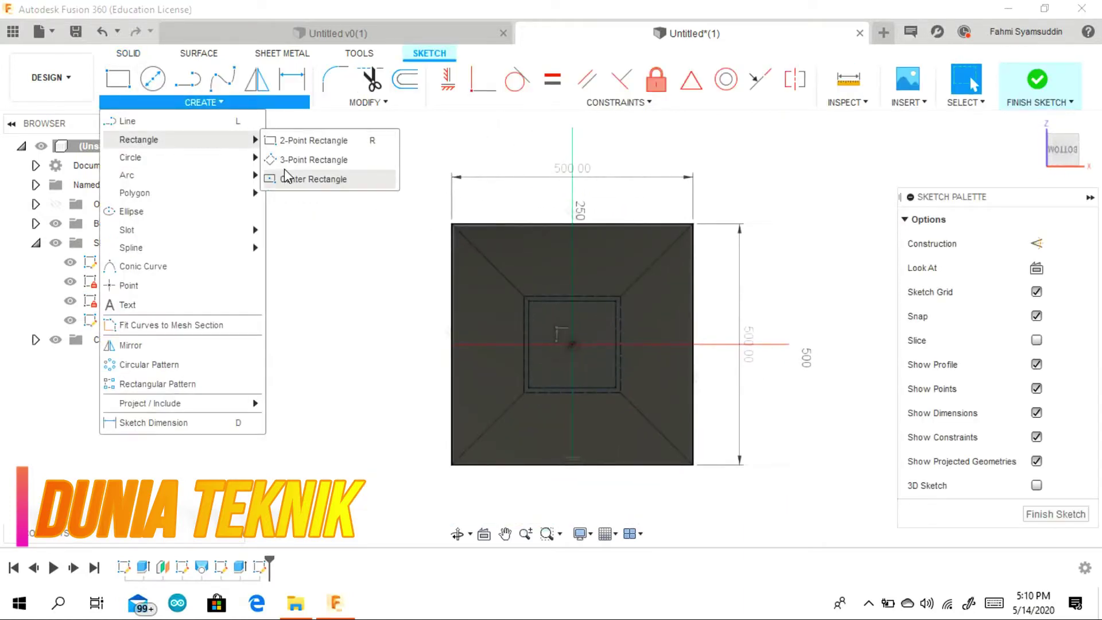
left_click(304, 178)
left_click(572, 345)
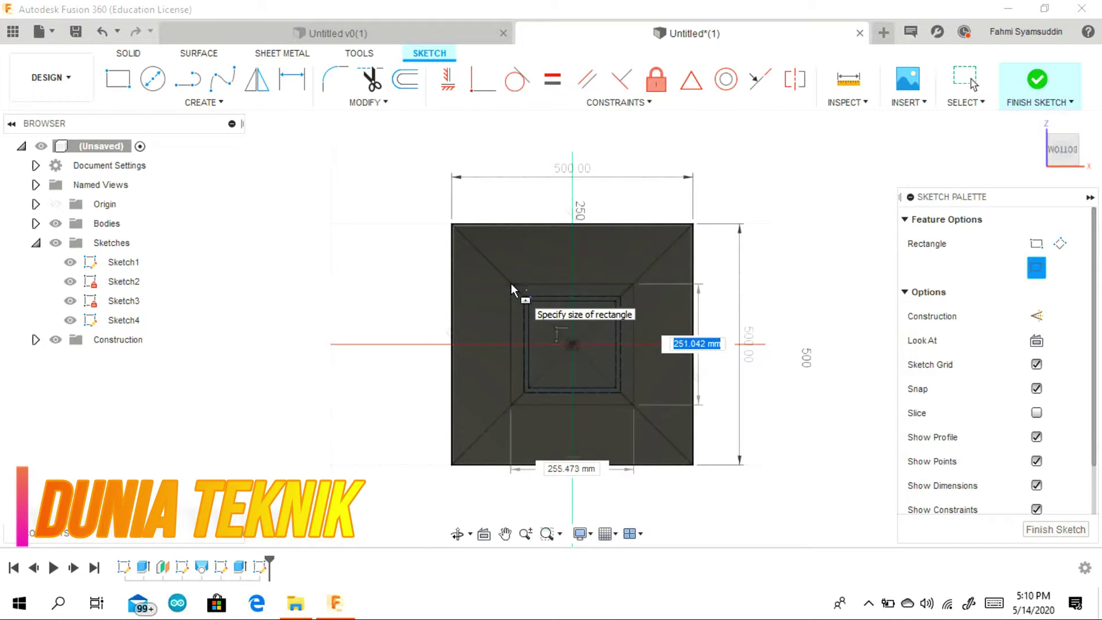
type("250")
key("Tab")
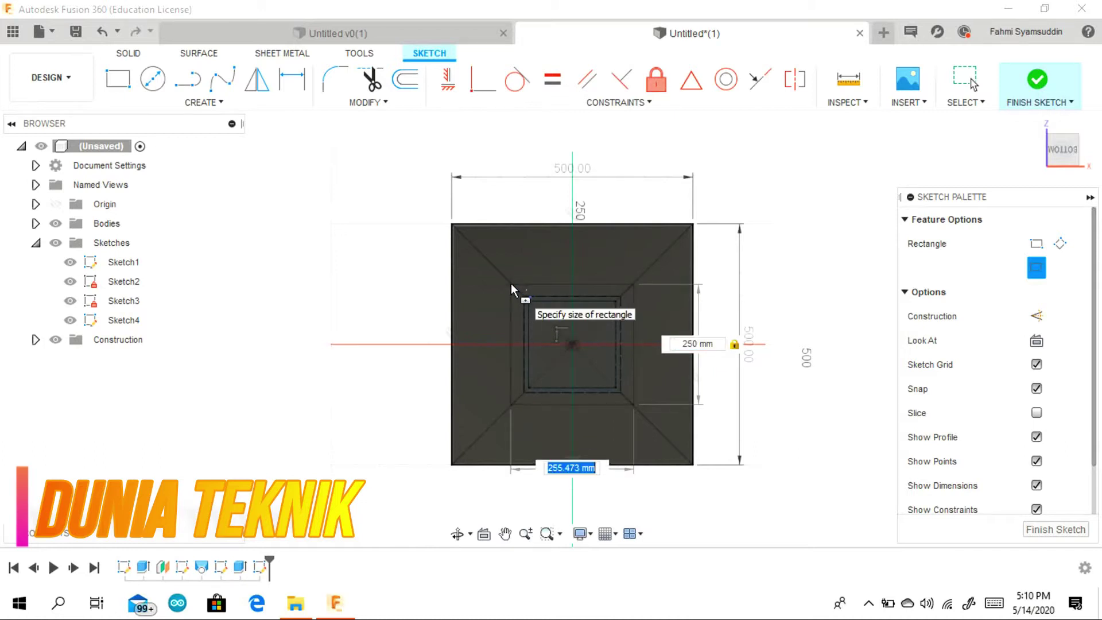
type("250")
key("Return")
key("Escape")
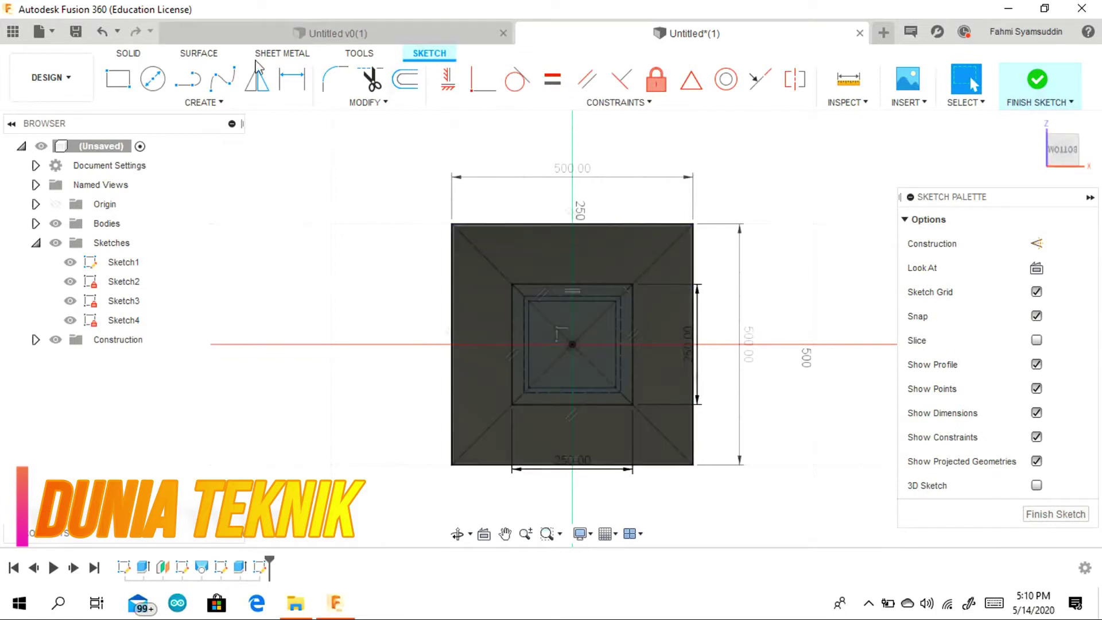
Step: Offset the 250 mm square inward by 10 mm with chain selection on
left_click(406, 79)
left_click(546, 283)
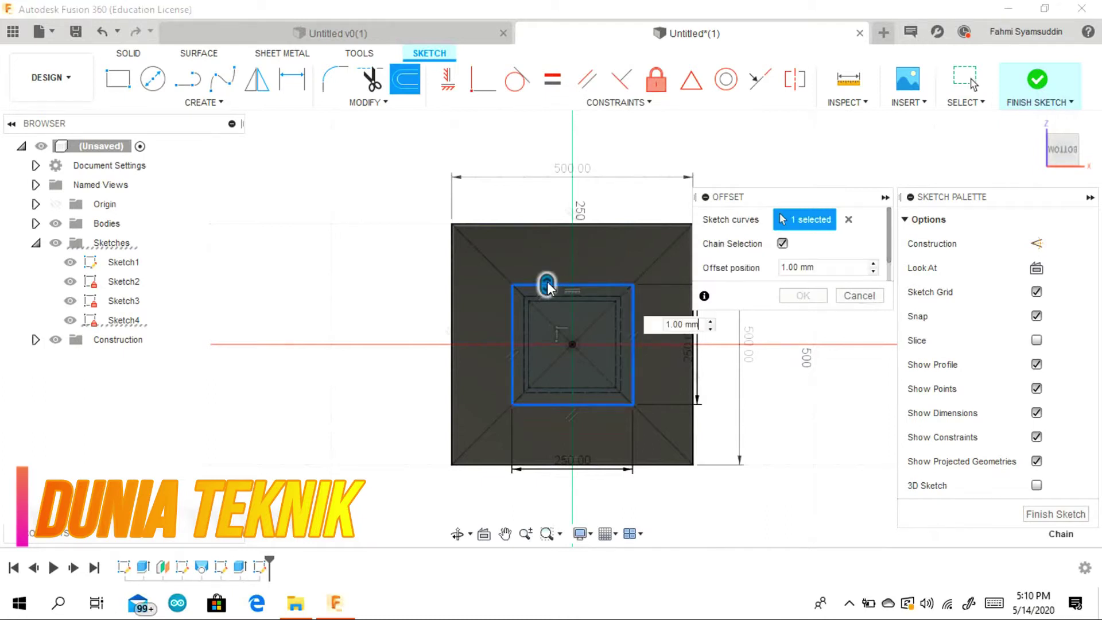
left_click_drag(547, 284, 548, 289)
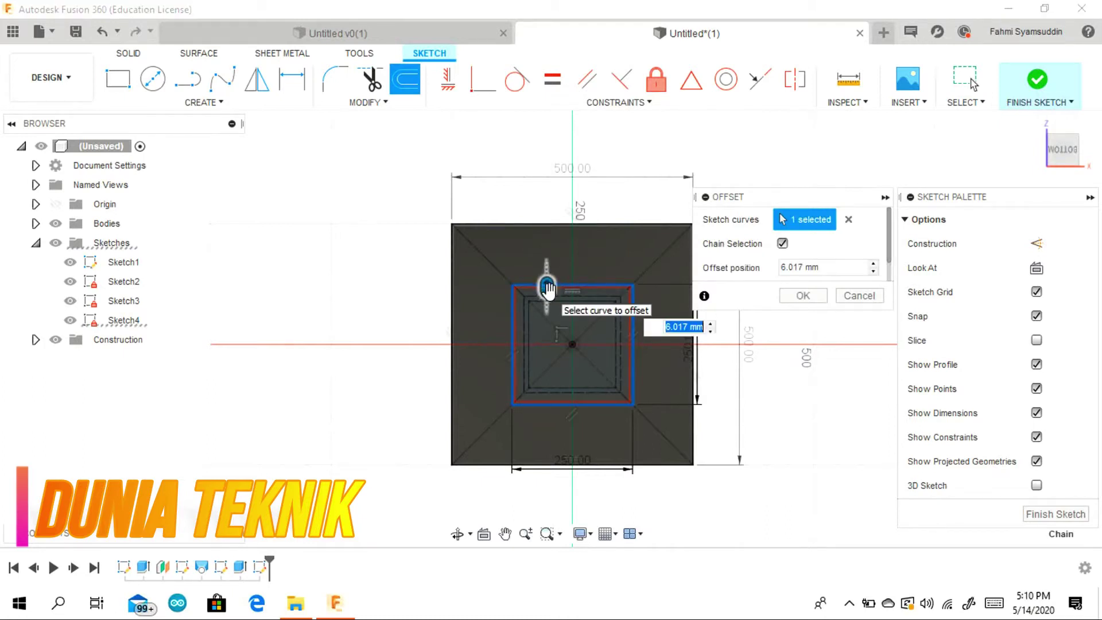
key("Return")
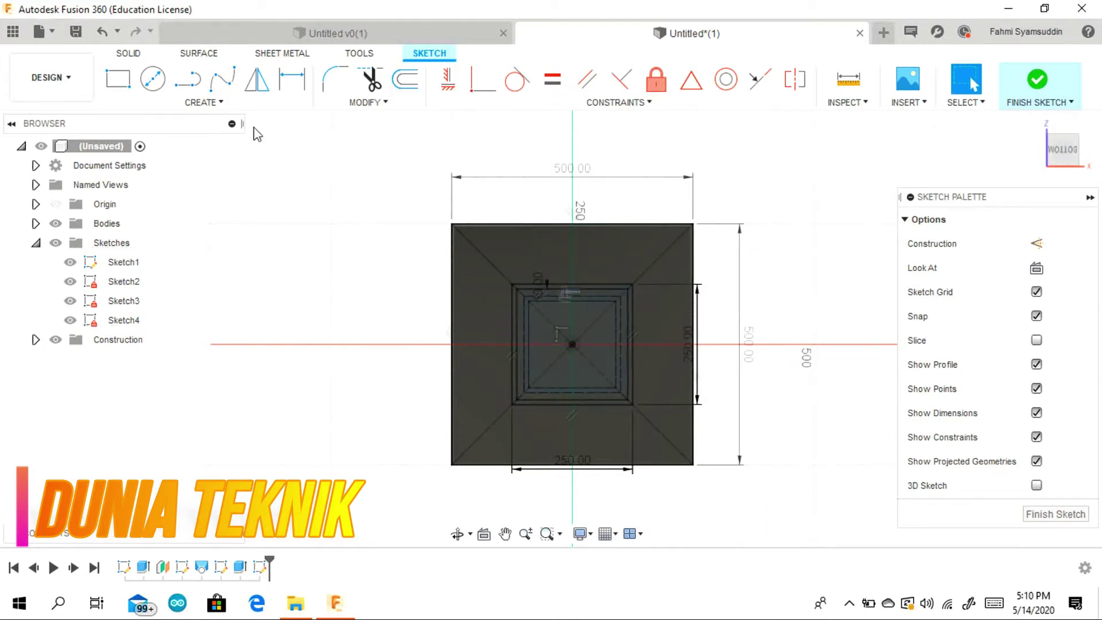
Step: Set up an extrusion of the border around the 250 mm square 70 mm downward, using the Join operation
left_click(131, 55)
left_click(153, 79)
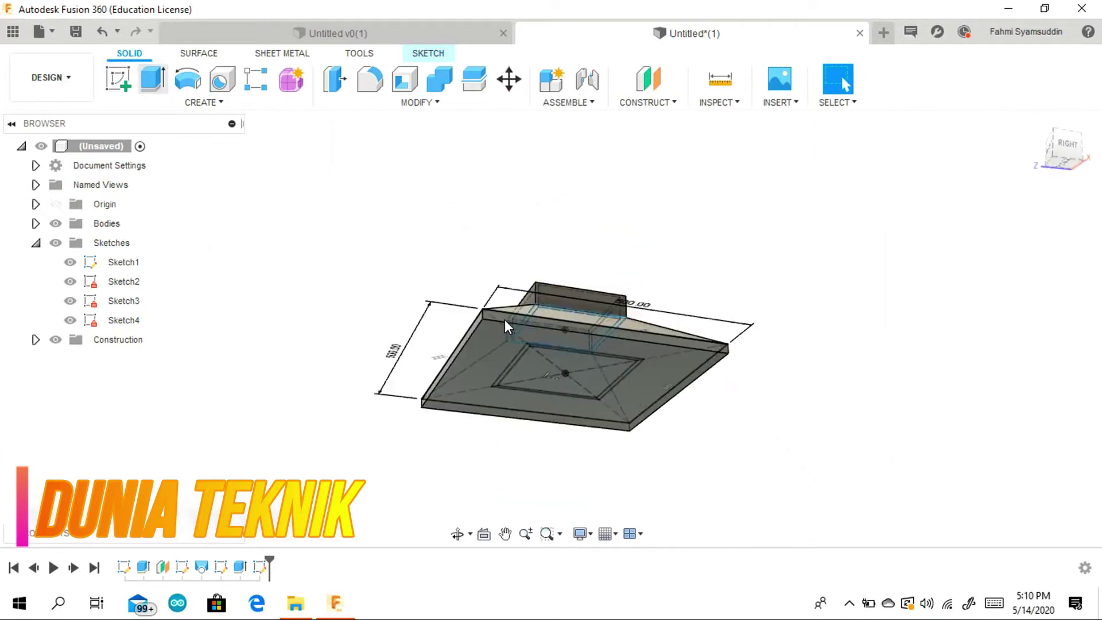
scroll(519, 353, "up", 5)
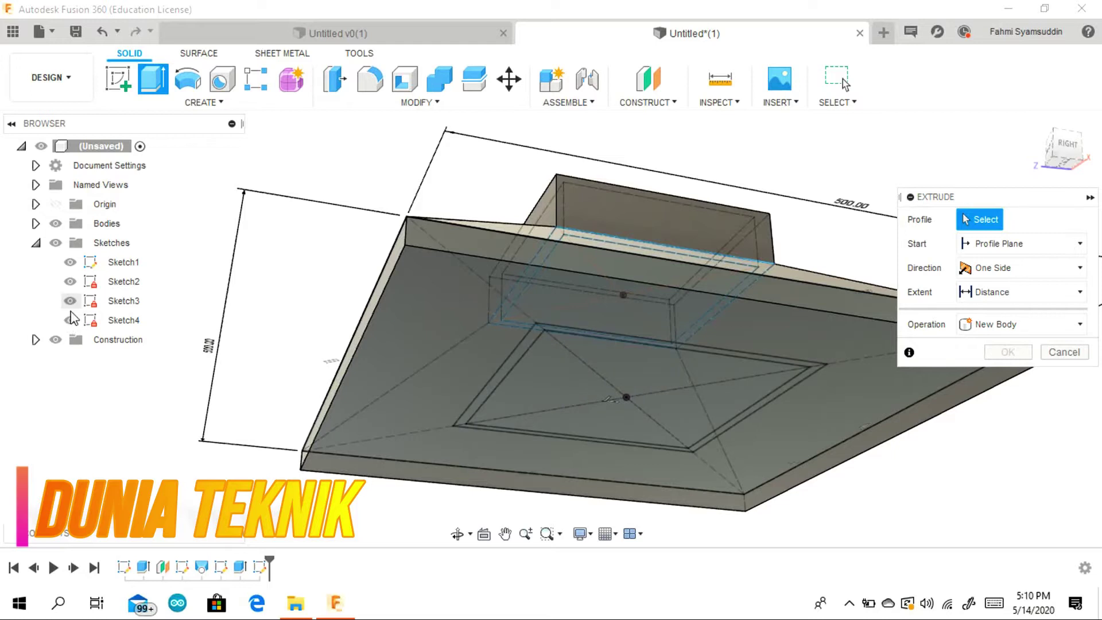
left_click(55, 224)
left_click(524, 342)
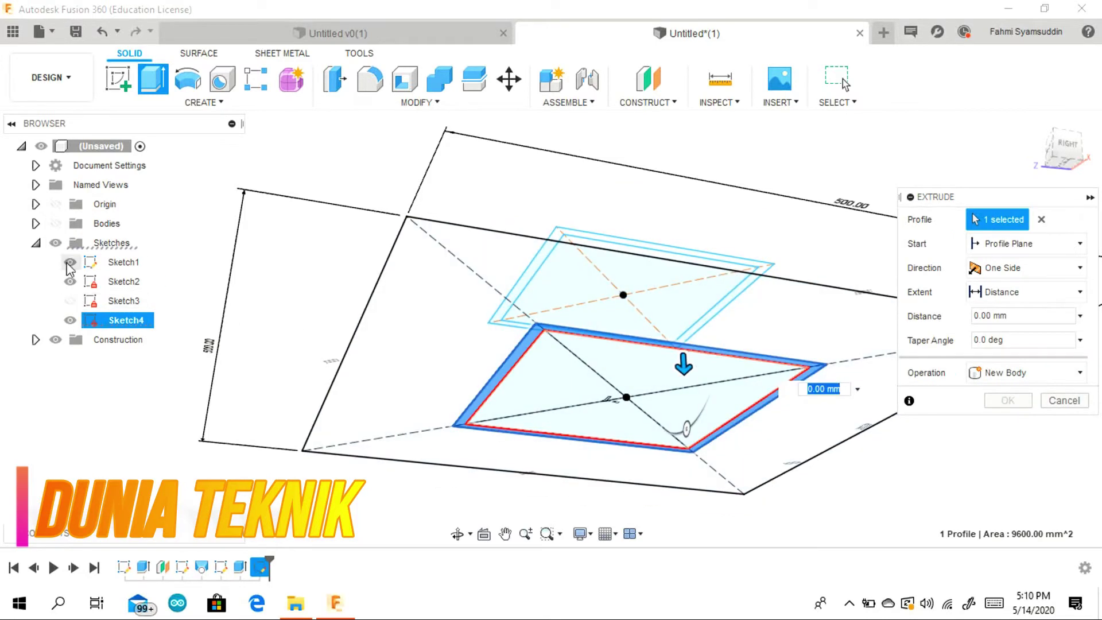
left_click(55, 223)
left_click_drag(683, 367, 667, 468)
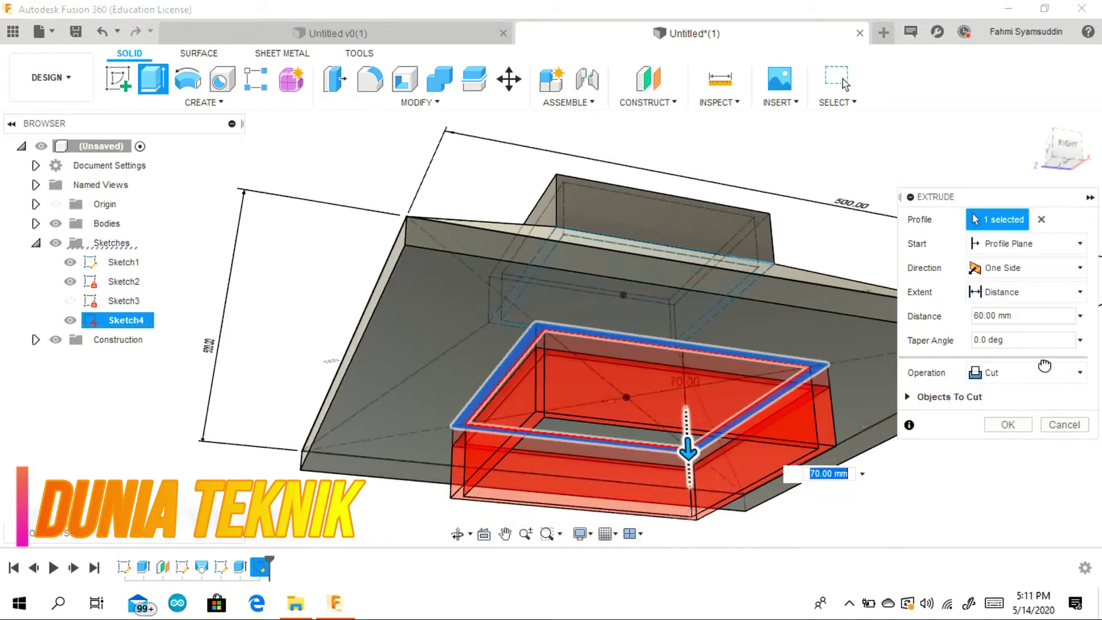
left_click(1038, 373)
left_click(993, 395)
Step: Try the joined extrusion of the 250 mm square's border at a distance of 350 mm
scroll(699, 510, "down", 2)
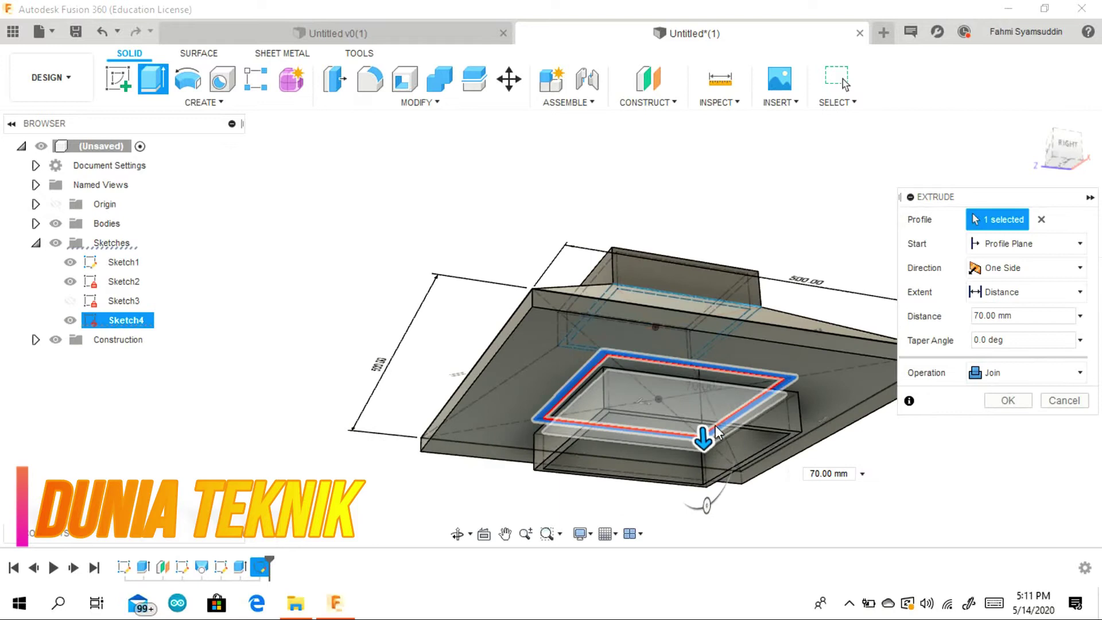
left_click_drag(700, 510, 706, 528)
left_click_drag(1068, 150, 1058, 186)
scroll(649, 328, "down", 5)
middle_click_drag(649, 329, 591, 202)
left_click_drag(574, 341, 574, 383)
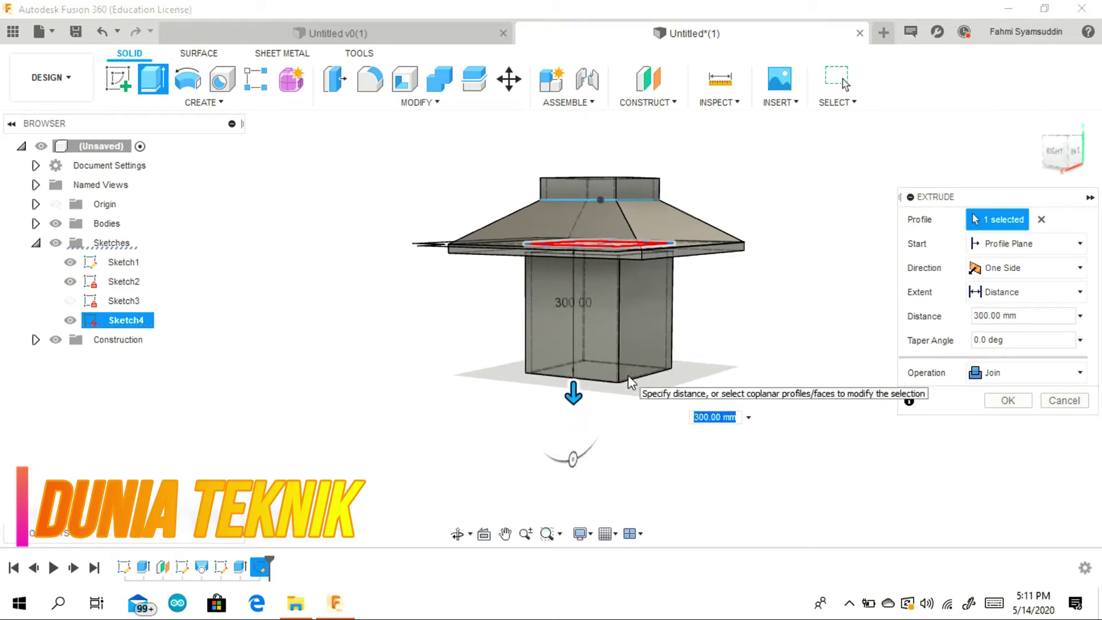
type("350")
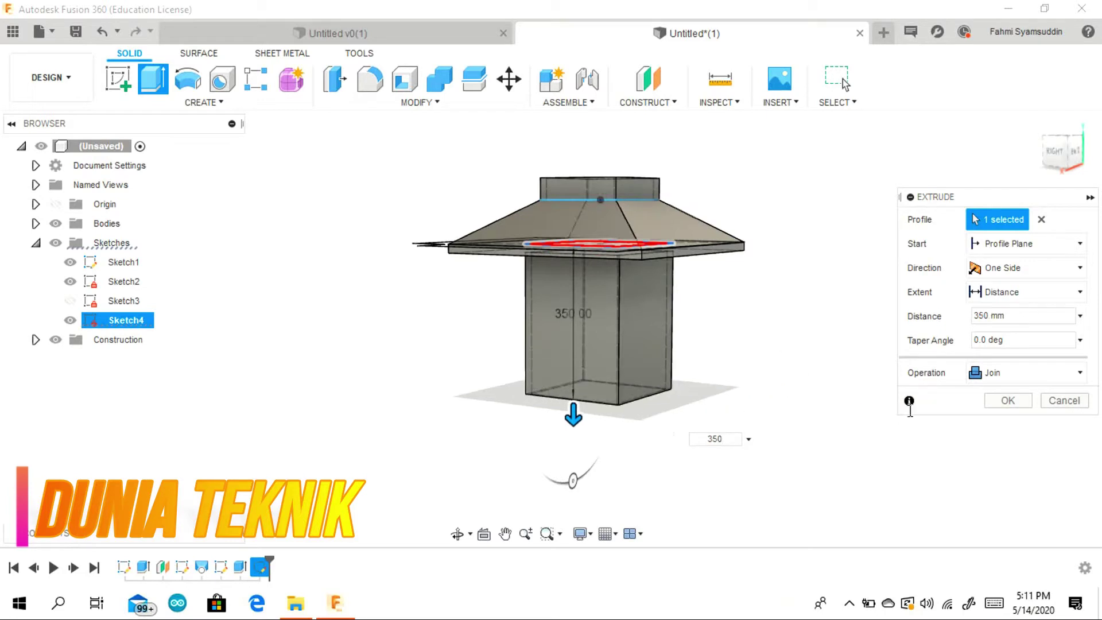
left_click_drag(1060, 153, 1031, 126)
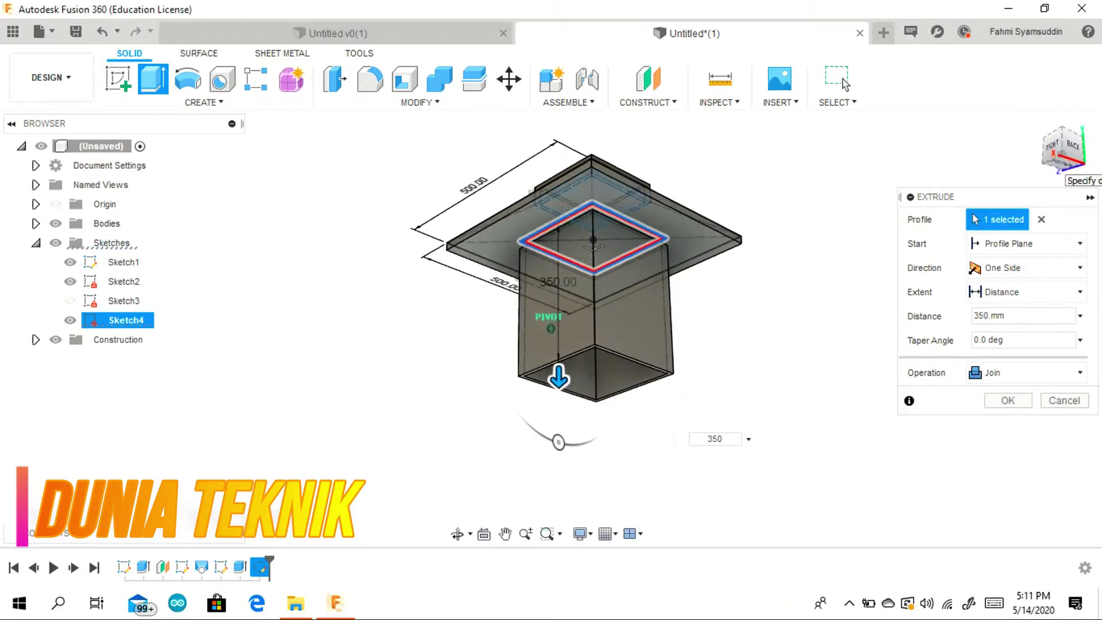
left_click(1074, 407)
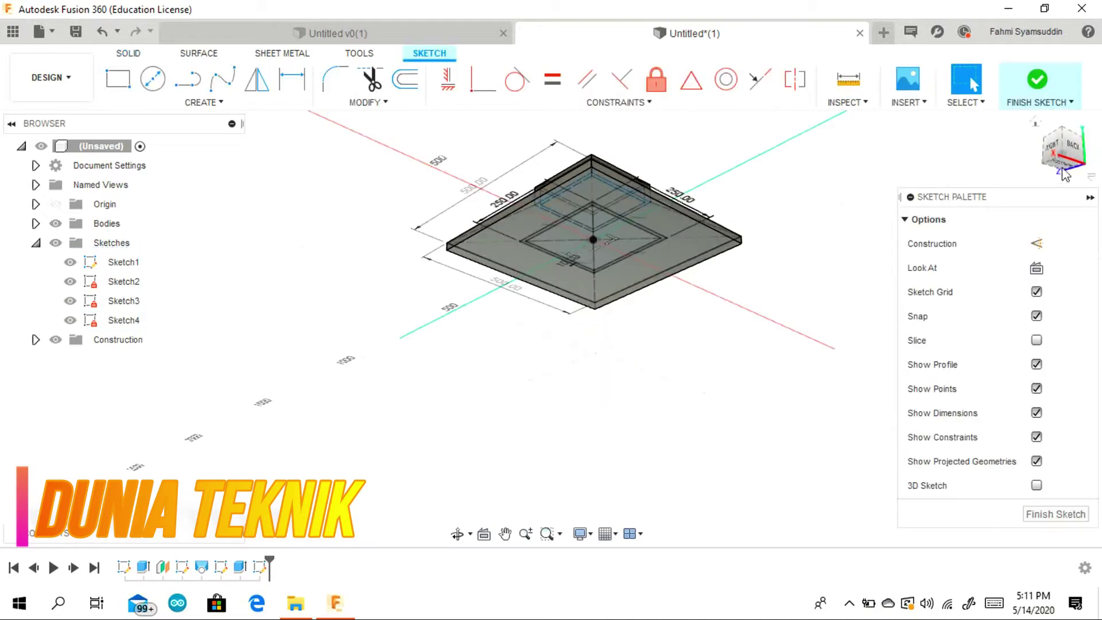
Step: Undo the inward offset and the 250 mm center rectangle in the underside sketch
left_click(117, 32)
left_click(102, 33)
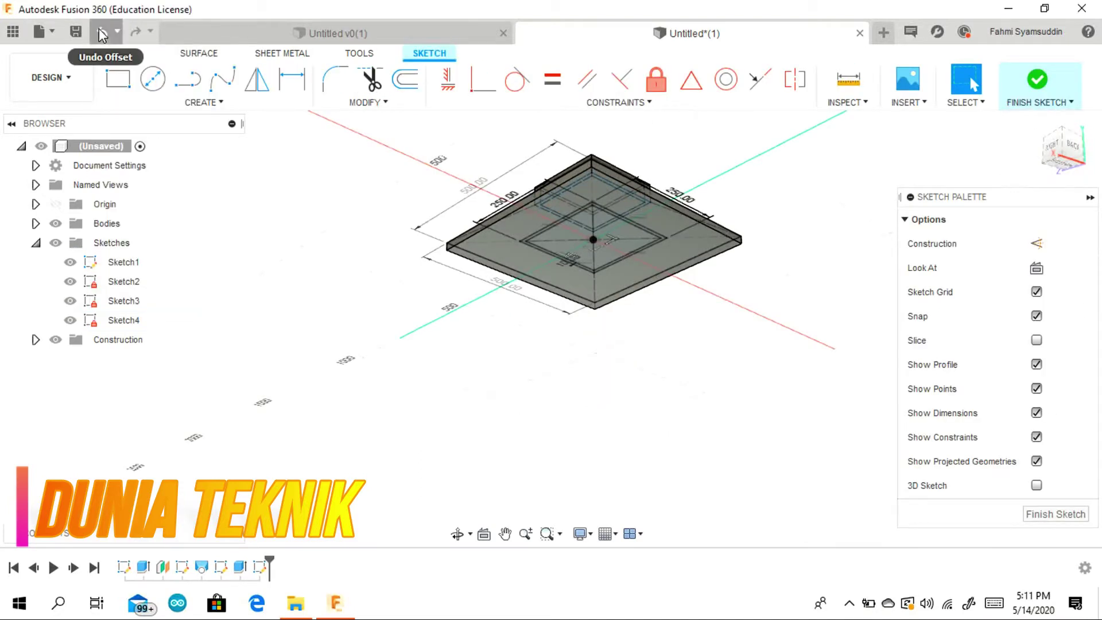
left_click(102, 33)
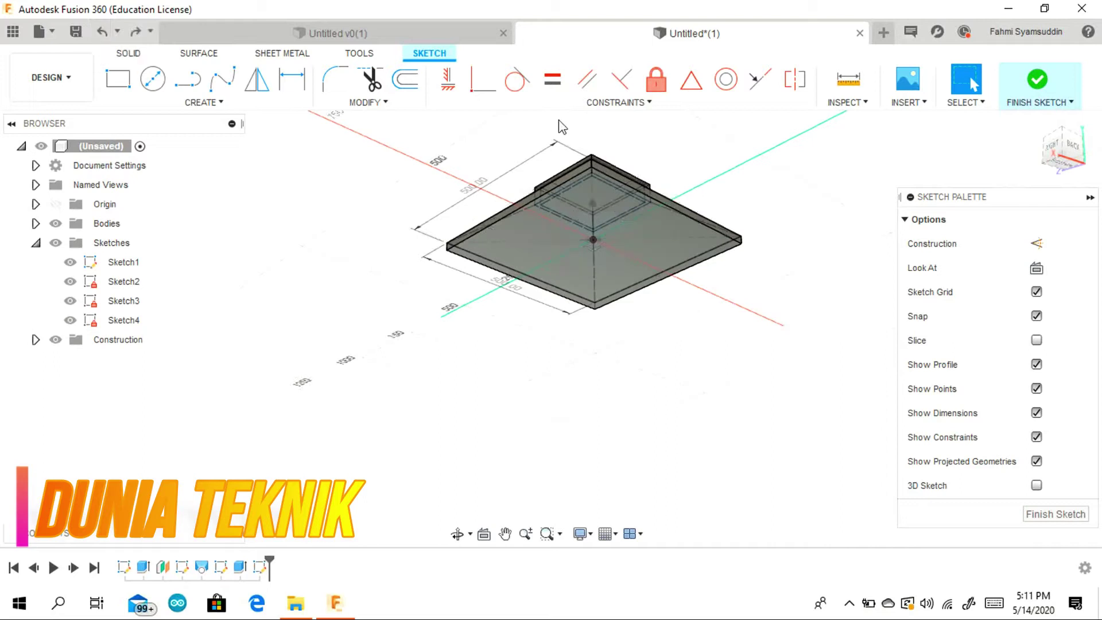
Step: Sketch a 300 mm by 300 mm center rectangle from the middle of the underside
left_click(1058, 160)
left_click(202, 102)
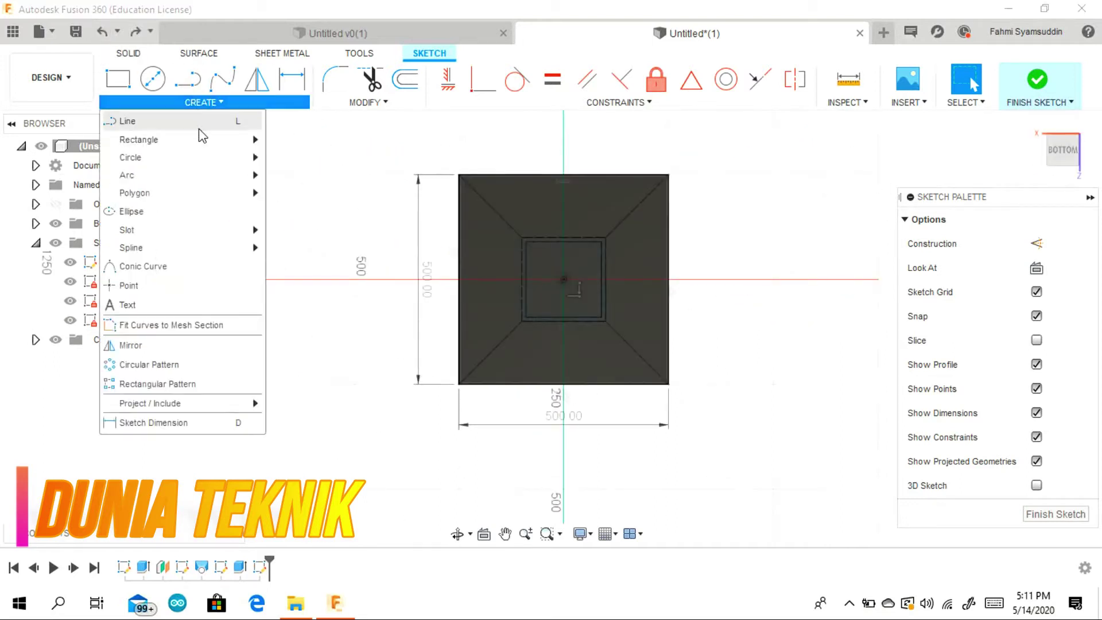
left_click(367, 158)
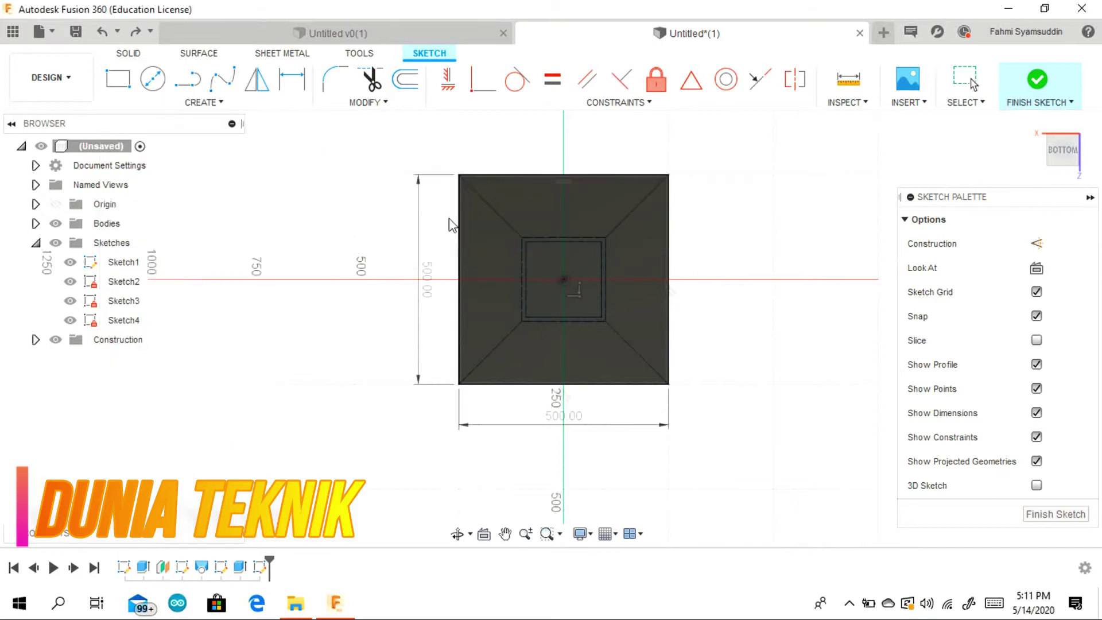
left_click(563, 279)
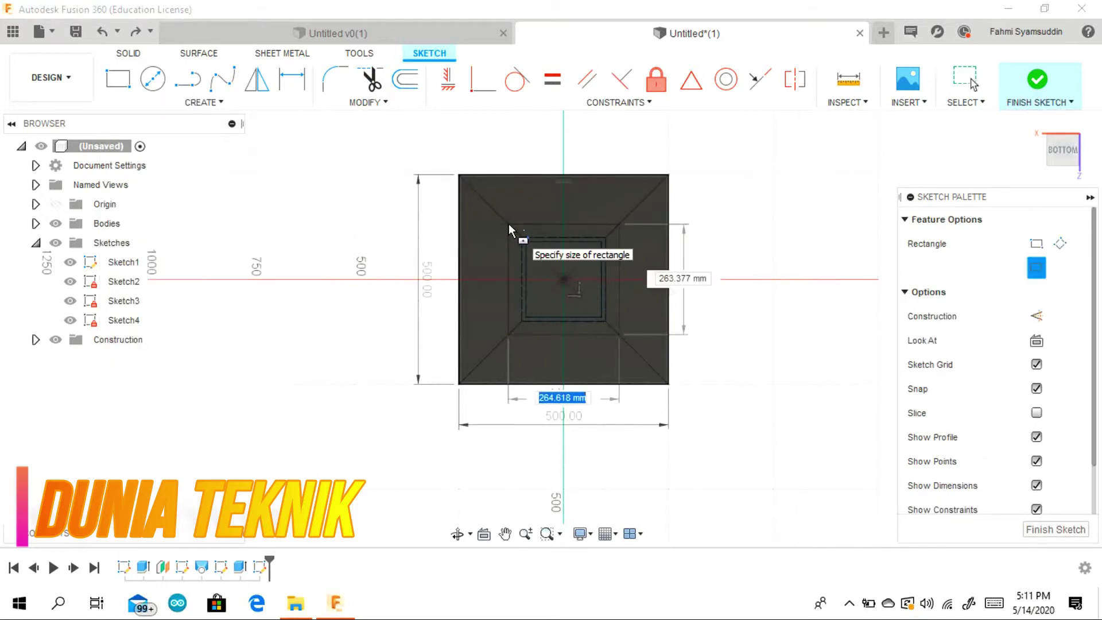
type("300")
key("Tab")
type("300")
key("Return")
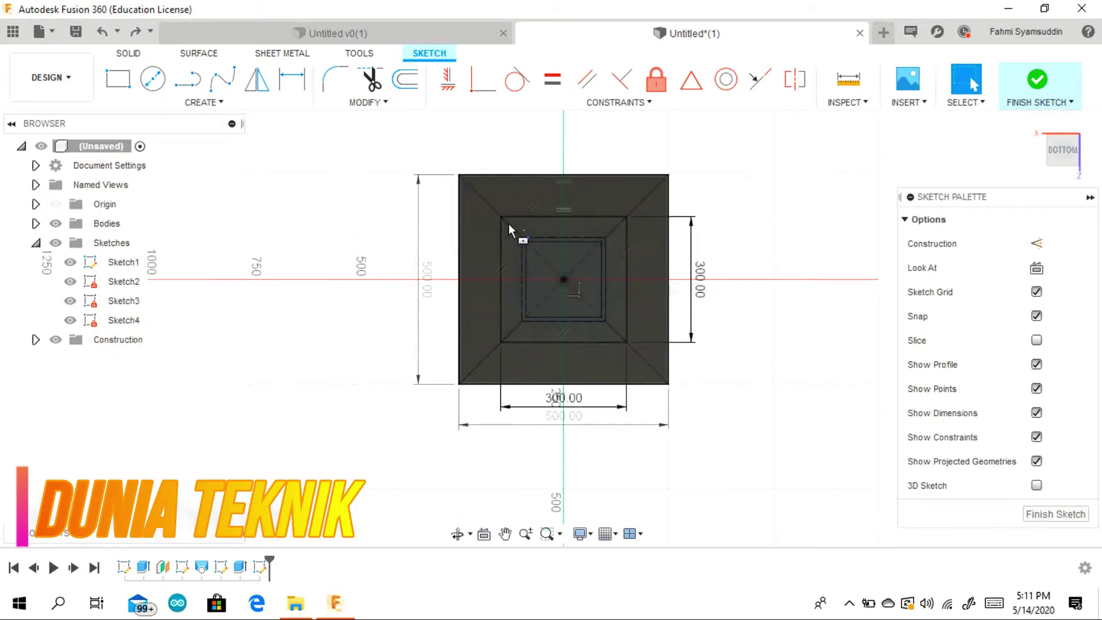
Step: Offset the 300 mm square inward by 10 mm with chain selection on
left_click(405, 78)
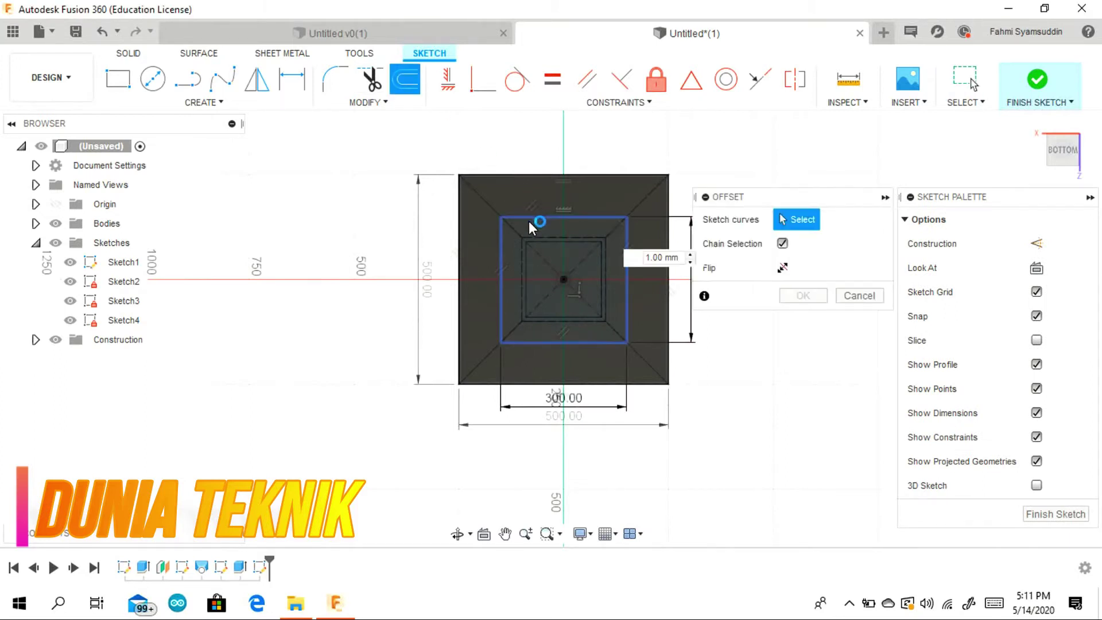
left_click(528, 222)
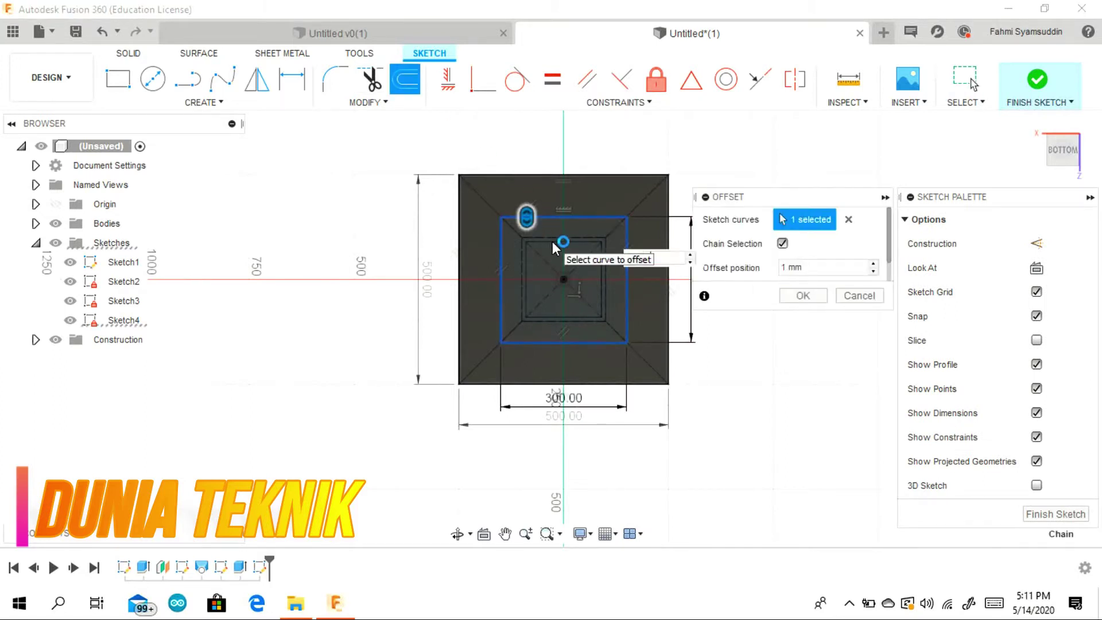
type("10")
left_click(803, 295)
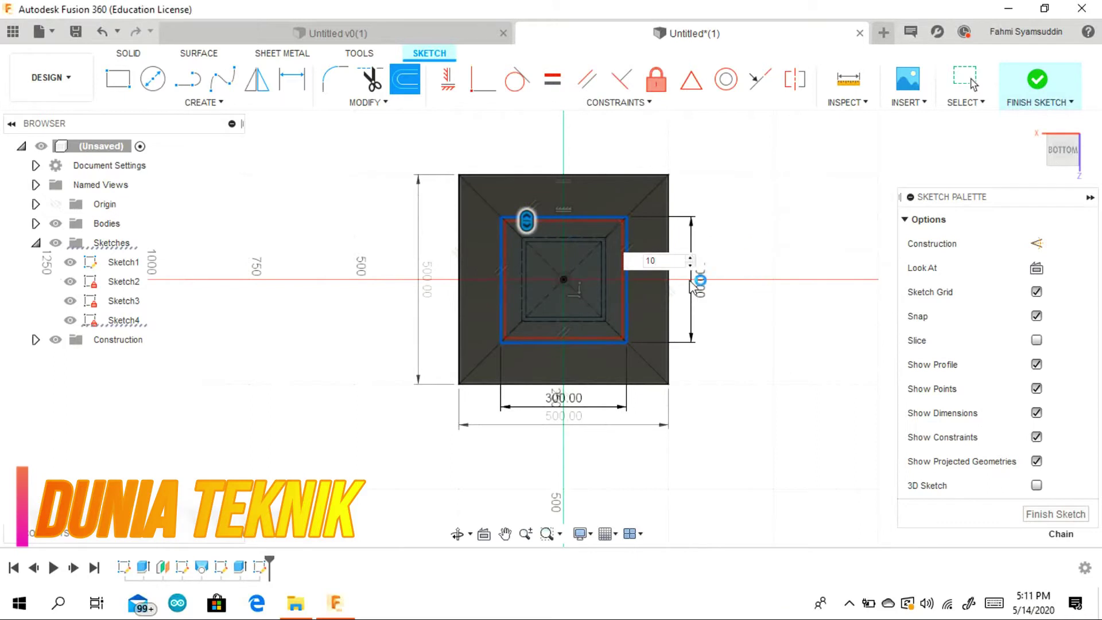
Step: Begin an extrusion of the 10 mm border between the two nested squares on the roof's underside, hiding the bodies while selecting it
left_click(122, 51)
left_click(153, 78)
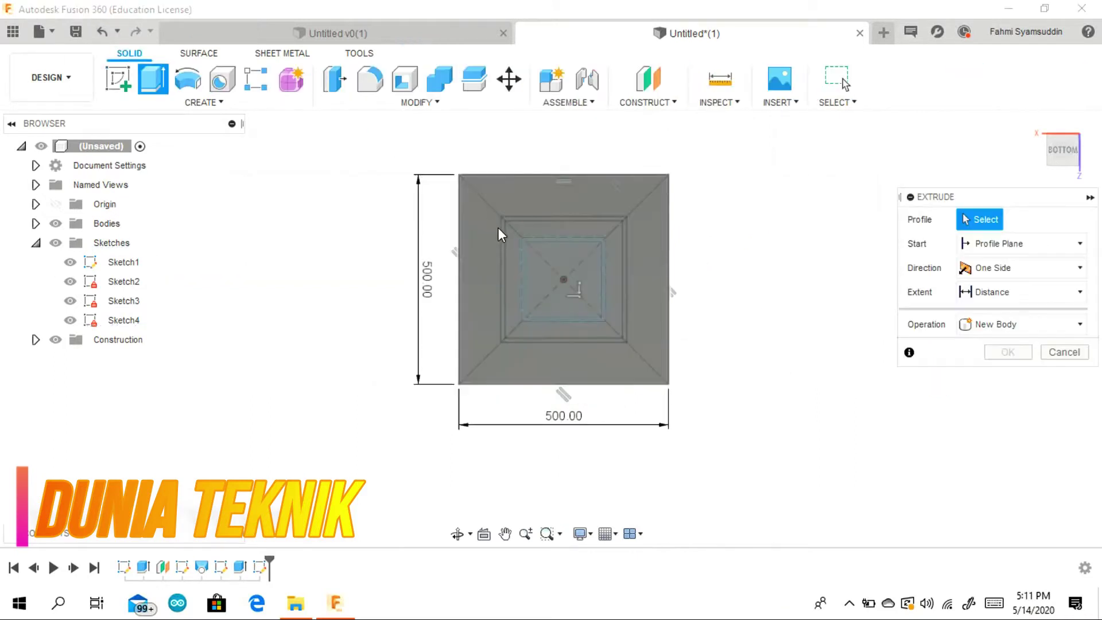
scroll(502, 244, "up", 5)
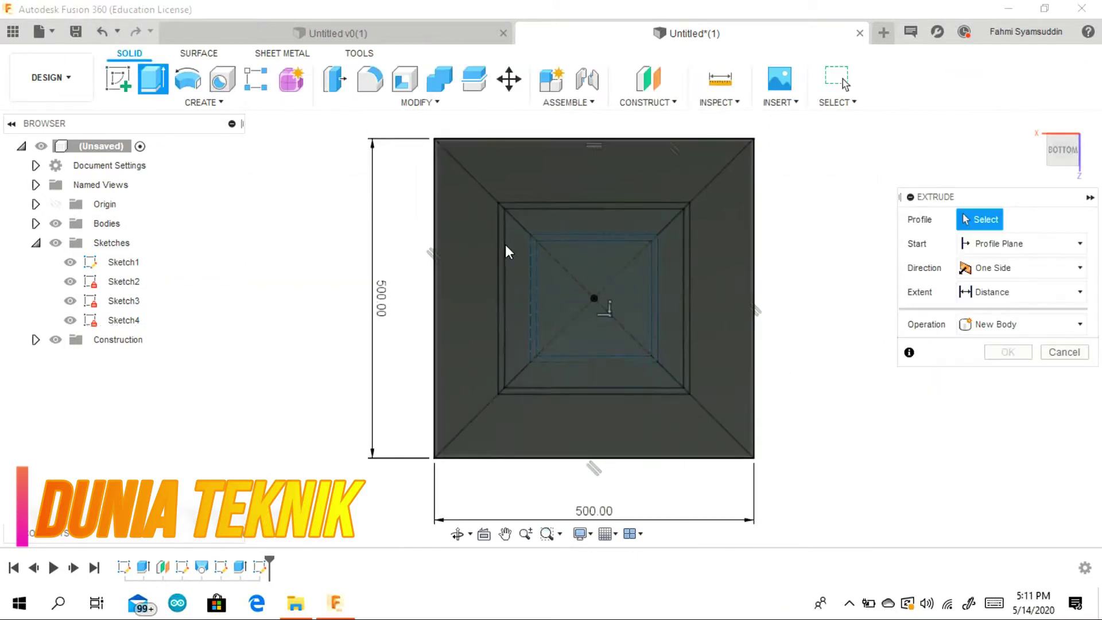
left_click(56, 223)
left_click(500, 222)
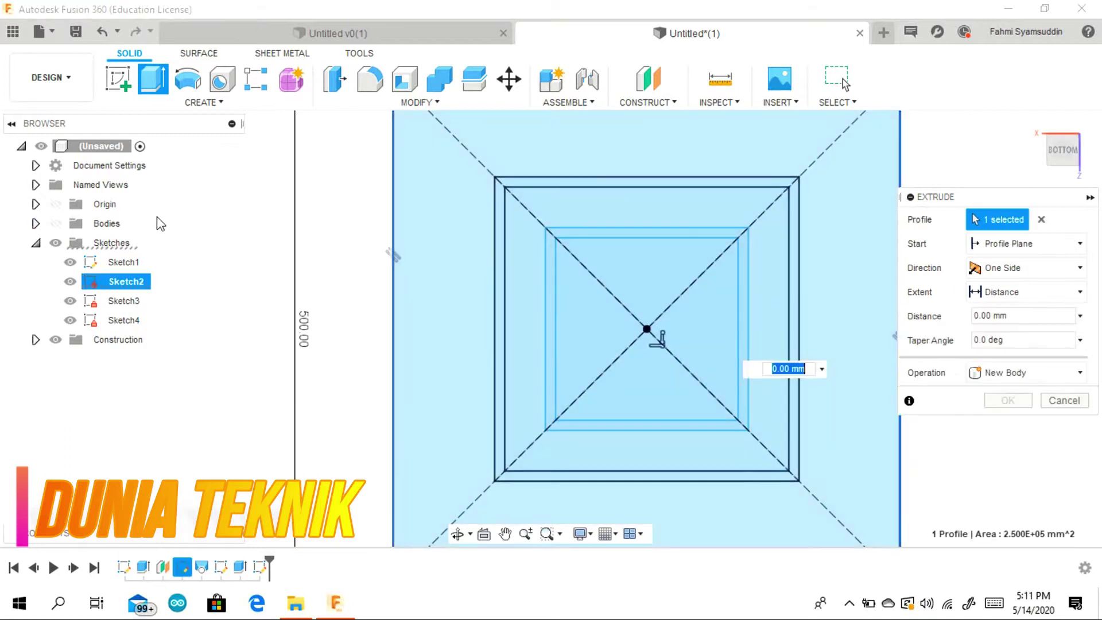
left_click(477, 220)
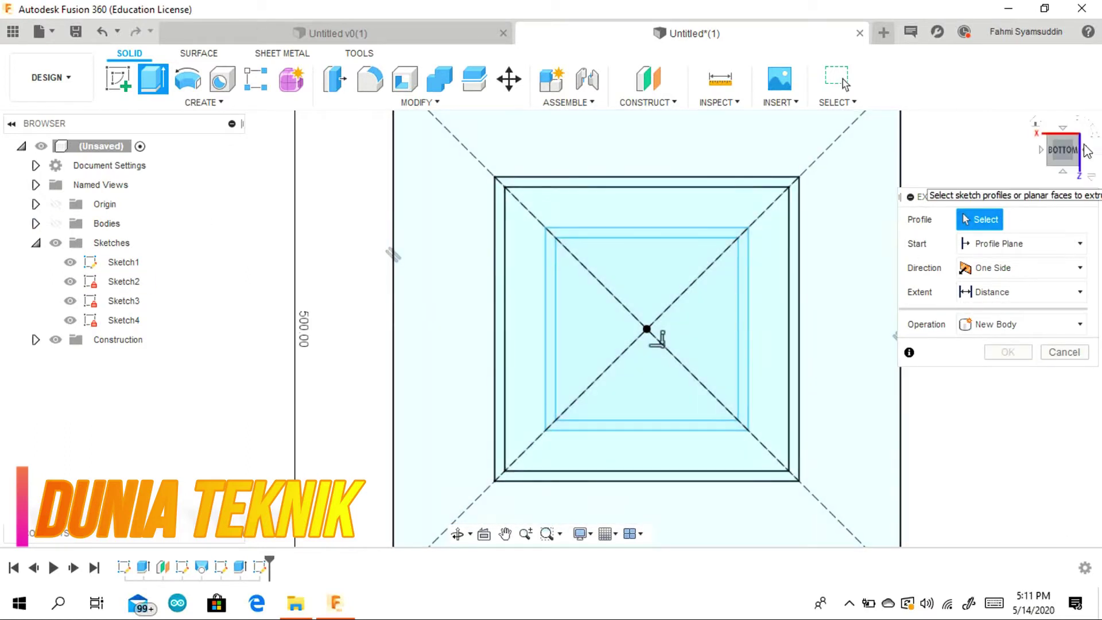
left_click_drag(1062, 158, 1048, 190)
left_click(503, 265)
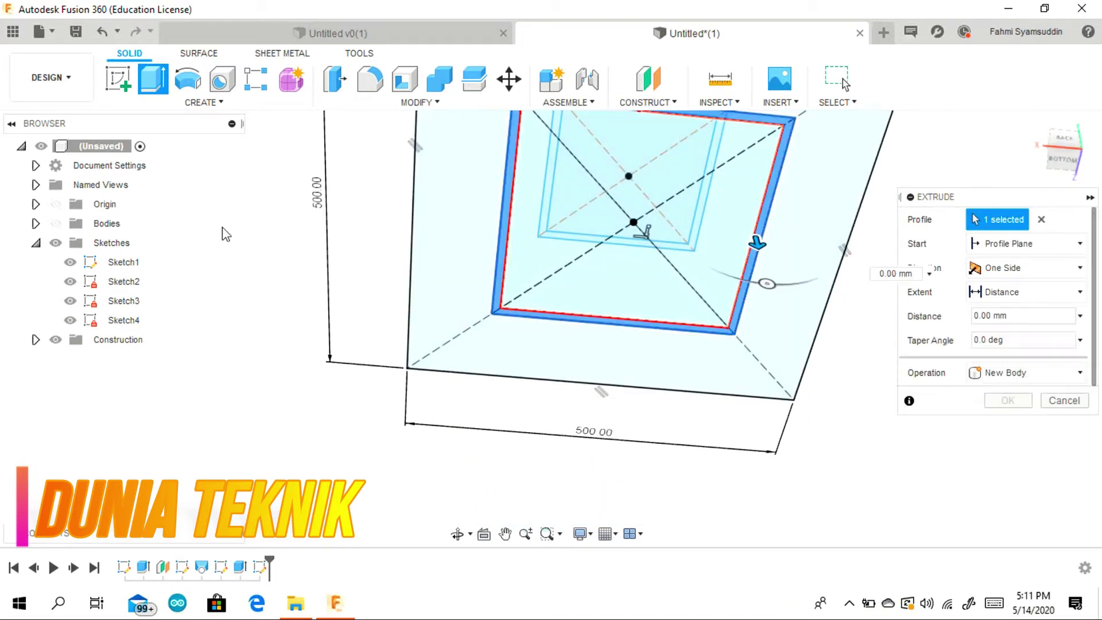
left_click(56, 223)
left_click(1034, 122)
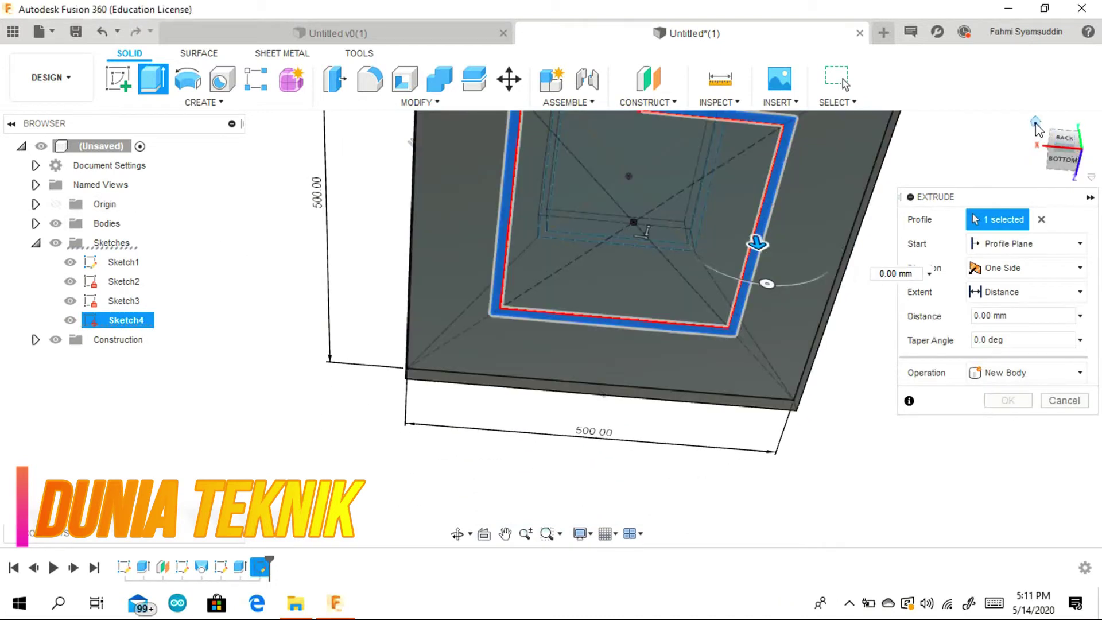
Step: Extrude the square border 350 mm downward from the roof and join it to the existing body
left_click_drag(505, 320, 509, 445)
middle_click_drag(508, 445, 545, 486, "shift")
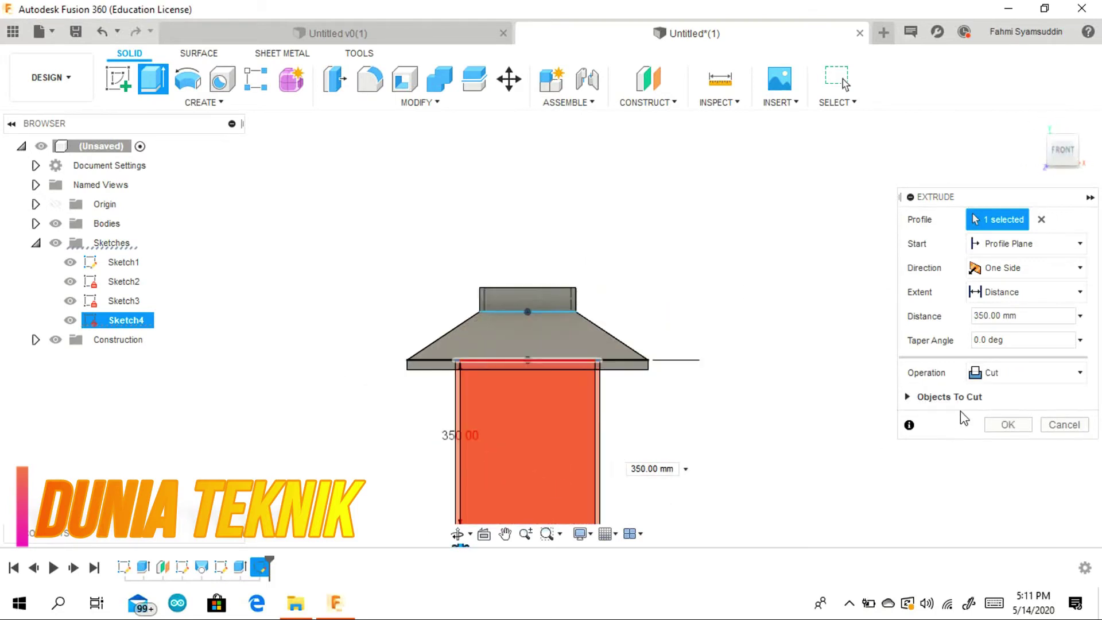
left_click(1001, 372)
left_click(994, 396)
middle_click_drag(738, 439, 737, 334)
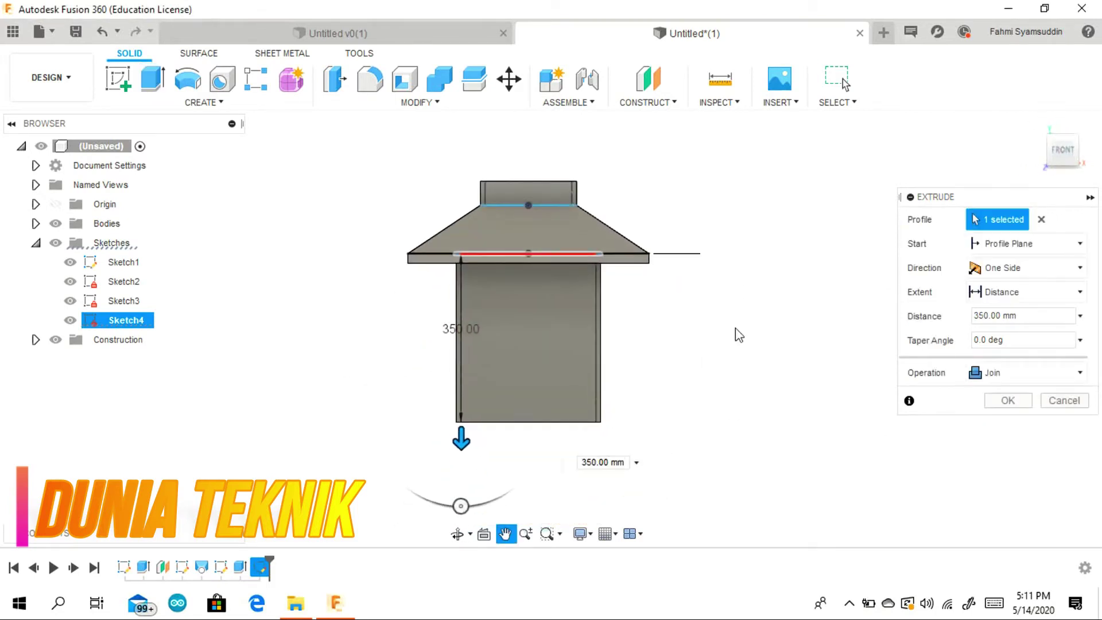
mouse_move(1073, 151)
left_mouse_down()
mouse_move(1089, 154)
mouse_move(1066, 147)
mouse_move(1058, 170)
left_mouse_up()
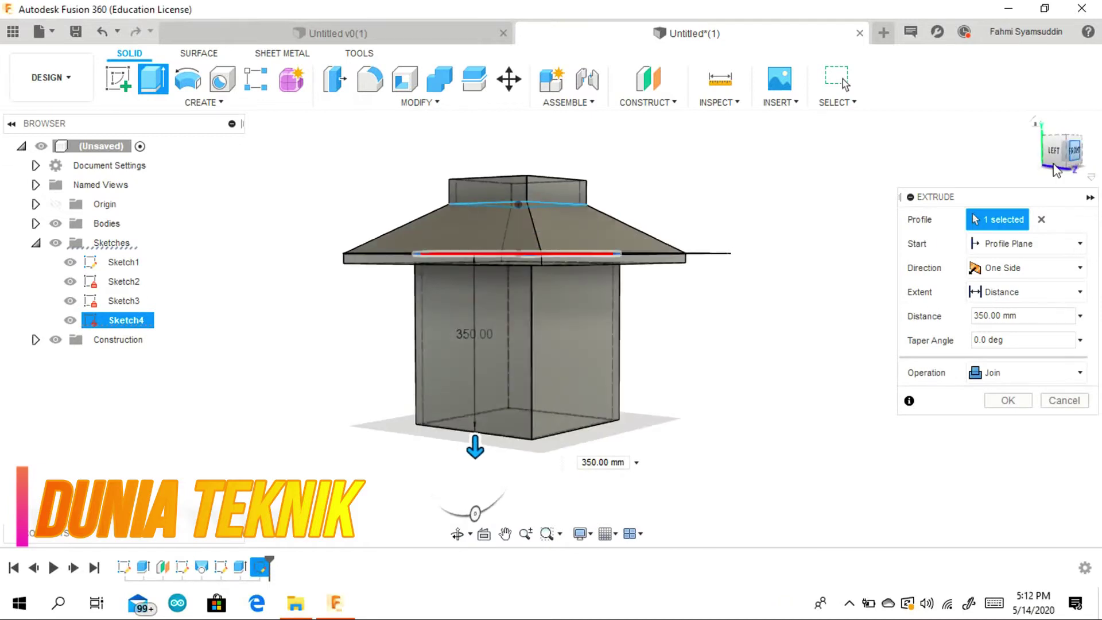
left_click(473, 441)
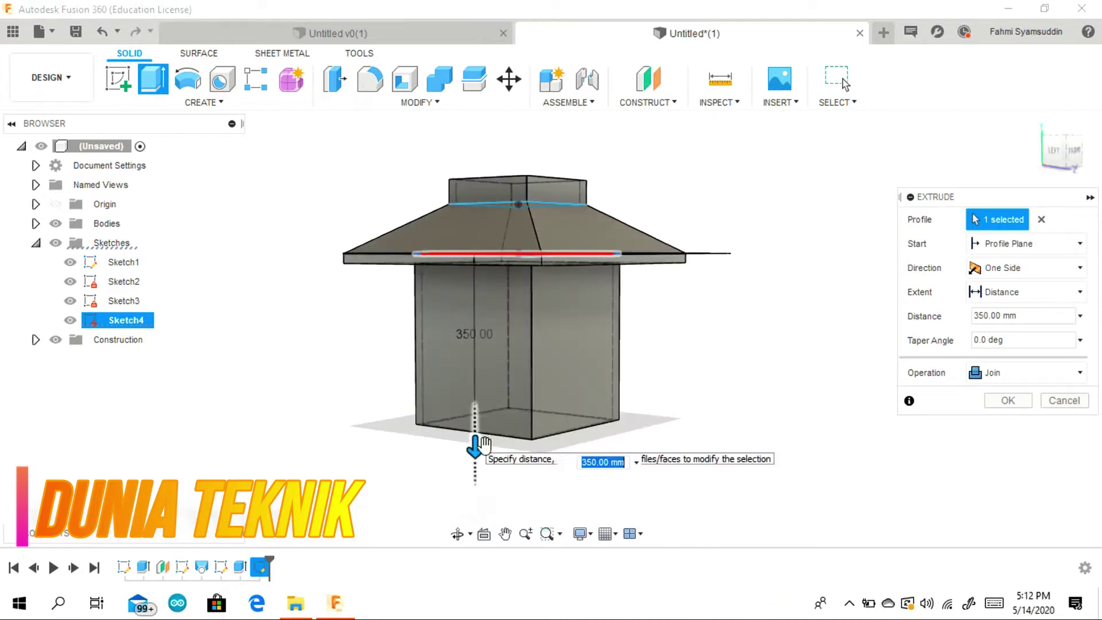
left_click(1007, 400)
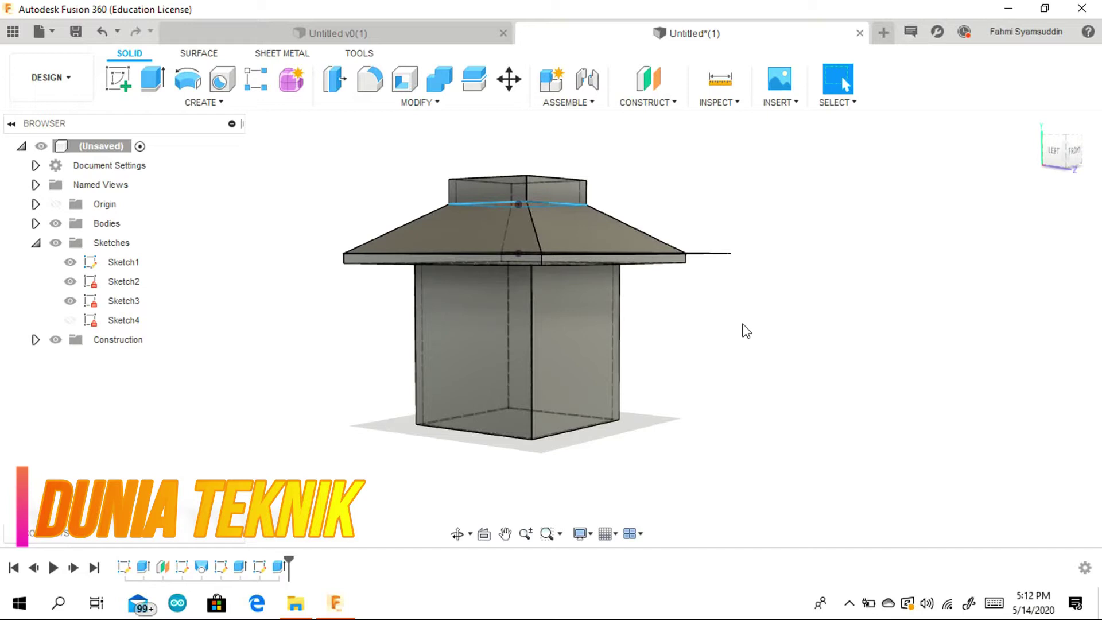
Step: Start a sketch on the housing's left face and draw a vertical centre line from the roof's underside to the wall's lower edge
left_click(118, 79)
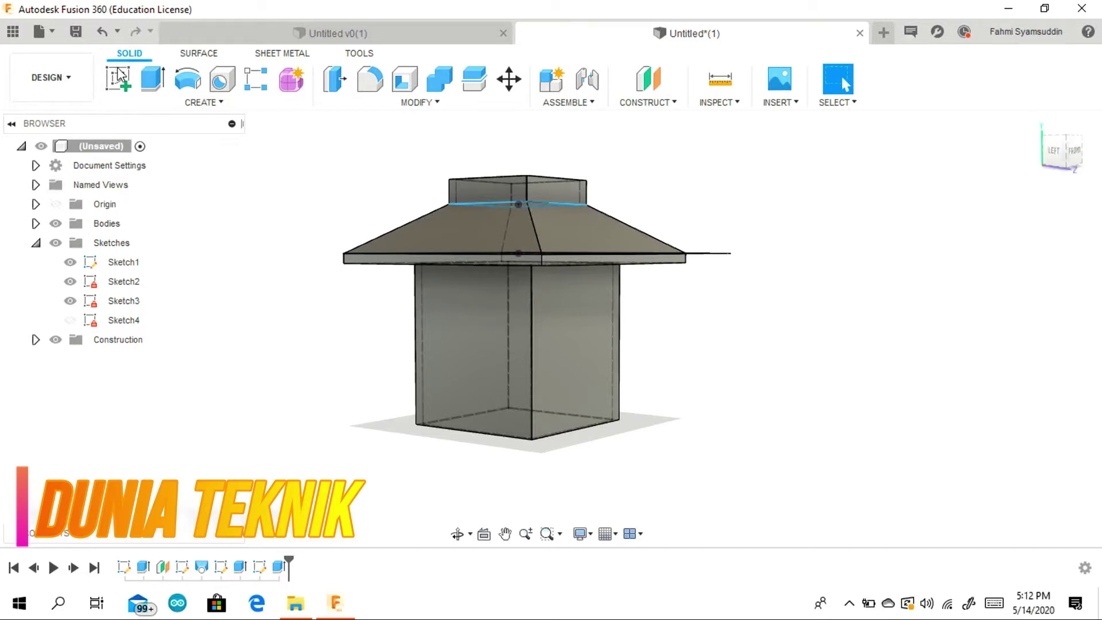
left_click(459, 309)
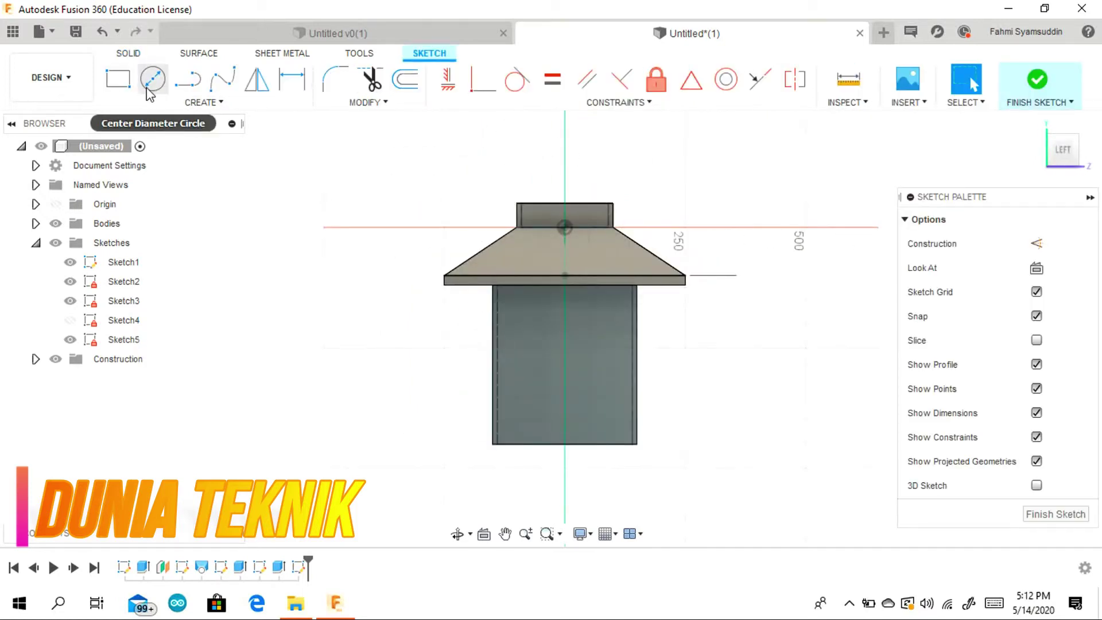
left_click(189, 81)
left_click(569, 285)
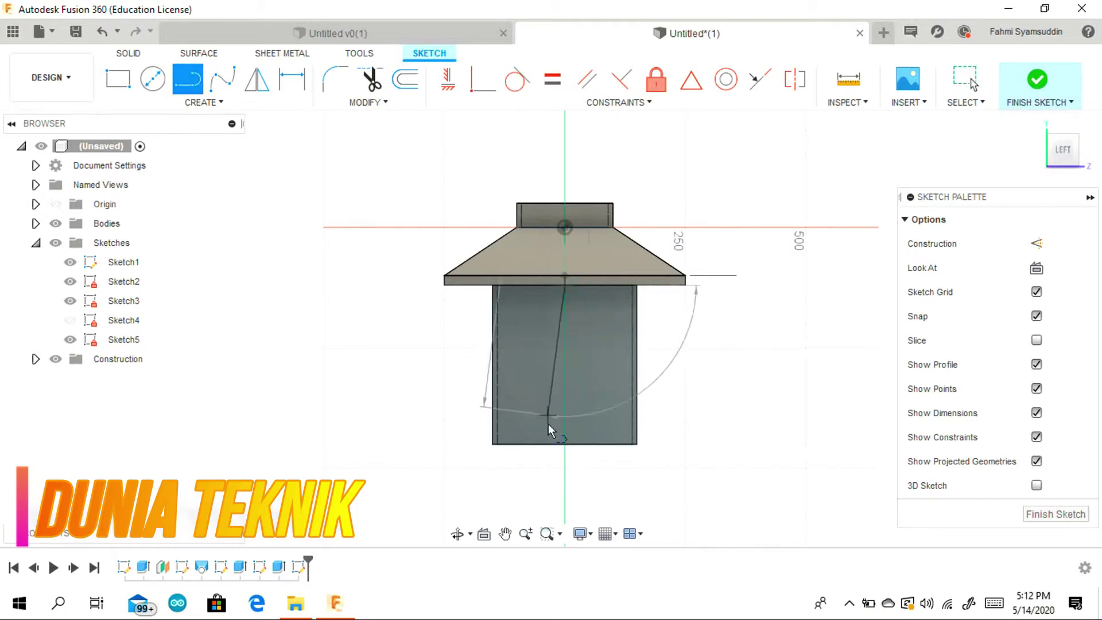
double_click(572, 442)
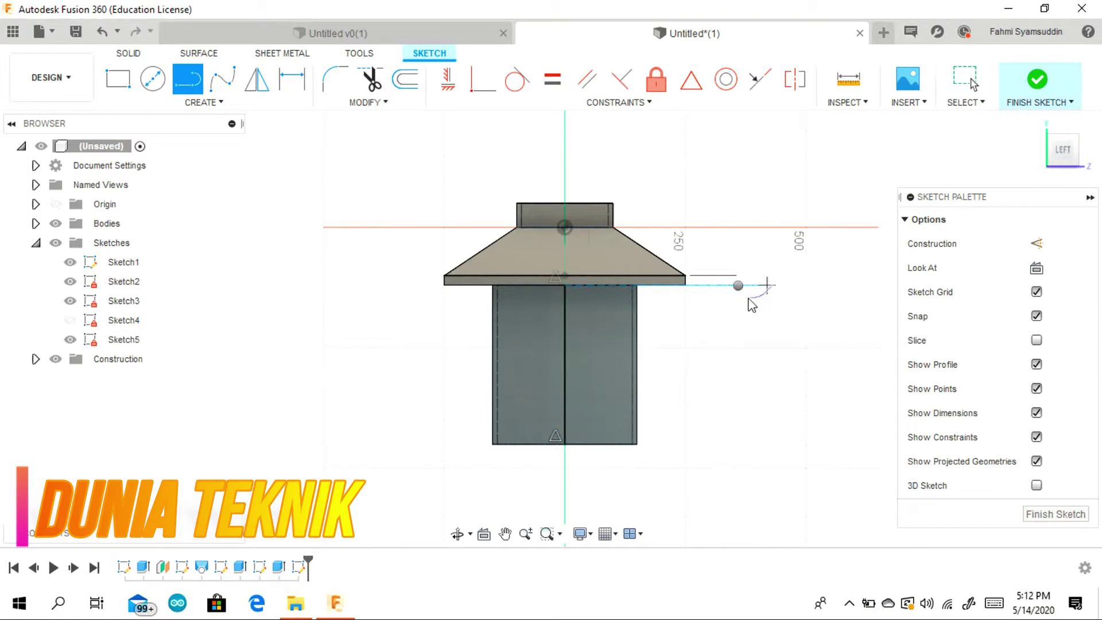
right_click_drag(761, 308, 769, 309)
Step: Sketch a 20 mm wide, 330 mm high rectangle along the right-hand vertical edge of the housing wall
left_click(119, 80)
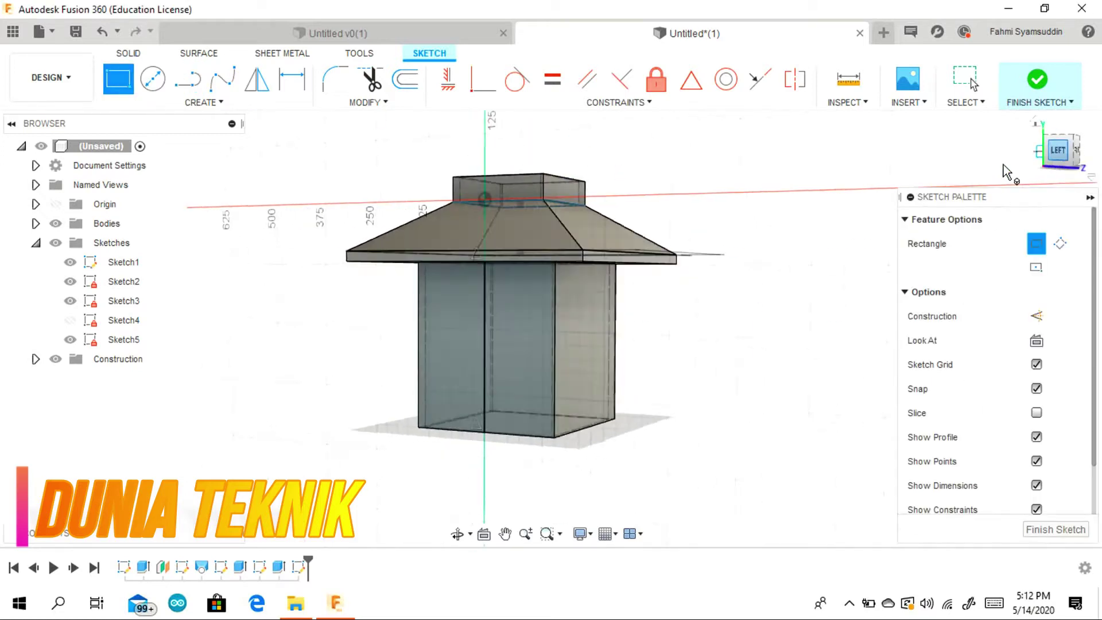
left_click(1057, 151)
left_click(600, 266)
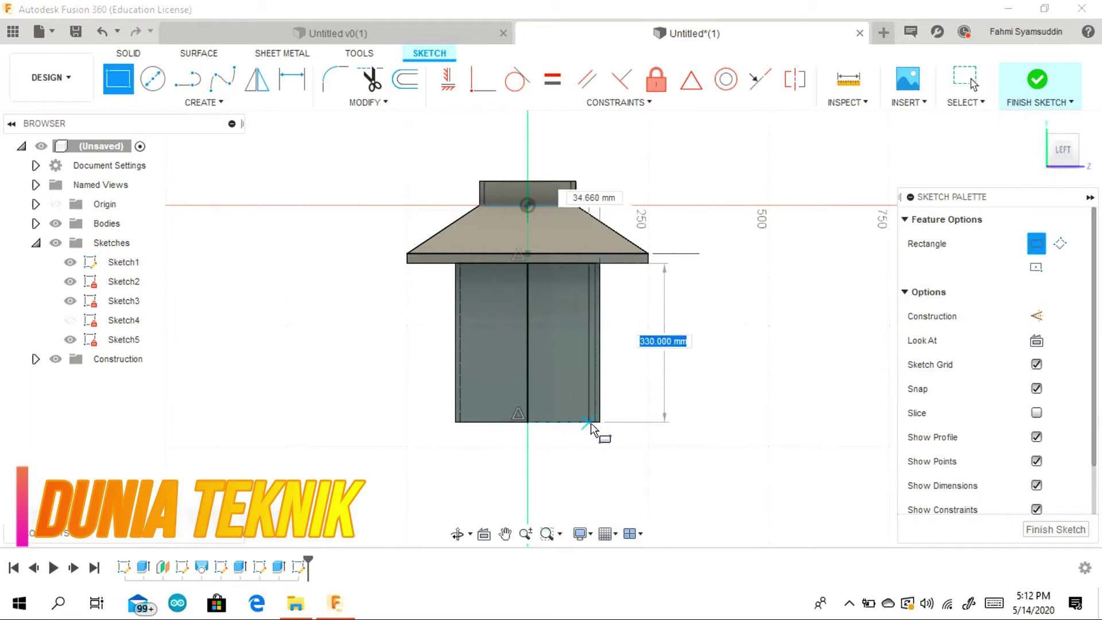
scroll(585, 424, "up", 3)
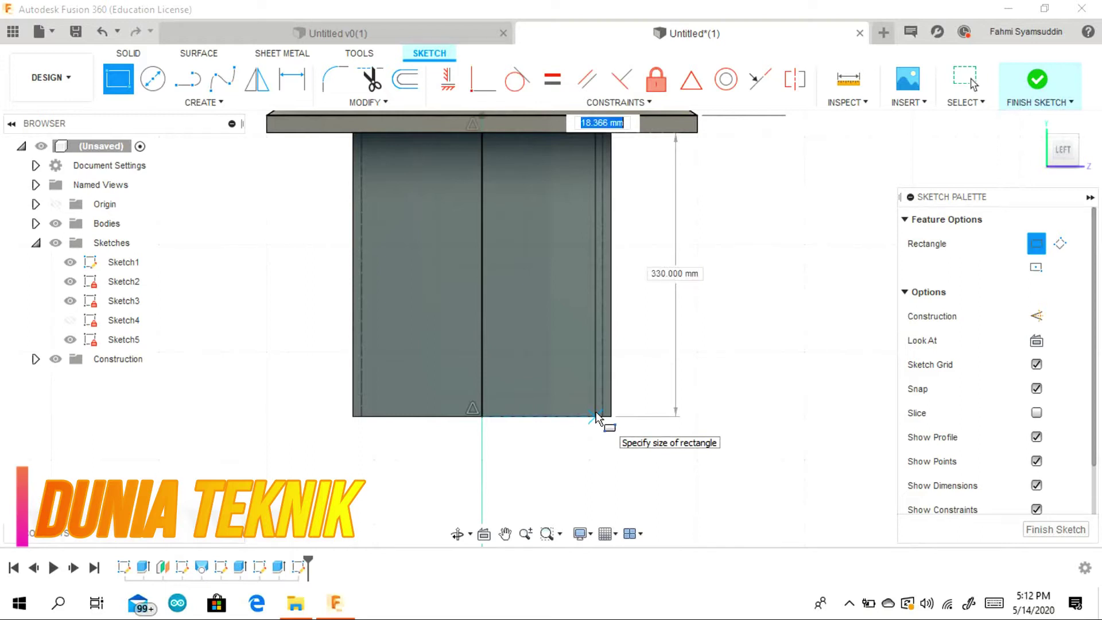
key("Tab")
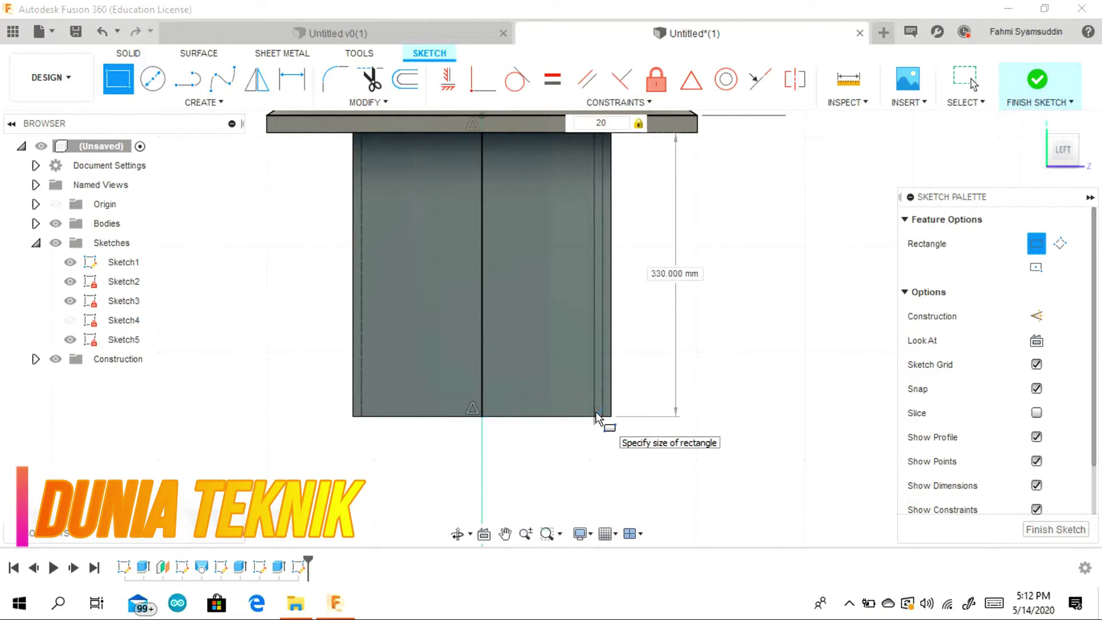
key("Return")
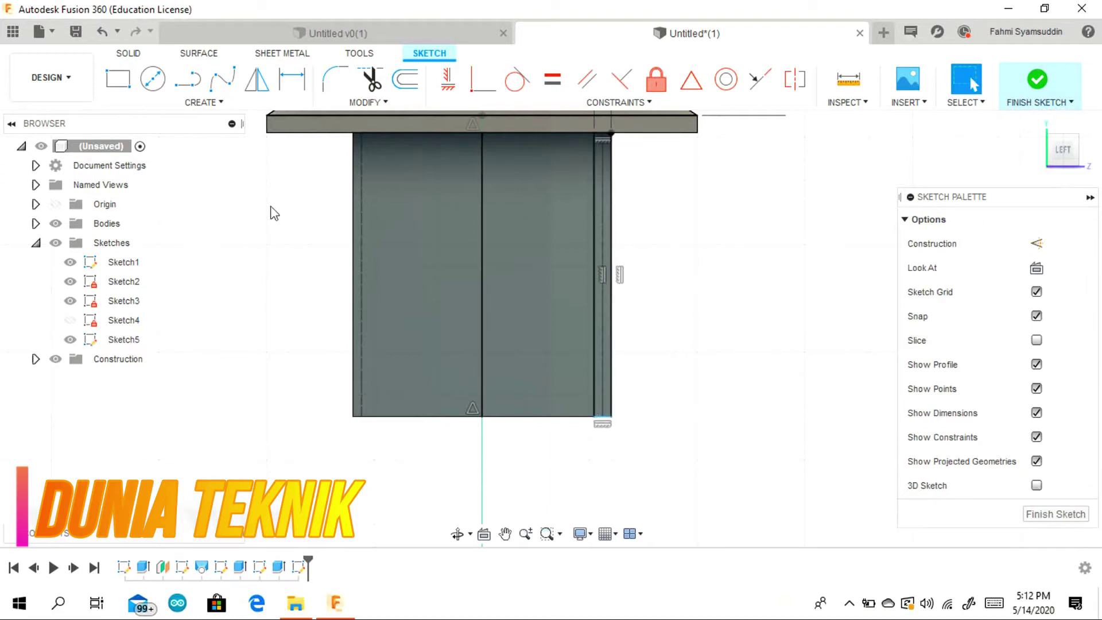
Step: Mirror the 20 mm wide vertical strip about the wall's centre line
left_click(256, 80)
double_click(594, 233)
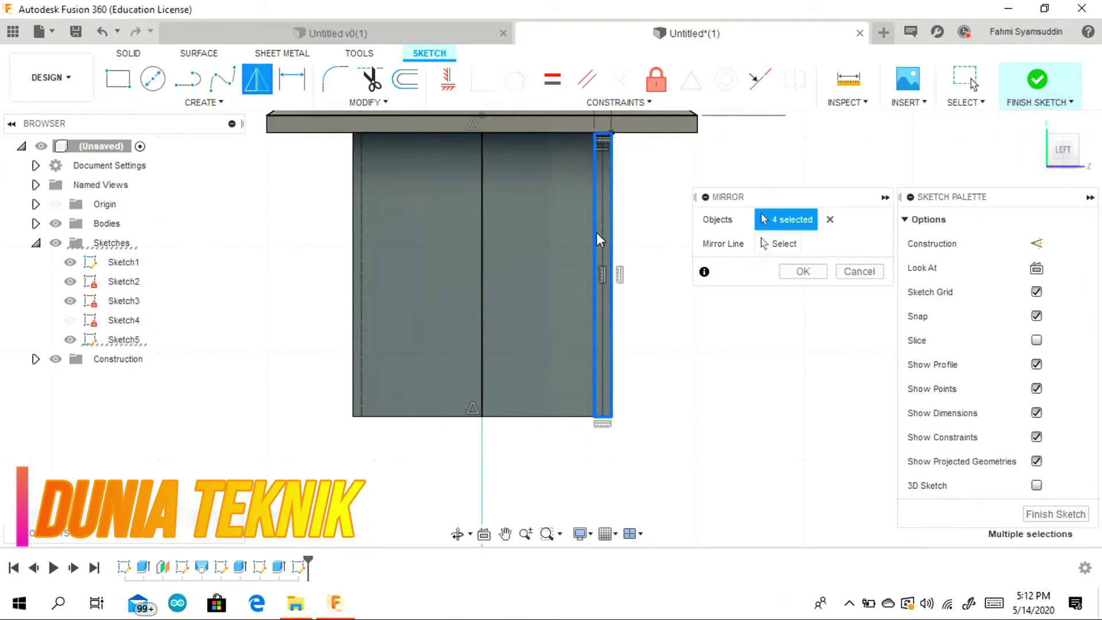
left_click(779, 243)
left_click(482, 251)
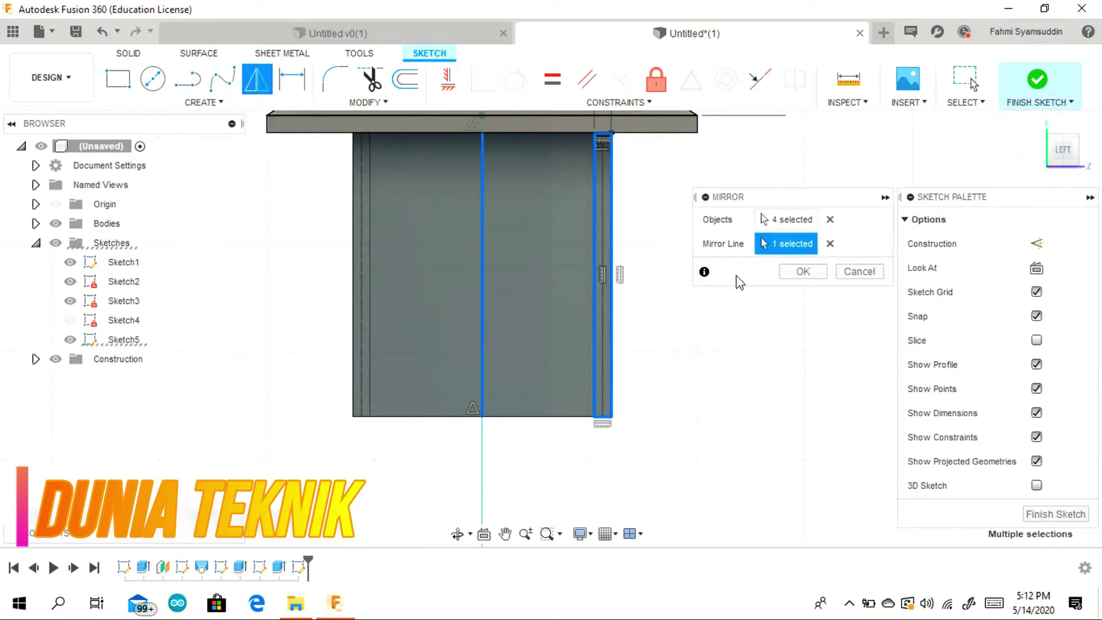
left_click(803, 271)
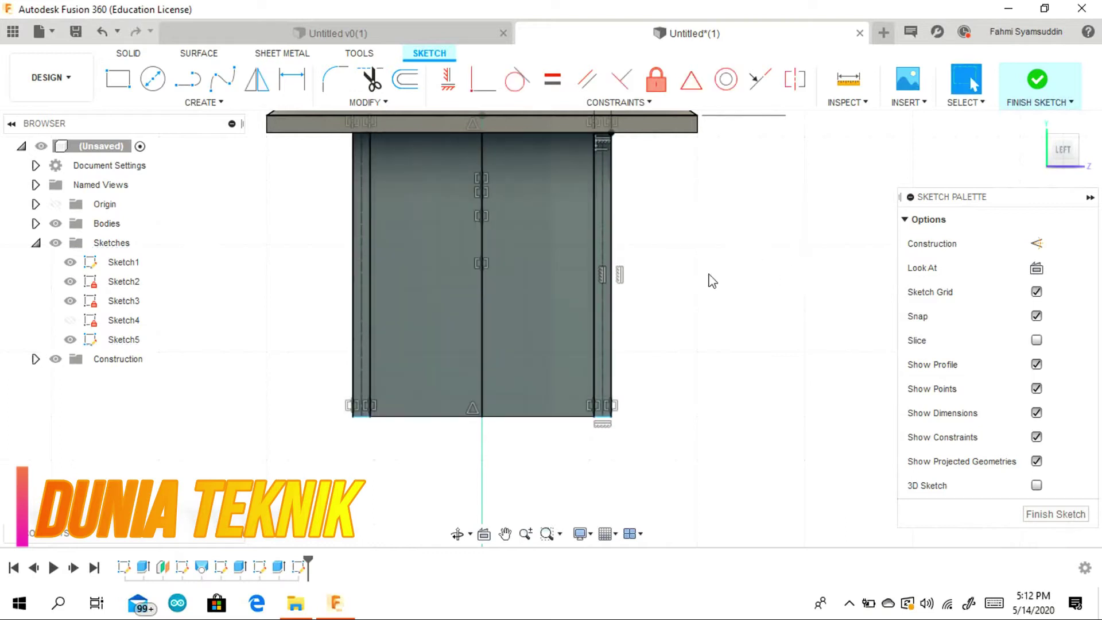
Step: Sketch a 300 mm wide, 20 mm high rectangle across the upper edge of the housing wall
left_click(130, 73)
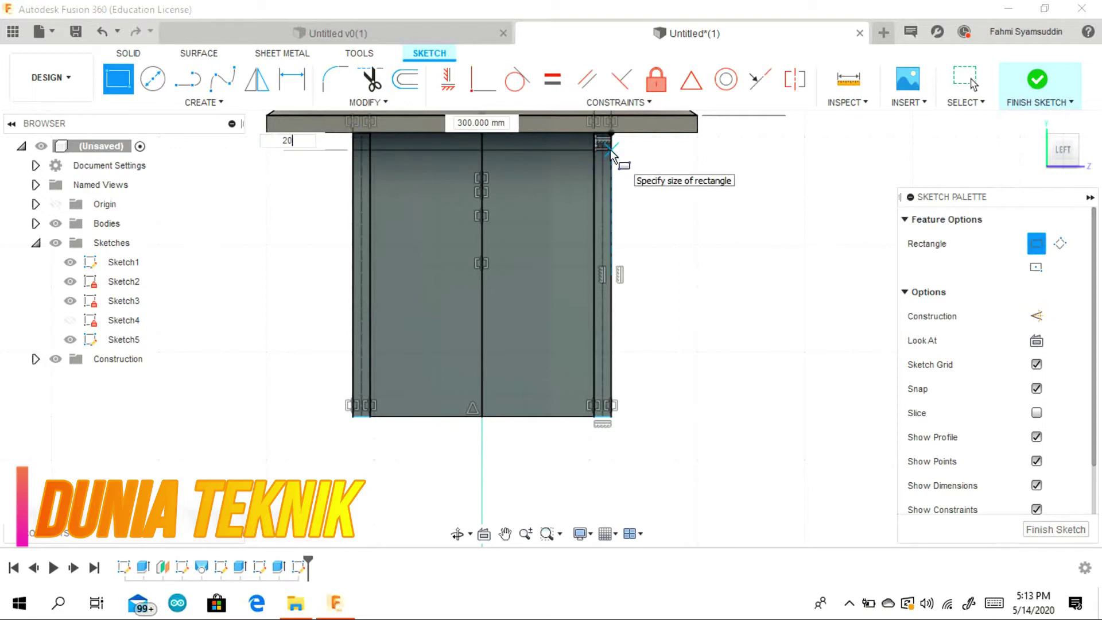
key("Return")
key("Escape")
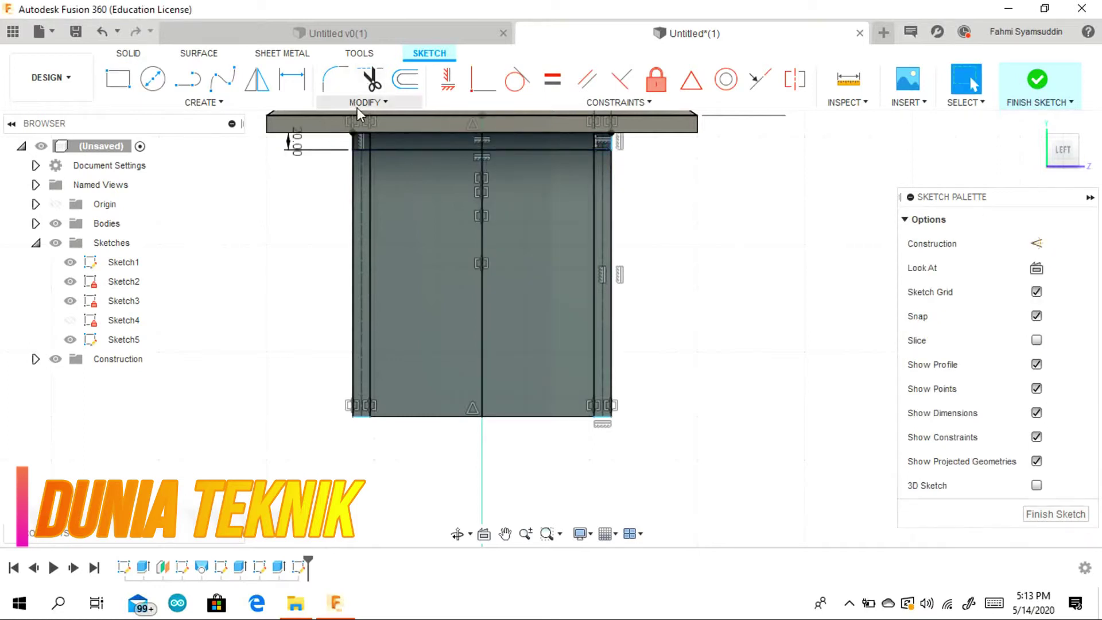
left_click(269, 89)
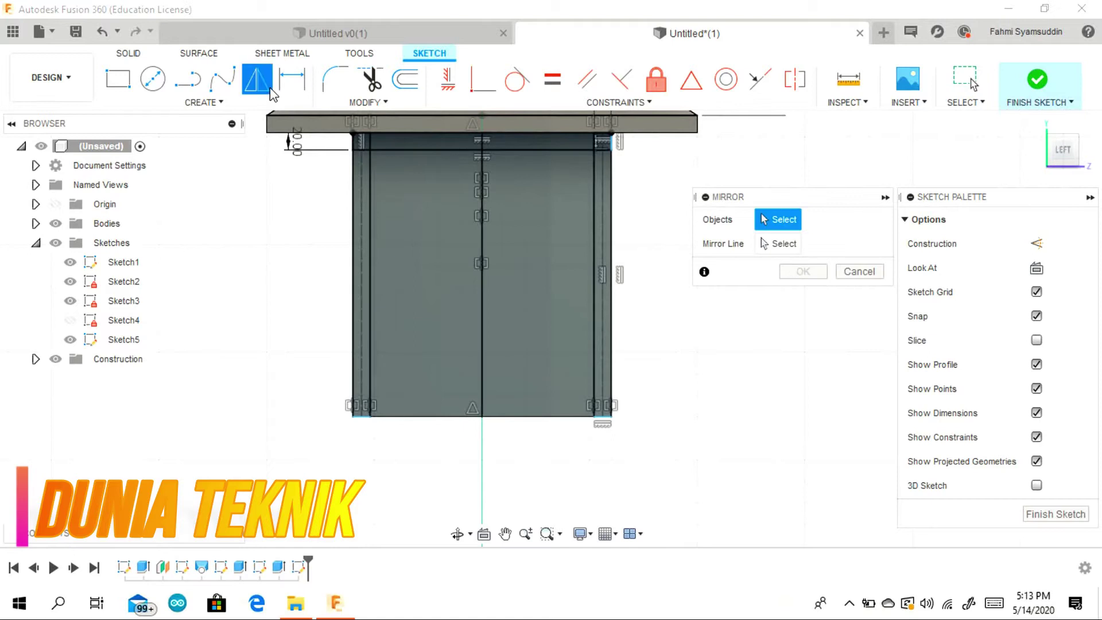
left_click(844, 265)
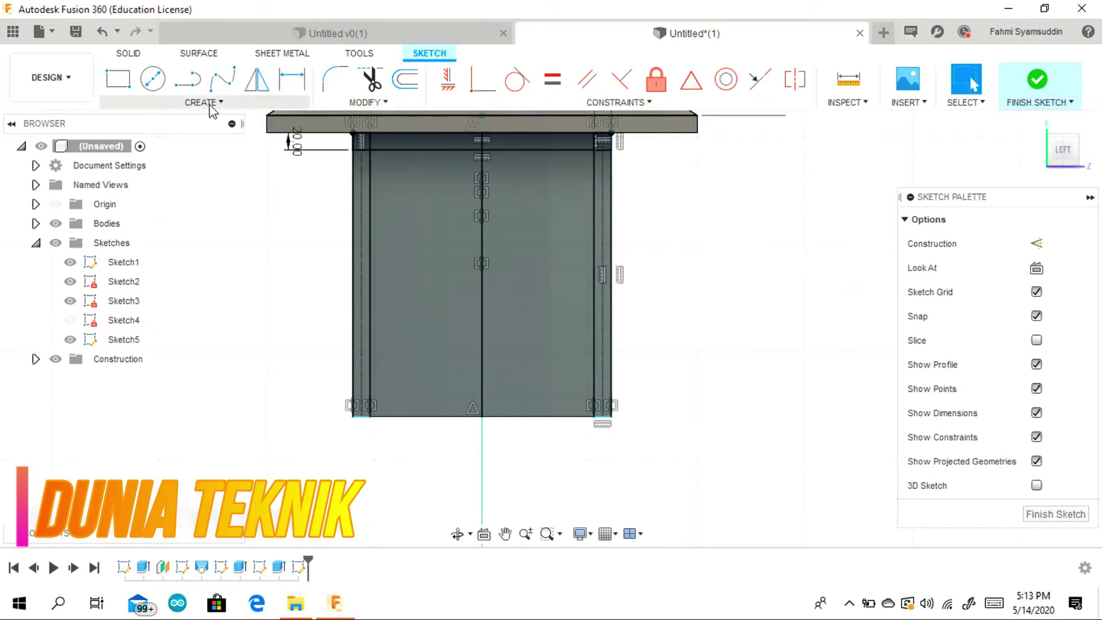
Step: Pattern the horizontal 20 mm strip down the wall in a rectangular pattern with quantity 4 over an extent of -310 mm
left_click(213, 103)
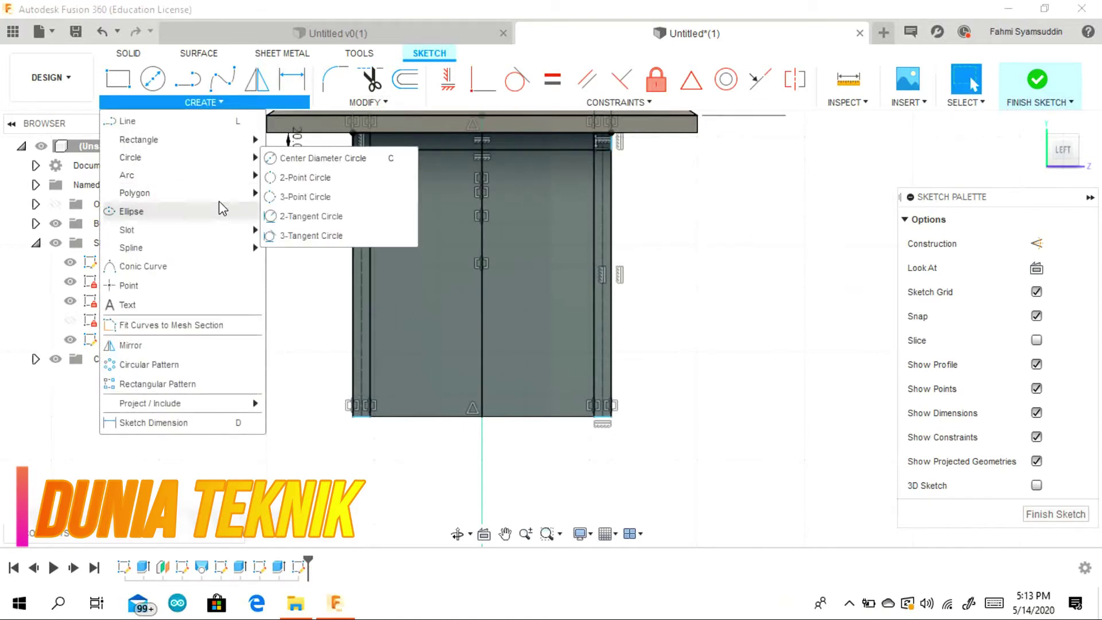
left_click(215, 383)
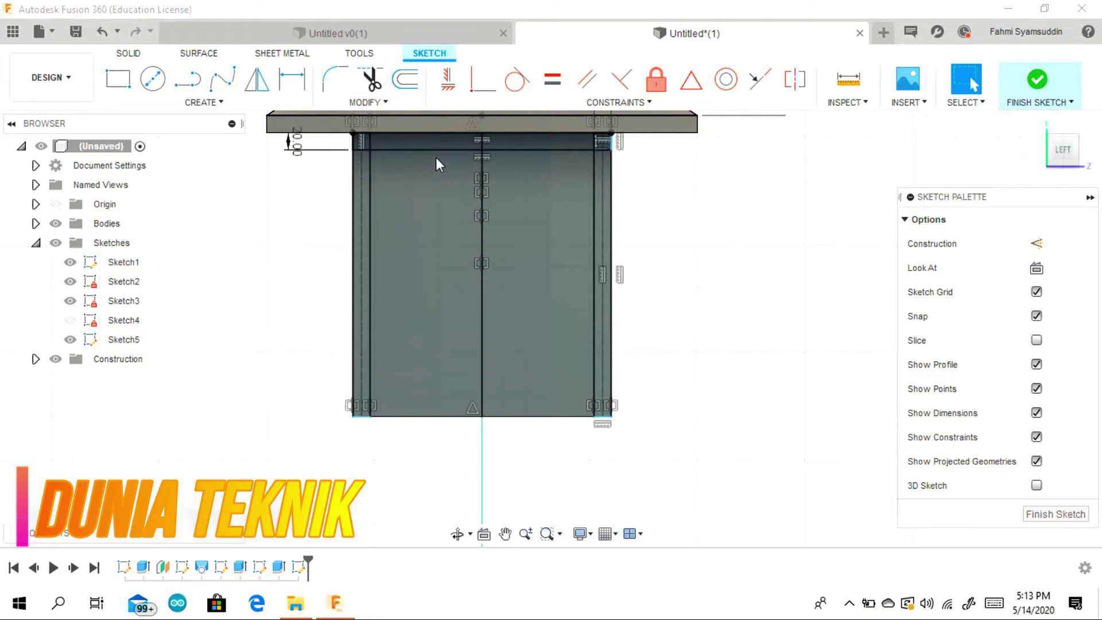
left_click(439, 148)
left_click_drag(480, 135, 460, 332)
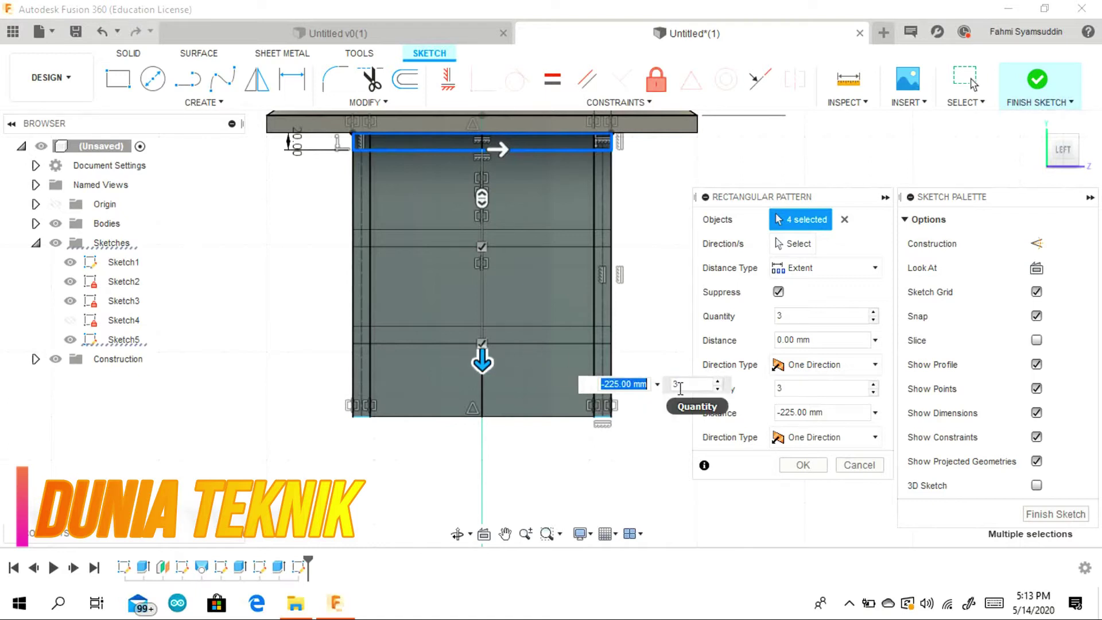
type("4")
left_click_drag(482, 362, 486, 430)
scroll(484, 429, "up", 2)
scroll(483, 430, "up", 1)
scroll(427, 334, "down", 3)
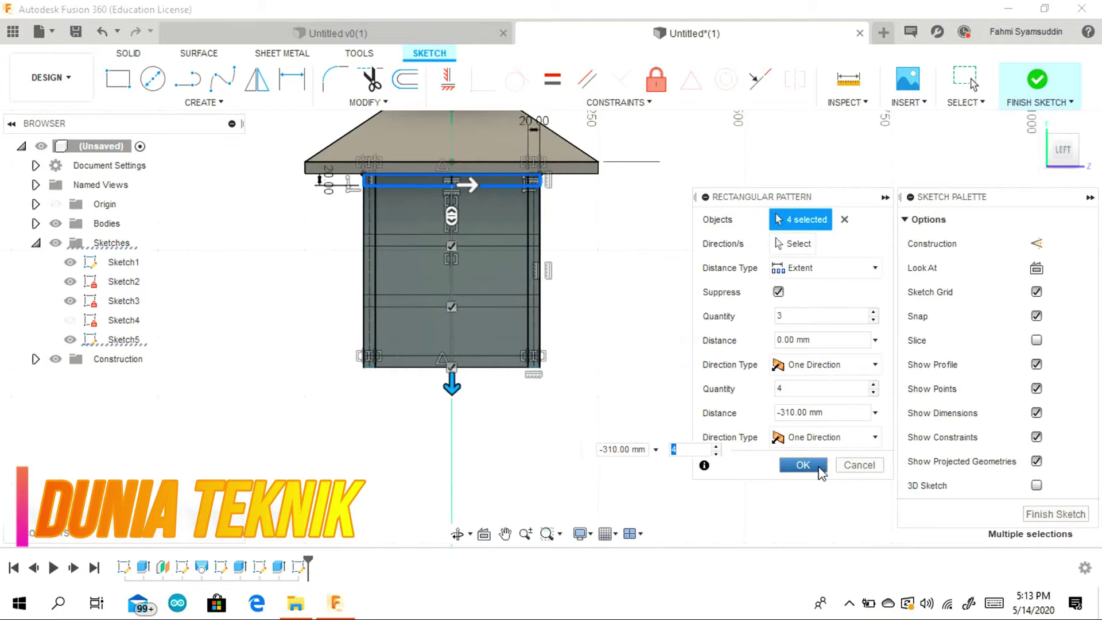
left_click(802, 465)
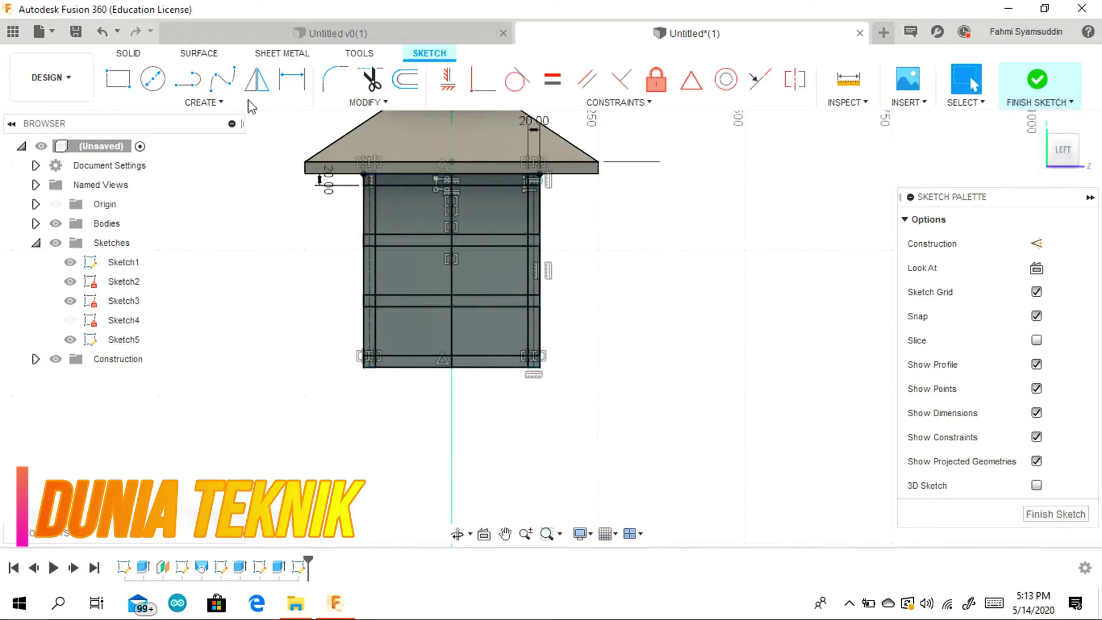
left_click(127, 55)
left_click(152, 78)
left_click(414, 216)
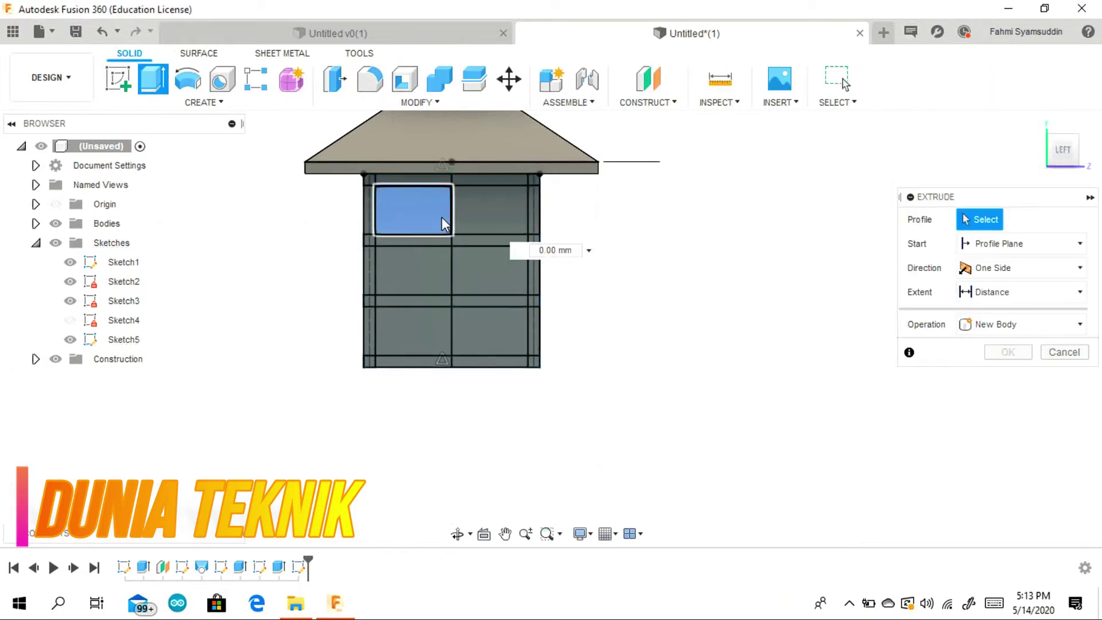
left_click(415, 270)
left_click(481, 277)
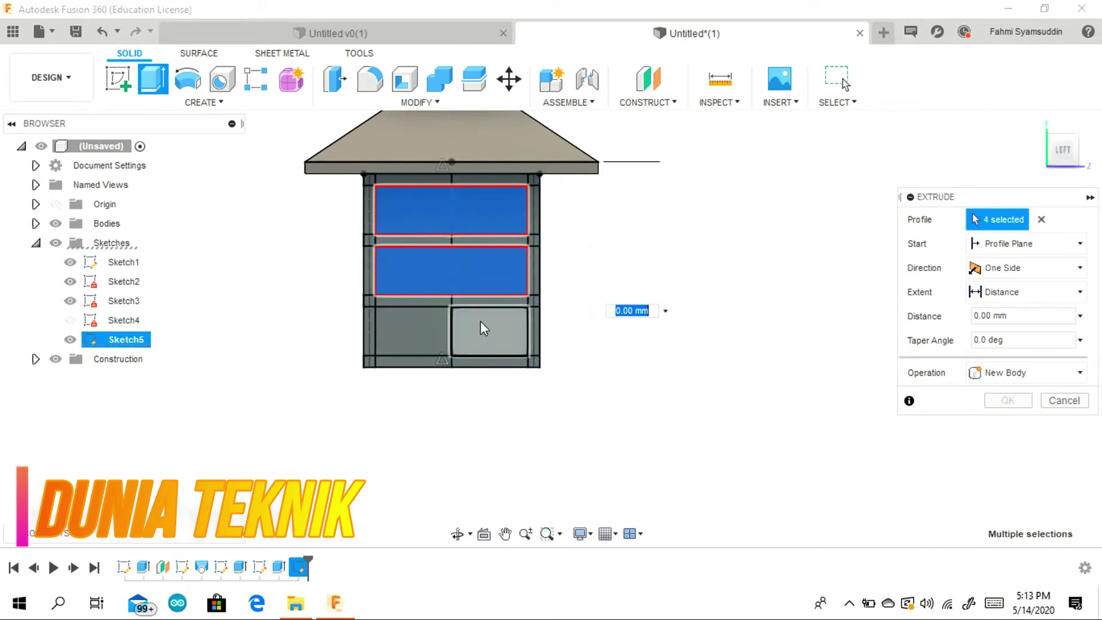
left_click(1064, 400)
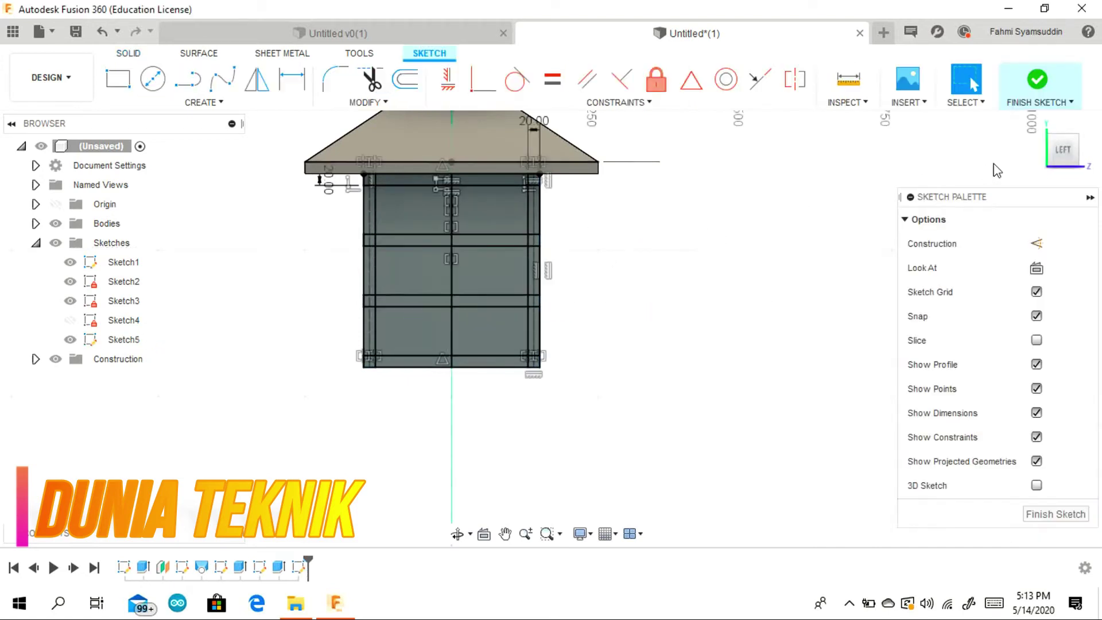
Step: Try cutting the full-width window openings of the sketched wall 700 mm through the housing, and undo the cut
mouse_move(1043, 154)
left_mouse_down()
mouse_move(1024, 138)
mouse_move(1014, 150)
left_mouse_up()
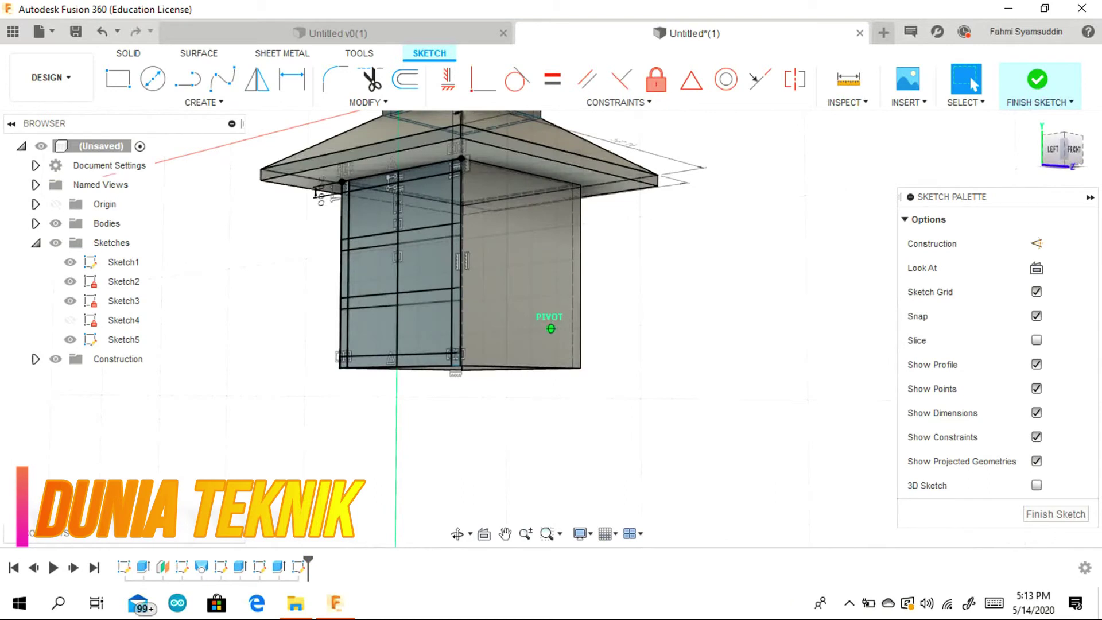
middle_click_drag(319, 194, 309, 189, "shift")
left_click(129, 52)
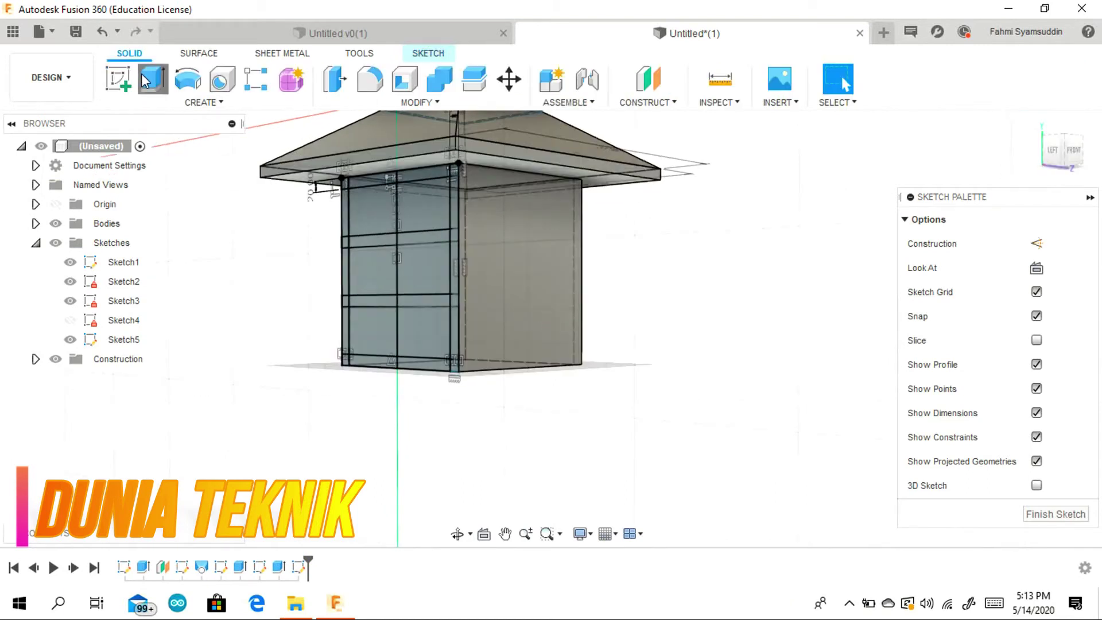
left_click(147, 81)
left_click(370, 214)
left_click(371, 269)
left_click(411, 270)
left_click(364, 320)
left_click(414, 332)
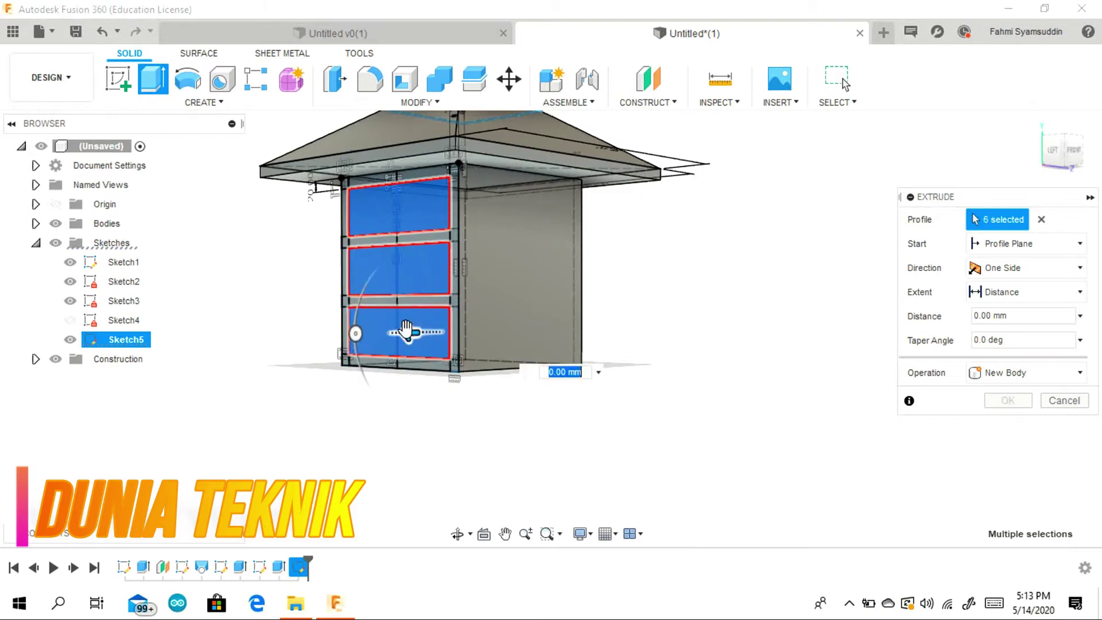
left_click_drag(406, 328, 682, 326)
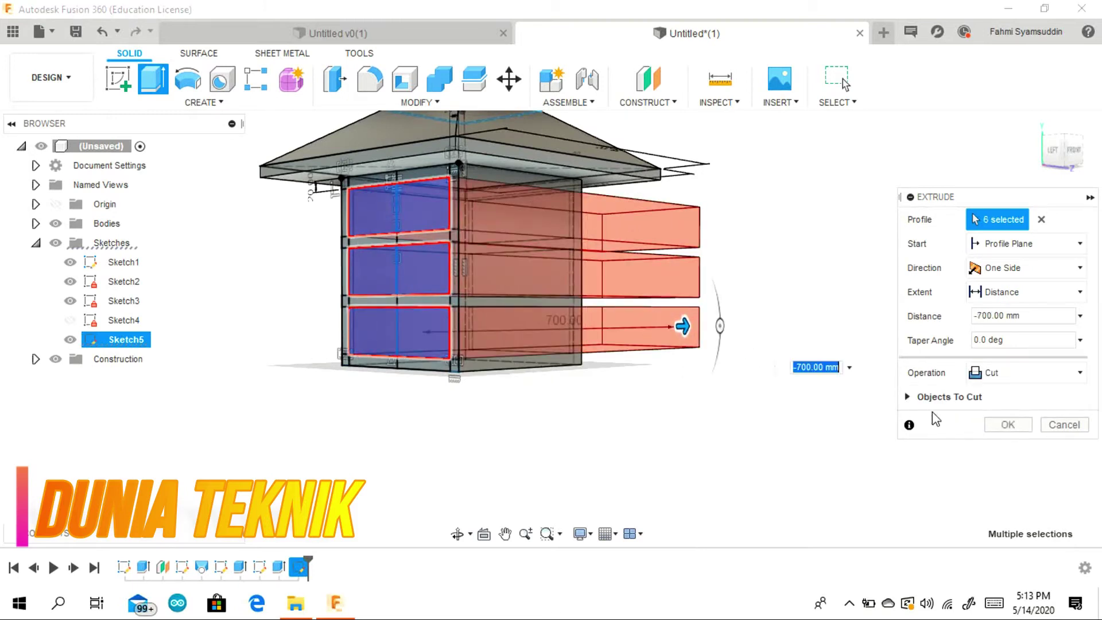
left_click(995, 425)
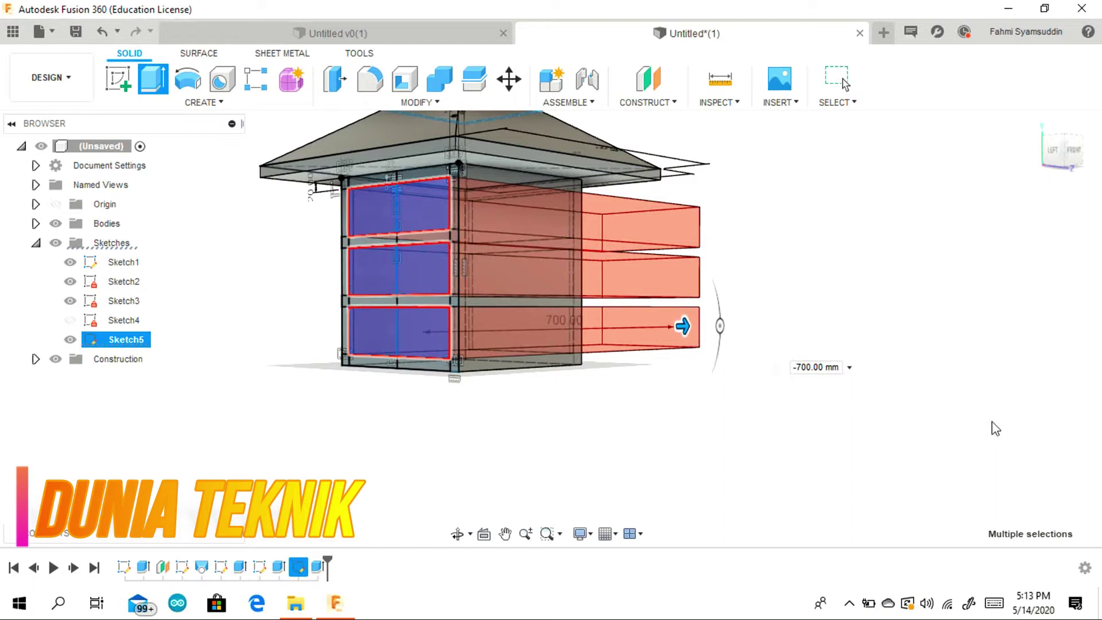
key("ctrl+z")
key("ctrl+z")
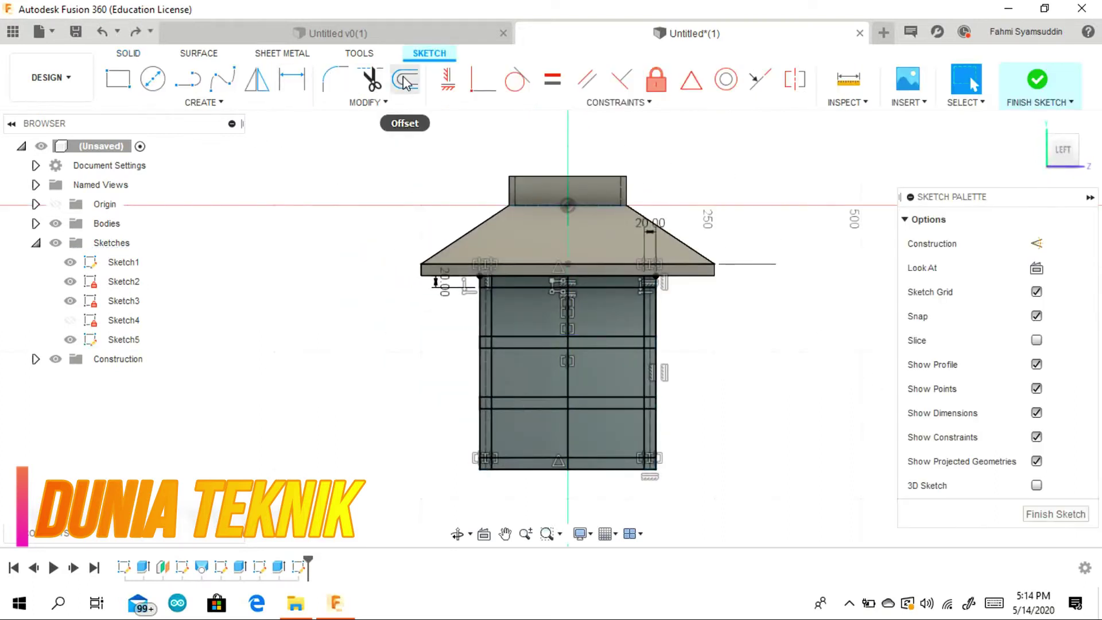
Step: Offset the wall's vertical centre line by 10 mm to both sides to form a middle bar
left_click(405, 78)
left_click(565, 318)
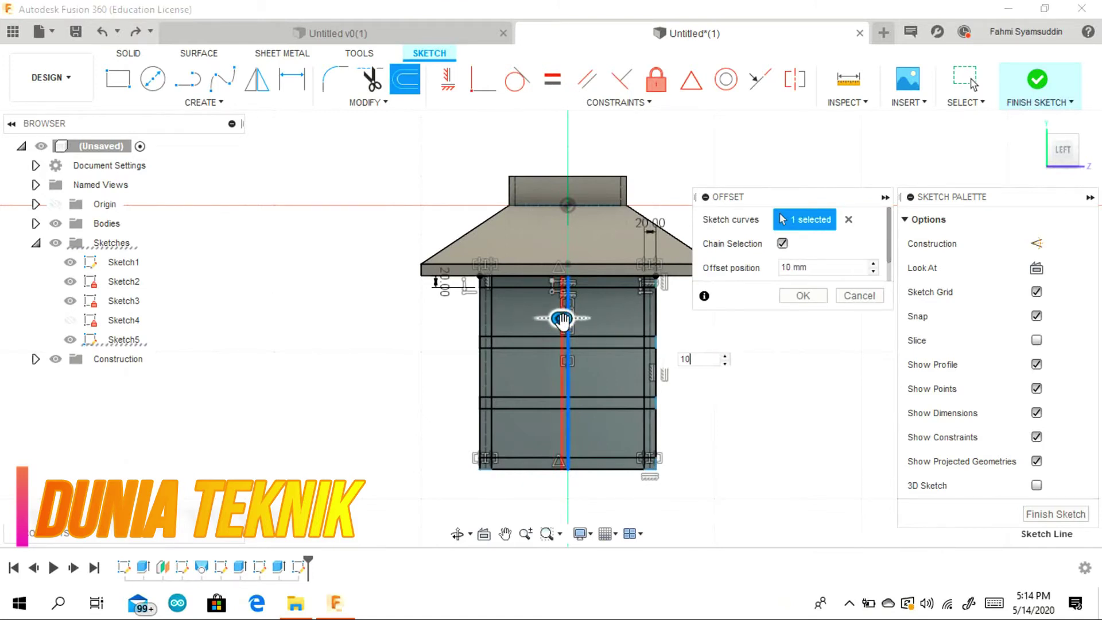
left_click(815, 297)
left_click(405, 81)
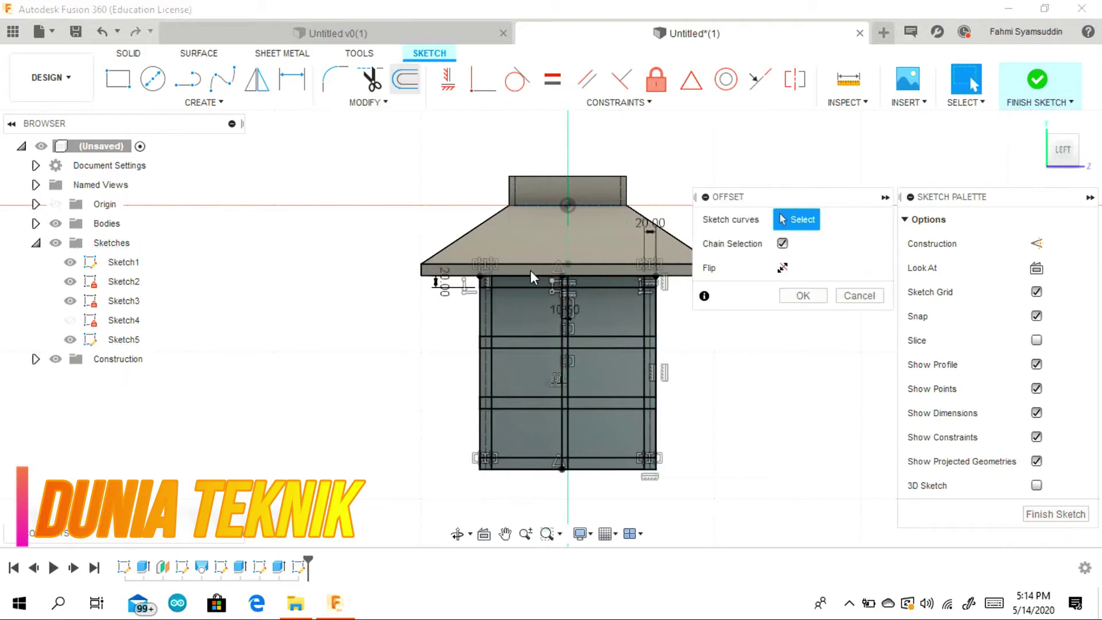
left_click(568, 321)
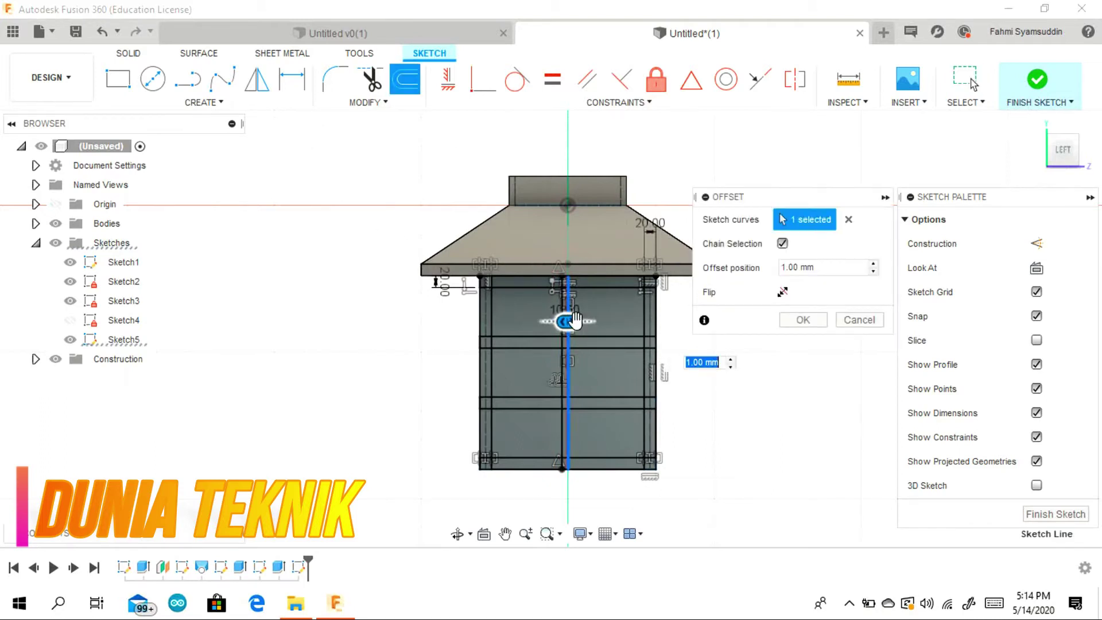
key("BackSpace")
type("-10")
key("Return")
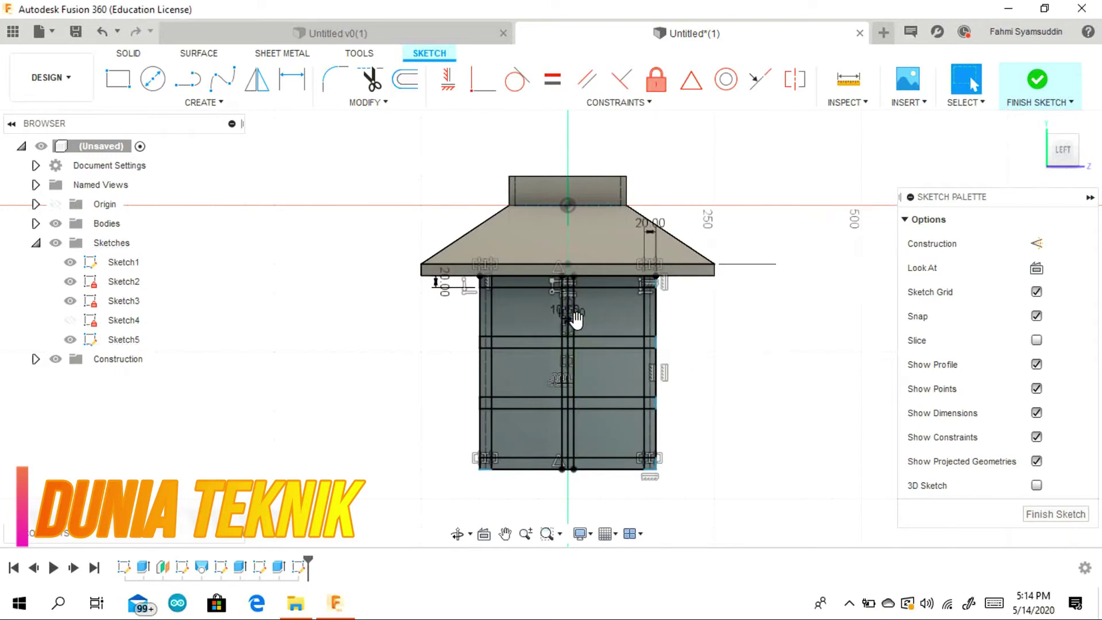
Step: Extrude the six window pane profiles -550 mm as a cut through the housing and its opposite wall
left_click(129, 52)
left_click(153, 79)
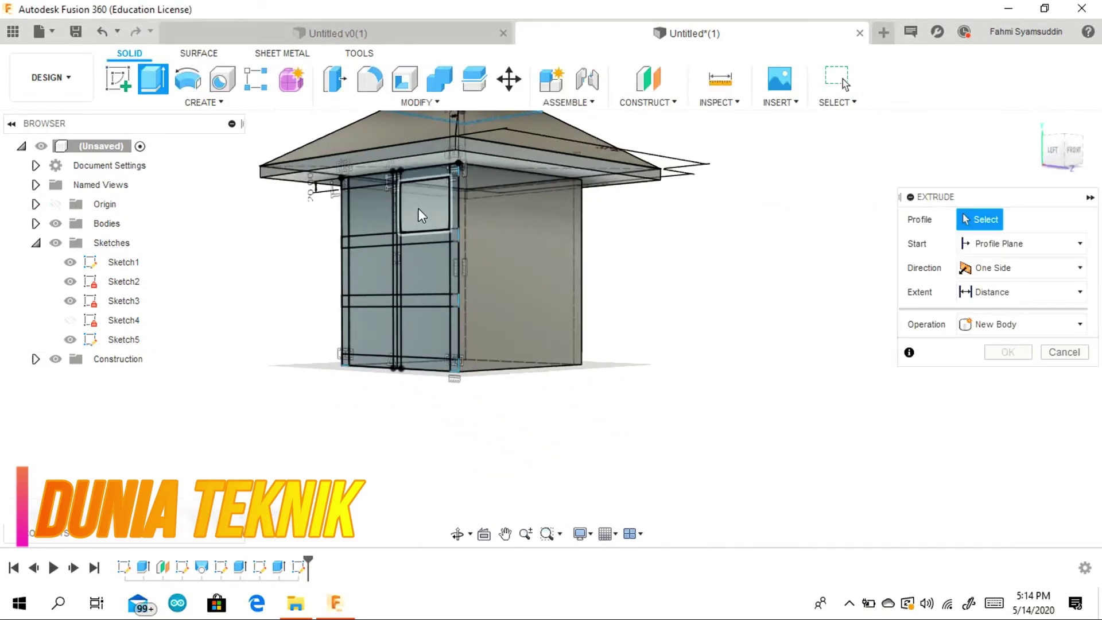
left_click(422, 212)
left_click(370, 209)
left_click(360, 265)
left_click(415, 261)
left_click(368, 317)
left_click_drag(411, 324, 637, 325)
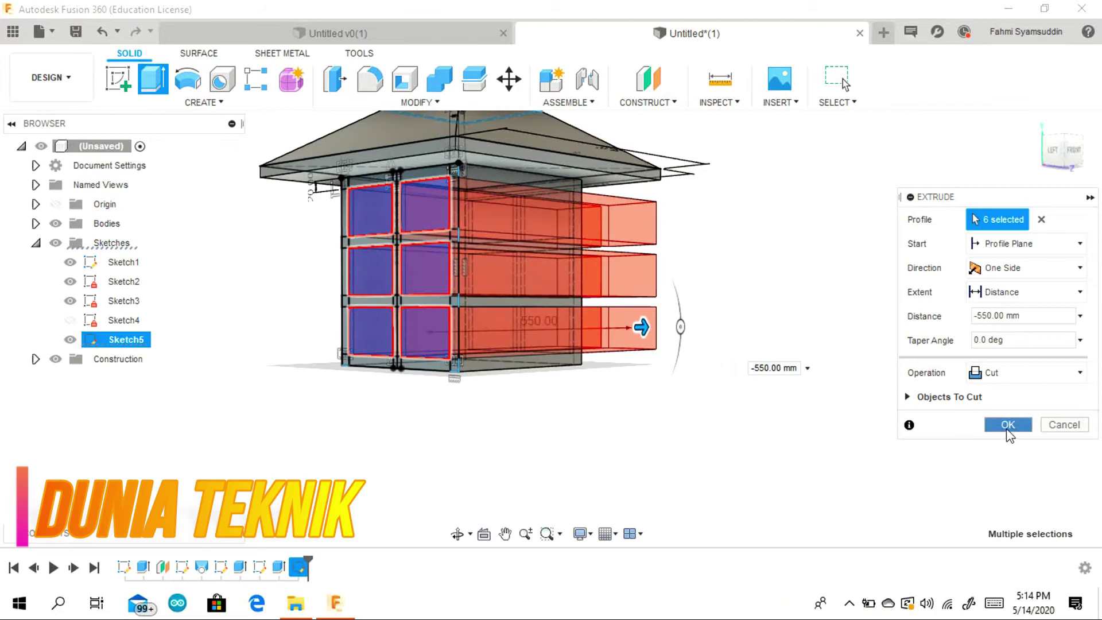
left_click(1008, 425)
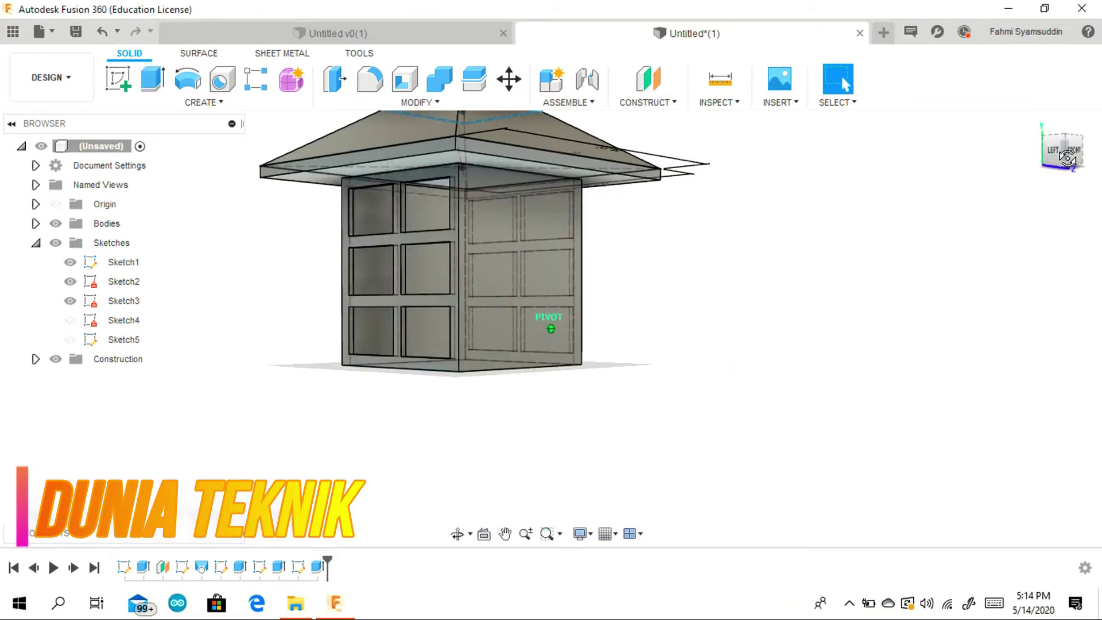
Step: Show Sketch5 again and copy all of its vertical and horizontal frame curves
left_click(1067, 157)
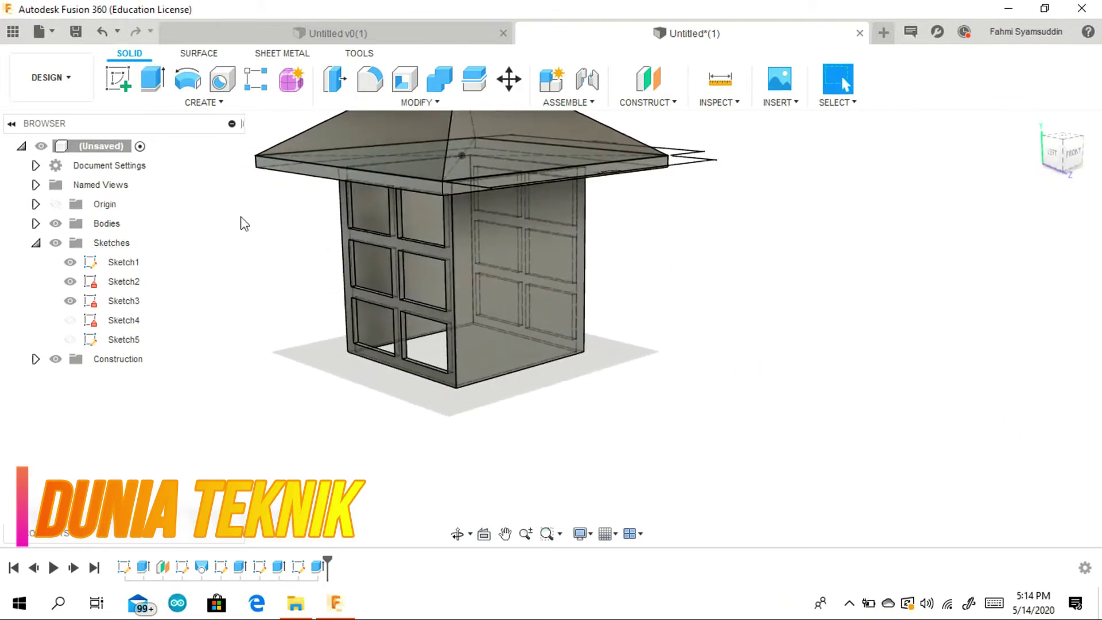
left_click(70, 339)
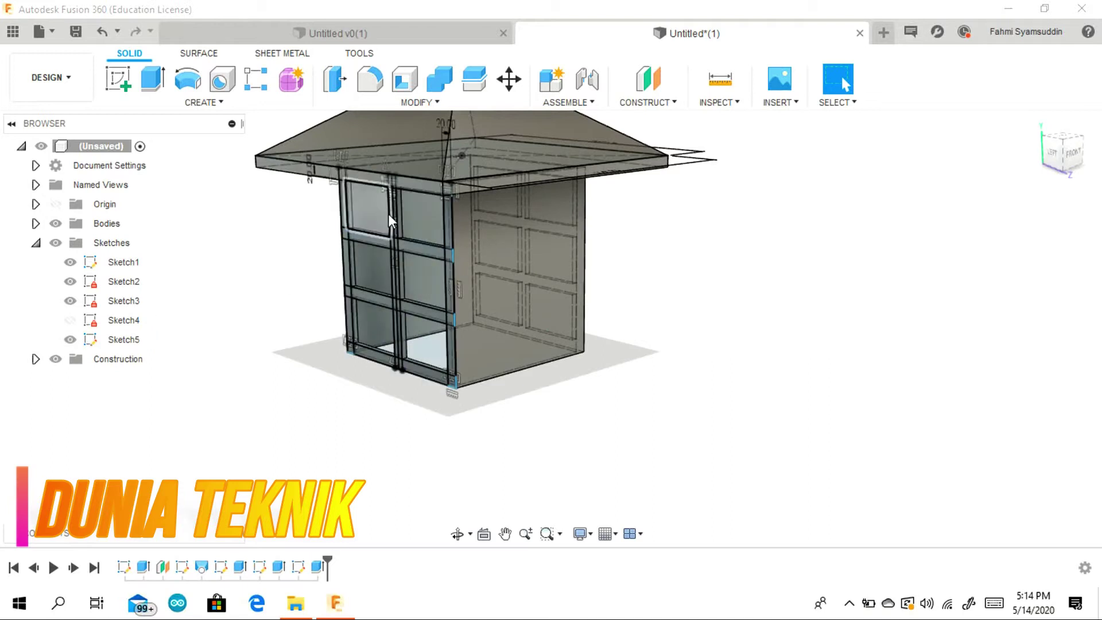
left_click(1049, 155)
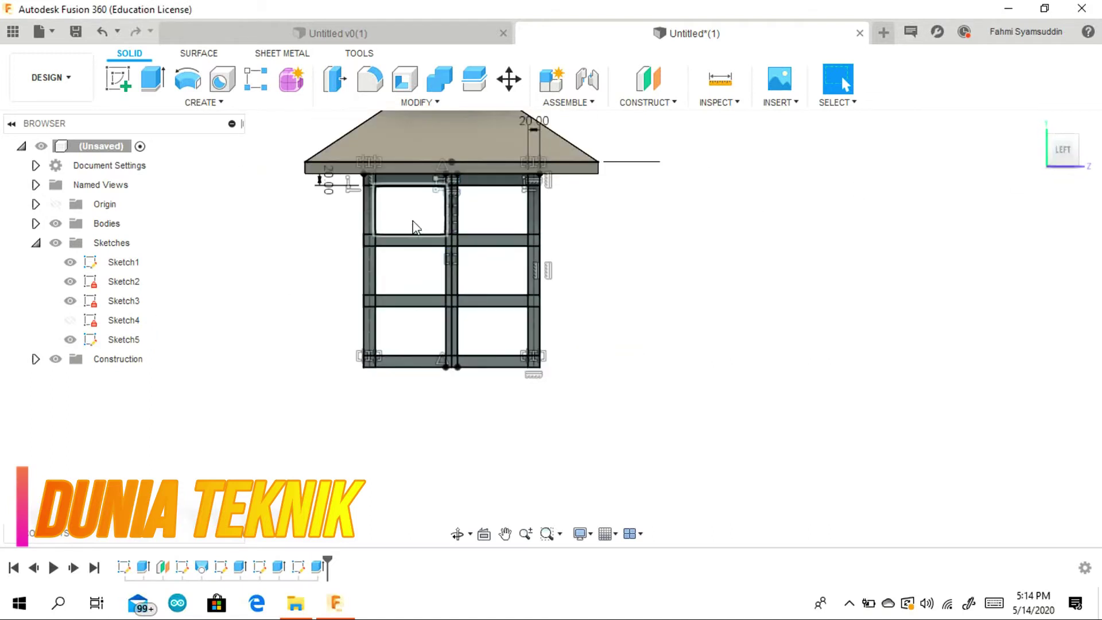
scroll(439, 230, "up", 3)
left_click(471, 227)
left_click(451, 226)
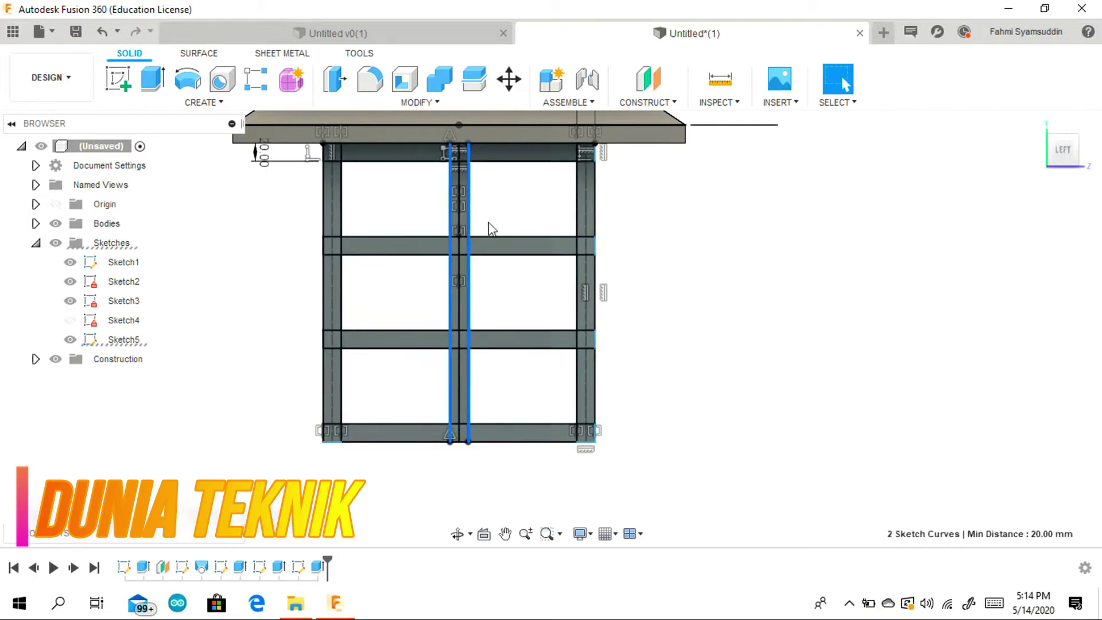
left_click(577, 215)
left_click(342, 229)
left_click(374, 145)
double_click(373, 144)
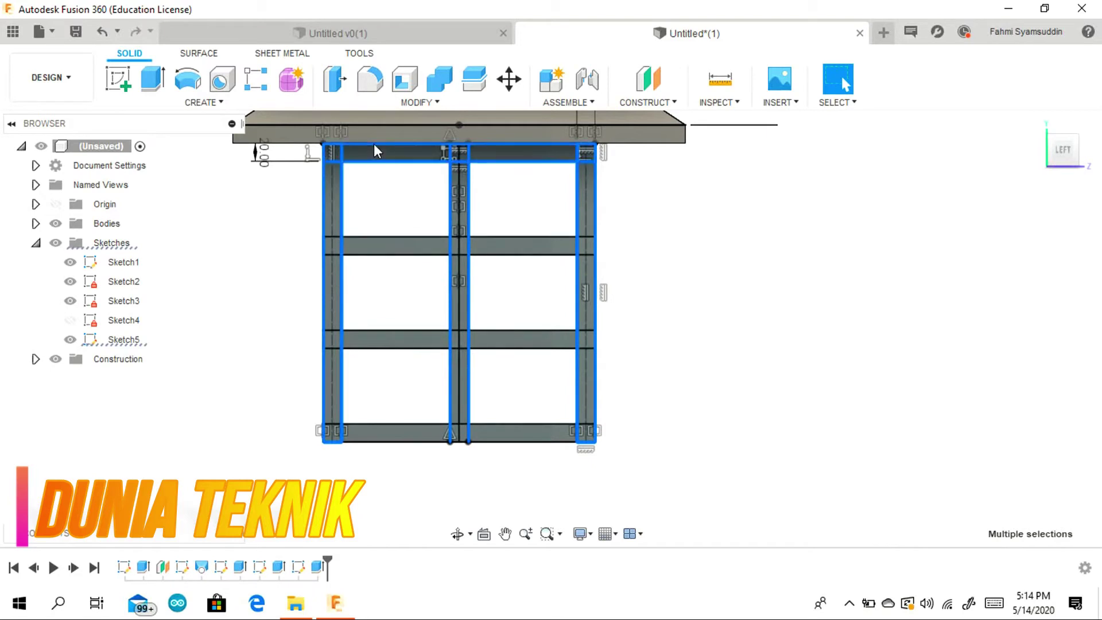
double_click(409, 423)
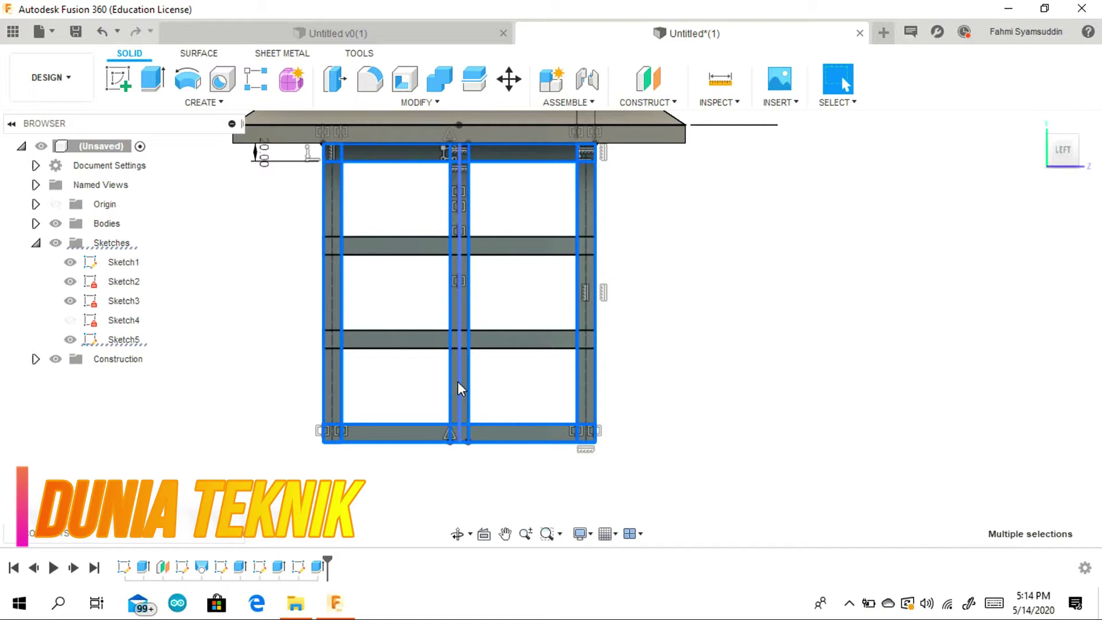
double_click(378, 254)
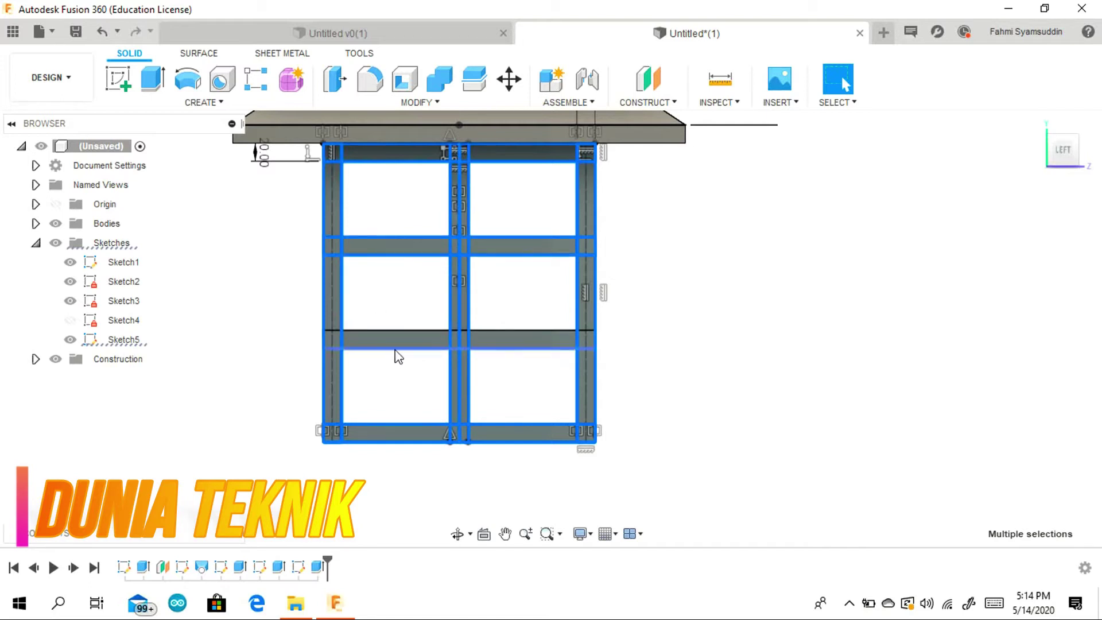
double_click(399, 331)
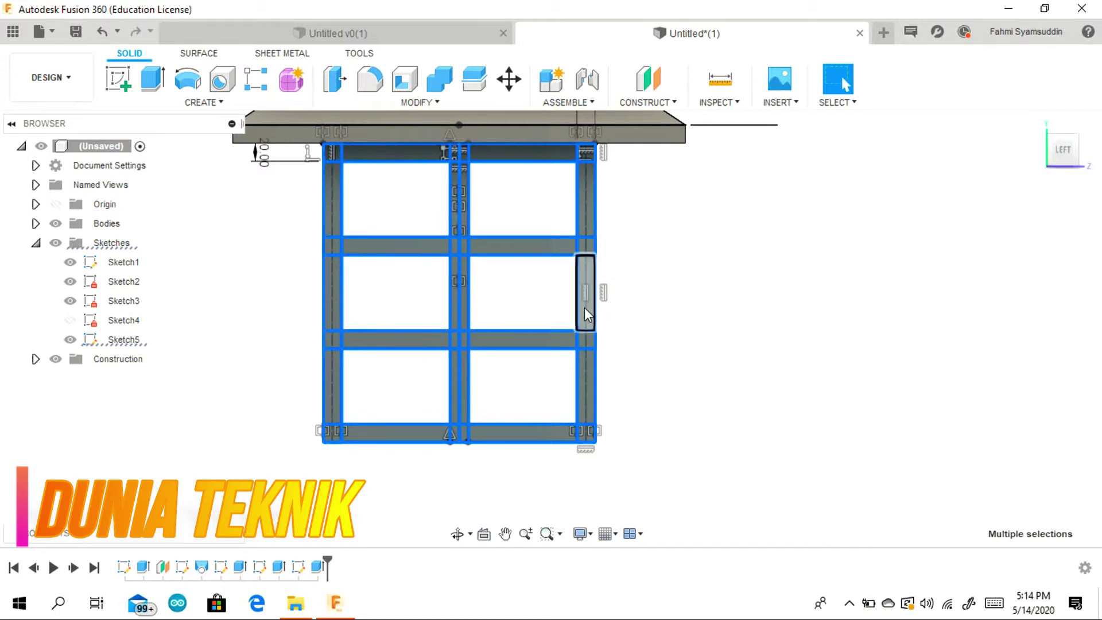
left_click(659, 351)
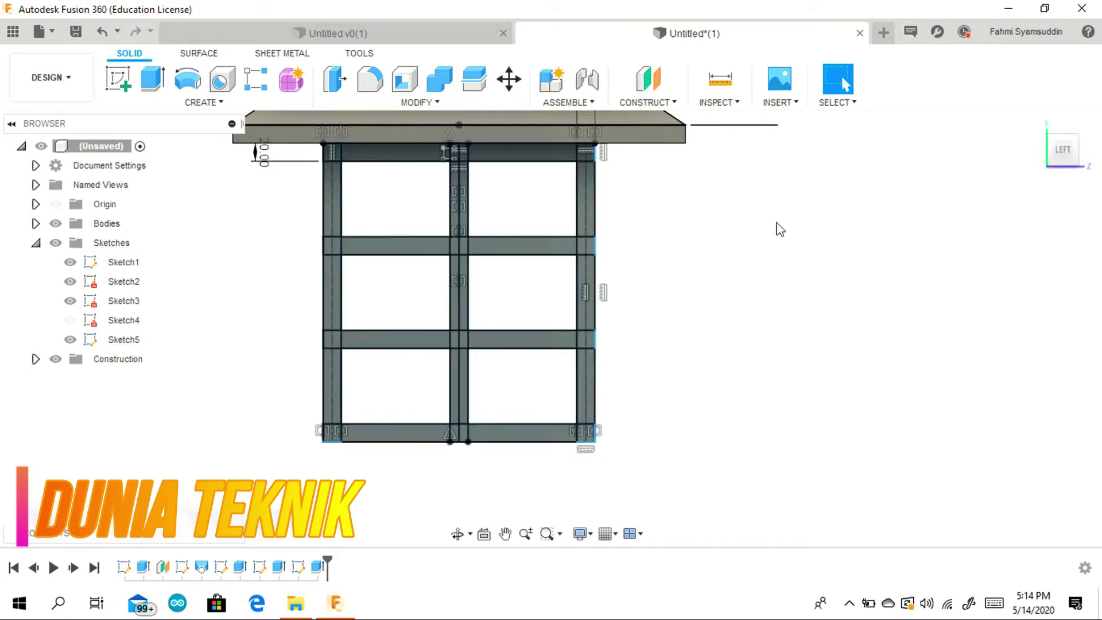
Step: Create a sketch on the housing's uncut front wall and paste the copied frame grid in place
left_click(117, 77)
left_click(1051, 148)
left_click(575, 322)
left_click(572, 316)
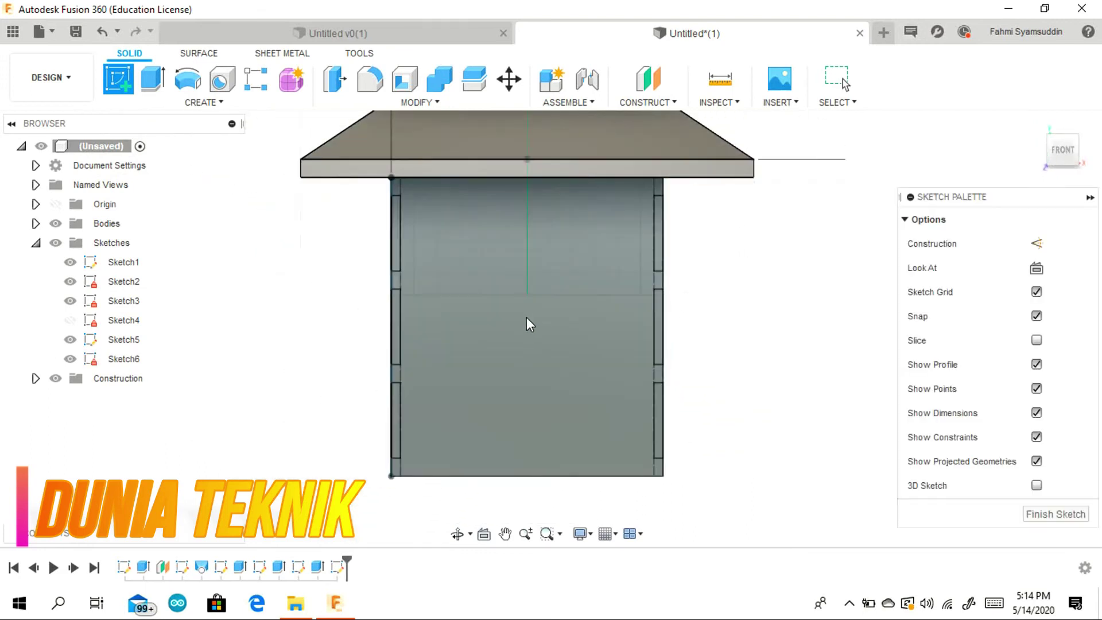
key("ctrl+v")
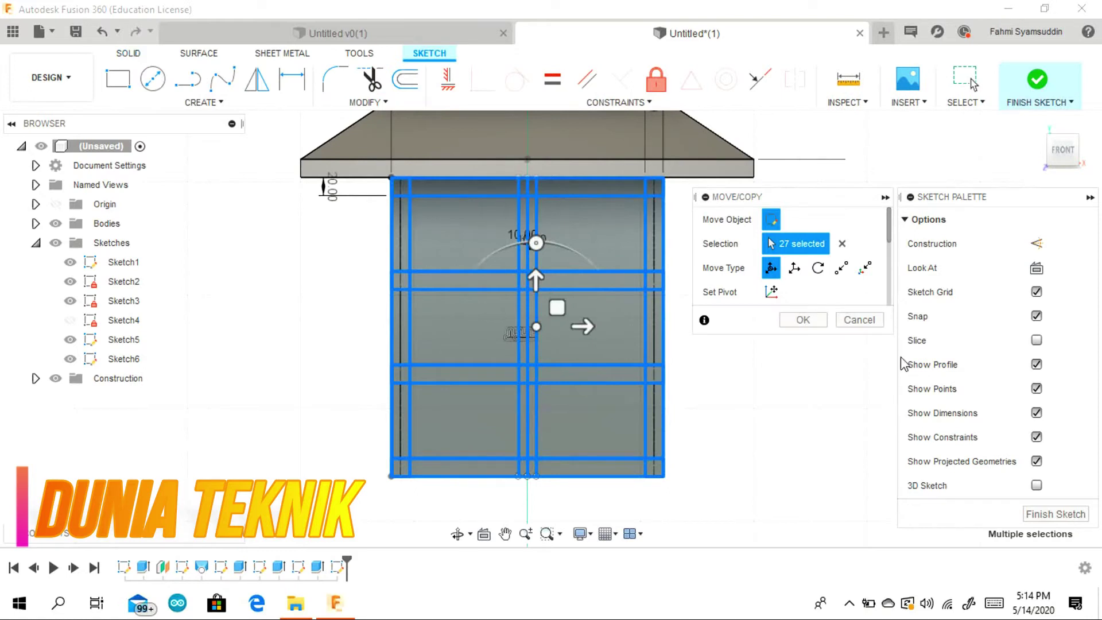
left_click(810, 323)
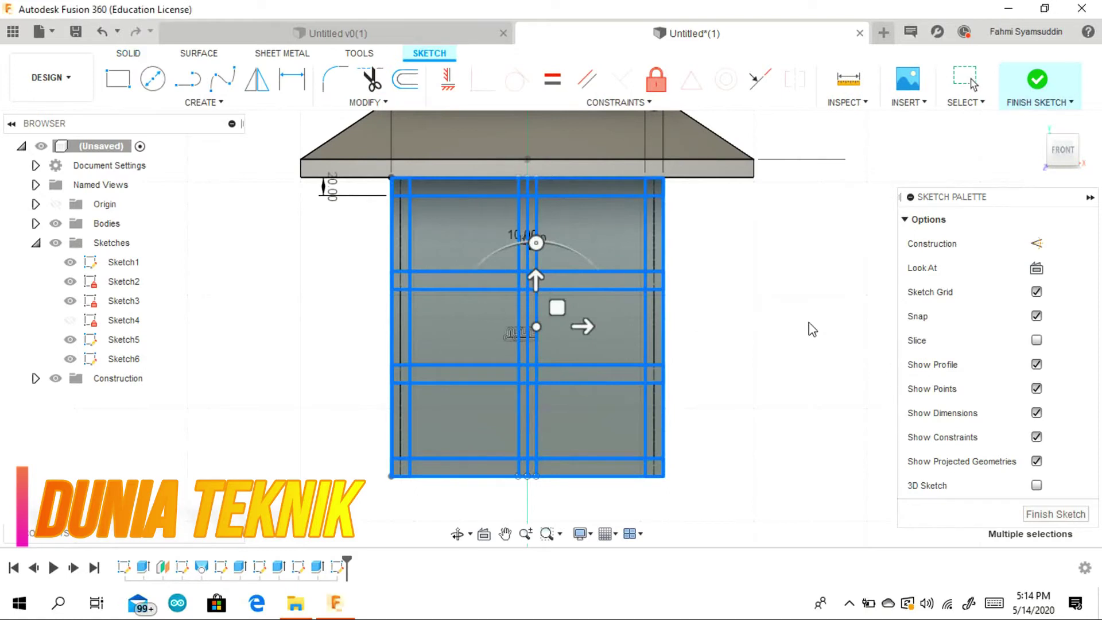
Step: Extrude the six pane profiles of the front wall as a cut through the housing and its opposite wall
left_click(128, 53)
left_click(152, 79)
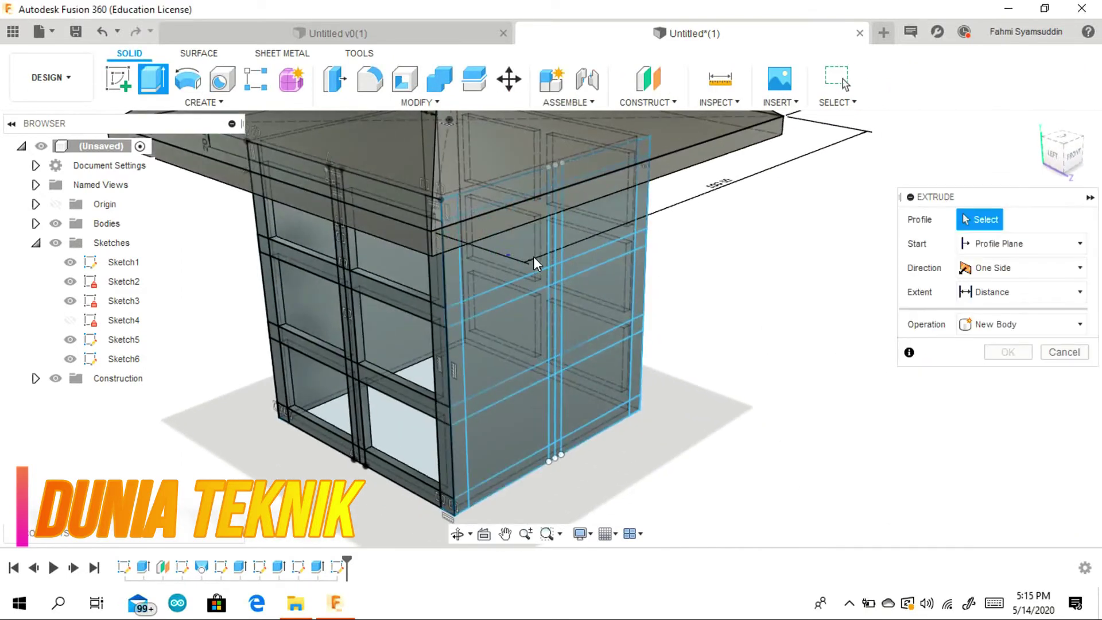
left_click(601, 236)
left_click(603, 297)
left_click(501, 240)
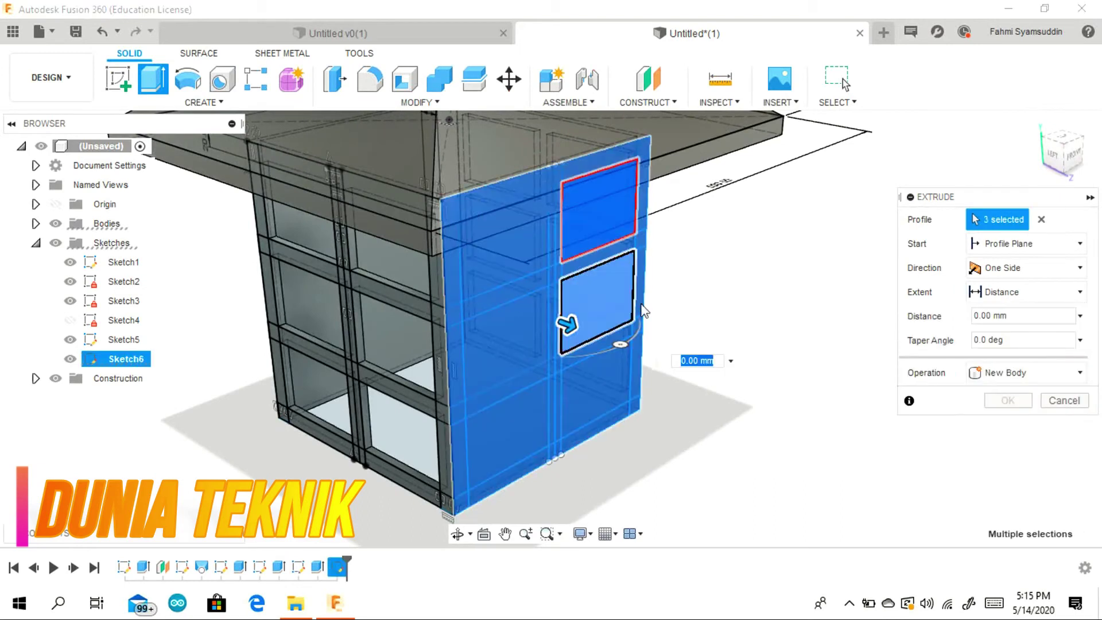
left_click(1041, 221)
left_click(519, 245)
left_click(592, 237)
left_click(584, 285)
left_click(532, 318)
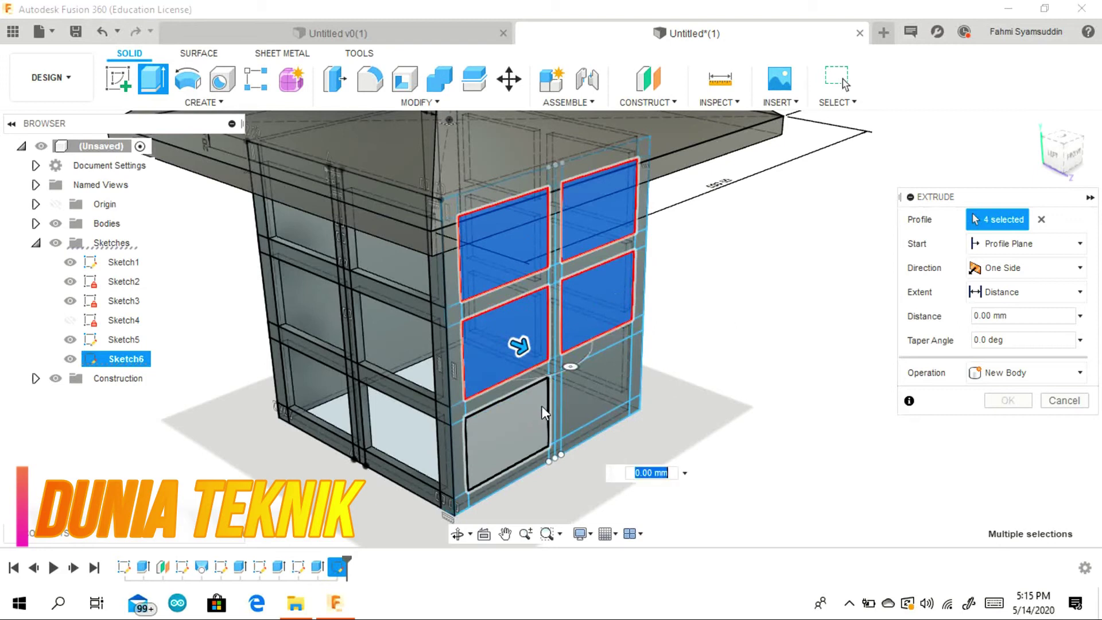
left_click(541, 407)
left_click(588, 390)
left_click_drag(611, 389, 281, 257)
left_click(1007, 424)
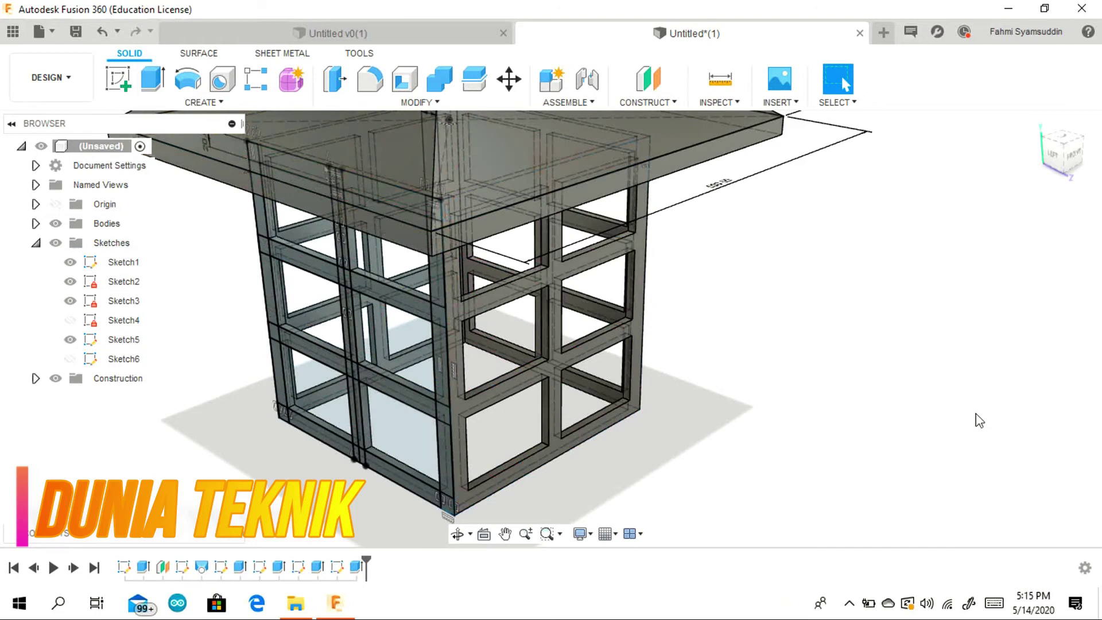
Step: Hide Sketch5, the frame grid sketch on the left wall
left_click(1052, 156)
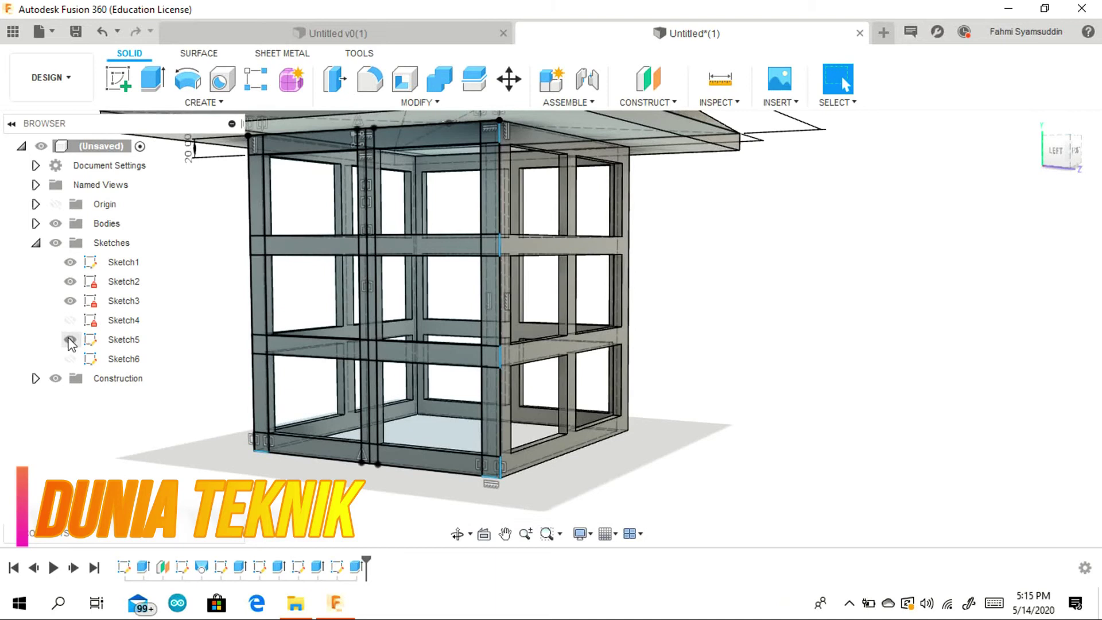
left_click(70, 339)
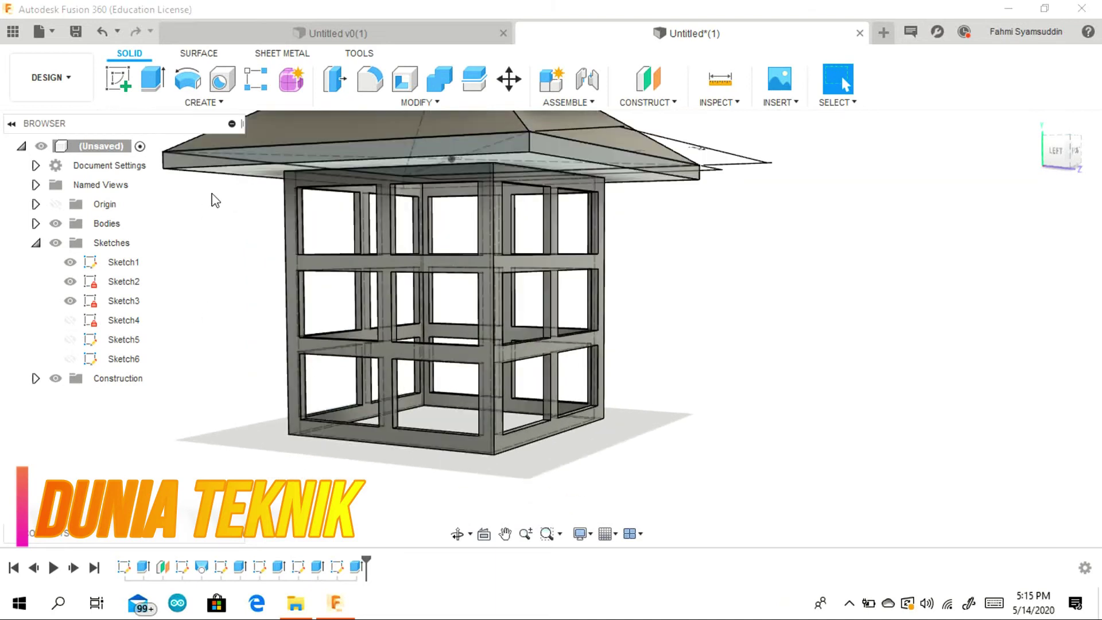
left_click(150, 81)
left_click(1046, 167)
mouse_move(1056, 158)
left_mouse_down()
mouse_move(1059, 121)
mouse_move(1055, 166)
left_mouse_up()
left_click(1072, 364)
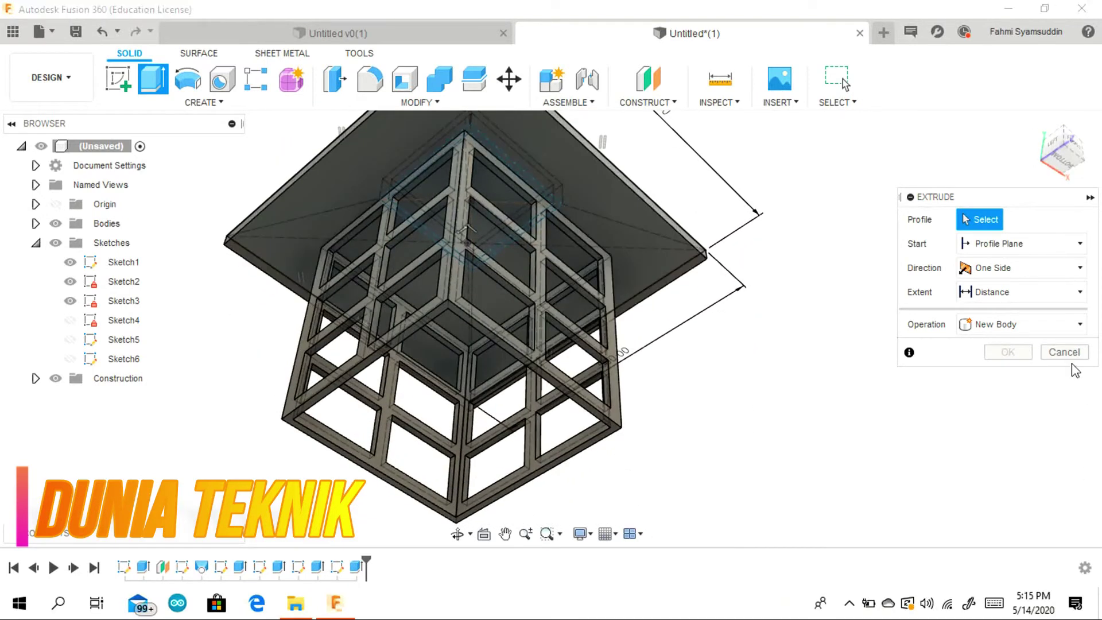
left_click(1063, 352)
Step: Create a sketch on the housing's underside and draw a corner-to-corner rectangle matching the housing's outer outline
left_click(128, 89)
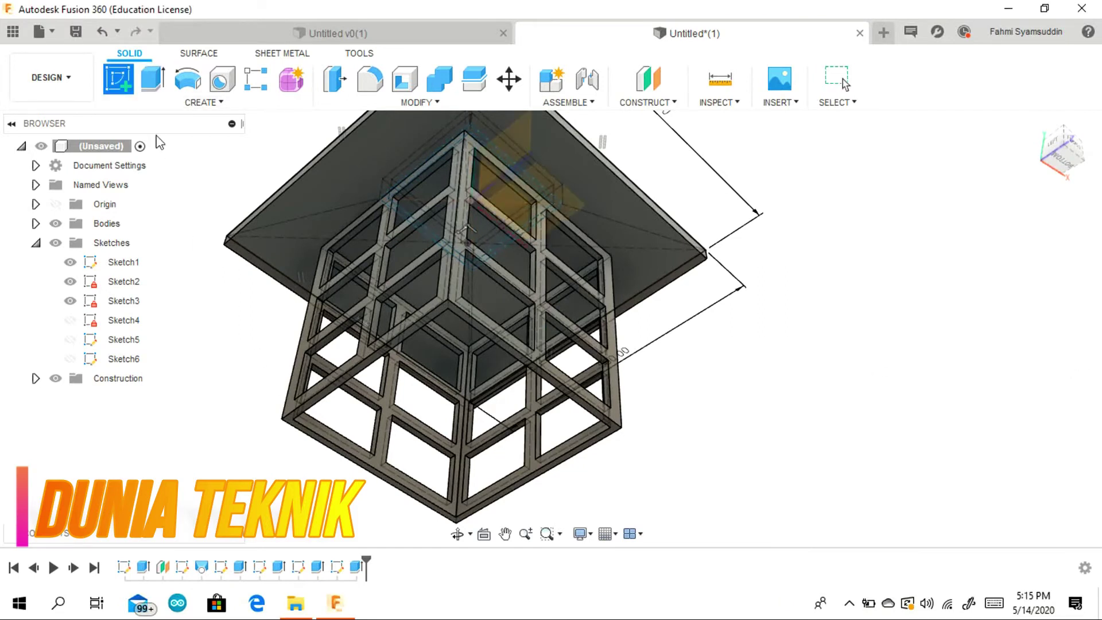
left_click(407, 335)
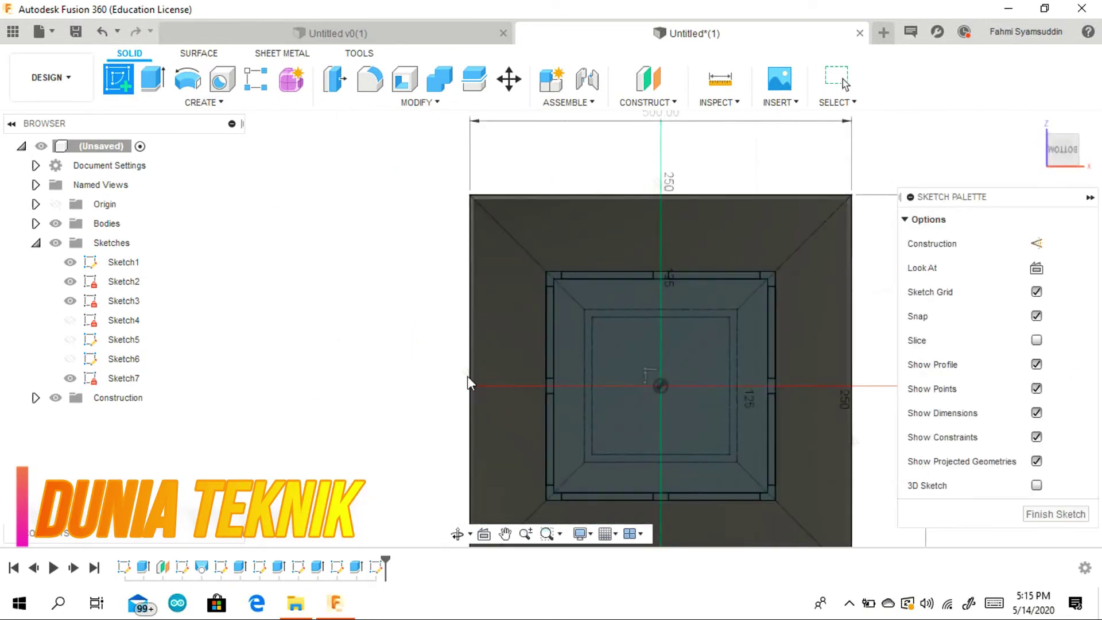
left_click(124, 80)
left_click(215, 105)
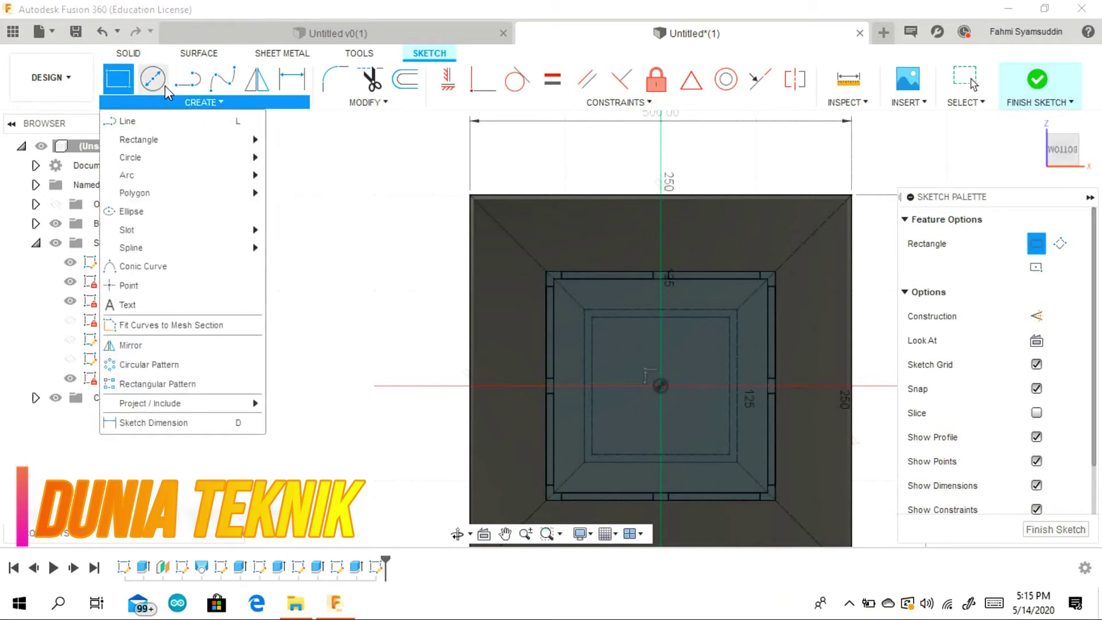
left_click(546, 273)
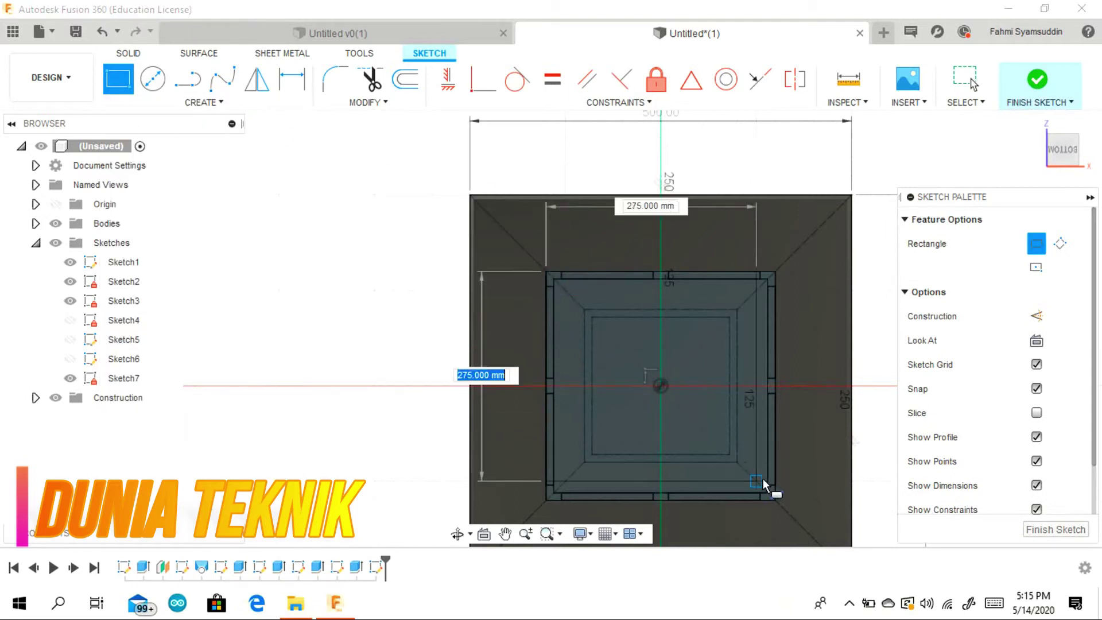
left_click(776, 501)
right_click(325, 207)
left_click(370, 208)
Step: Start extruding the inner square profile of the underside sketch with a distance of 10 mm
left_click(129, 52)
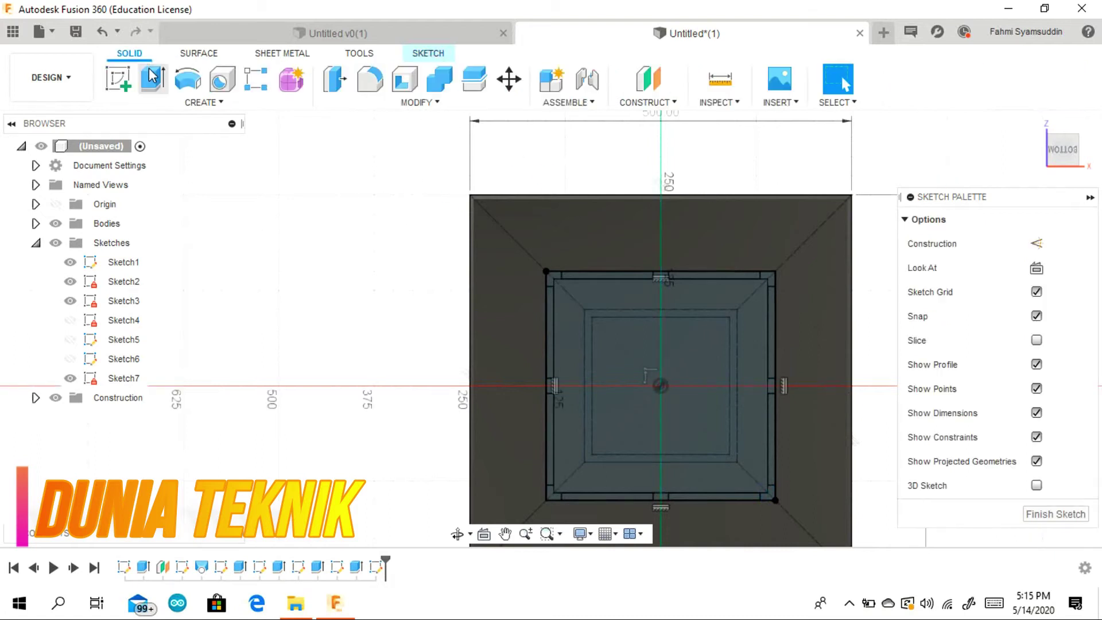
left_click(153, 78)
left_click(467, 382)
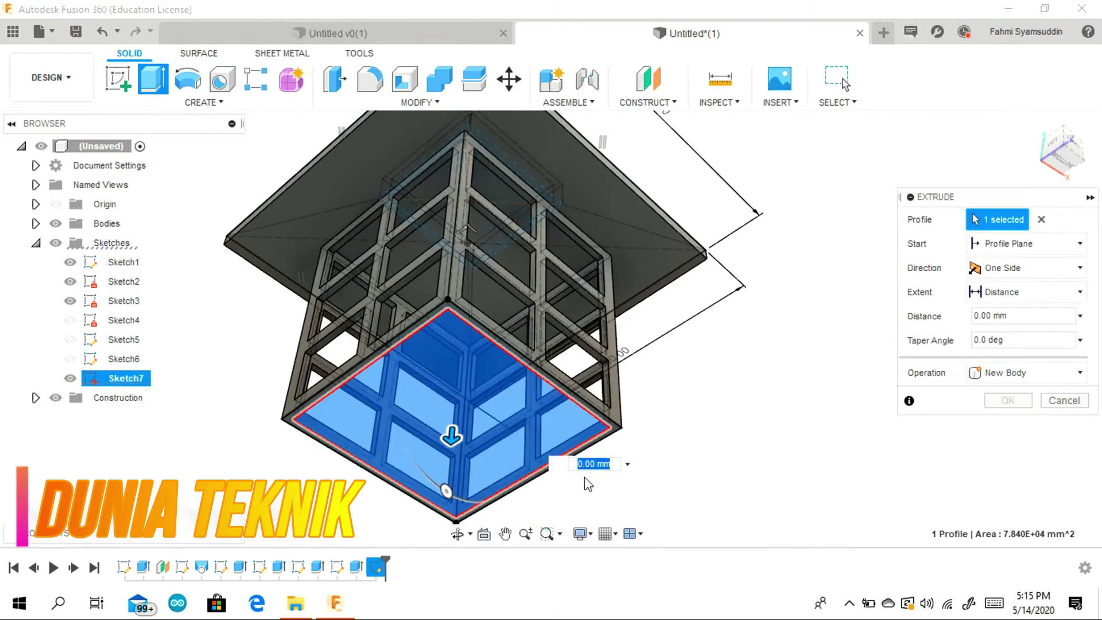
type("10")
key("Return")
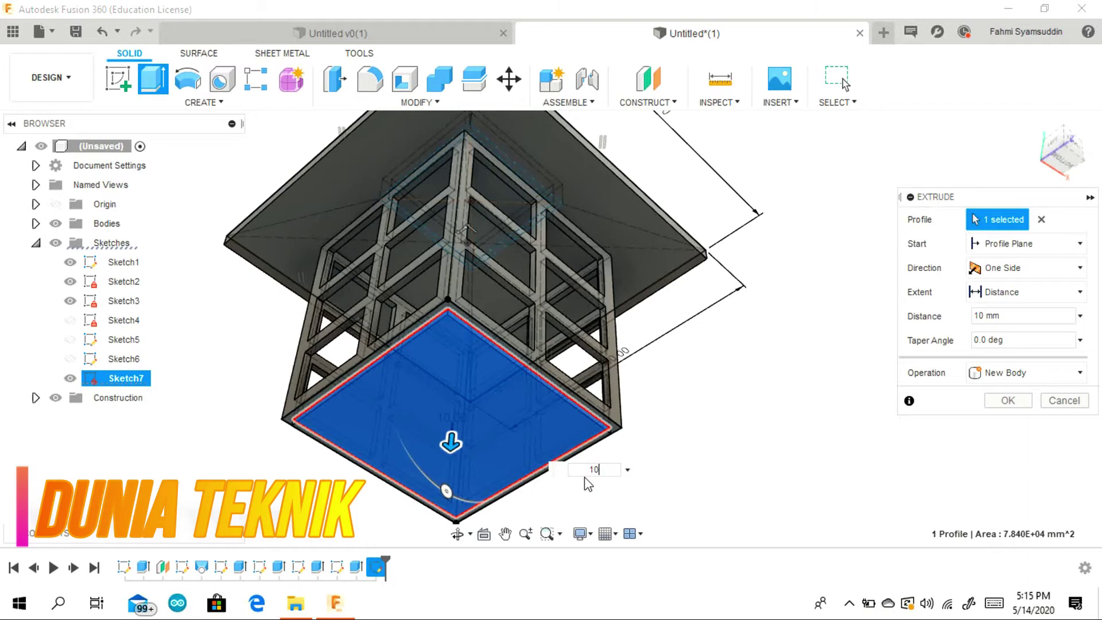
Step: Add the surrounding border profile to the 10 mm extrusion and complete it as a Join, closing the housing's bottom
left_click(1056, 147)
left_click(1061, 152)
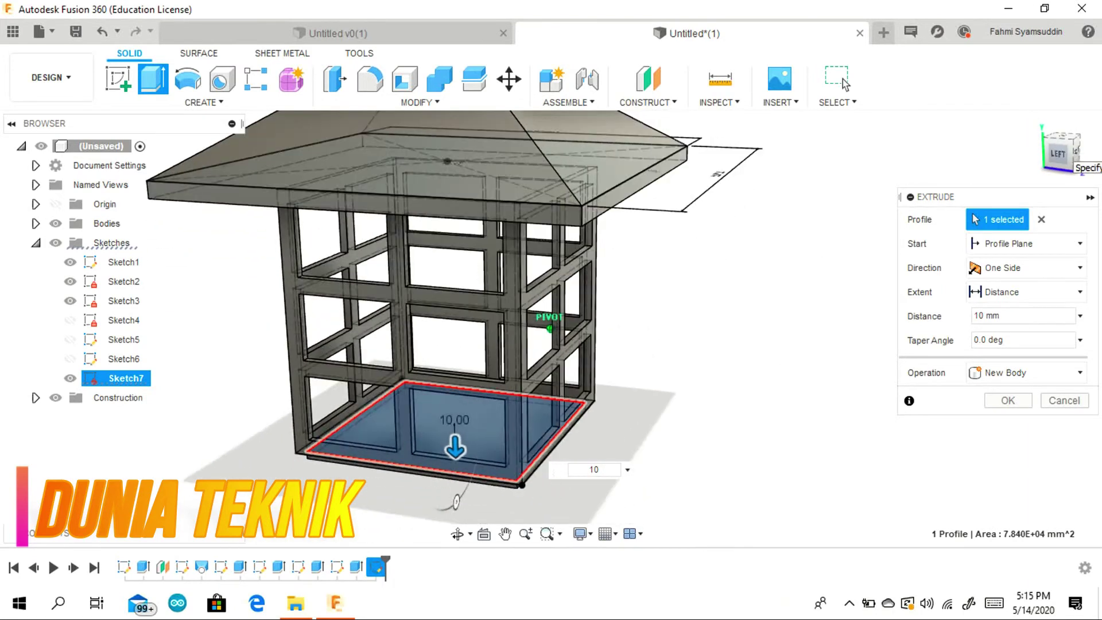
left_click(1063, 163)
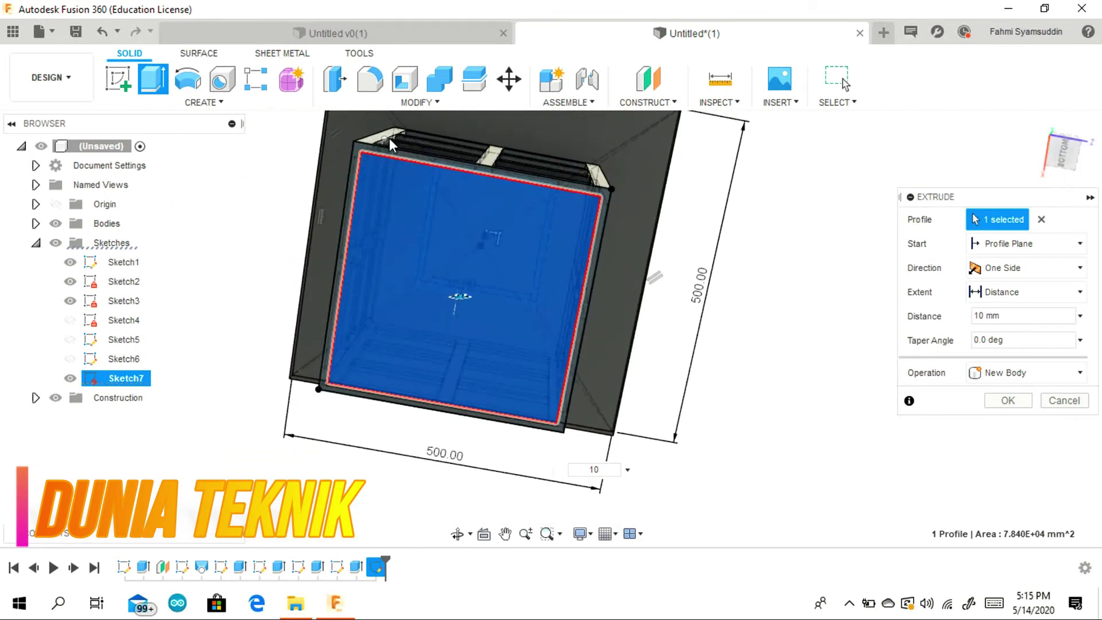
scroll(311, 156, "up", 3)
left_click(307, 151)
scroll(735, 198, "up", 3)
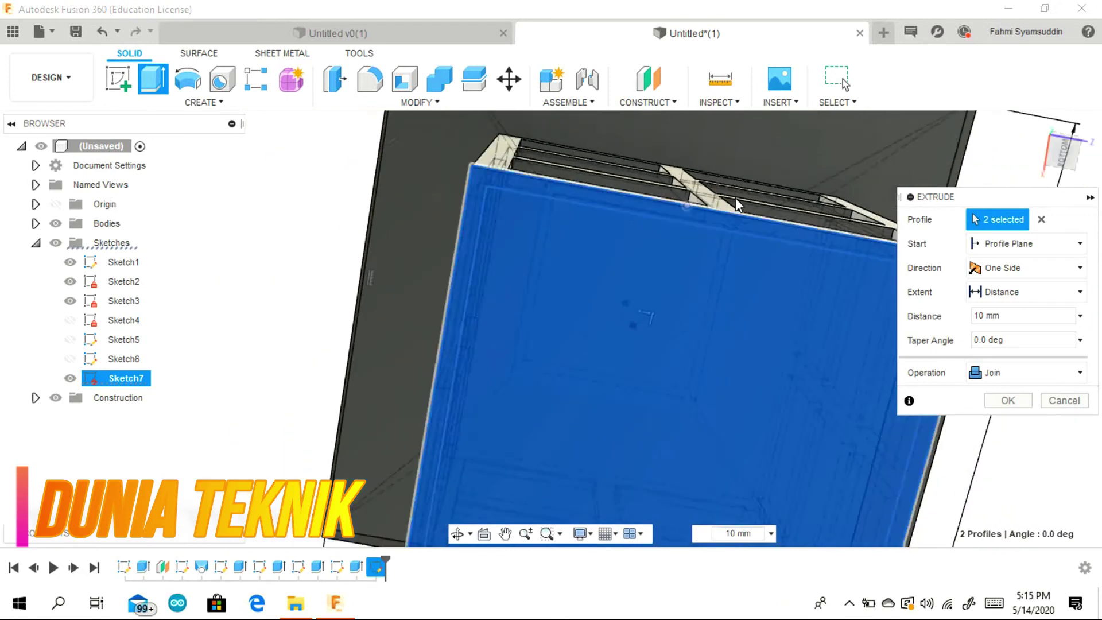
scroll(735, 198, "down", 2)
left_click(1072, 152)
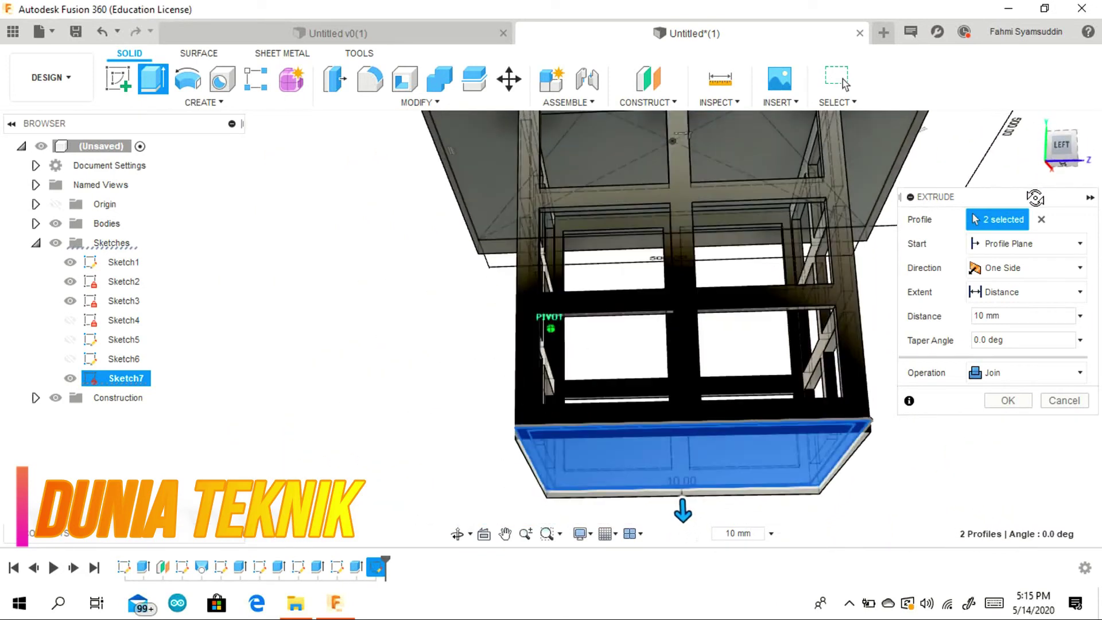
left_click(1066, 162)
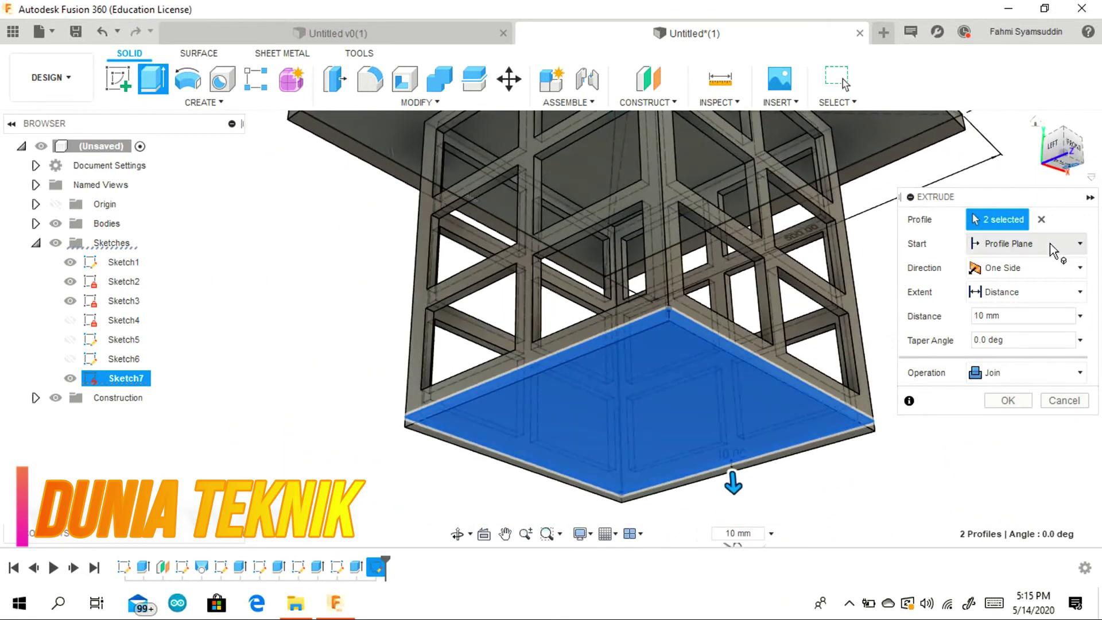
left_click(1068, 166)
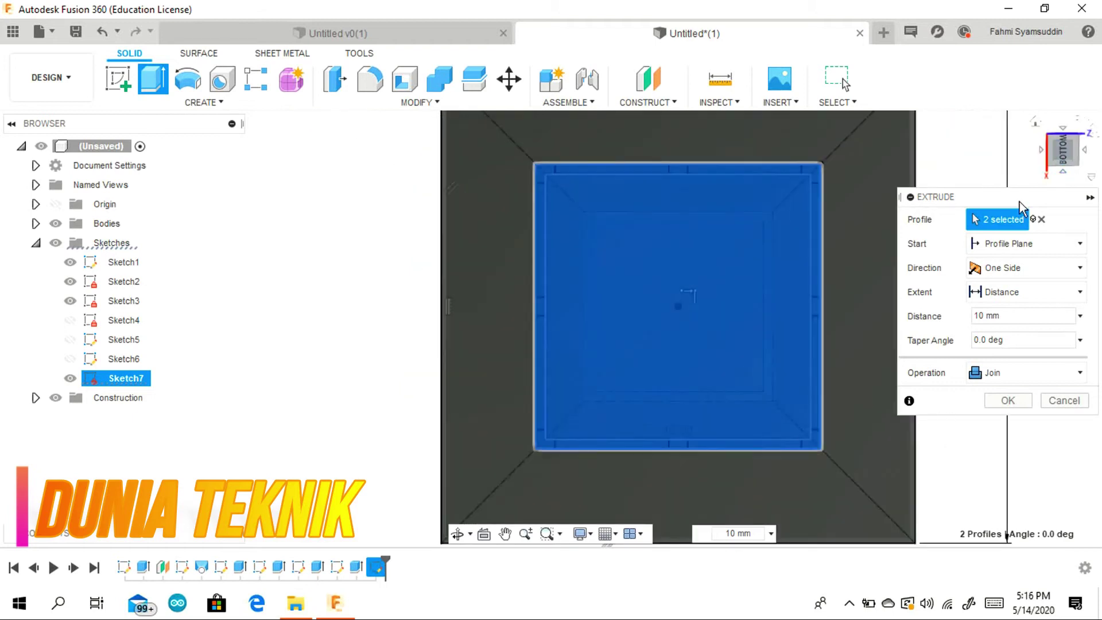
left_click(1007, 400)
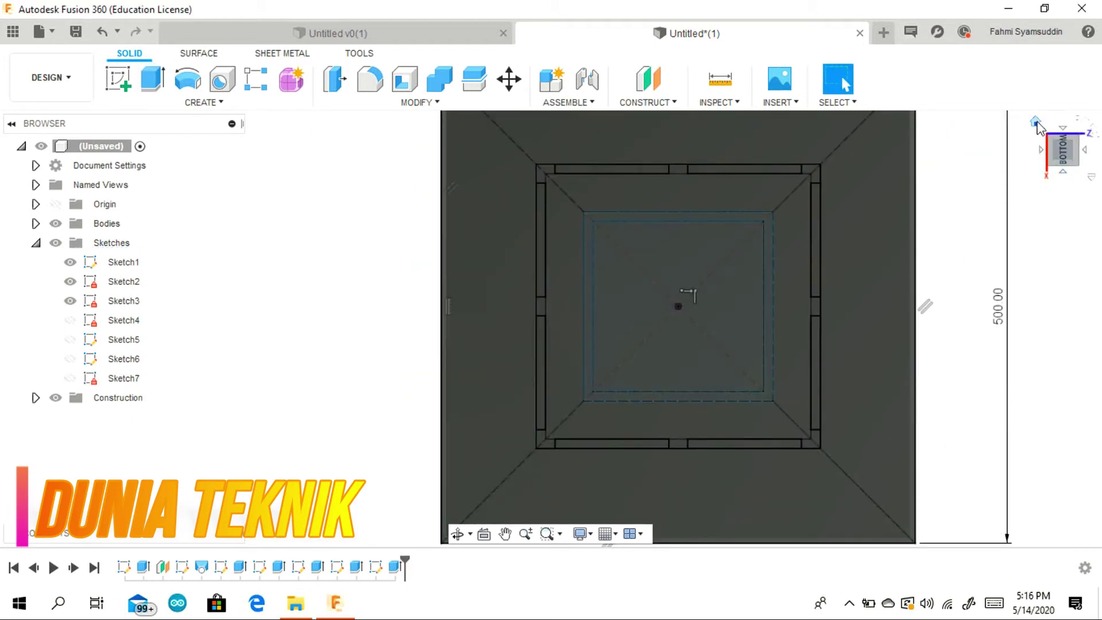
Step: Hide Sketch1, Sketch2 and Sketch3 so only the lantern's solid geometry is displayed
left_click(1036, 122)
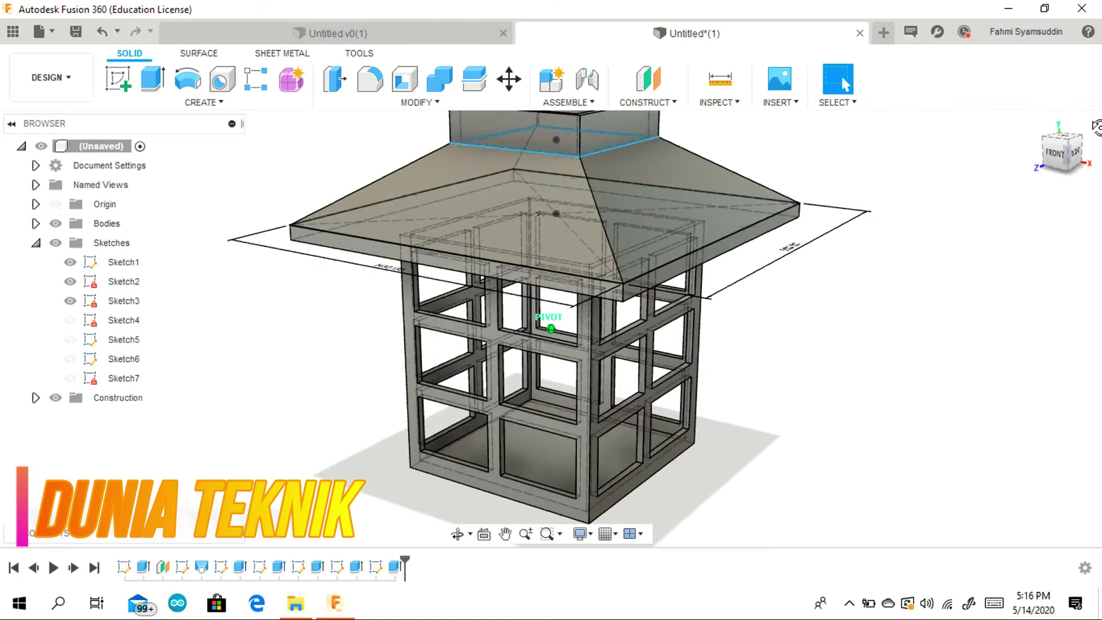
left_click(1051, 164)
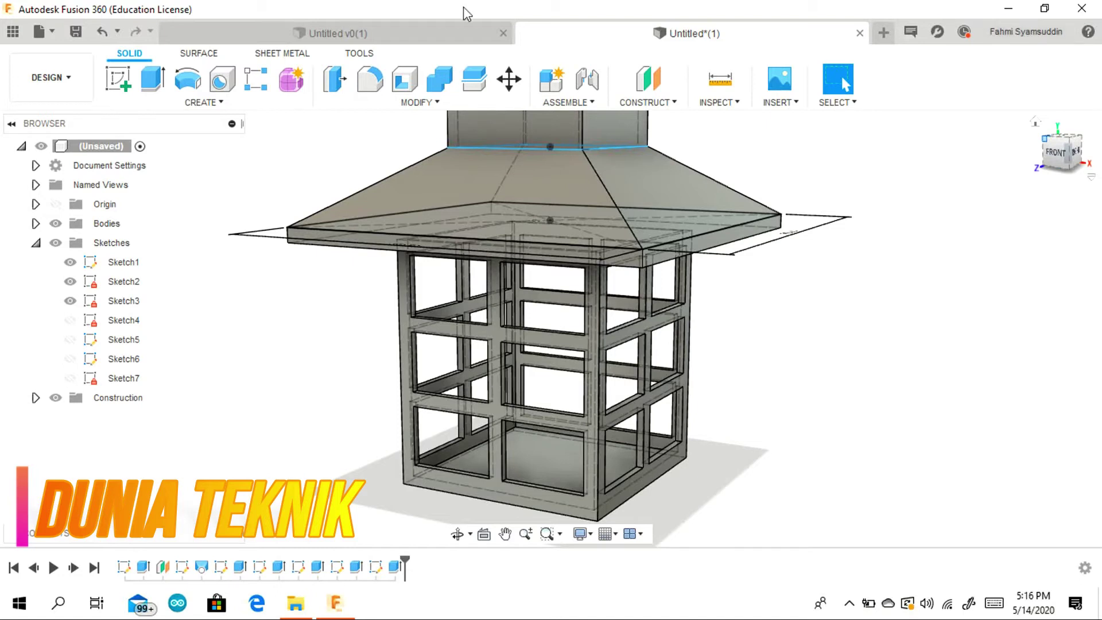
scroll(924, 223, "down", 3)
left_click(1052, 164)
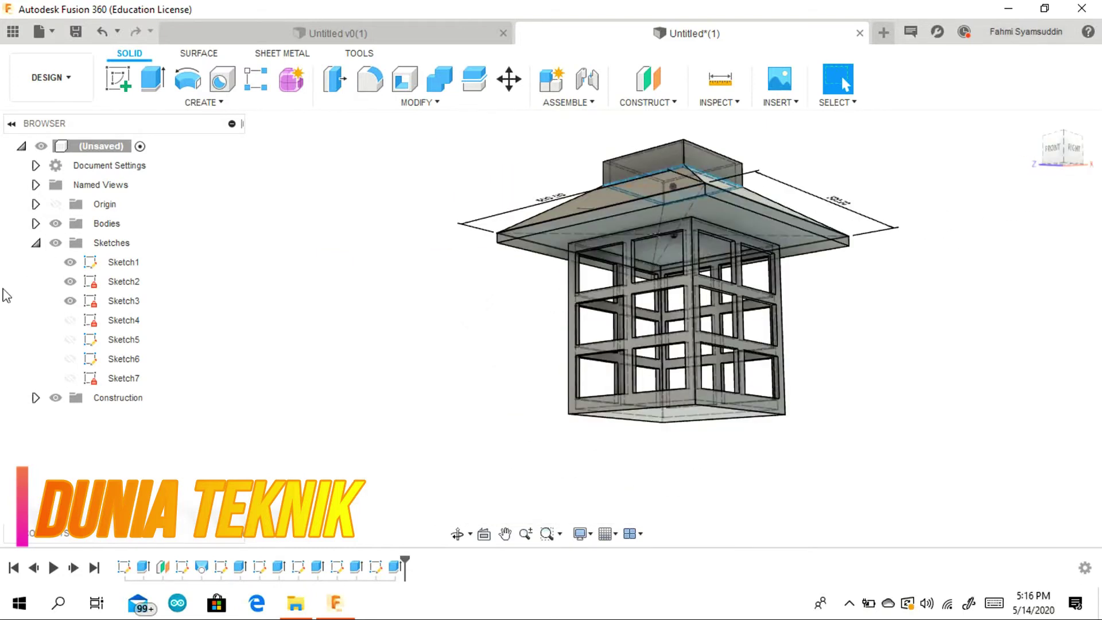
left_click(70, 281)
left_click(70, 301)
Step: Try a sketch on the bottom plate's underside with a 350 x 350 mm center rectangle at the origin, and undo the rectangle
left_click(1067, 130)
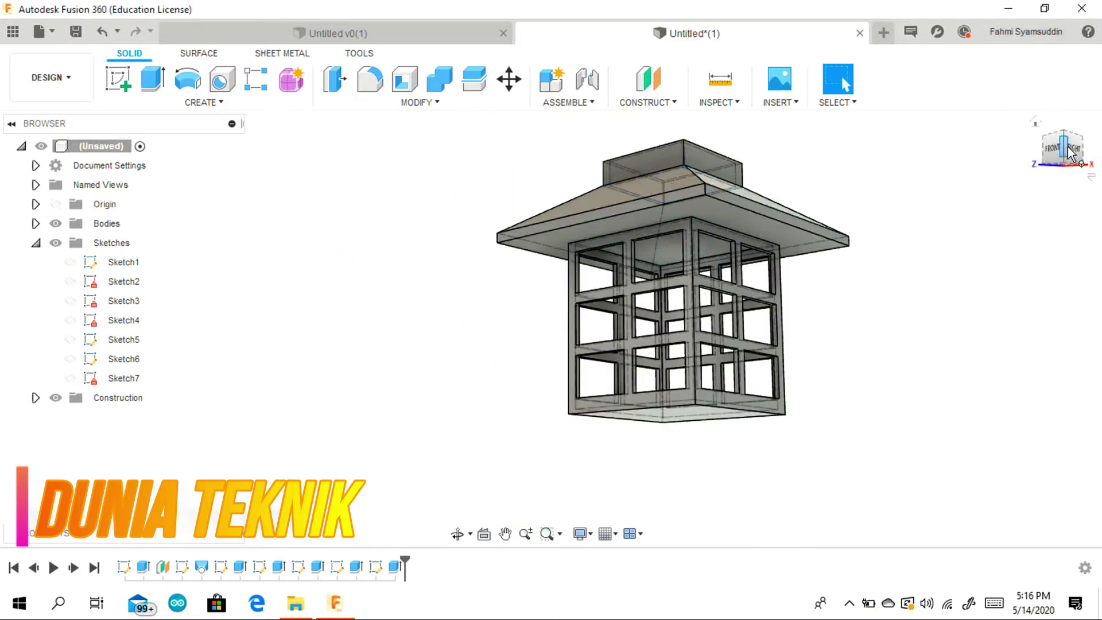
left_click(118, 79)
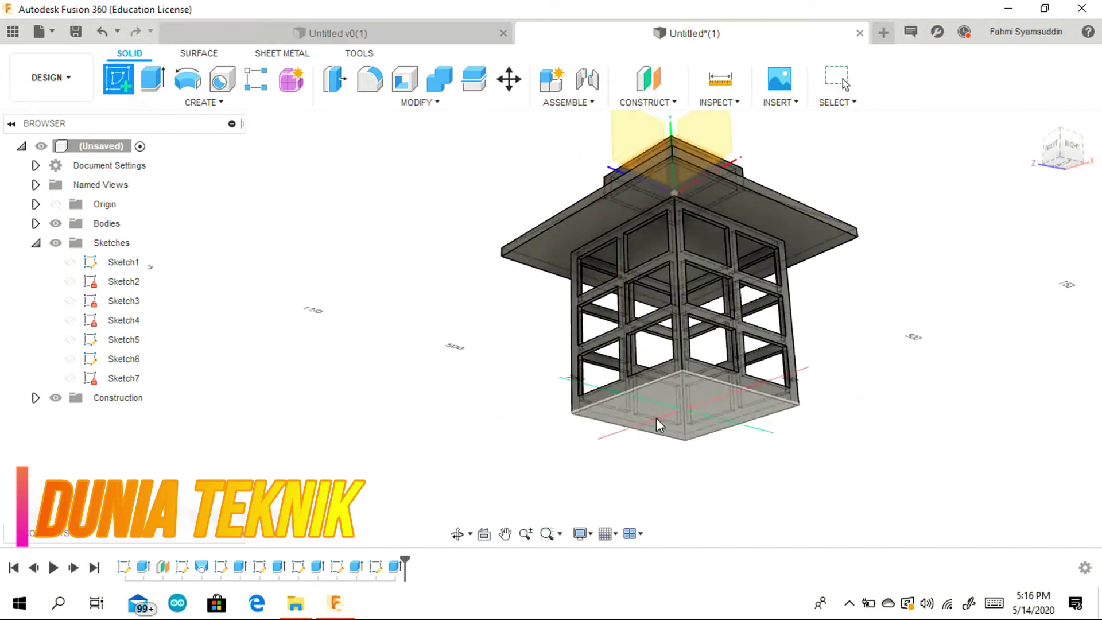
left_click(657, 418)
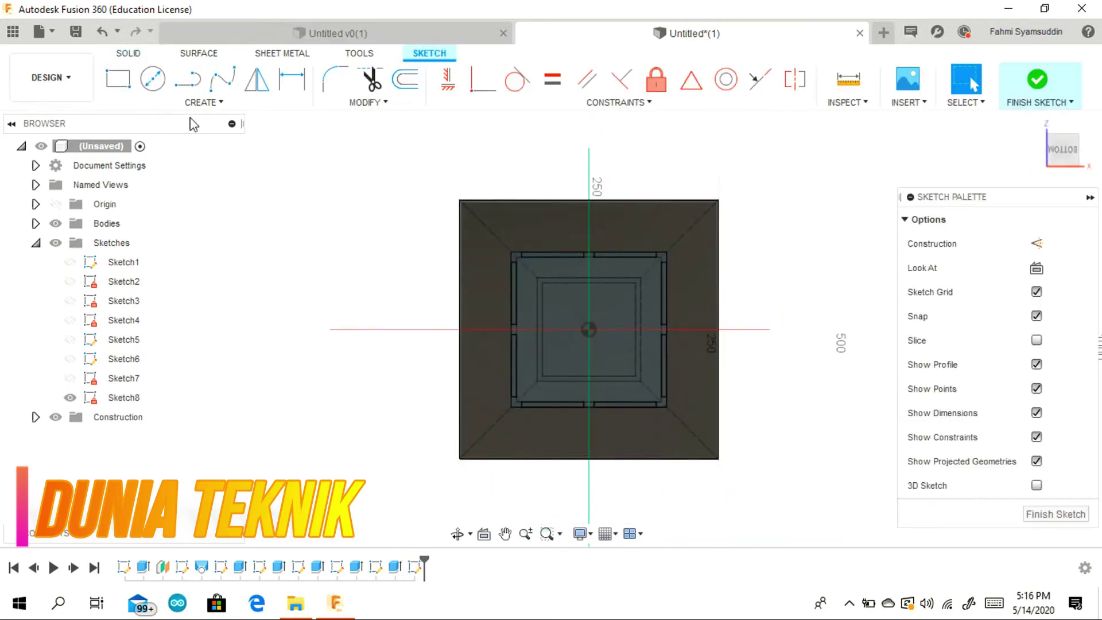
left_click(204, 103)
mouse_move(258, 142)
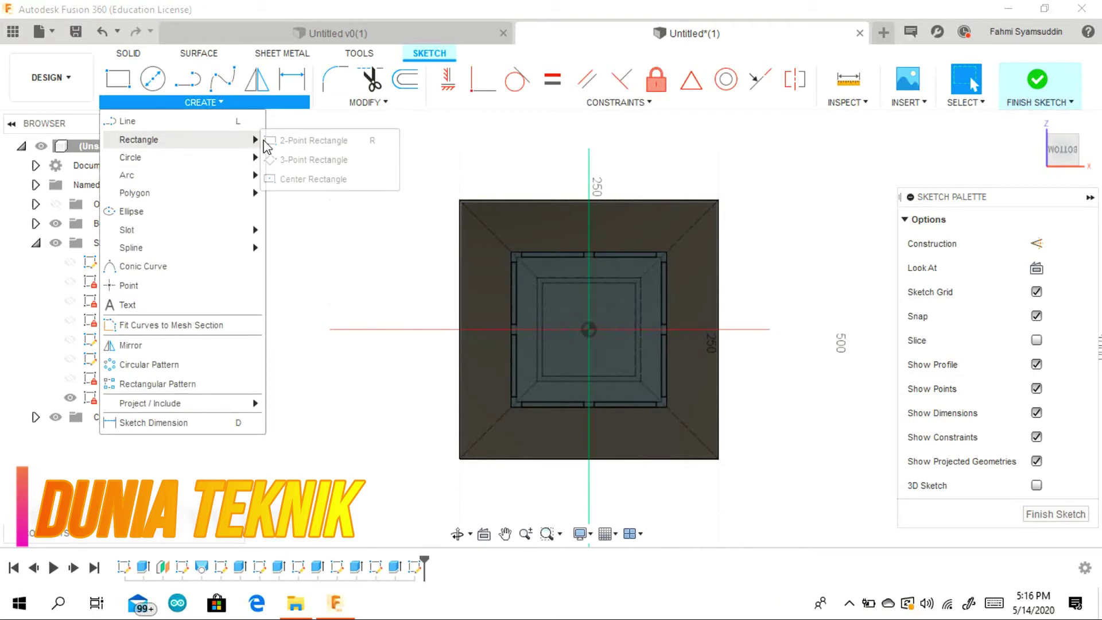
left_click(312, 179)
left_click(589, 331)
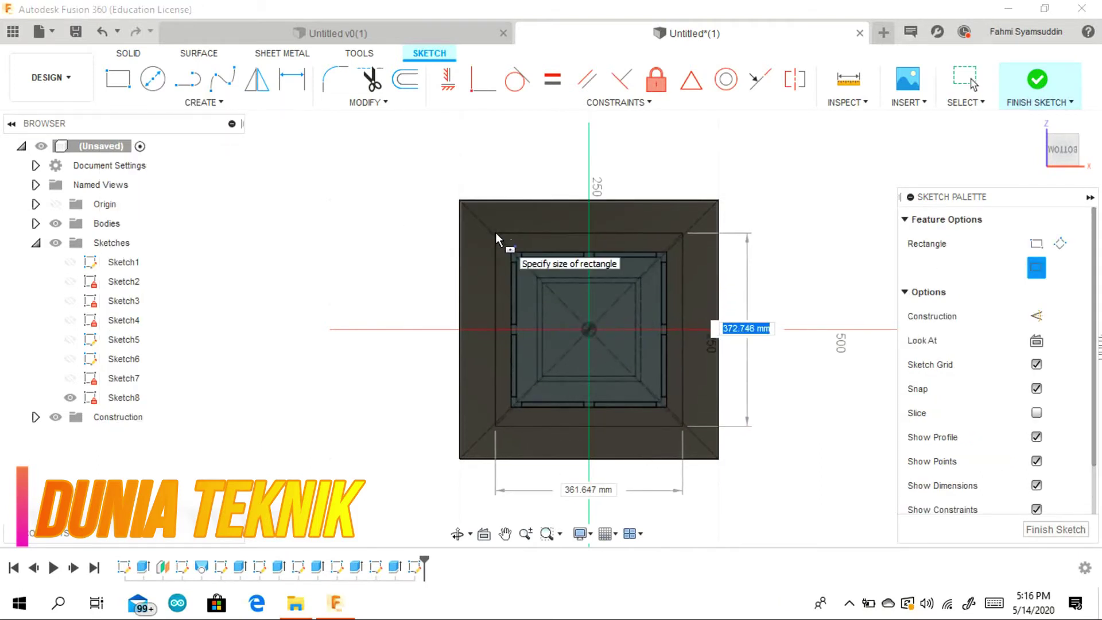
type("350")
key("Tab")
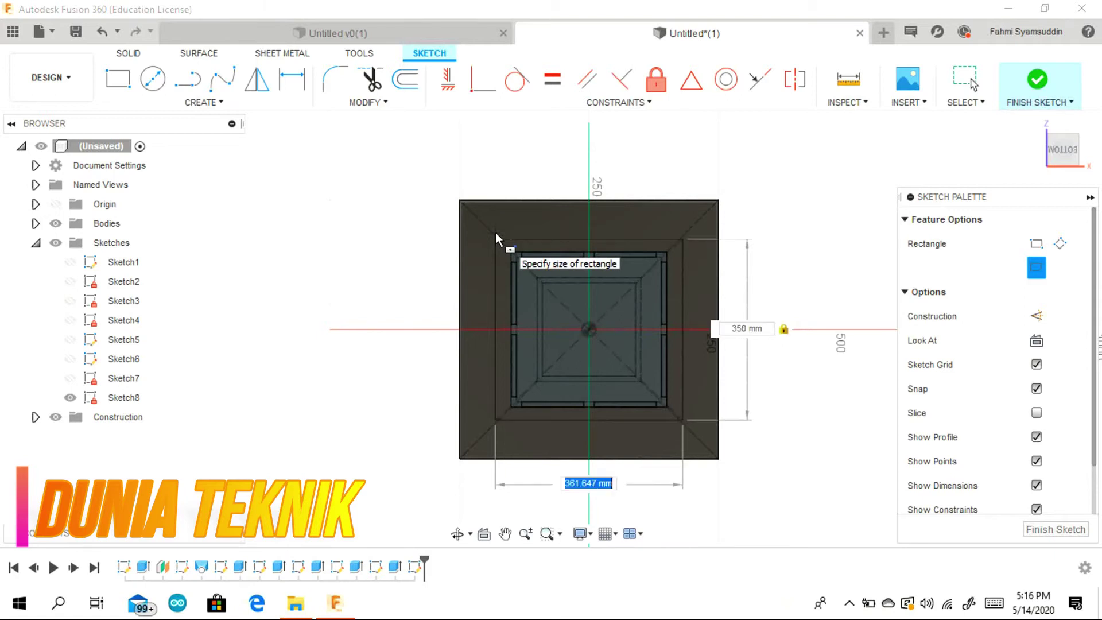
key("Return")
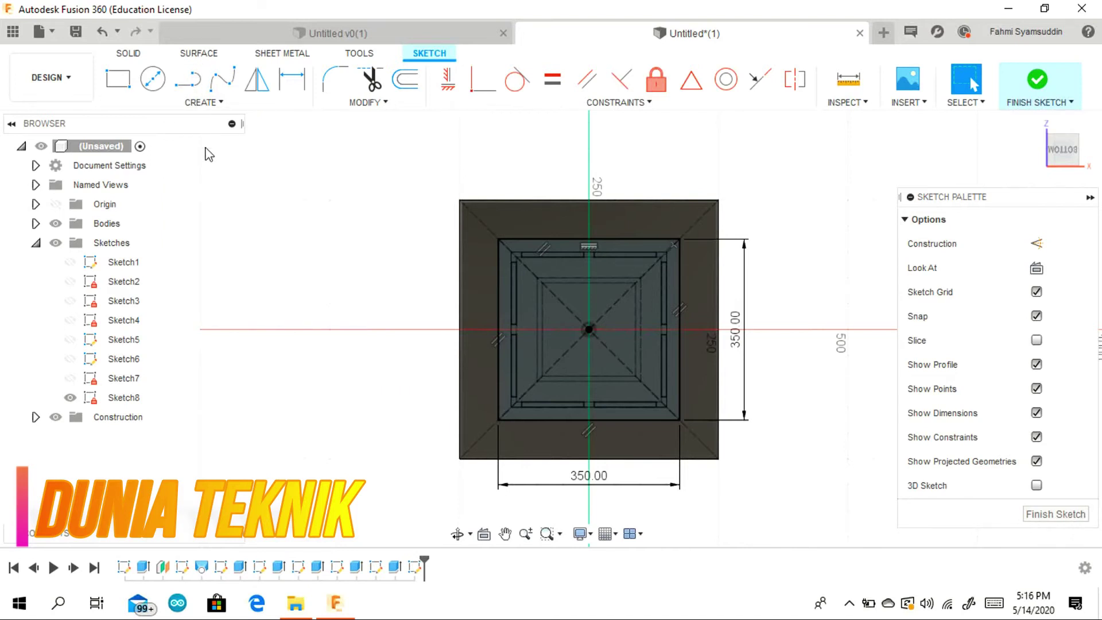
key("ctrl+z")
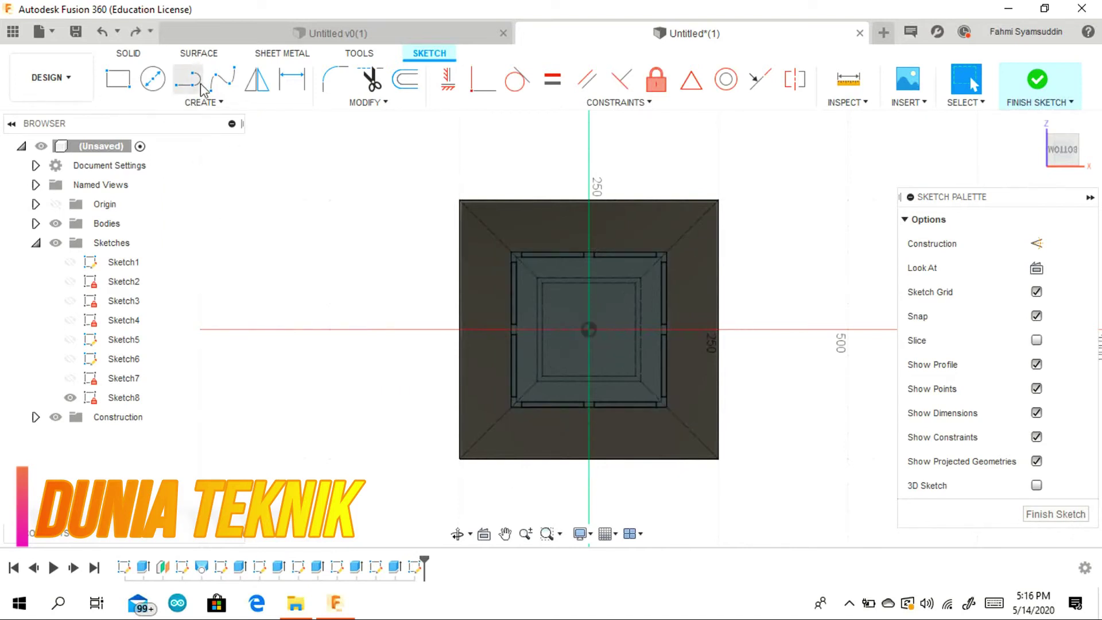
Step: Try a 400 x 400 mm center rectangle at the origin instead, and undo both the rectangle and its sketch
left_click(202, 102)
mouse_move(141, 139)
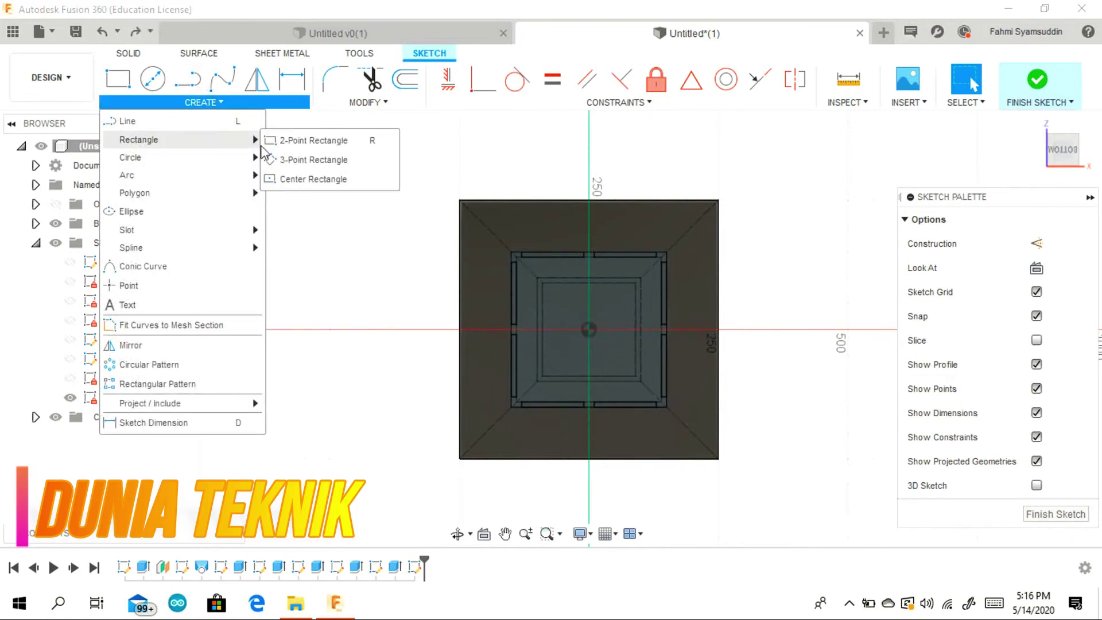
left_click(293, 178)
left_click(590, 330)
type("400")
key("Tab")
type("400")
key("Return")
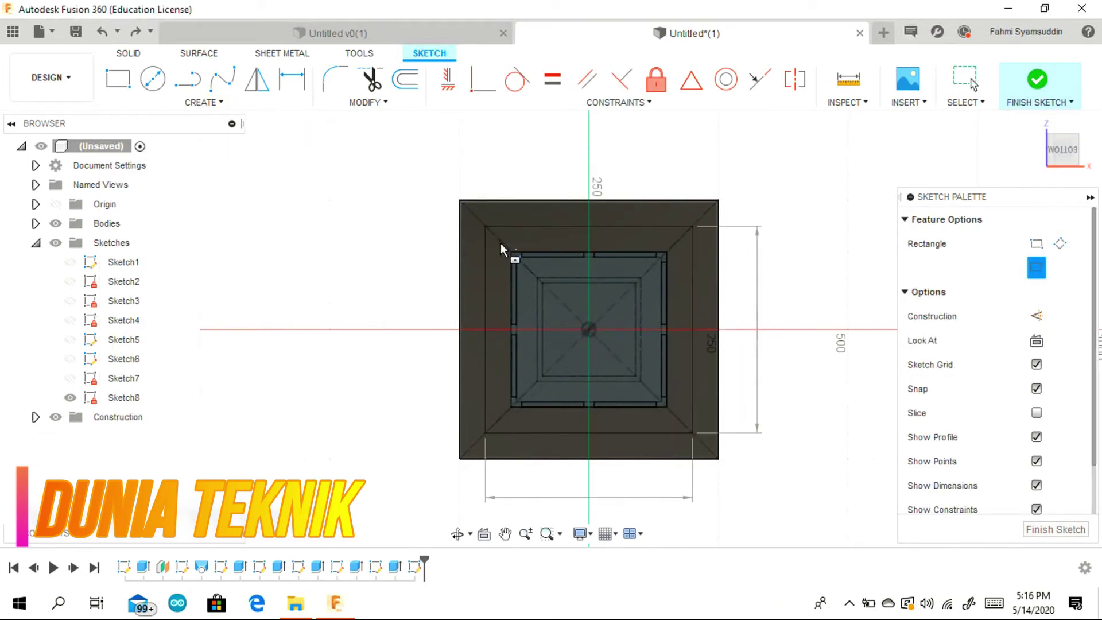
key("Escape")
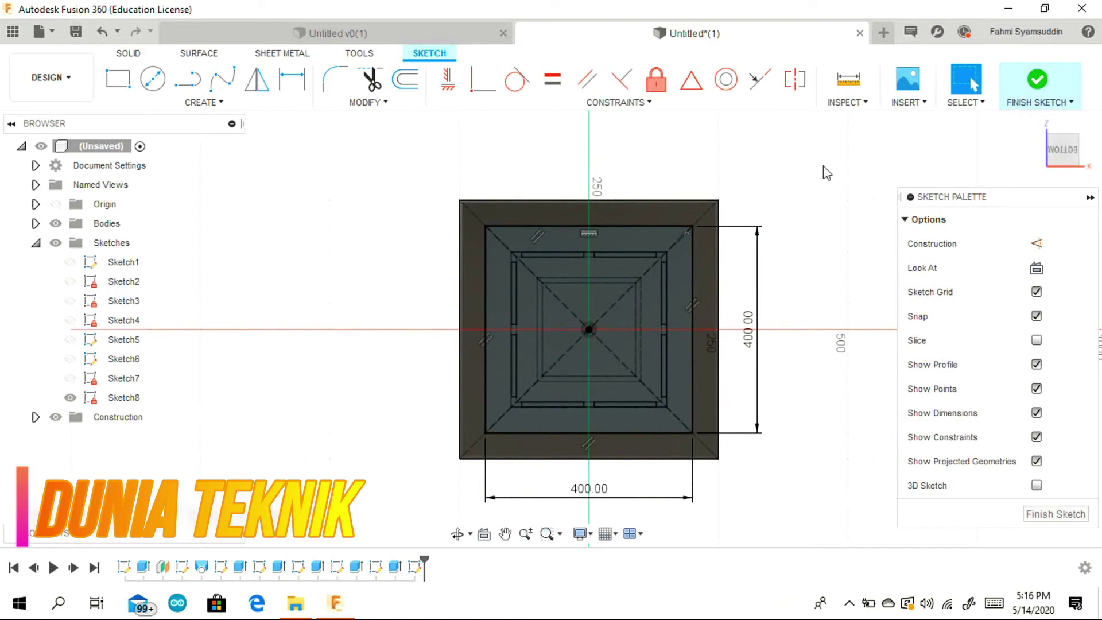
key("ctrl+z")
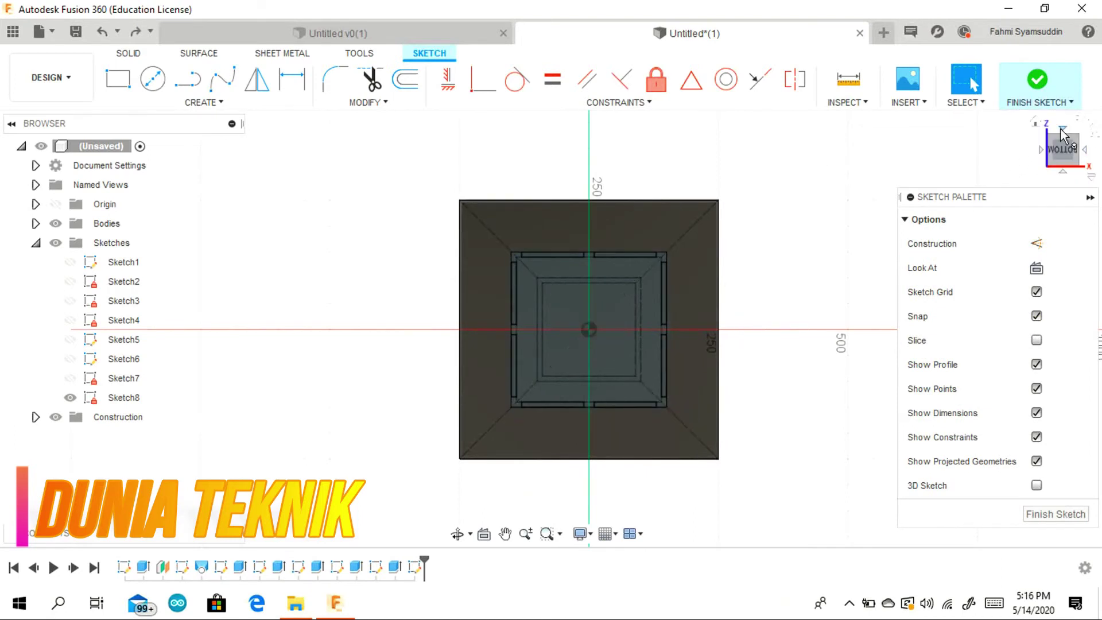
left_click(1037, 125)
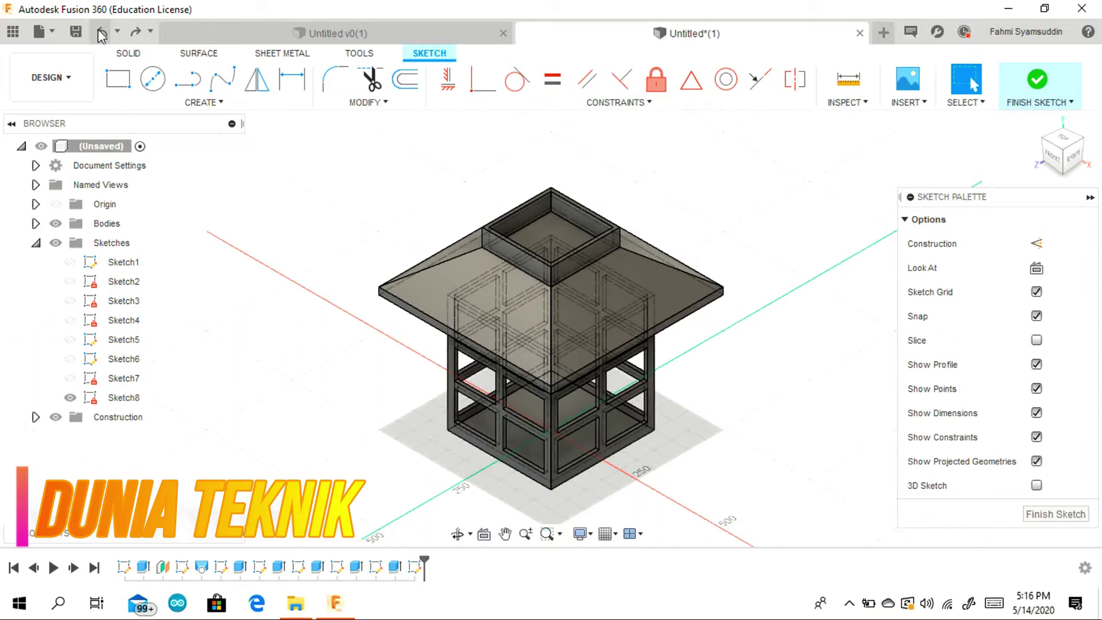
left_click(102, 32)
Step: Create an offset construction plane 500 mm below the XZ plane, beneath the lantern housing
left_click(644, 103)
left_click(631, 114)
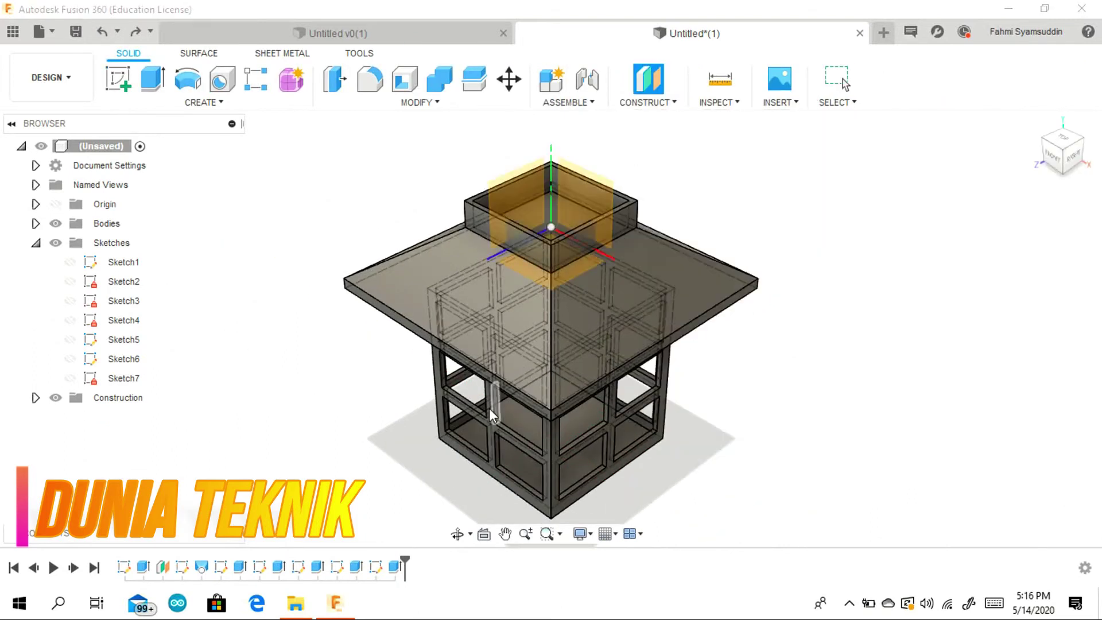
middle_click_drag(546, 294, 545, 197)
left_click(566, 167)
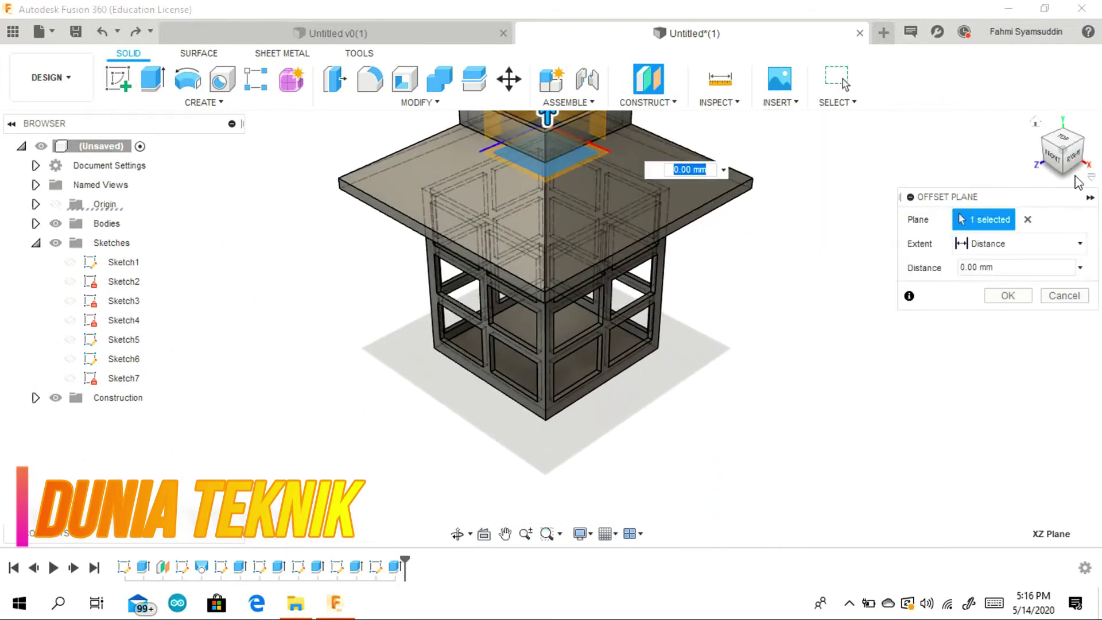
left_click(1053, 157)
left_click_drag(545, 172, 565, 466)
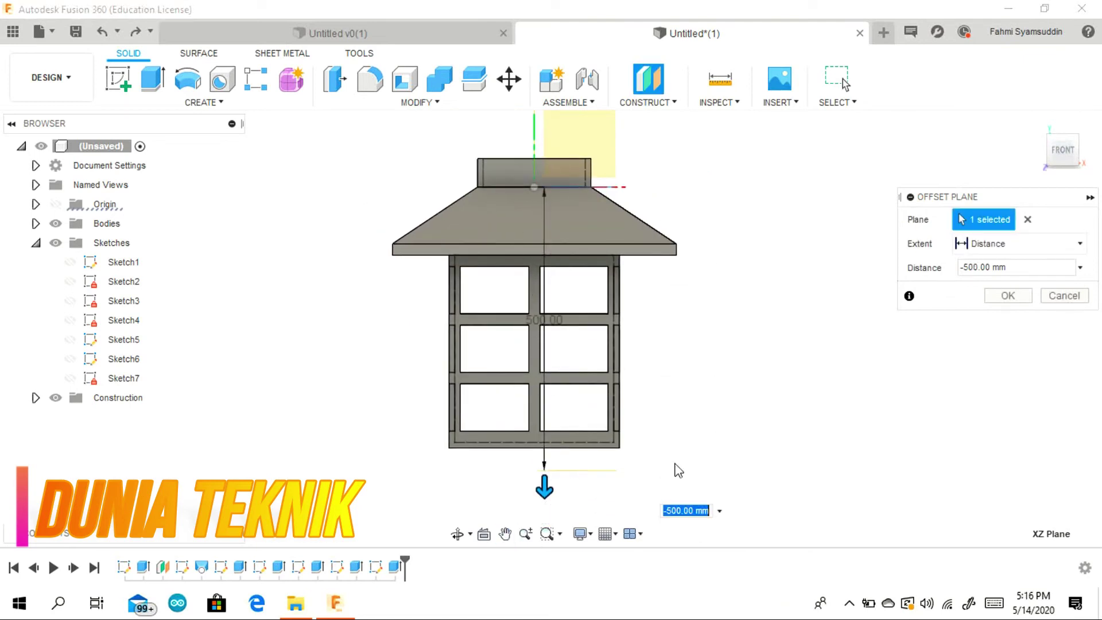
left_click(1002, 297)
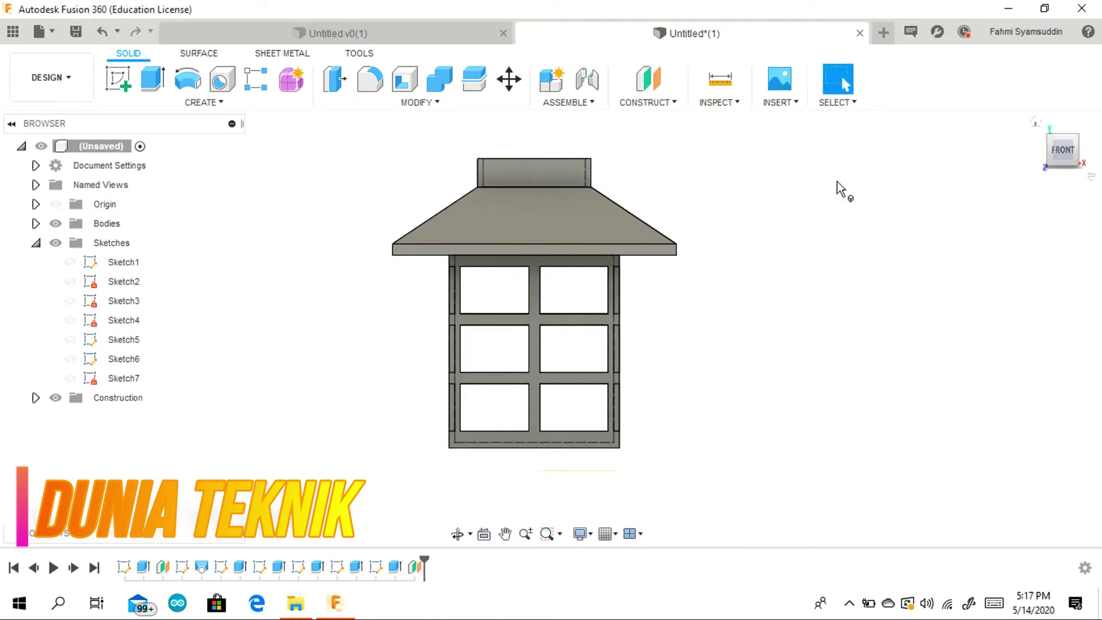
left_click(1043, 131)
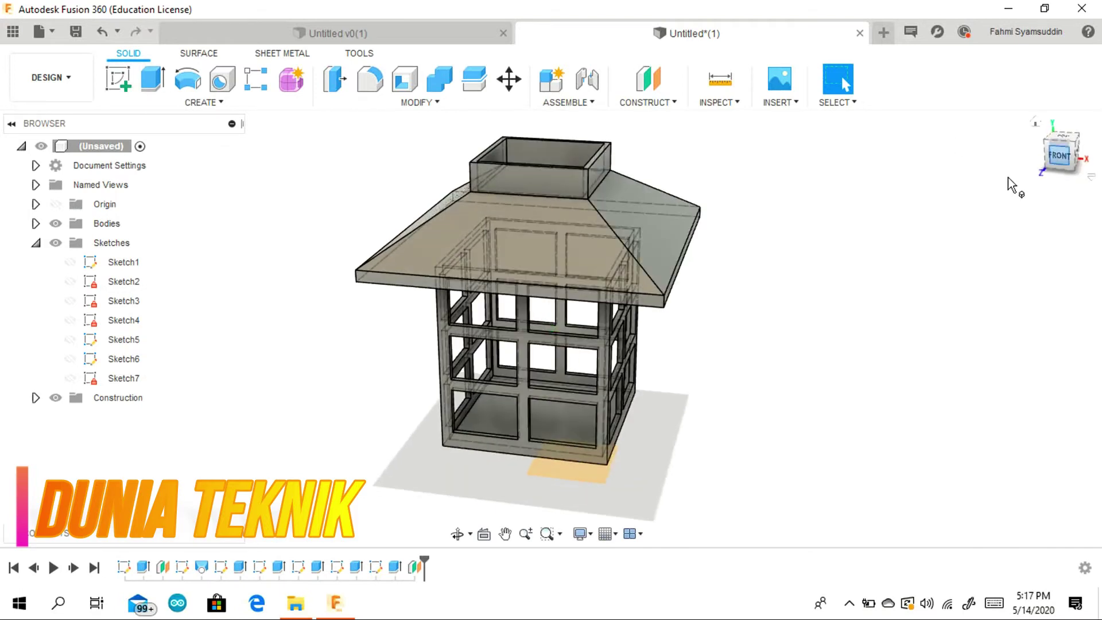
Step: Sketch a 400 x 400 mm center rectangle at the origin on the offset construction plane below the housing
left_click(118, 79)
left_click(542, 468)
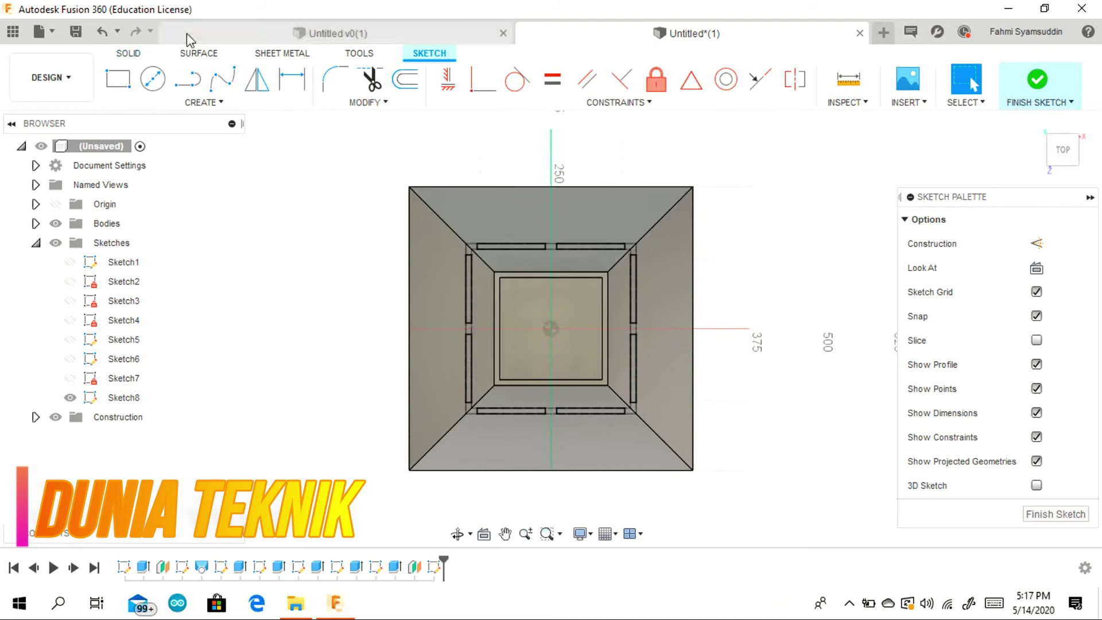
left_click(202, 109)
mouse_move(207, 141)
left_click(274, 143)
left_click(232, 104)
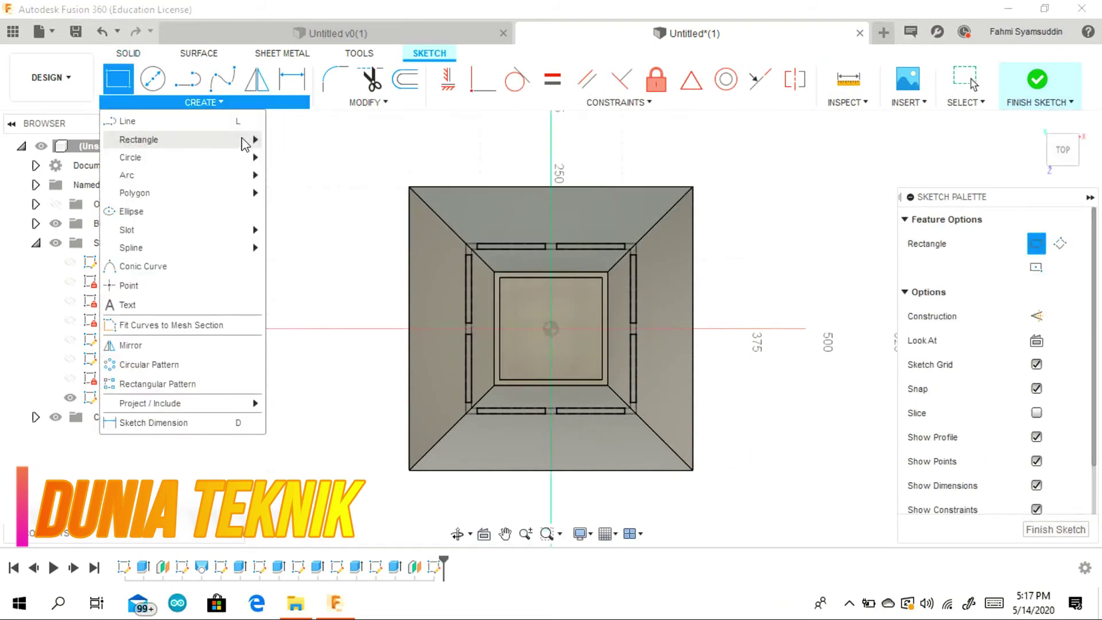
mouse_move(247, 140)
left_click(296, 180)
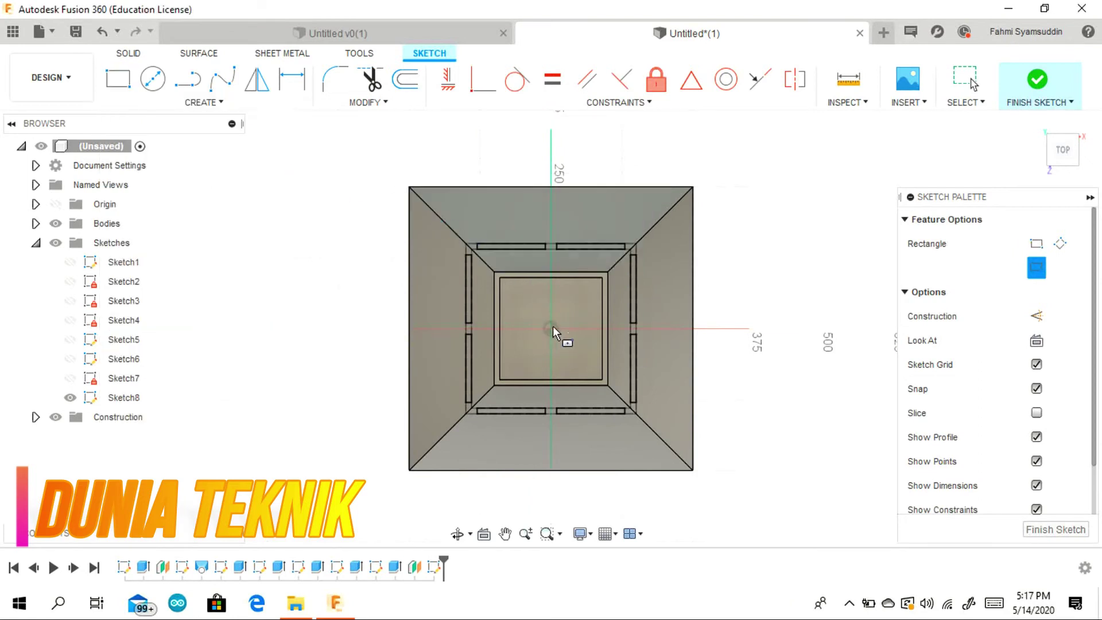
left_click(550, 328)
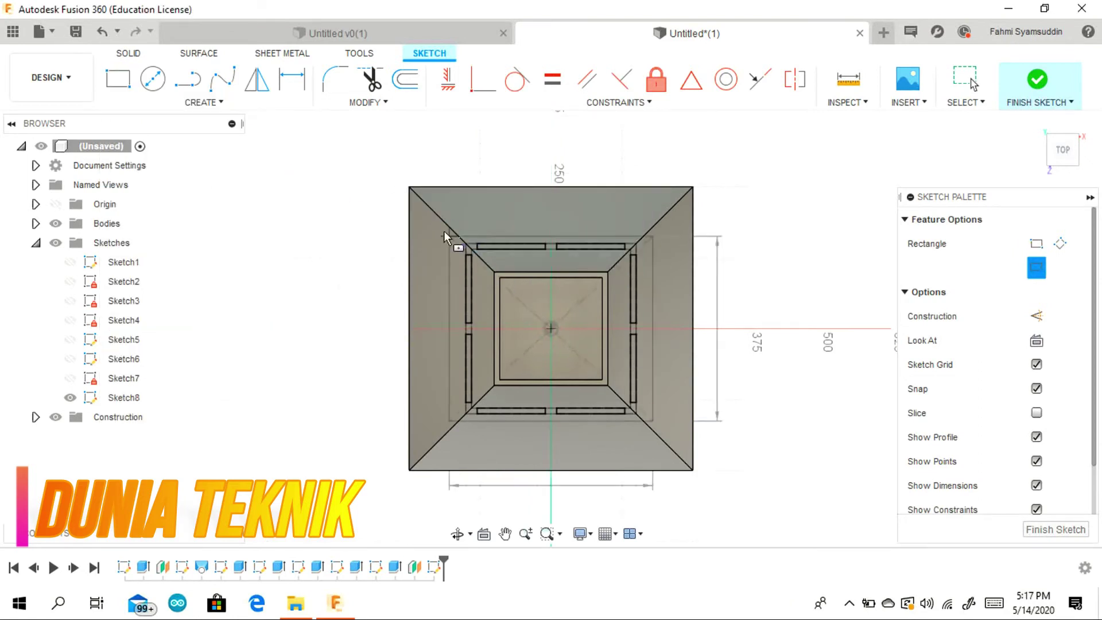
type("400")
key("Tab")
type("400")
key("Return")
Step: Show Sketch7 and loft the 400 mm square up to the square underside of the lantern housing
left_click_drag(1078, 150, 1054, 125)
middle_click_drag(887, 278, 888, 163)
scroll(689, 367, "down", 3)
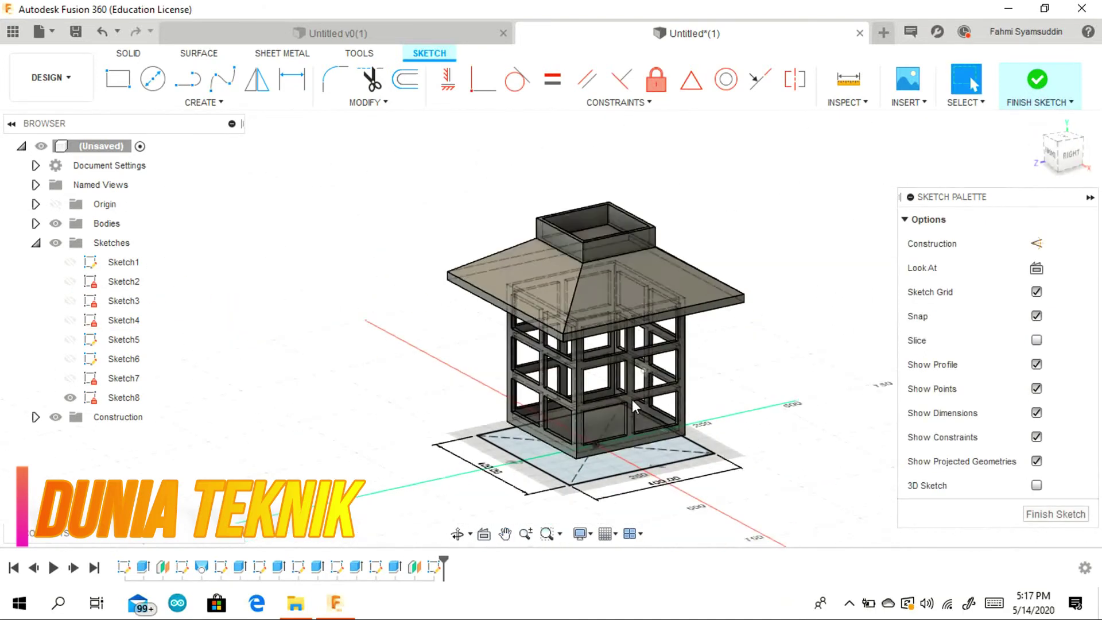
scroll(488, 409, "up", 3)
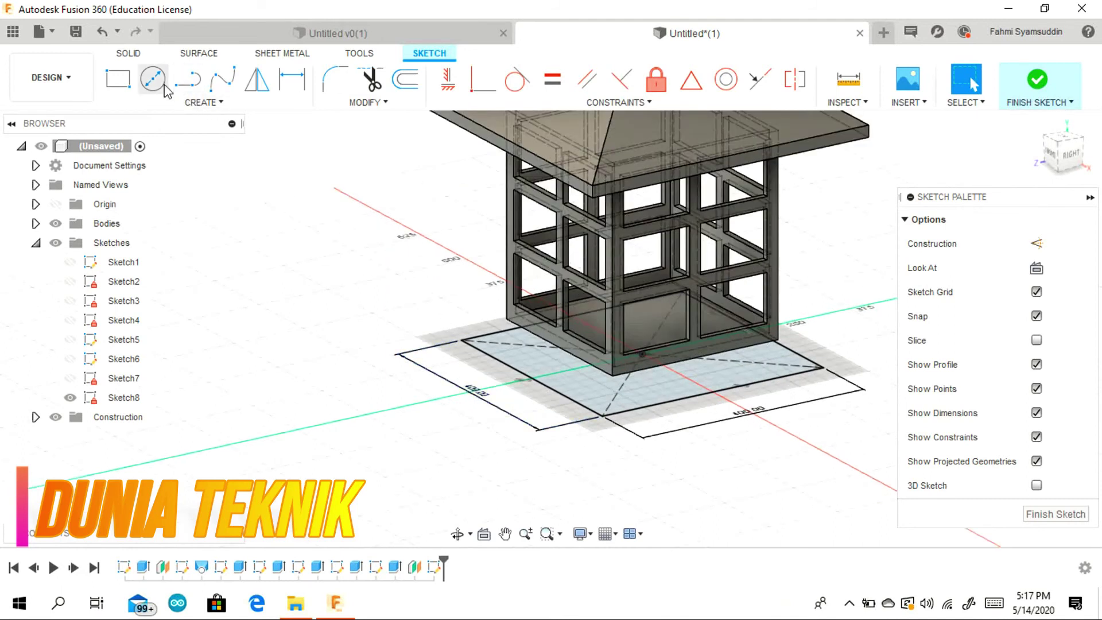
left_click(128, 53)
left_click(204, 106)
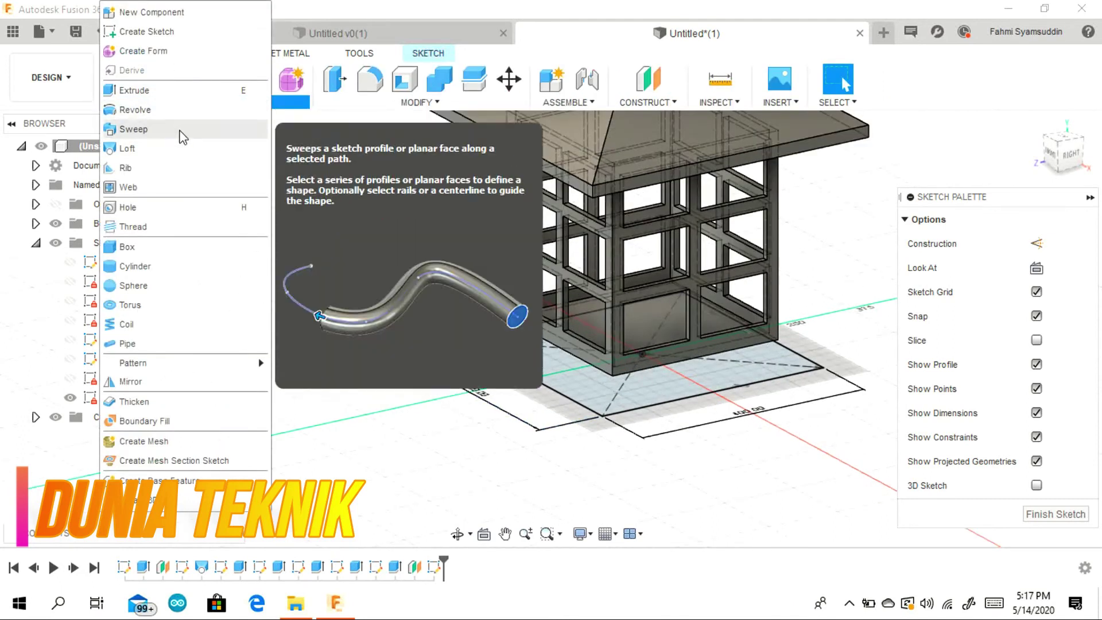
left_click(184, 148)
left_click(581, 398)
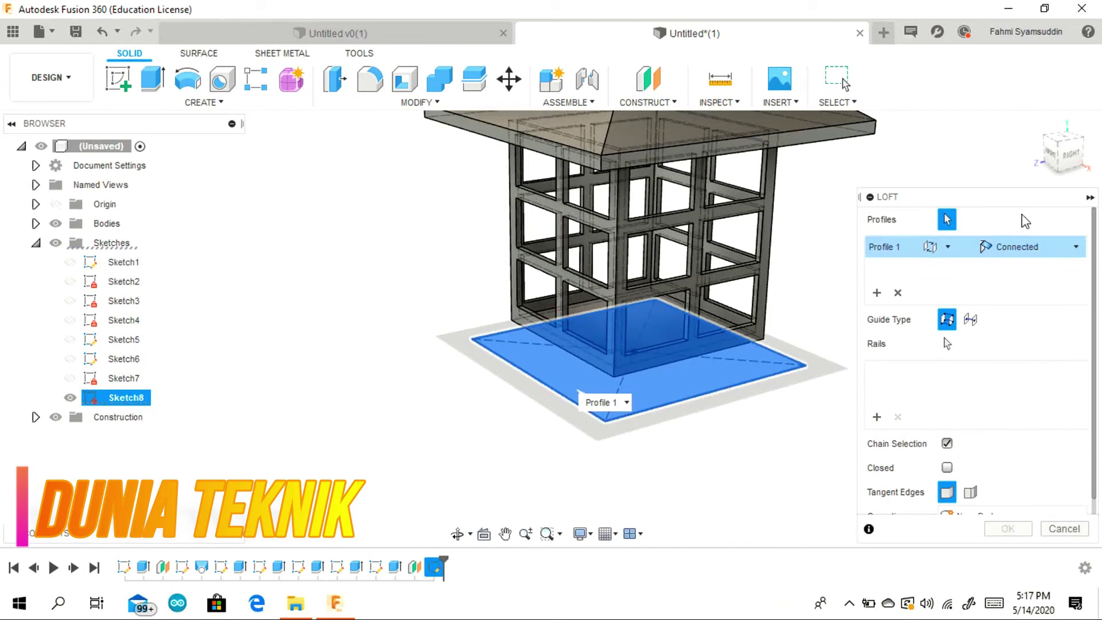
left_click(1066, 167)
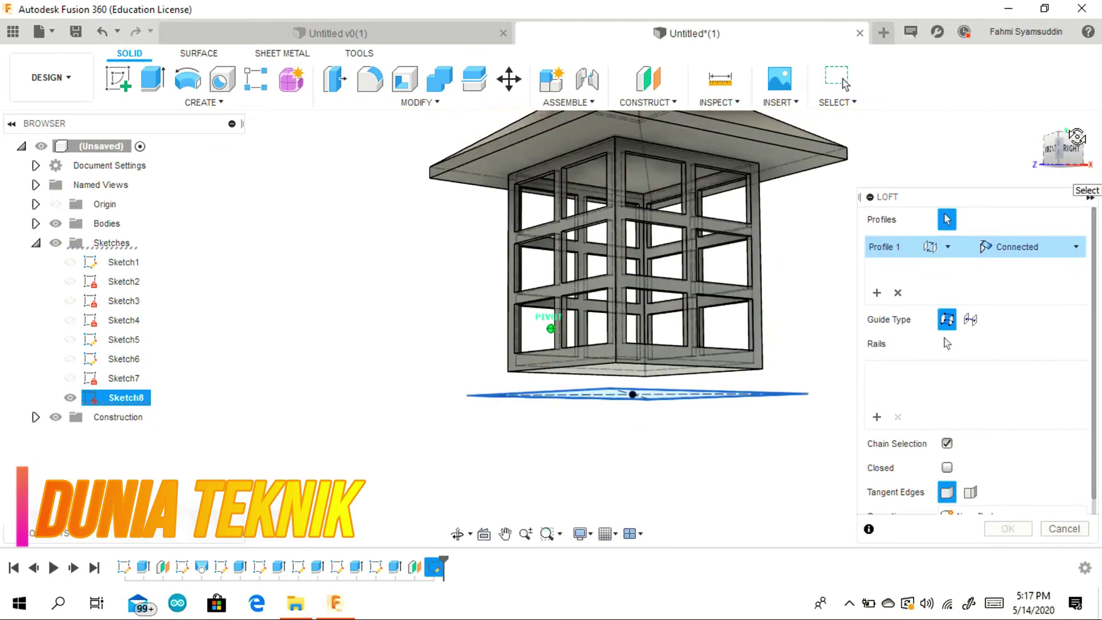
left_click(70, 379)
scroll(660, 396, "down", 5)
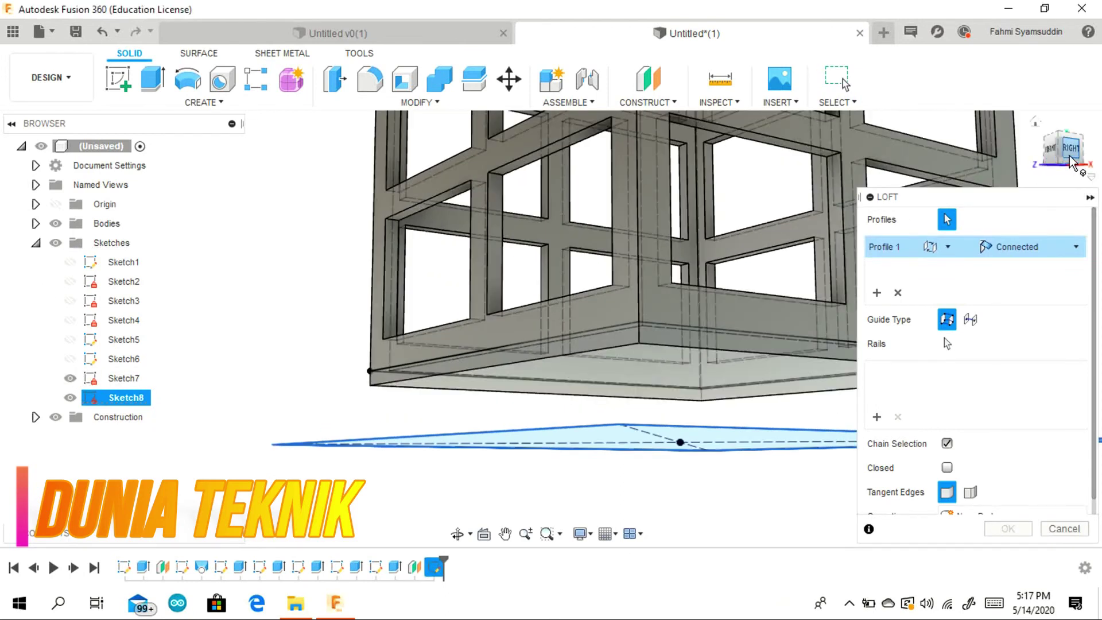
left_click(1071, 163)
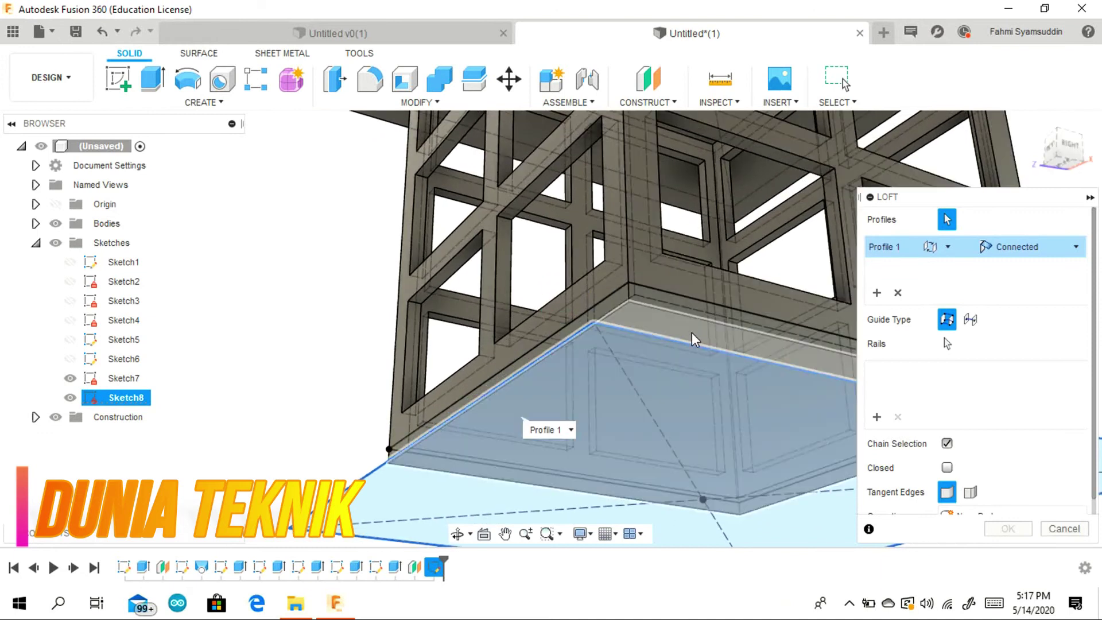
left_click(695, 339)
scroll(402, 396, "up", 3)
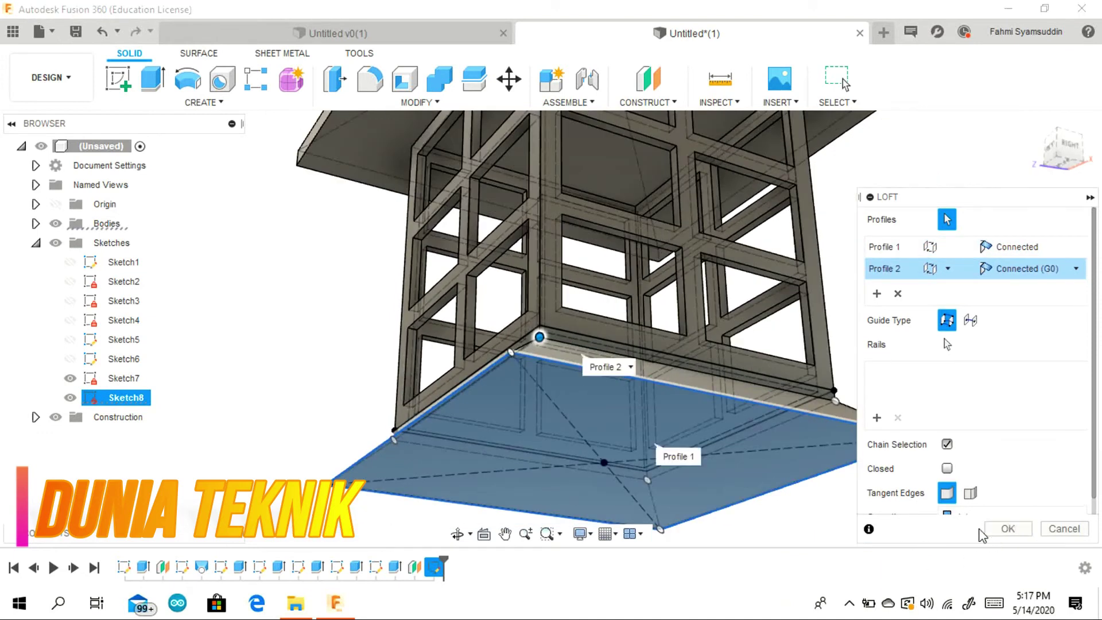
left_click(986, 529)
Step: Extrude the underside of the lofted base 15 mm downward, joined to the body
left_click(153, 79)
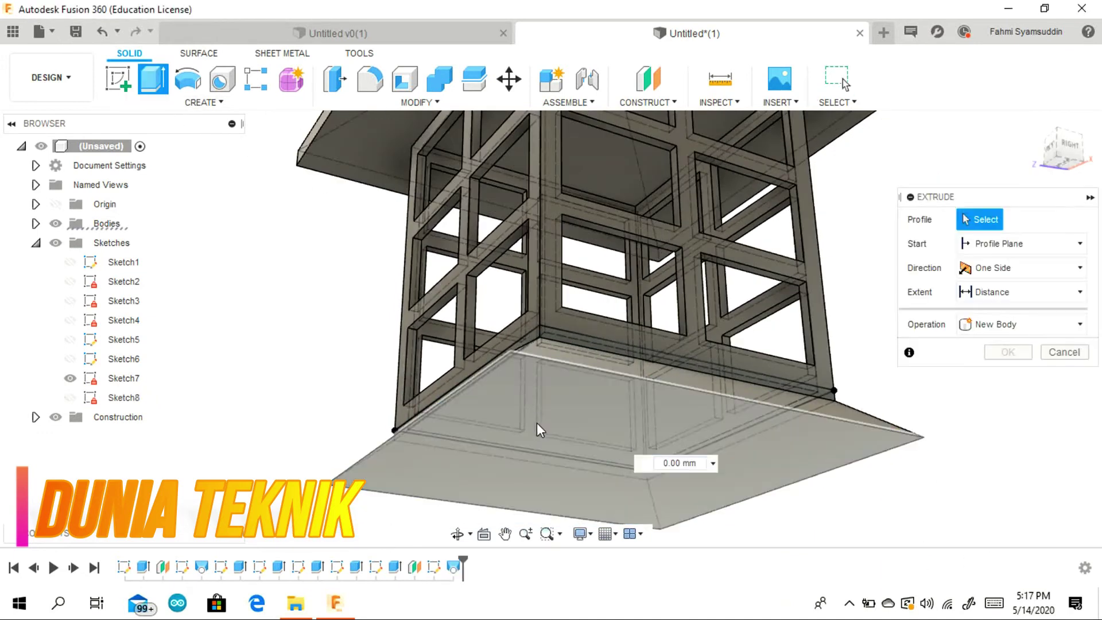
left_click(540, 429)
left_click(1063, 161)
left_click(1063, 162)
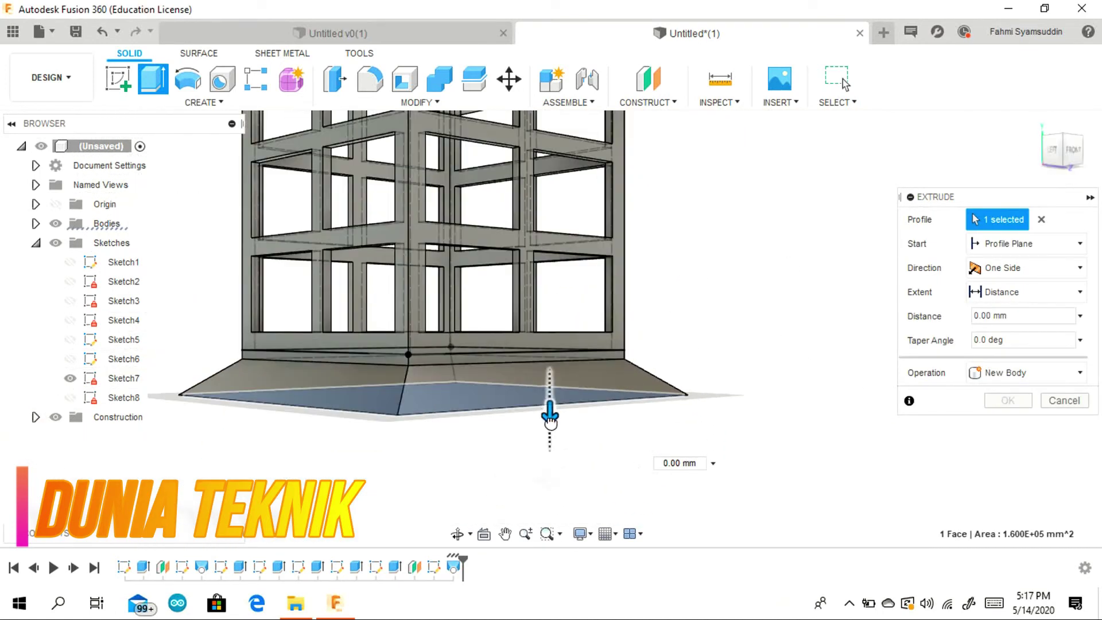
left_click_drag(550, 422, 551, 438)
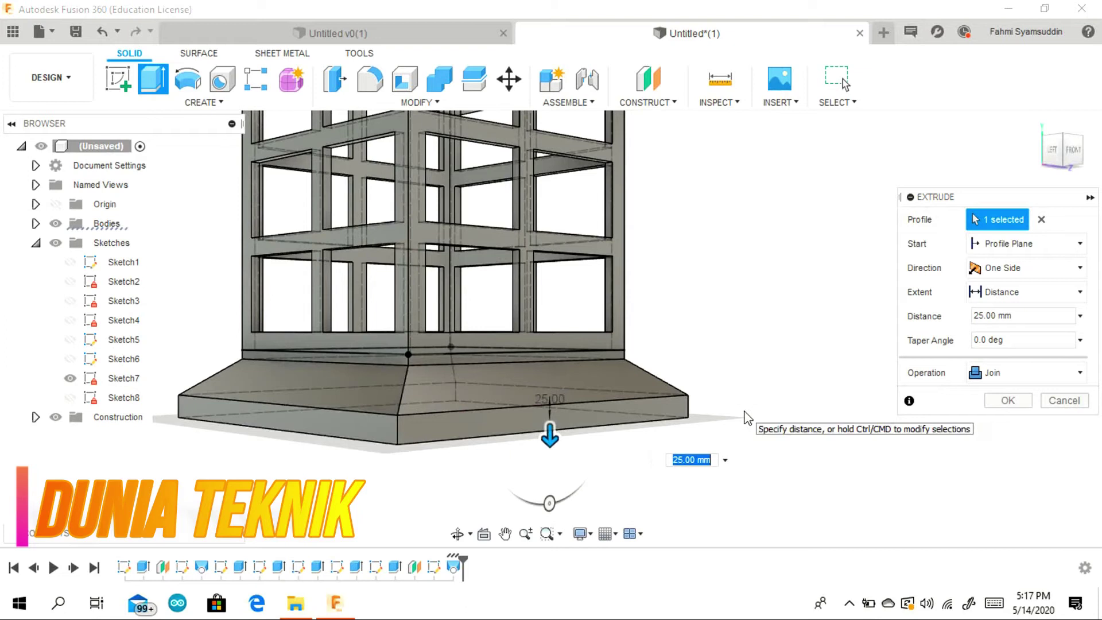
key("Return")
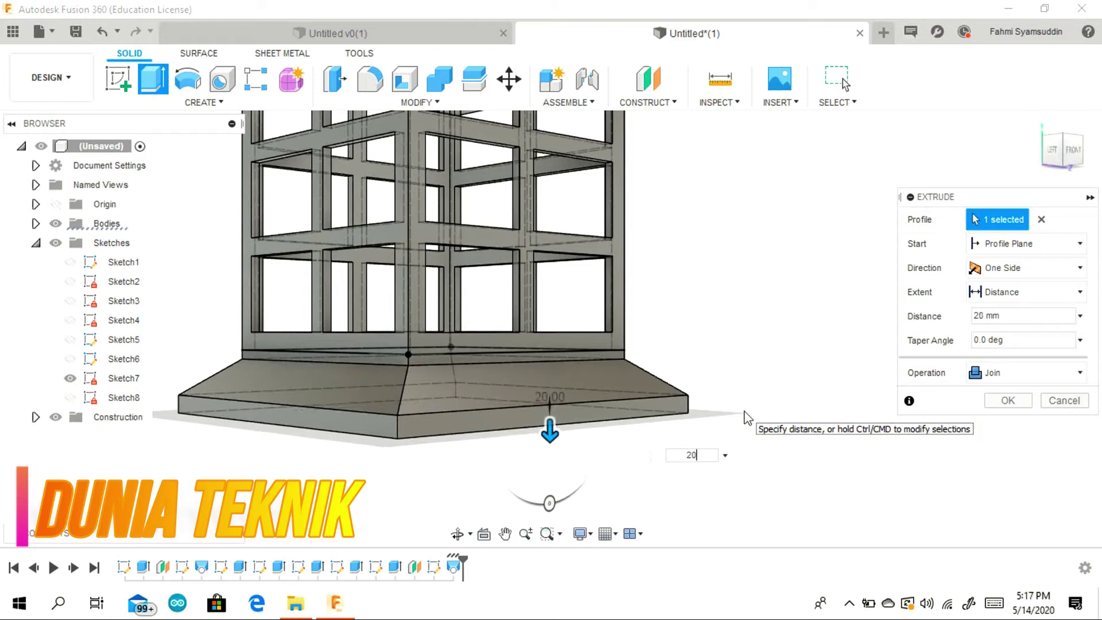
type("15")
key("Return")
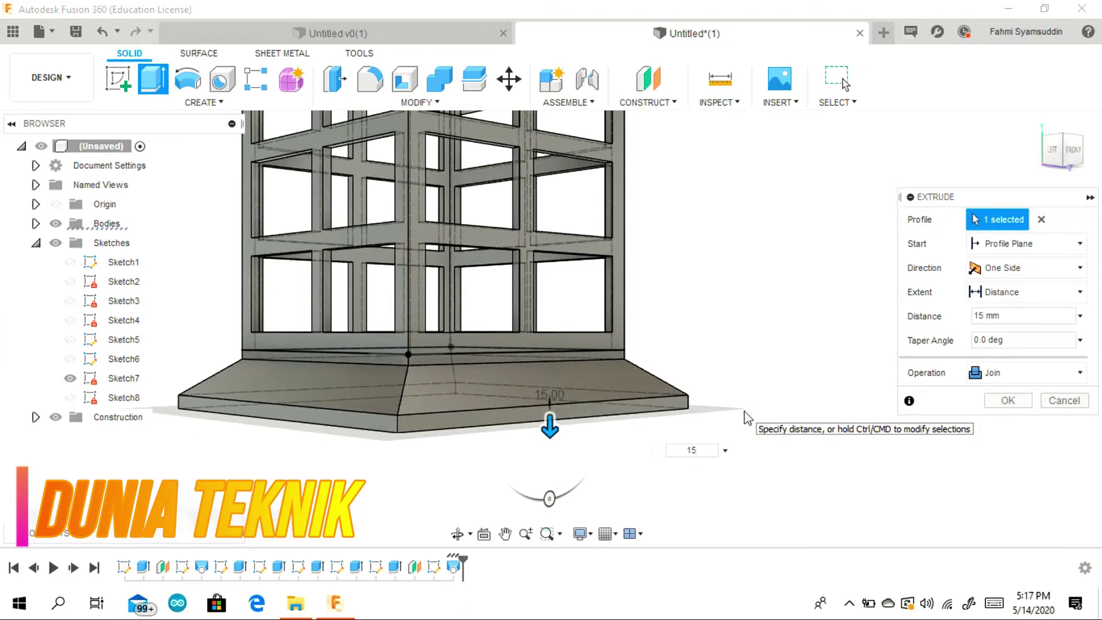
key("Return")
scroll(684, 373, "down", 5)
middle_click_drag(1018, 192, 1032, 119, "shift")
left_click(118, 78)
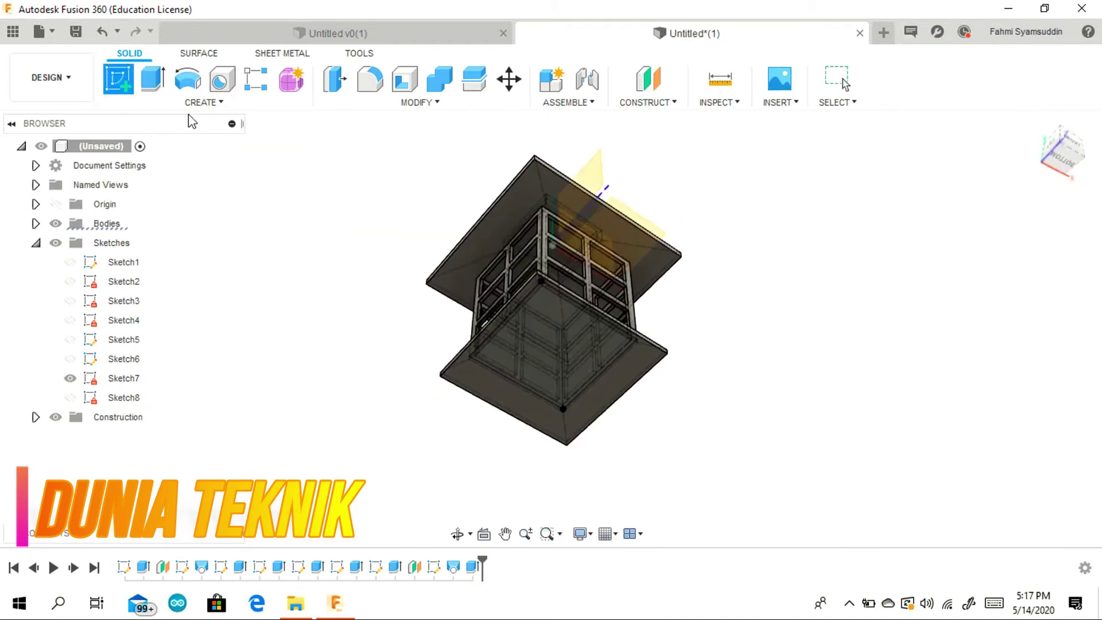
left_click(552, 350)
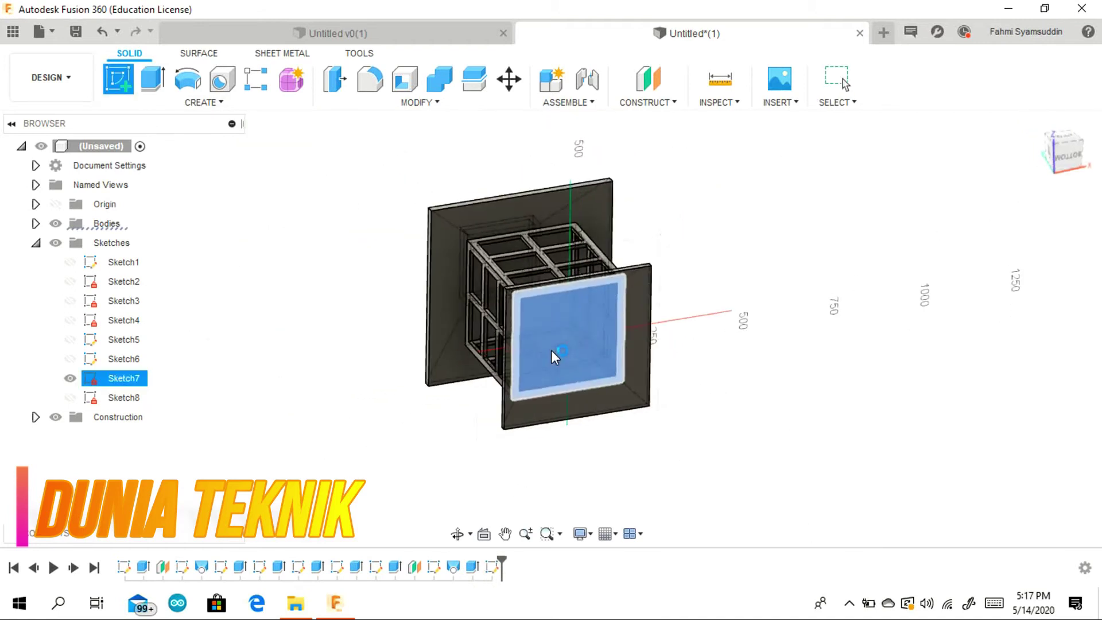
left_click(102, 31)
Step: Sketch a 100 mm diameter circle centred on the origin on the underside of the base plate
left_click(119, 79)
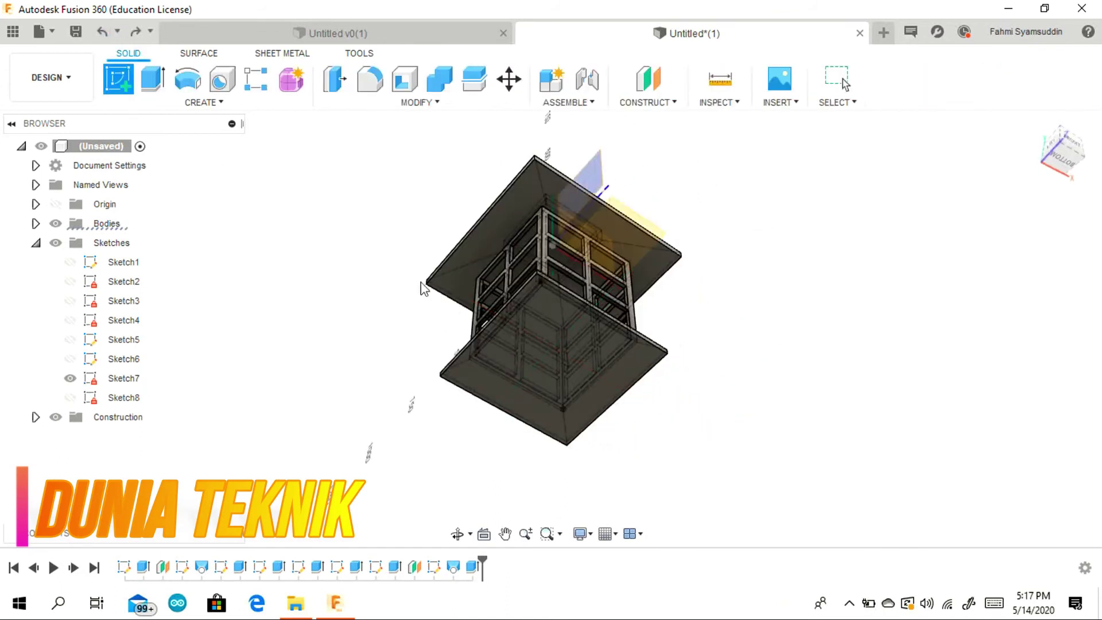
left_click(557, 384)
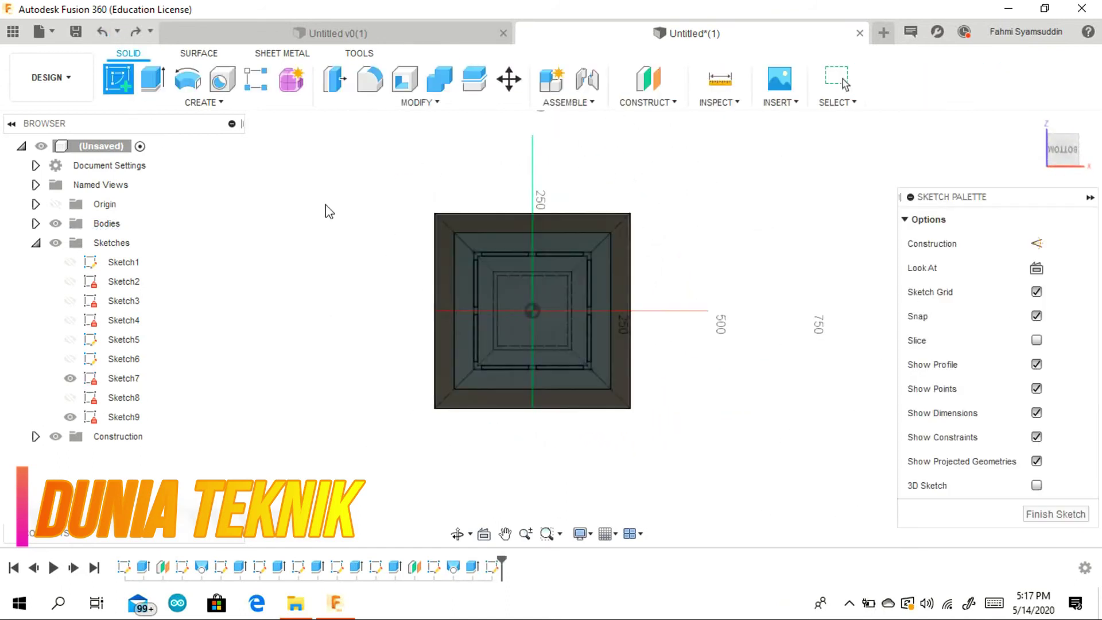
key("c")
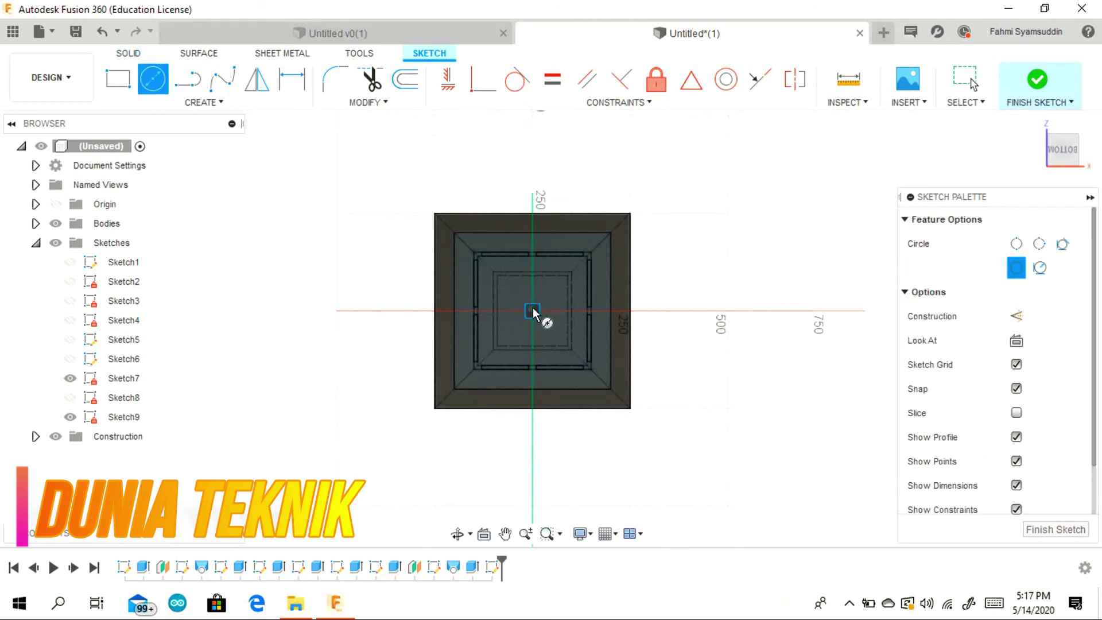
left_click(532, 309)
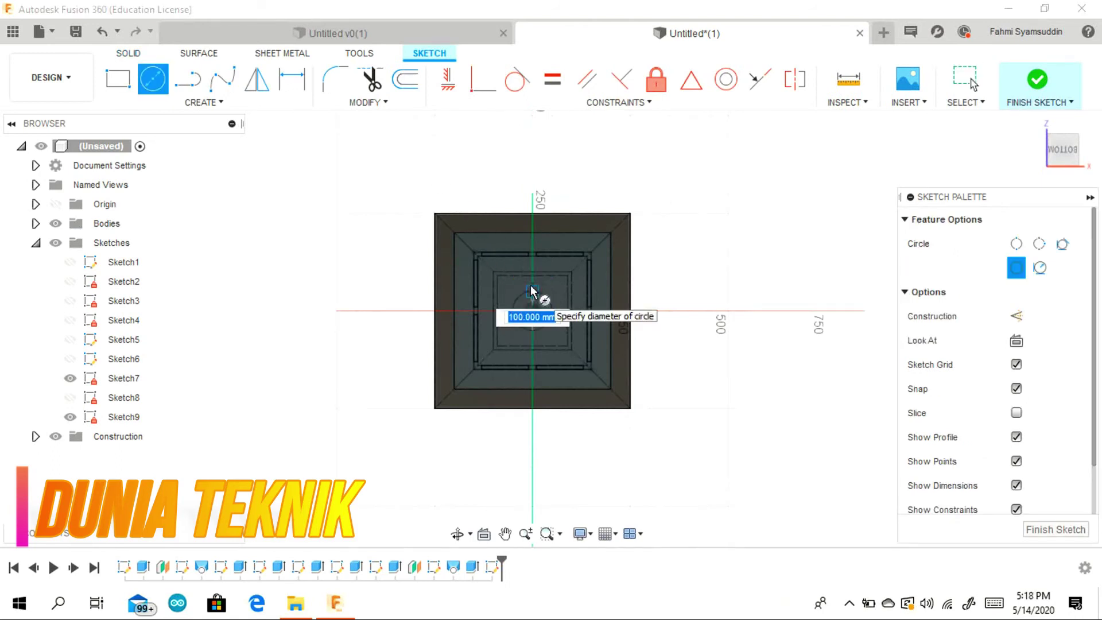
key("Escape")
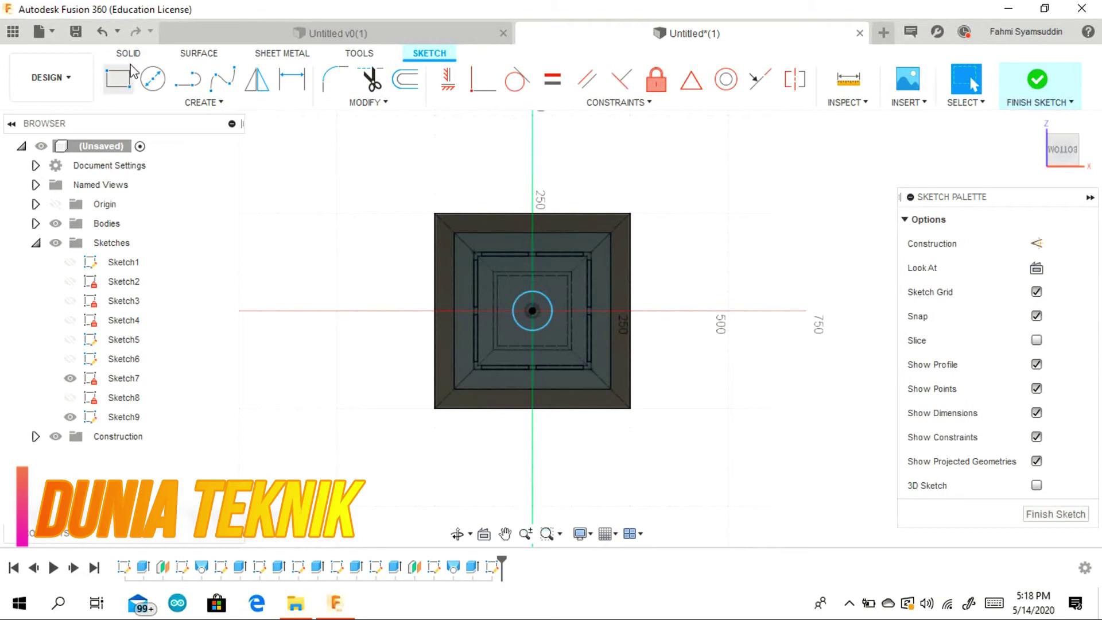
Step: Extrude the circle 350 mm downward as a pedestal column joined to the lantern
left_click(130, 54)
left_click(153, 79)
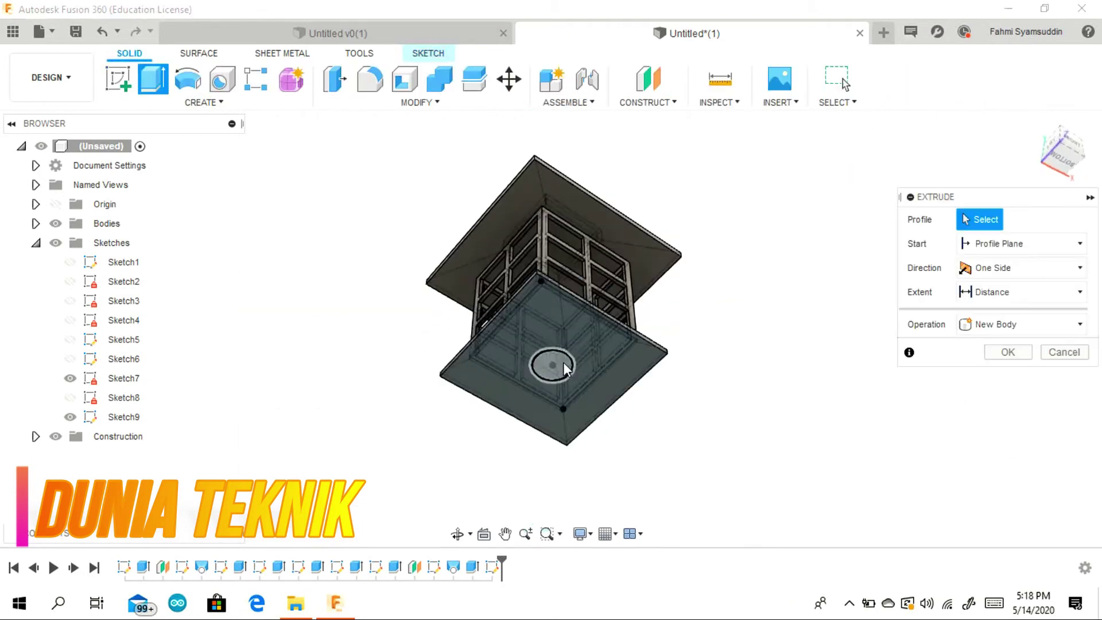
left_click(562, 363)
left_click(1056, 150)
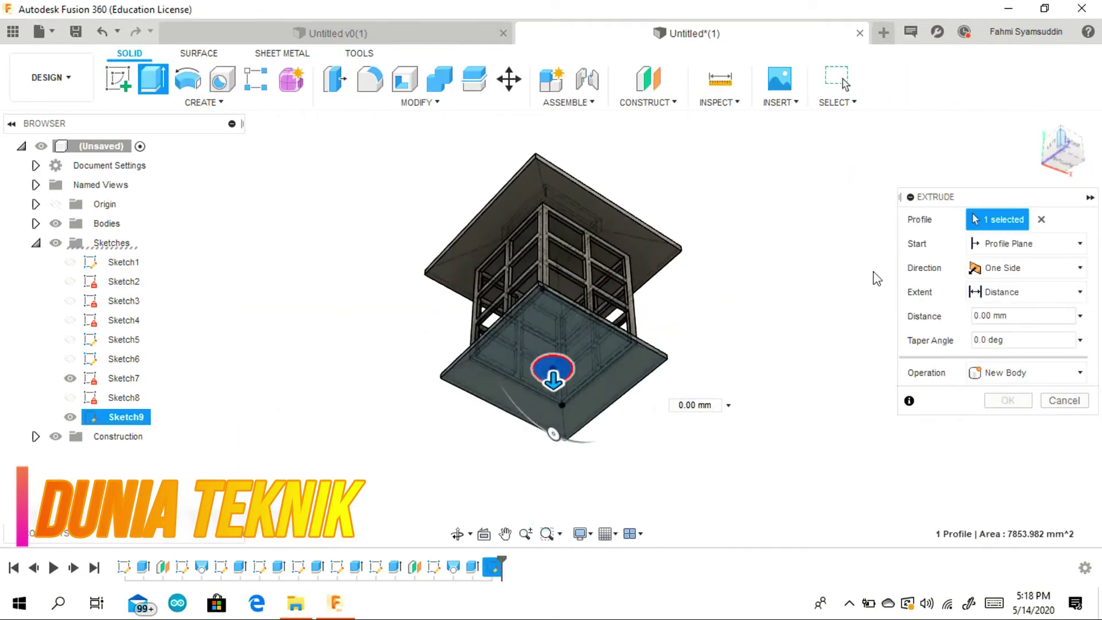
type("300")
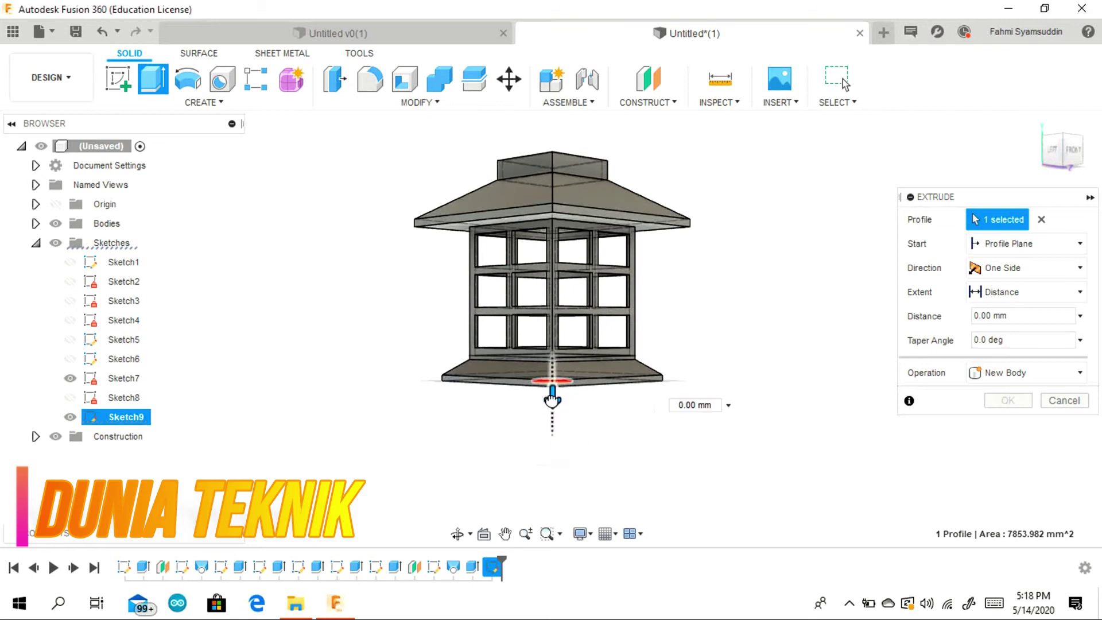
key("Return")
middle_click_drag(715, 413, 737, 361)
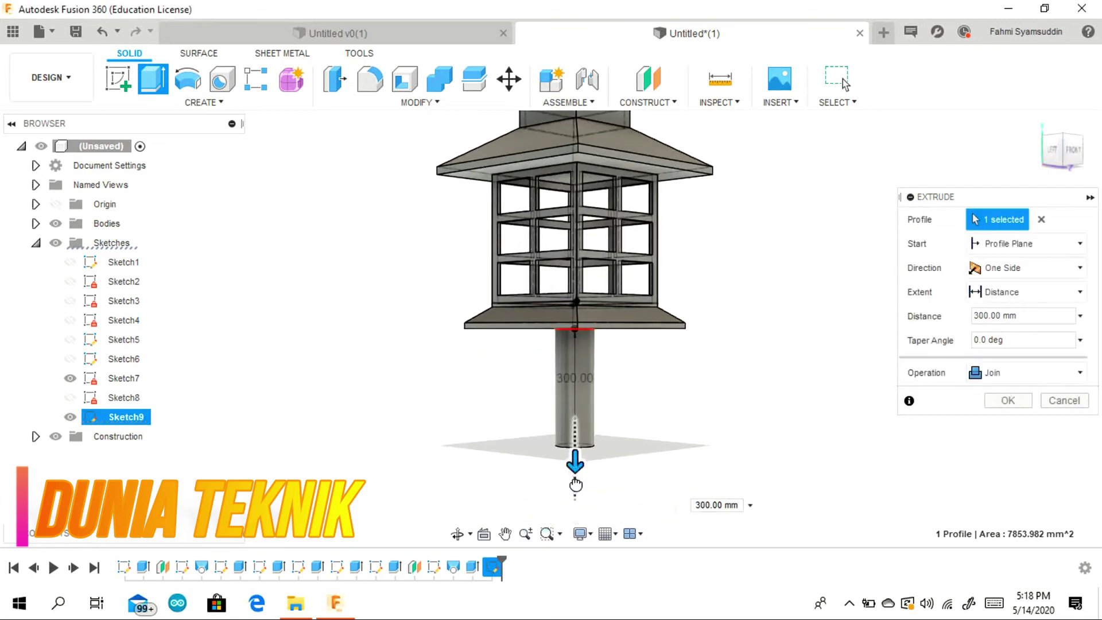
left_click_drag(573, 464, 581, 482)
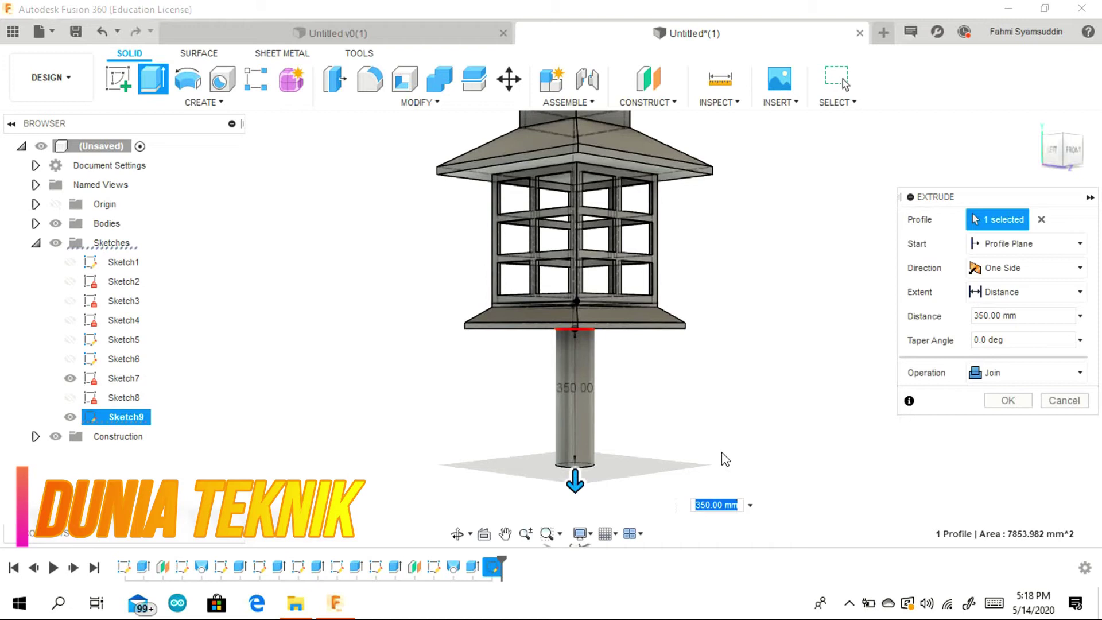
left_click(1003, 401)
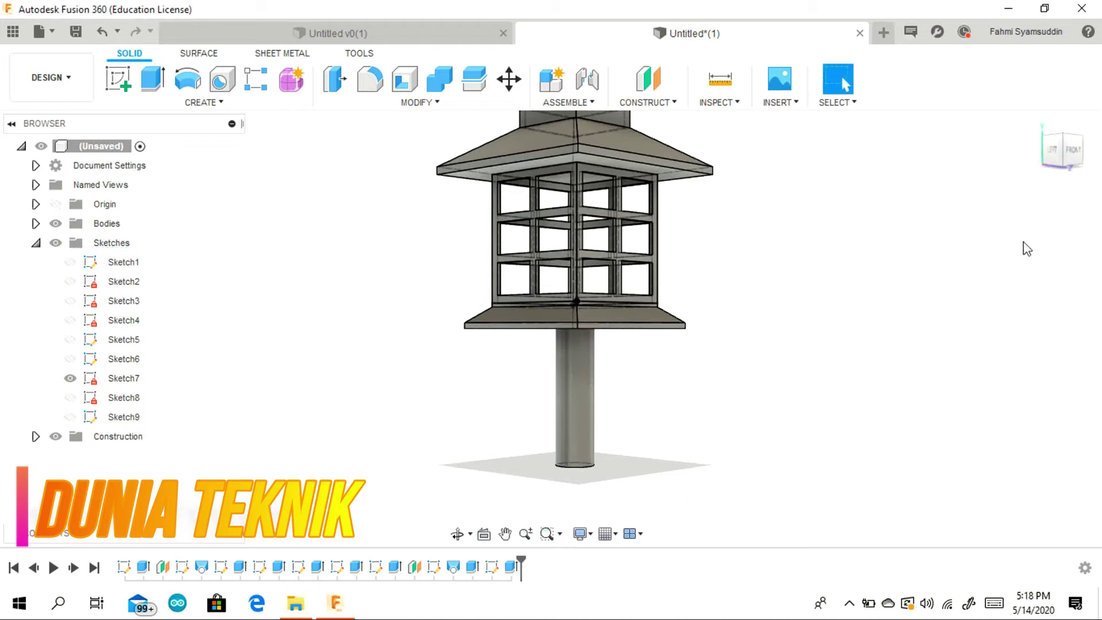
Step: Extrude the column's bottom face 50 mm downward with a 65 degree taper angle, joined as a flared foot
left_click_drag(1062, 152, 1051, 138)
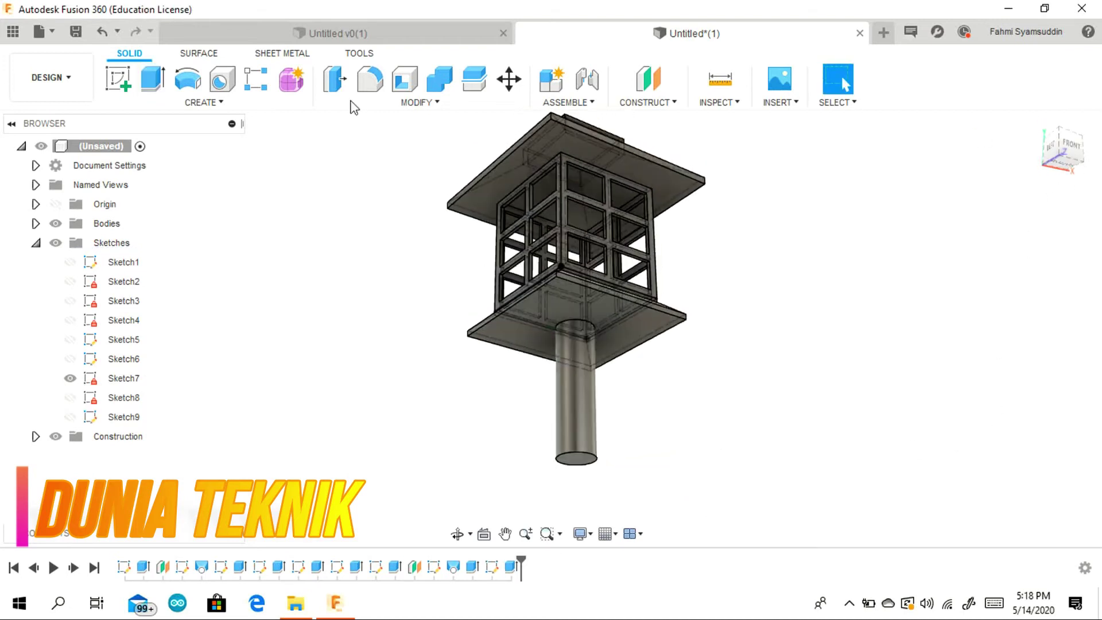
left_click(153, 80)
left_click(580, 457)
left_click_drag(576, 458, 581, 508)
type("50")
key("Return")
middle_click_drag(612, 497, 616, 386)
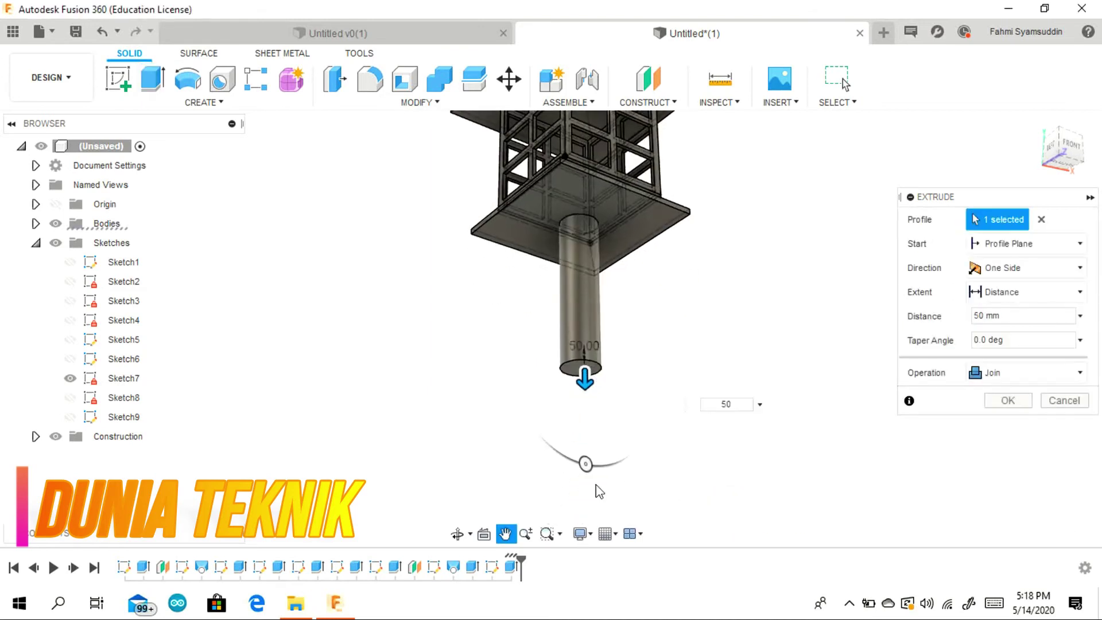
left_click_drag(584, 464, 521, 408)
left_click(1059, 147)
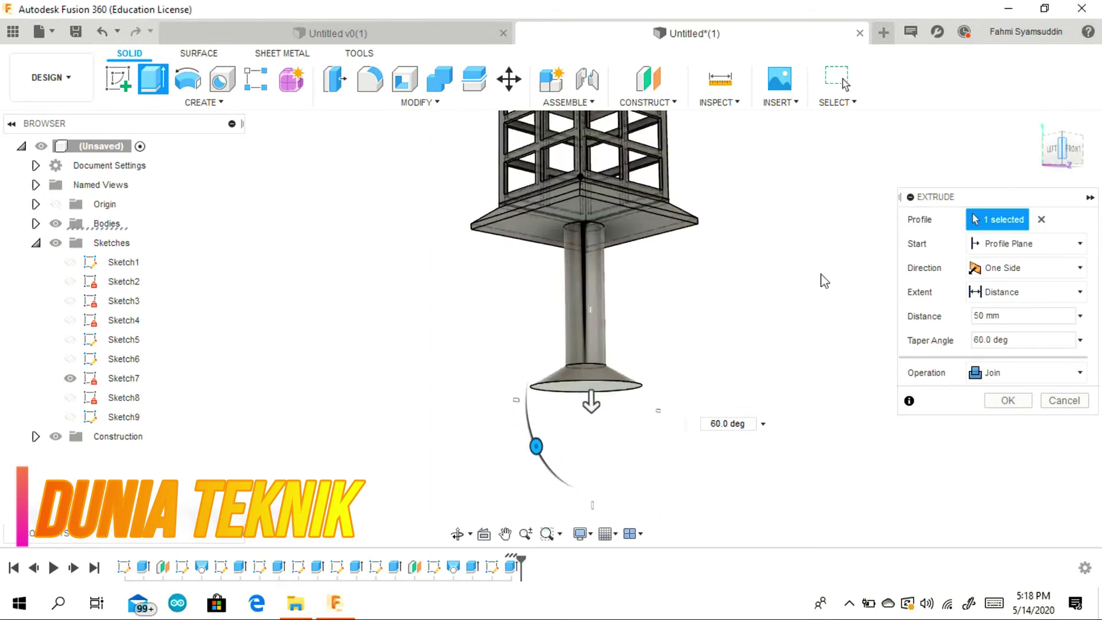
left_click_drag(537, 461, 539, 455)
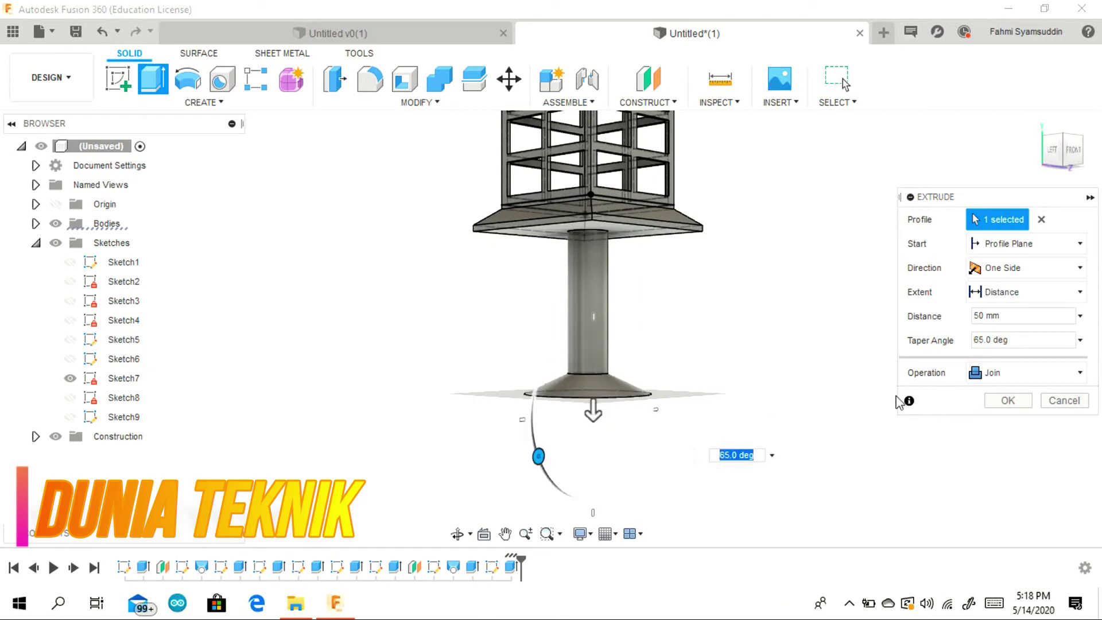
left_click(1001, 405)
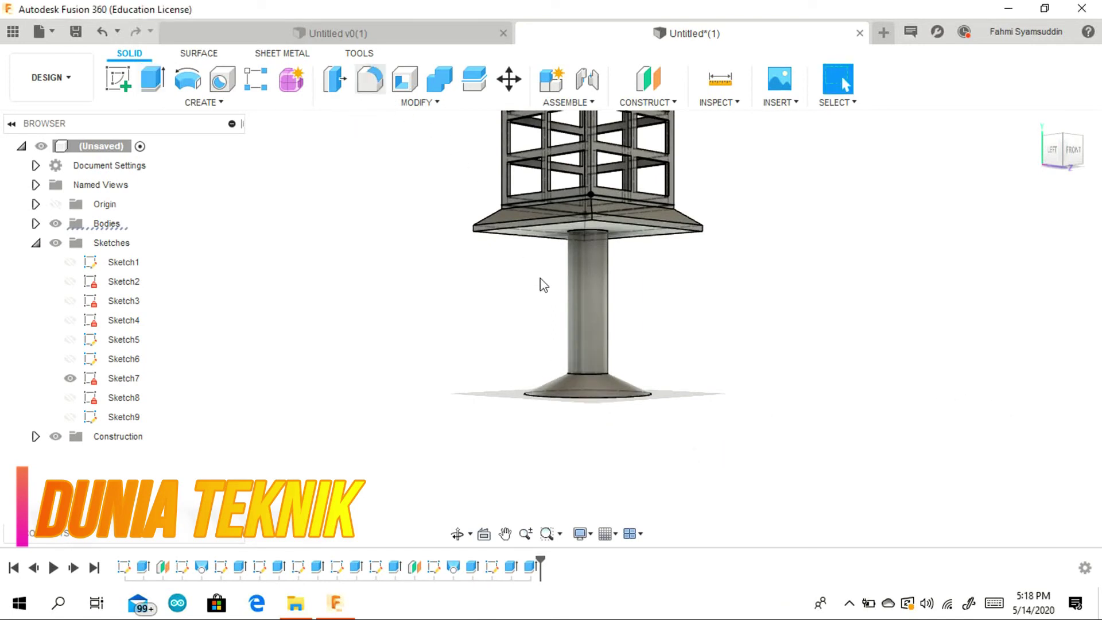
Step: Fillet the edge where the column meets the flared foot with a 200 mm constant radius
key("f")
left_click(591, 372)
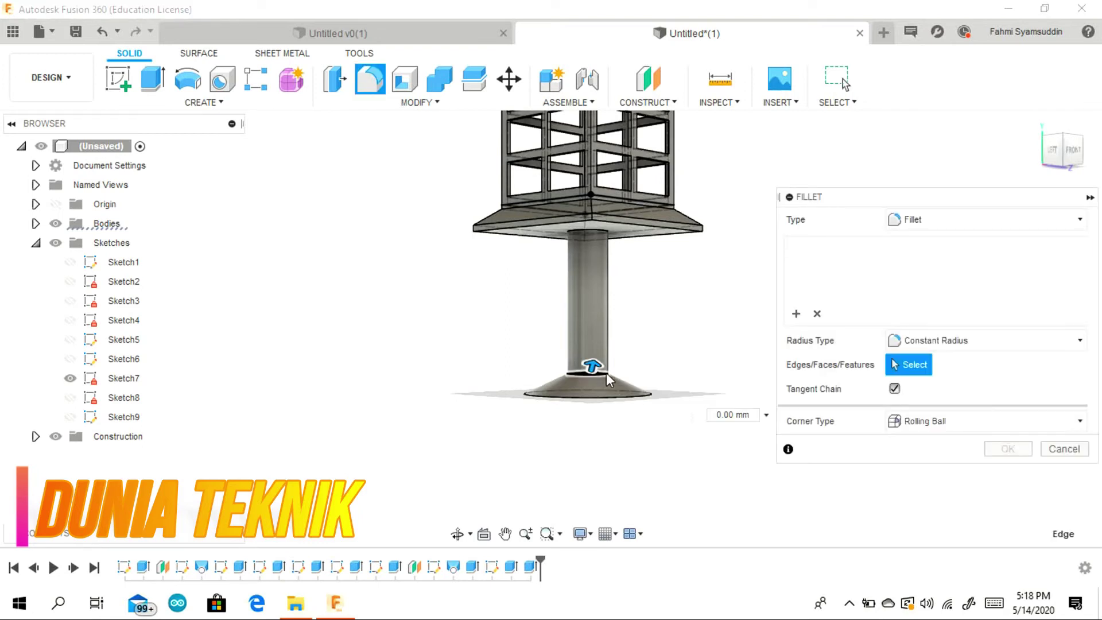
scroll(595, 367, "up", 2)
left_click_drag(594, 364, 590, 354)
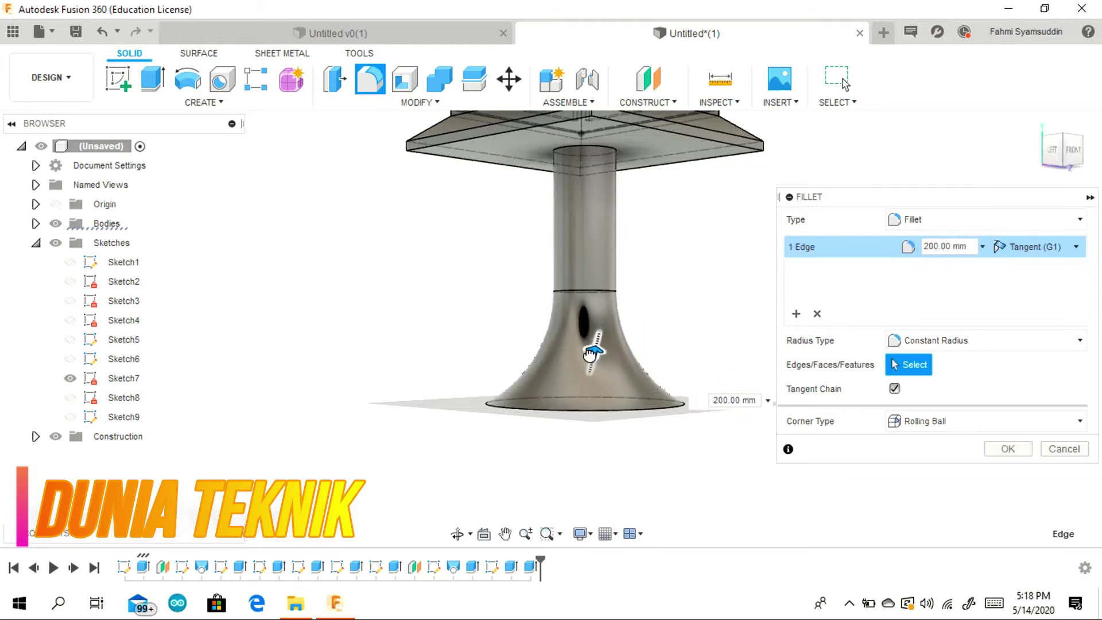
scroll(702, 344, "down", 3)
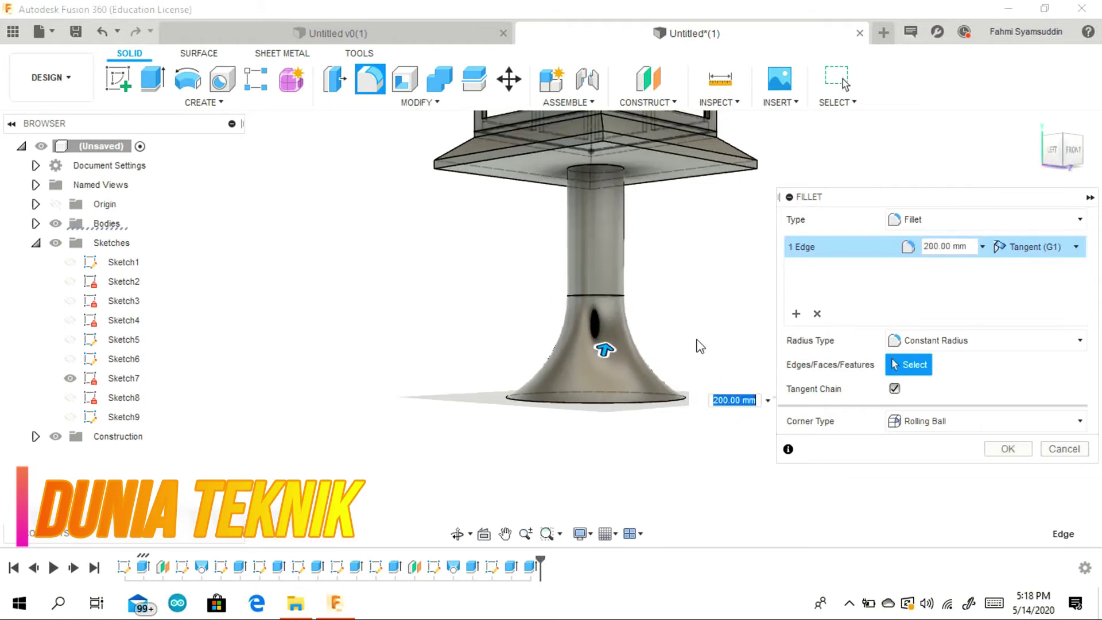
left_click(1007, 448)
Step: Start a new sketch on the underside of the lantern's roof
scroll(826, 315, "up", 4)
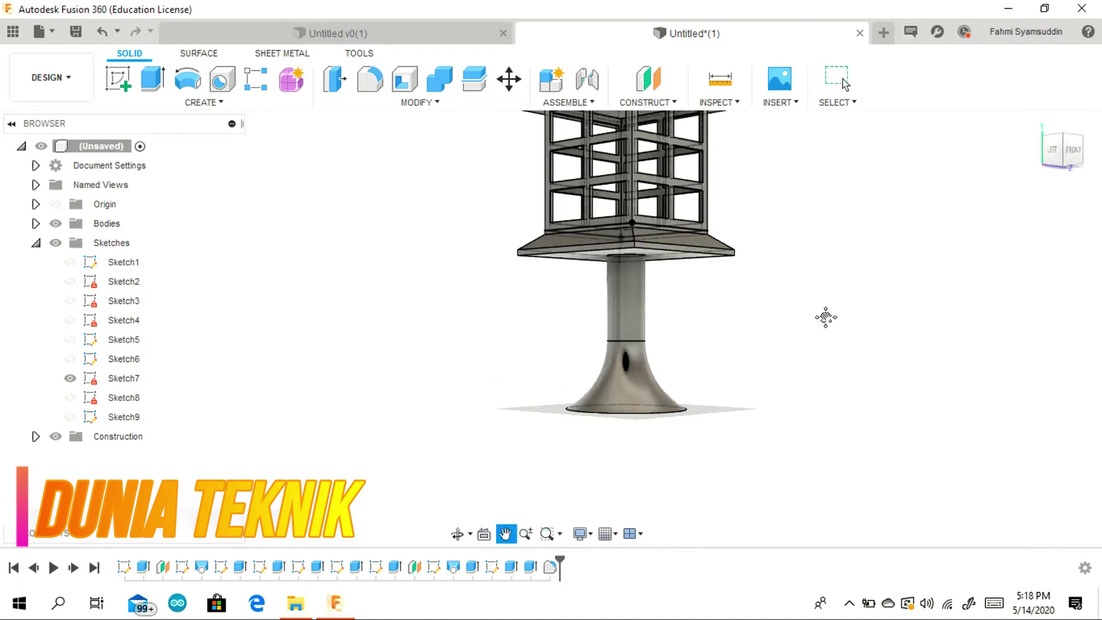
scroll(796, 388, "up", 3)
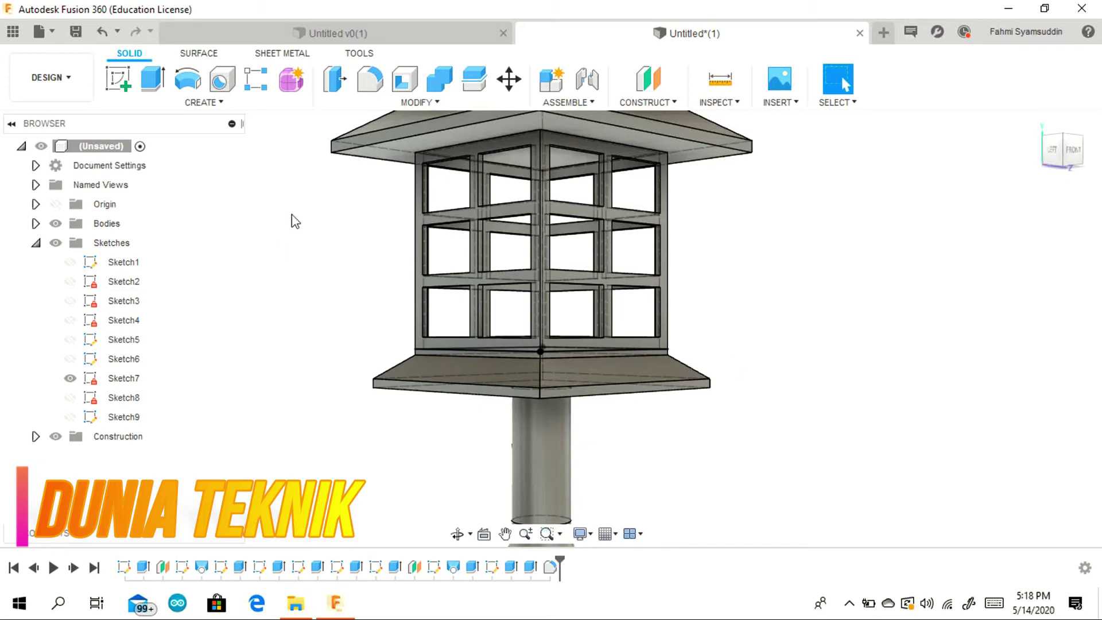
left_click(118, 88)
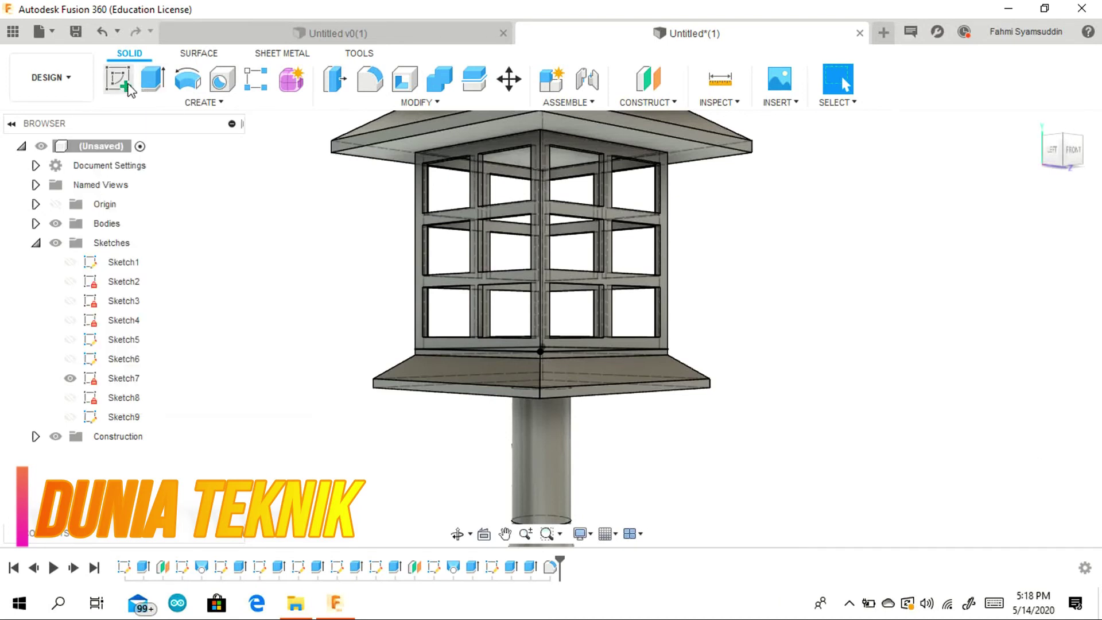
left_click_drag(1054, 129, 1044, 135)
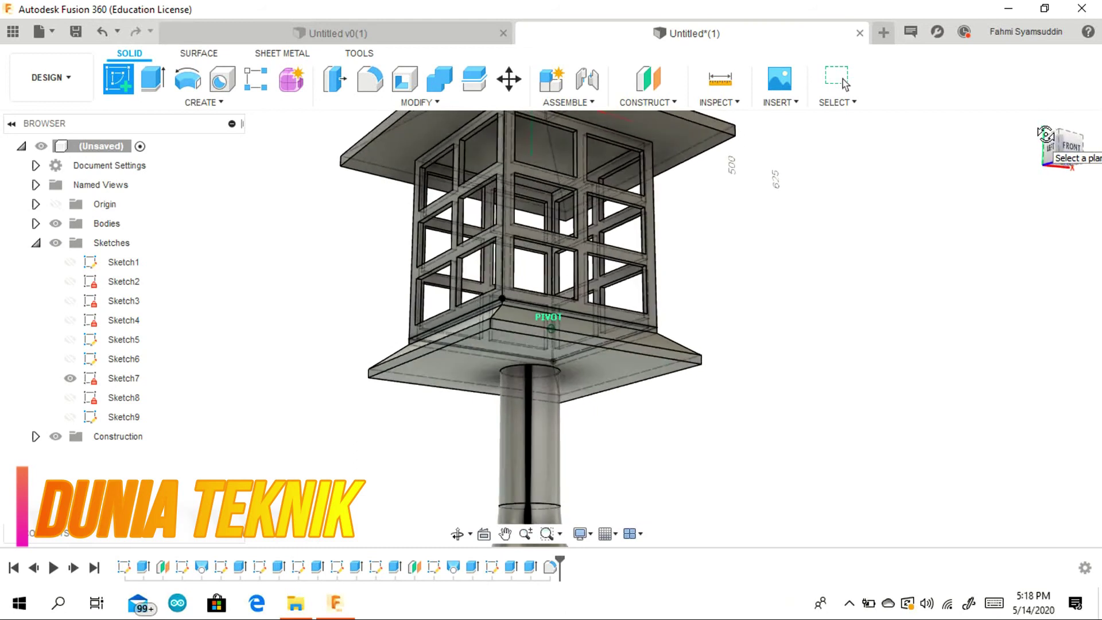
left_click(563, 152)
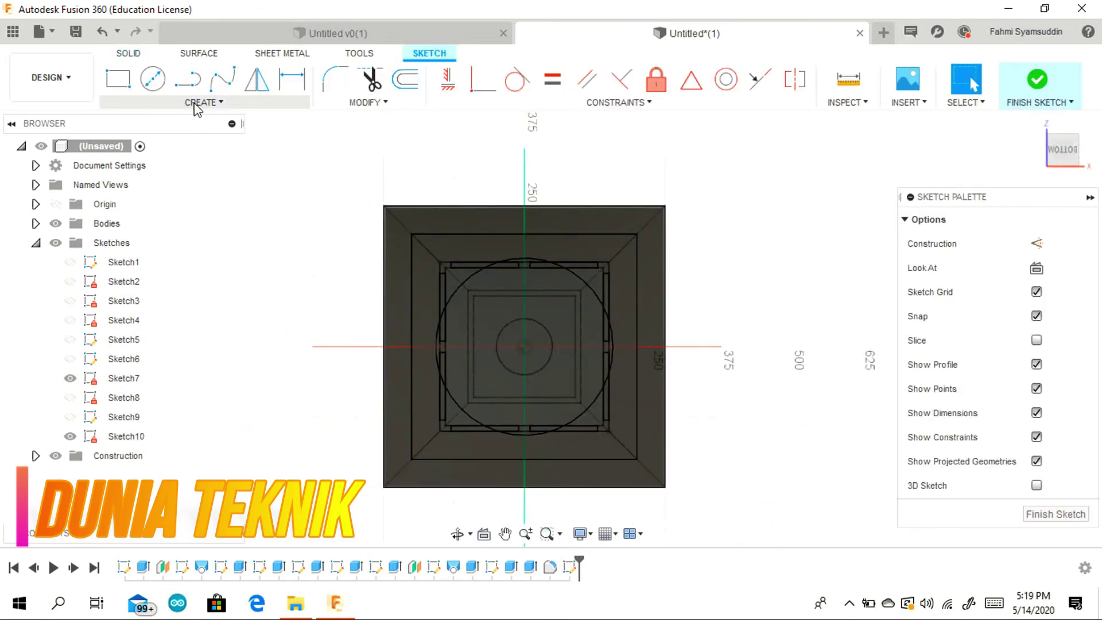
left_click(197, 105)
mouse_move(259, 145)
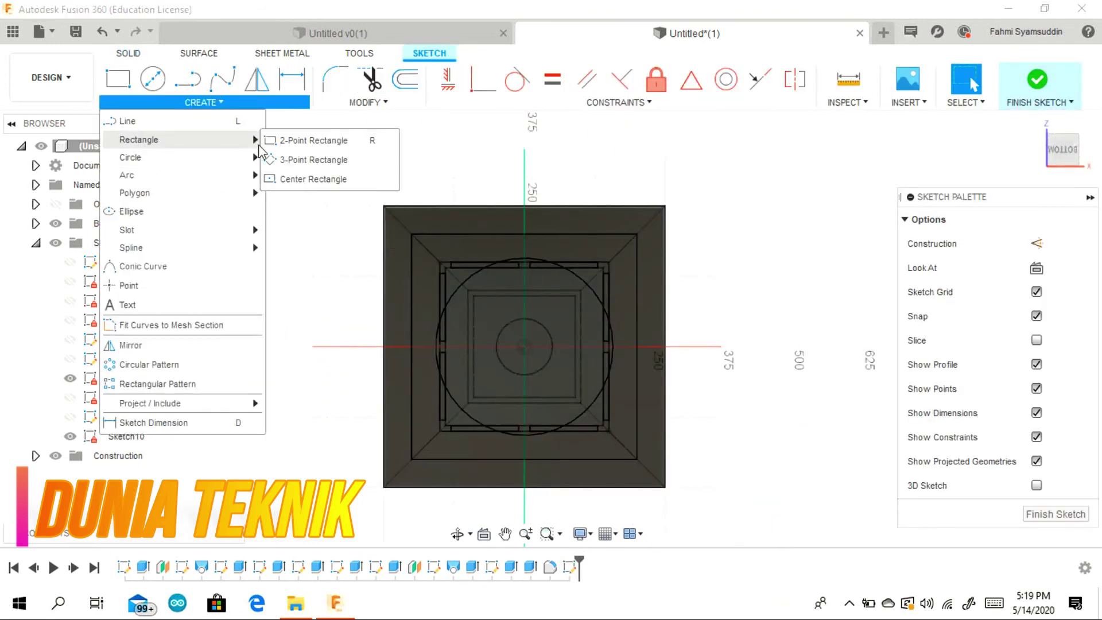
left_click(292, 172)
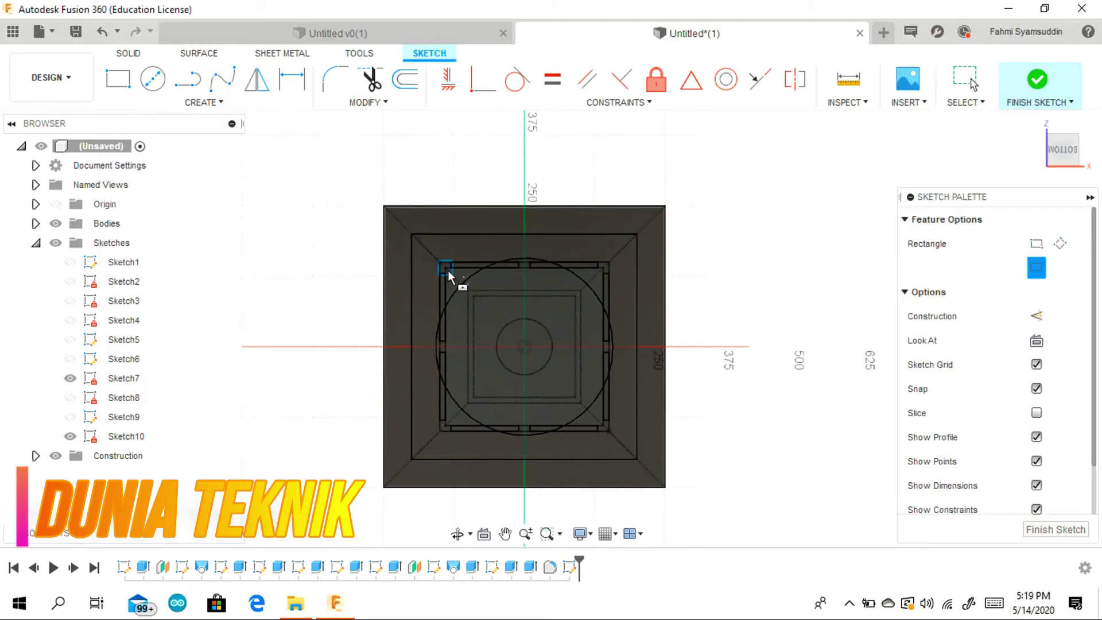
scroll(447, 270, "up", 5)
left_click(445, 266)
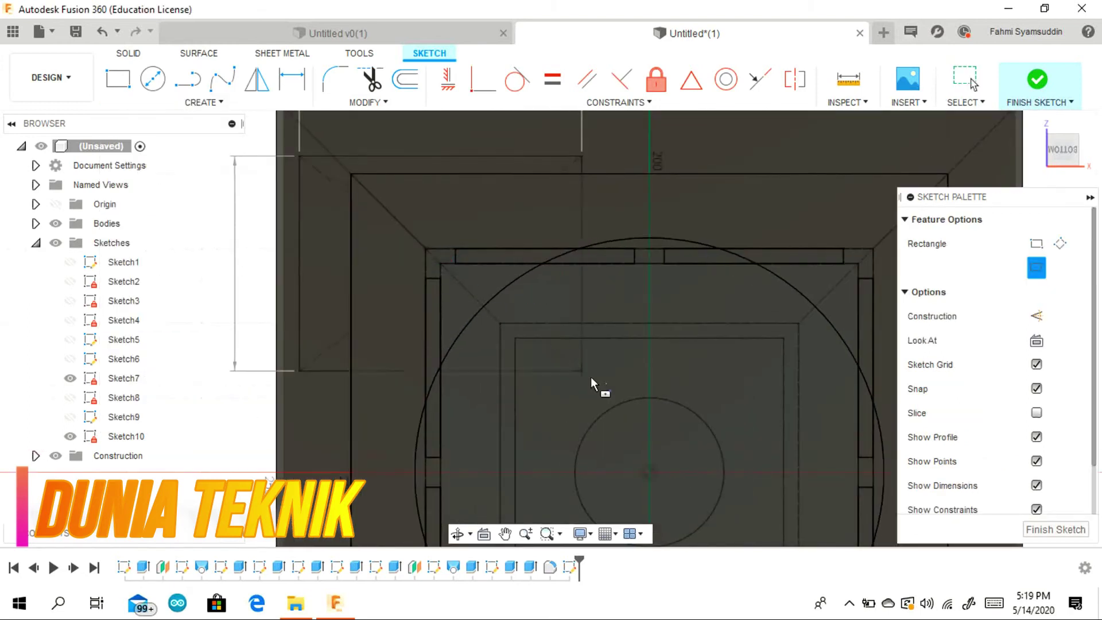
scroll(516, 229, "down", 5)
key("Escape")
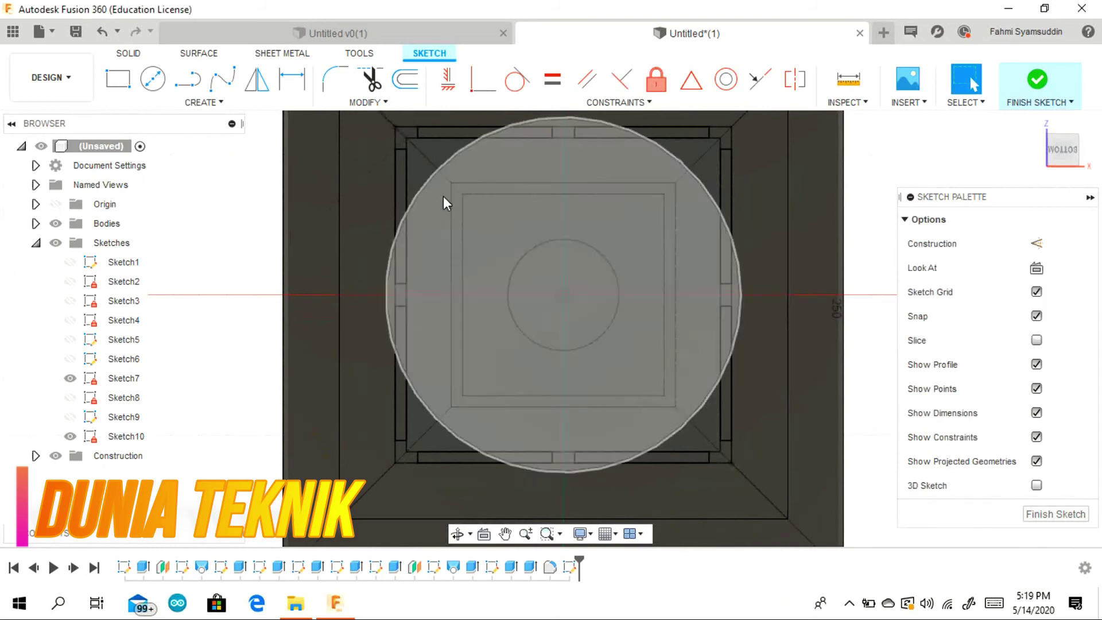
Step: Sketch a two-point rectangle between diagonally opposite inner corners of the windowed housing
key("r")
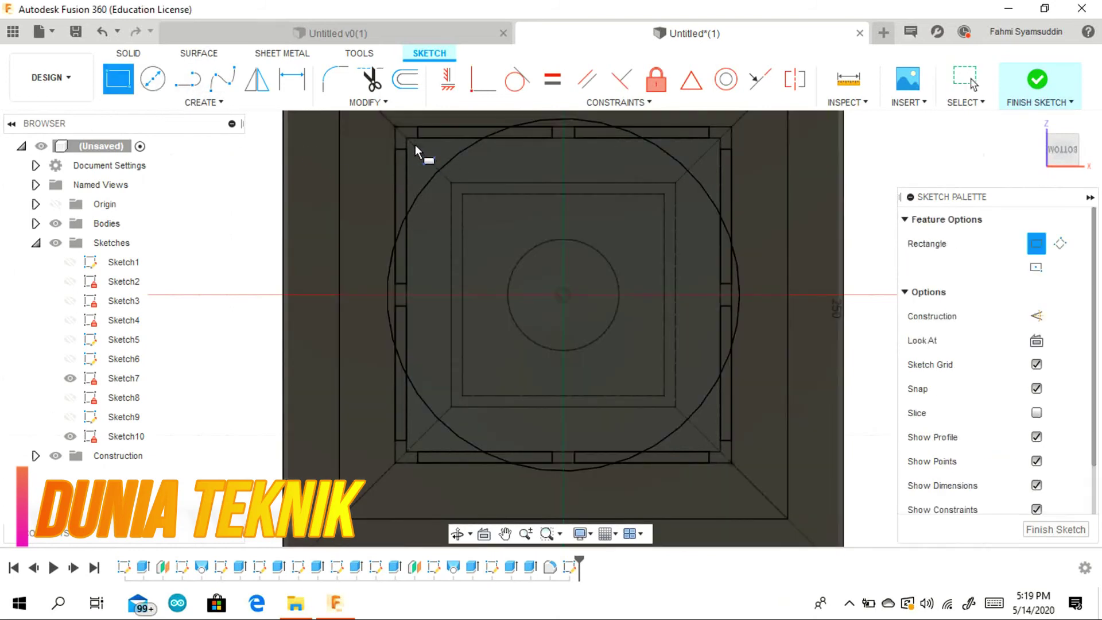
left_click(408, 139)
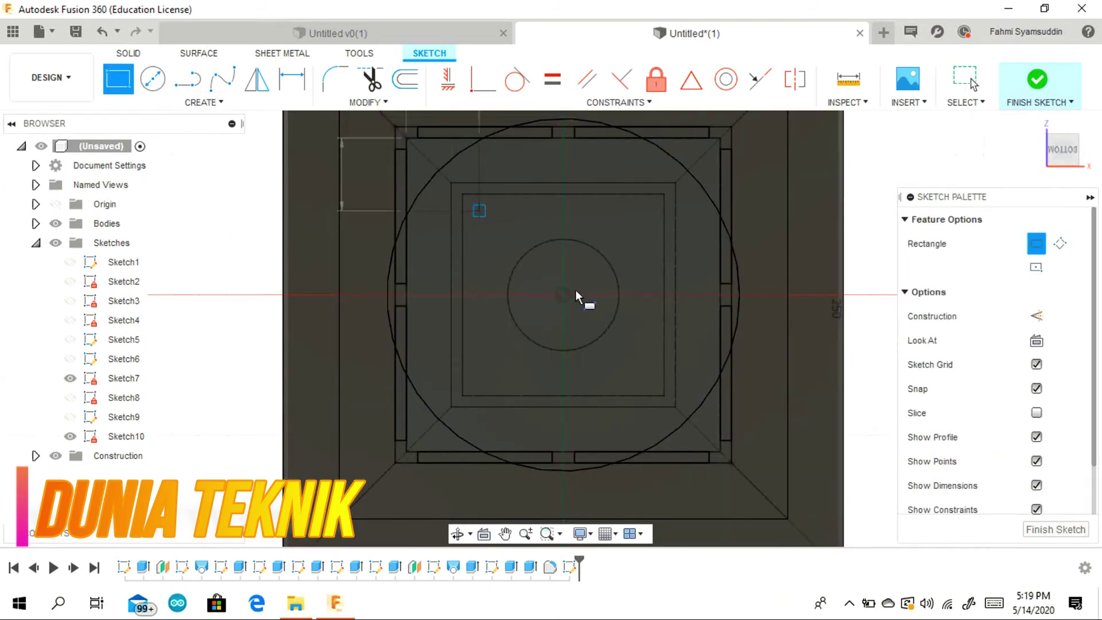
left_click(721, 456)
key("Escape")
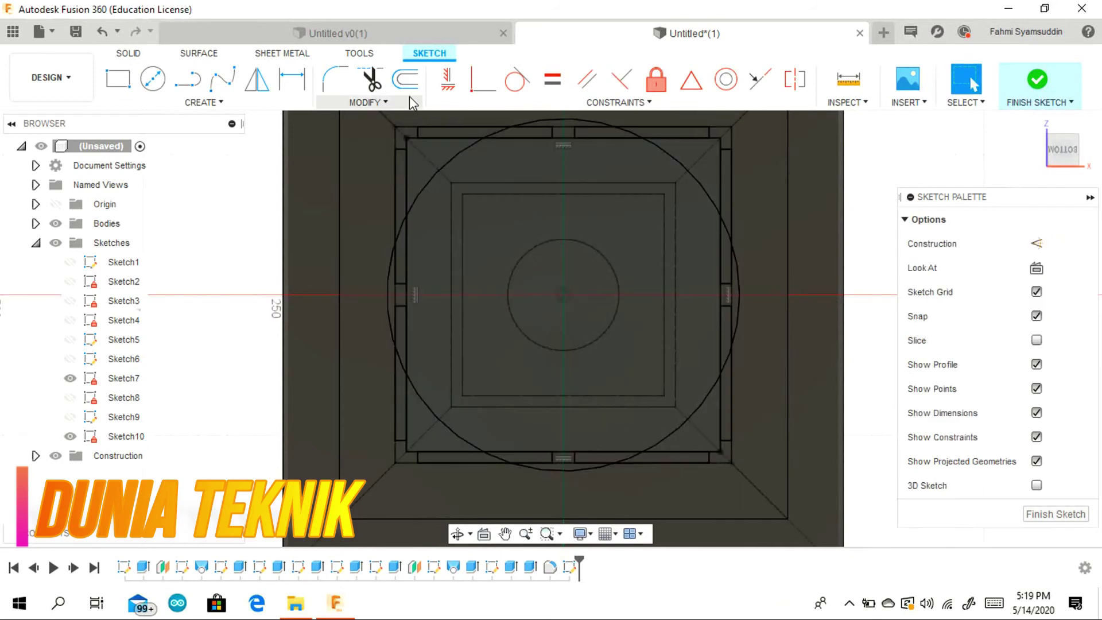
Step: Offset the rectangle 2 mm inward to form a thin wall profile
left_click(405, 78)
left_click(437, 139)
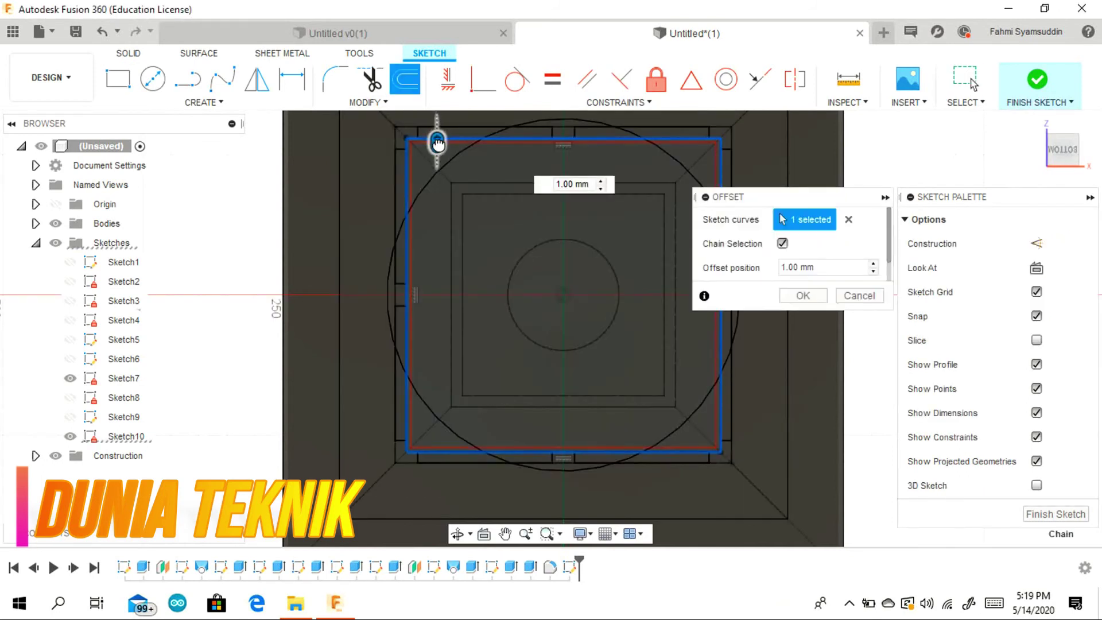
type("2")
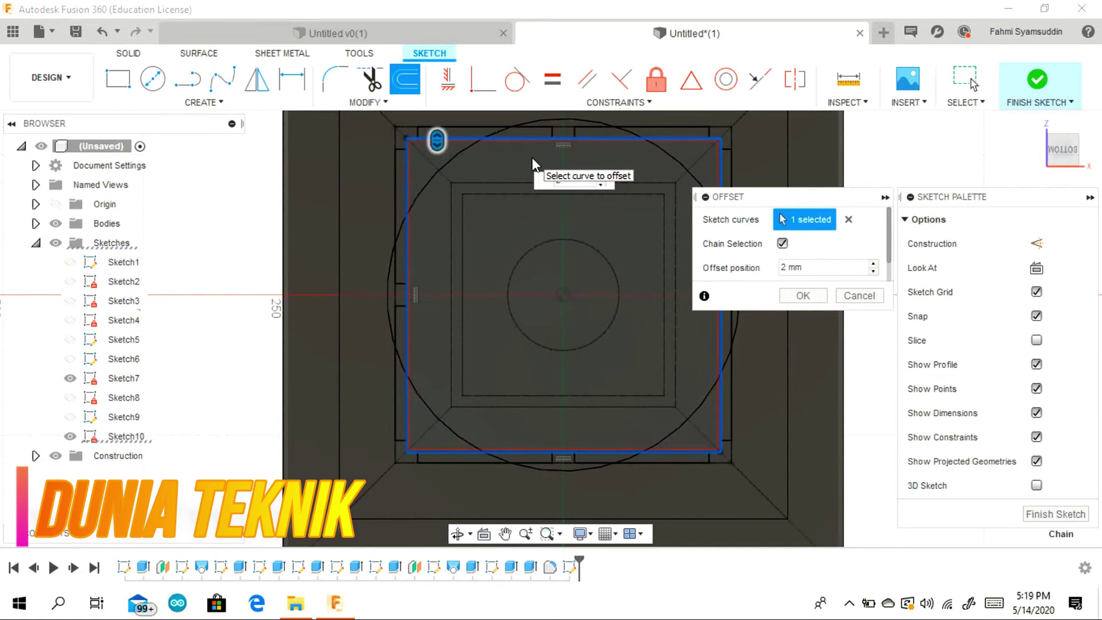
left_click(809, 298)
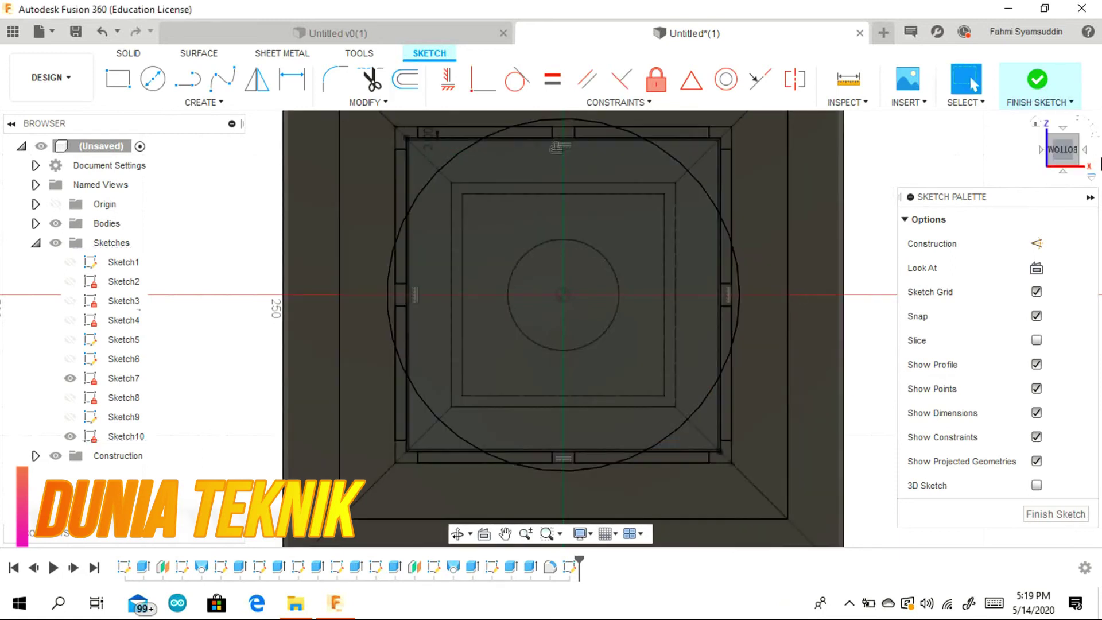
Step: Extrude the thin profile between the two rectangles 325 mm downward, joined to the housing as panes behind the window openings
left_click(129, 53)
left_click(154, 80)
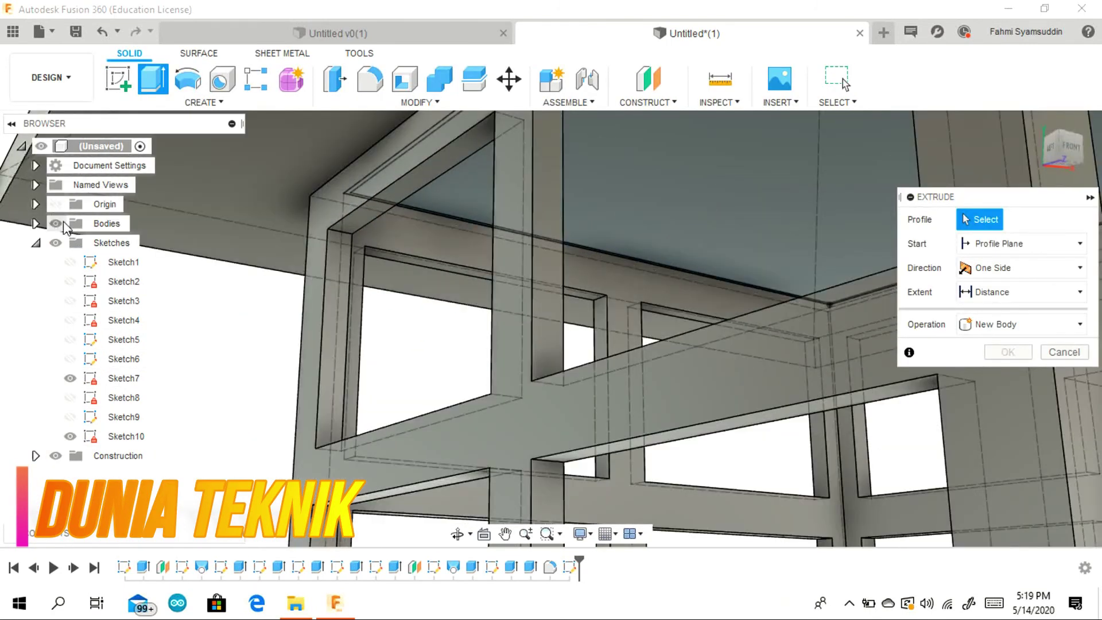
left_click(56, 223)
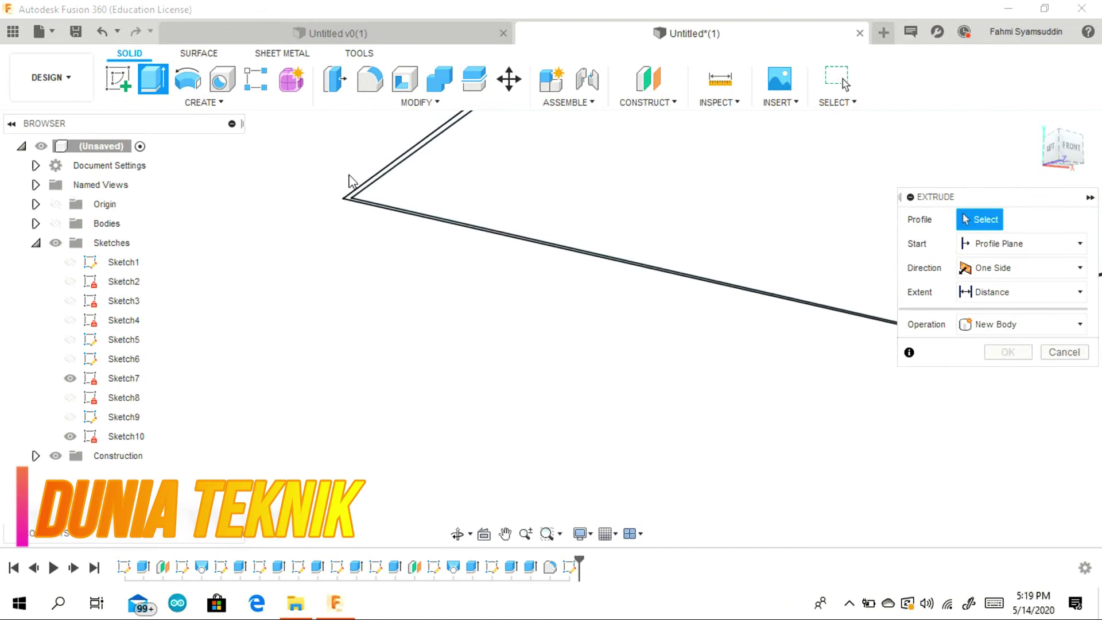
left_click(362, 196)
left_click(55, 223)
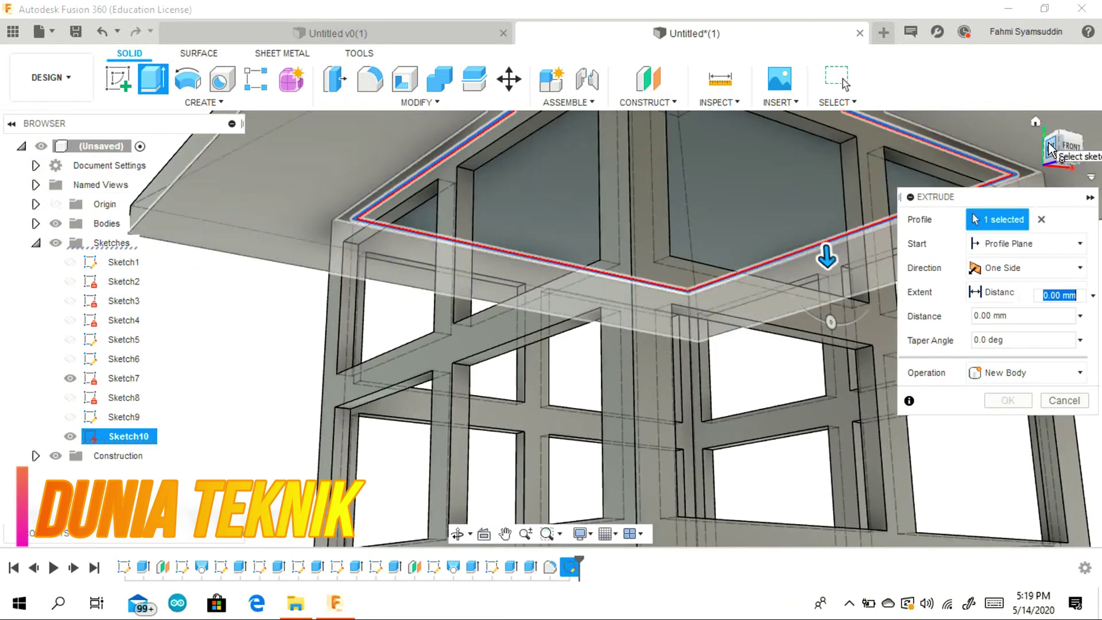
left_click(1050, 150)
scroll(636, 235, "down", 3)
left_click_drag(629, 172, 623, 401)
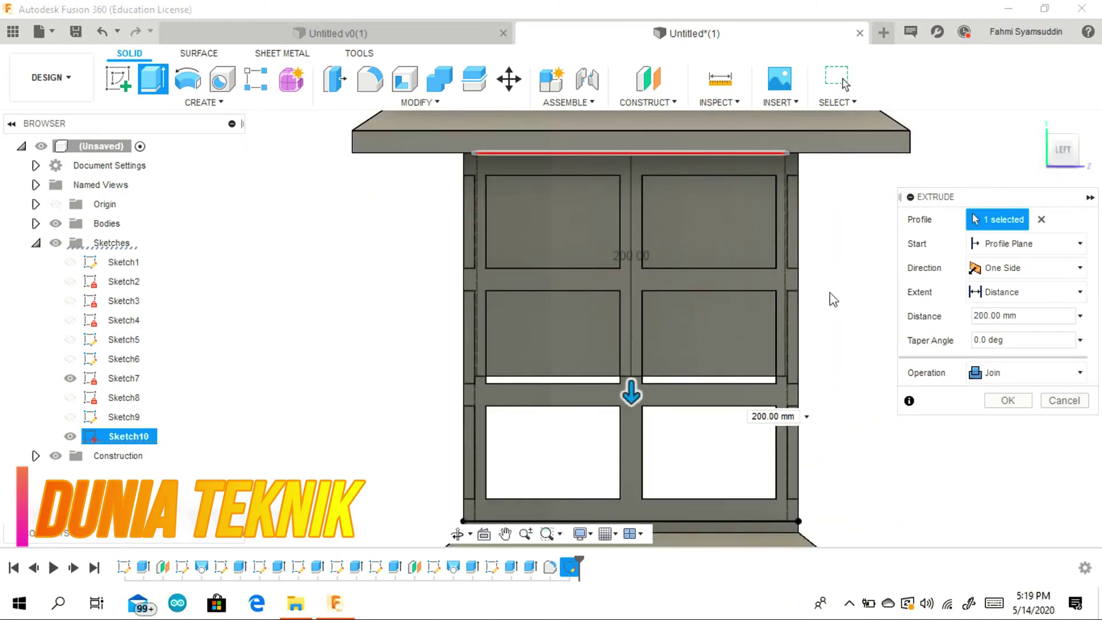
middle_click_drag(634, 402, 579, 275)
left_click_drag(582, 303, 582, 405)
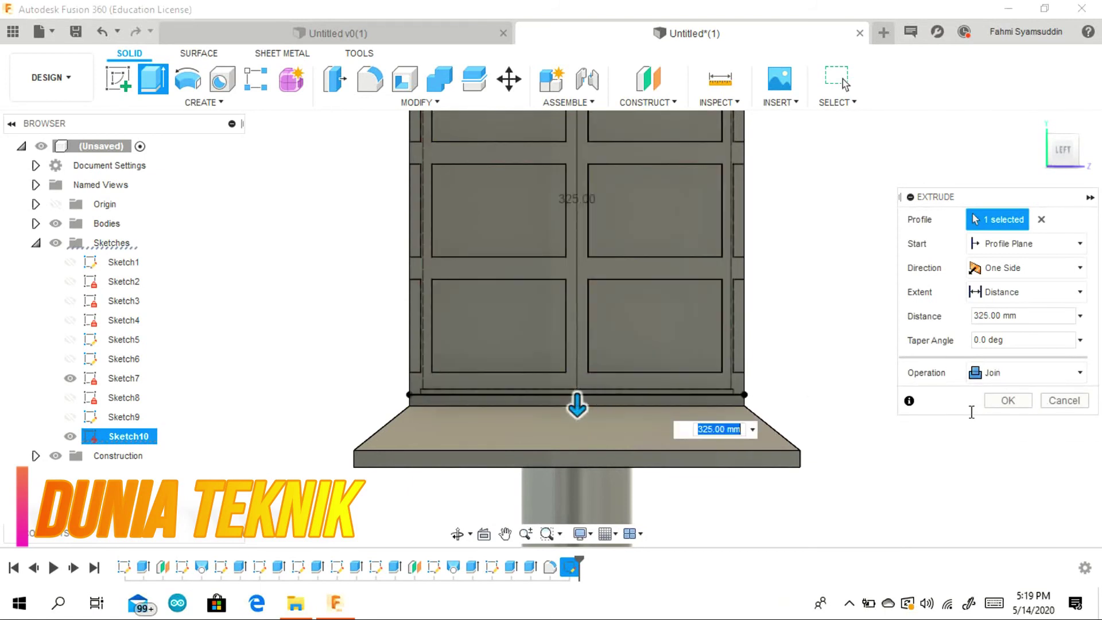
mouse_move(1064, 154)
left_mouse_down()
mouse_move(1041, 164)
mouse_move(1030, 151)
left_mouse_up()
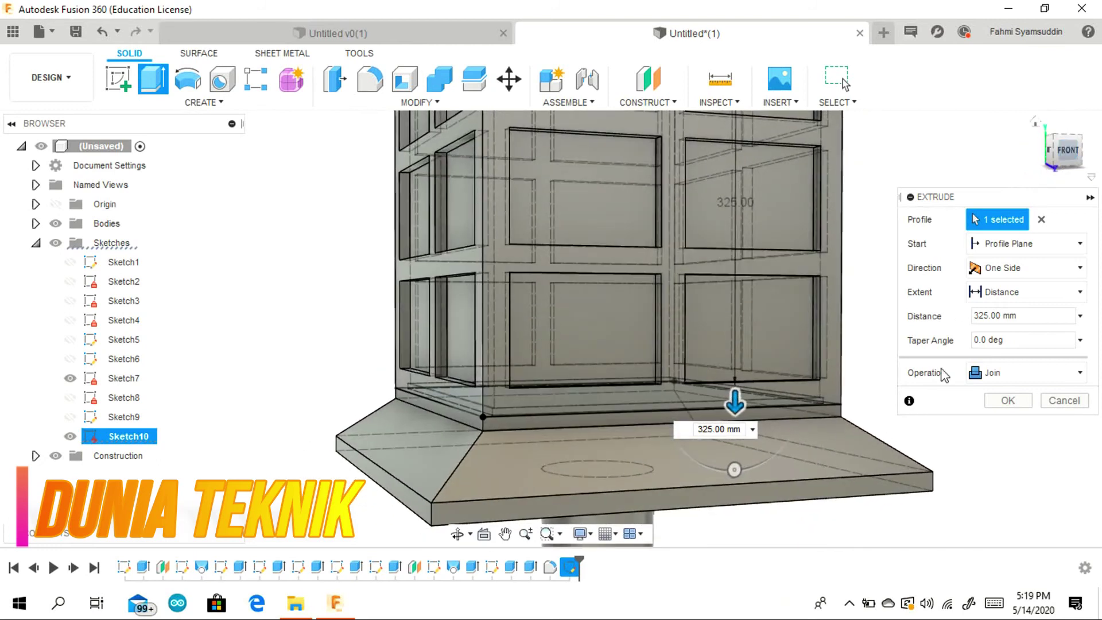
left_click(1008, 402)
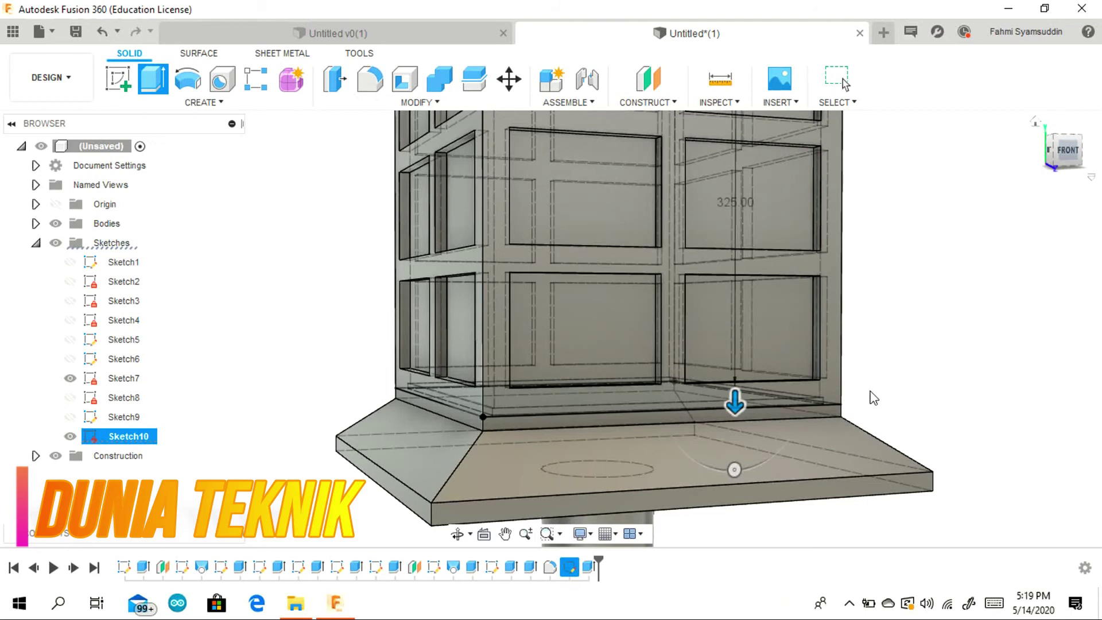
Step: Hide Sketch7 and collapse the list of sketches
scroll(852, 387, "down", 5)
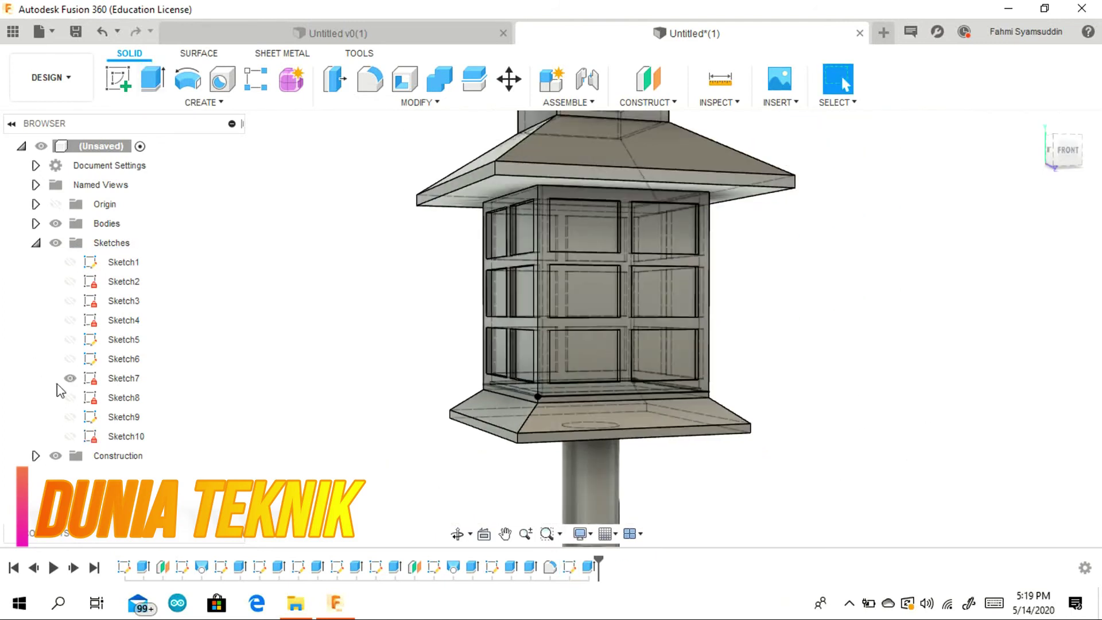
left_click(70, 378)
left_click(37, 243)
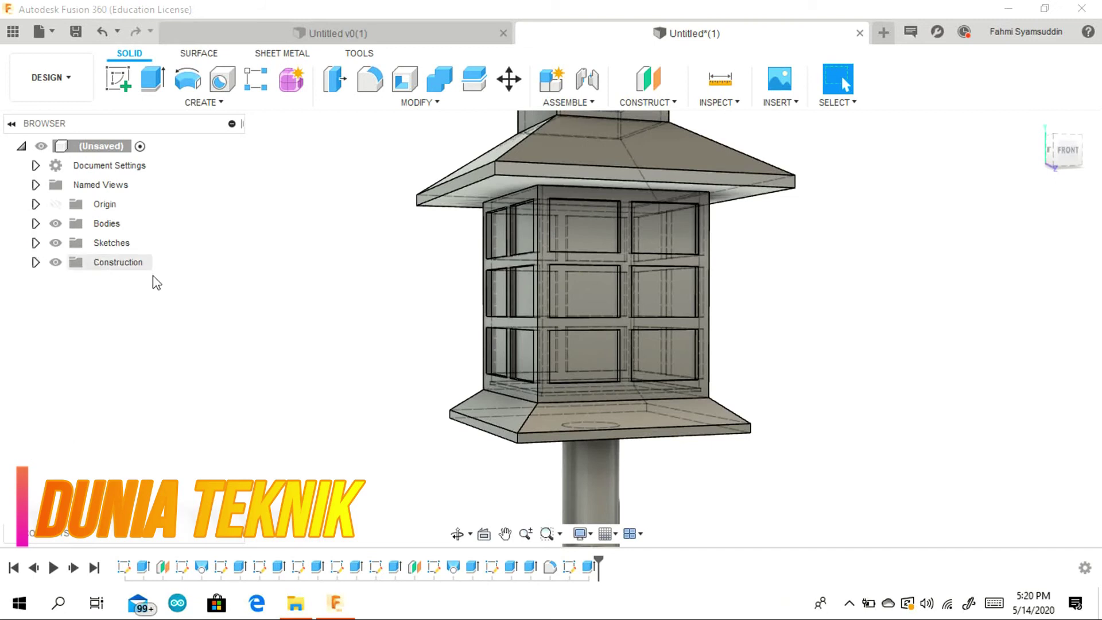
Step: Open the Appearance settings and browse the Fusion 360 library for the white LED materials
scroll(318, 304, "down", 3)
scroll(357, 236, "up", 2)
middle_click_drag(319, 296, 373, 323)
scroll(355, 241, "down", 5)
scroll(373, 322, "up", 3)
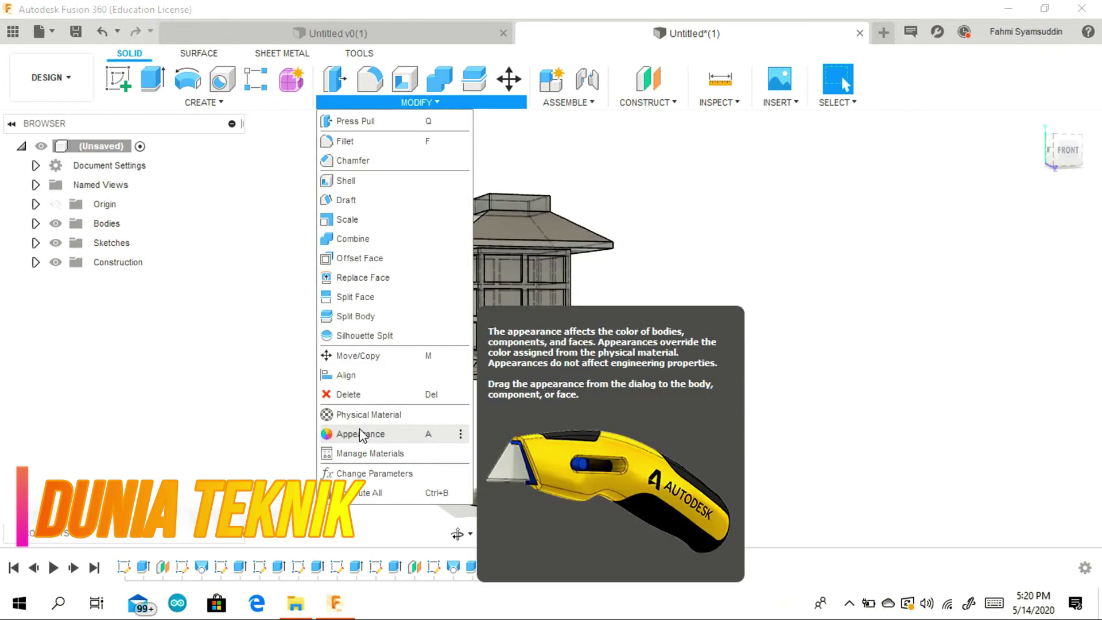
left_click(361, 433)
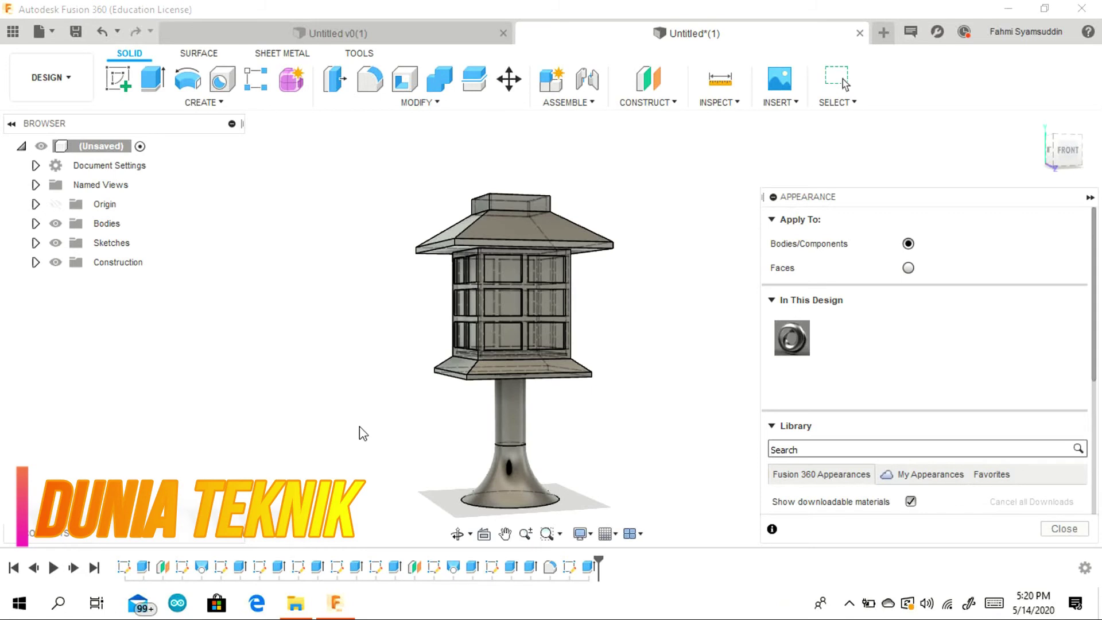
scroll(841, 459, "down", 10)
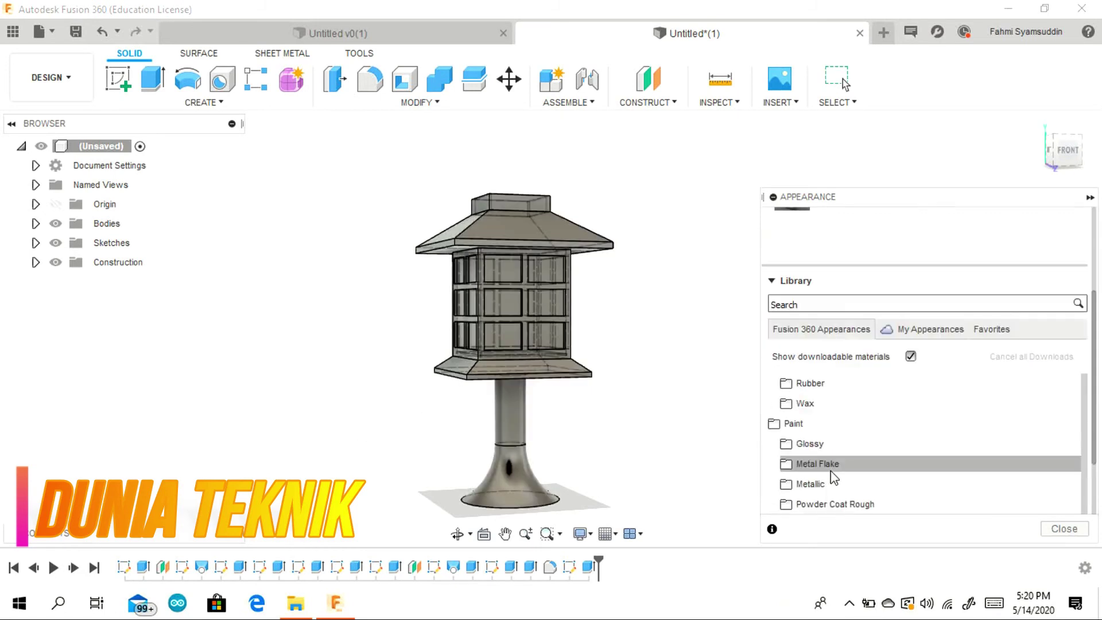
Step: Apply the LED - SMD 5630 - 50lm (White) appearance to the six window panes on the front side
left_click_drag(838, 455, 525, 243)
left_click(618, 244, "ctrl")
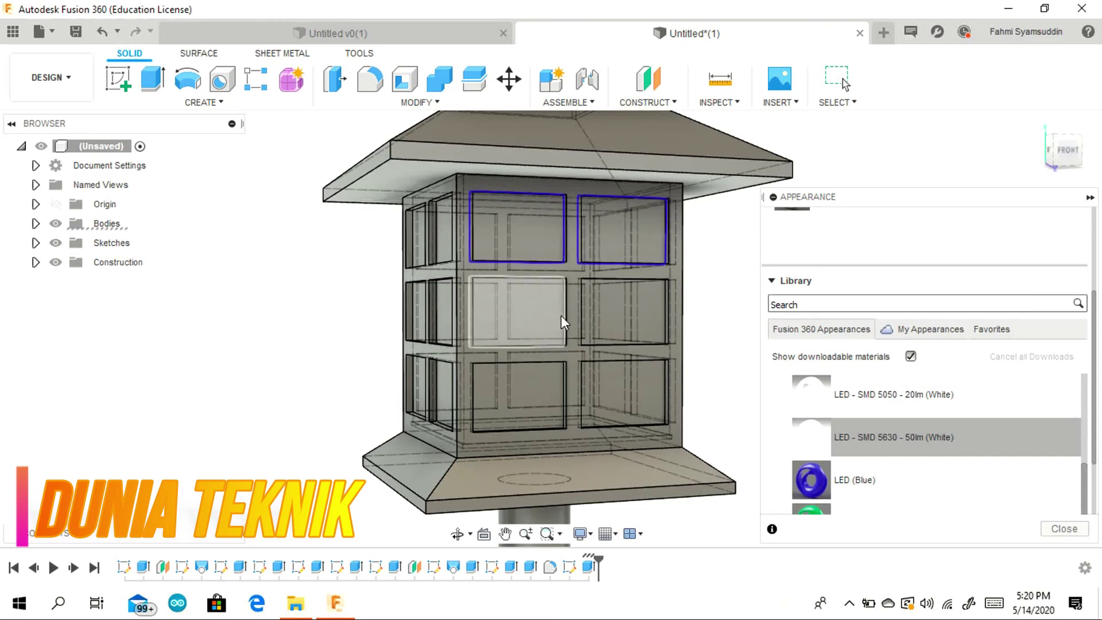
left_click(526, 357, "ctrl")
left_click(550, 313, "ctrl")
left_click(614, 307, "ctrl")
left_click(621, 404, "ctrl")
left_click_drag(814, 442, 599, 317)
Step: Apply the LED - SMD 5630 - 50lm (White) appearance to the six window panes on the left side
left_click_drag(1066, 151, 1101, 152)
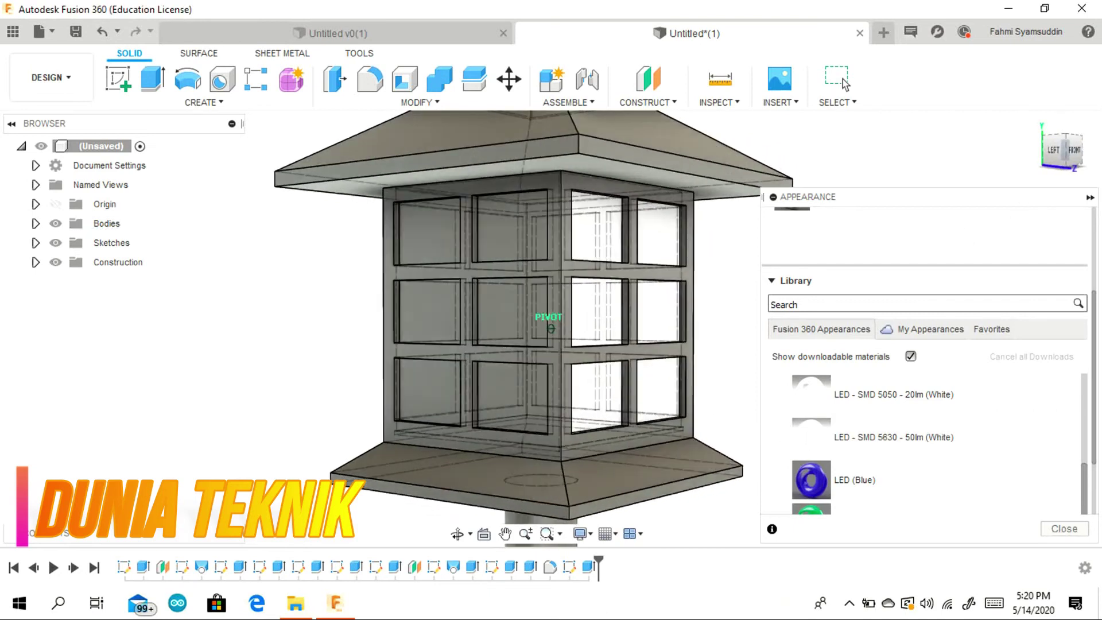
left_click(446, 225)
left_click(516, 232, "ctrl")
left_click(507, 315, "ctrl")
left_click(443, 322, "ctrl")
left_click(433, 394, "ctrl")
left_click(512, 398, "ctrl")
left_click_drag(810, 437, 505, 390)
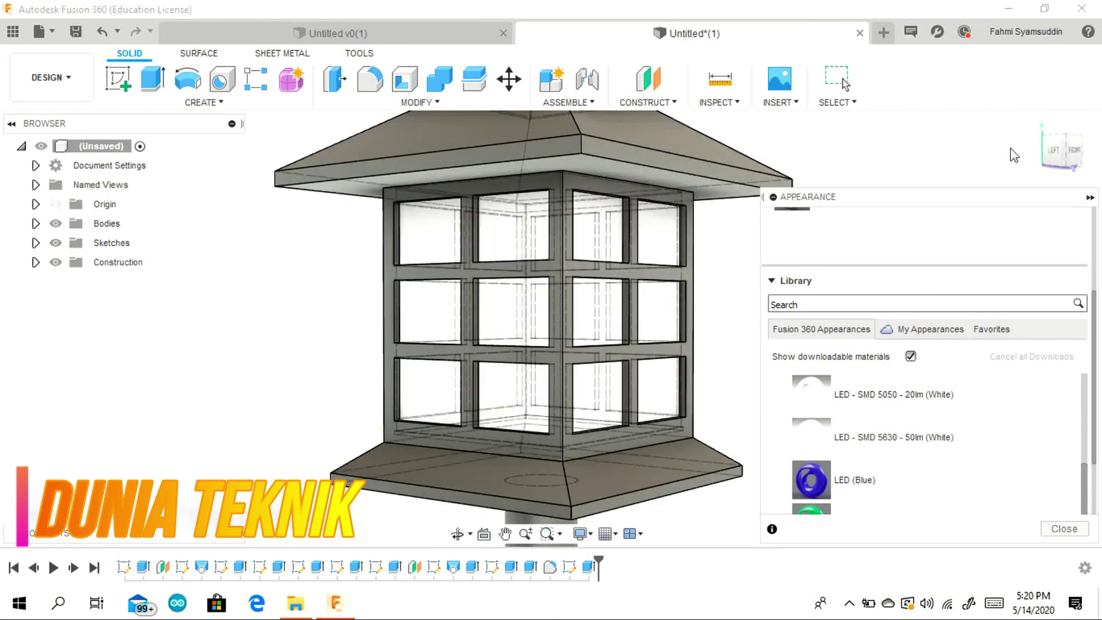
Step: Apply the LED - SMD 5630 - 50lm (White) appearance to the six window panes on the back side
mouse_move(549, 324)
middle_mouse_down("shift")
mouse_move(648, 327)
mouse_move(440, 192)
middle_mouse_up("shift")
left_click(519, 247)
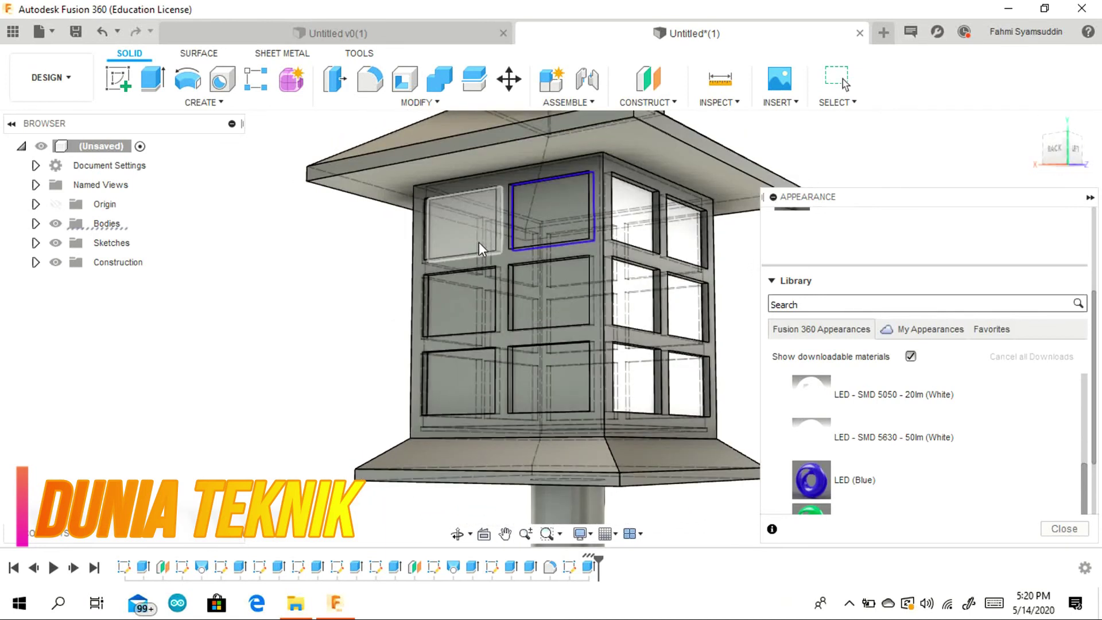
left_click(479, 242)
left_click(488, 296)
left_click(537, 309)
left_click(469, 379)
left_click(536, 380)
left_click_drag(811, 436, 559, 368)
Step: Apply the LED - SMD 5630 - 50lm (White) appearance to the six window panes on the right side
middle_click_drag(550, 328, 511, 224, "shift")
left_click(480, 236)
left_click(538, 249)
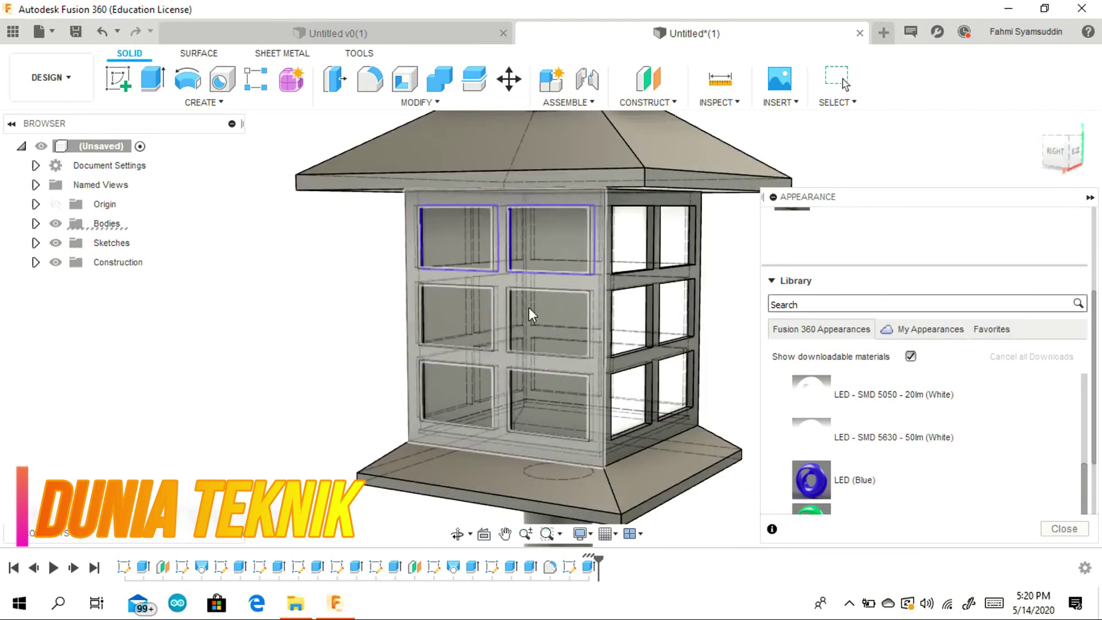
left_click(436, 316)
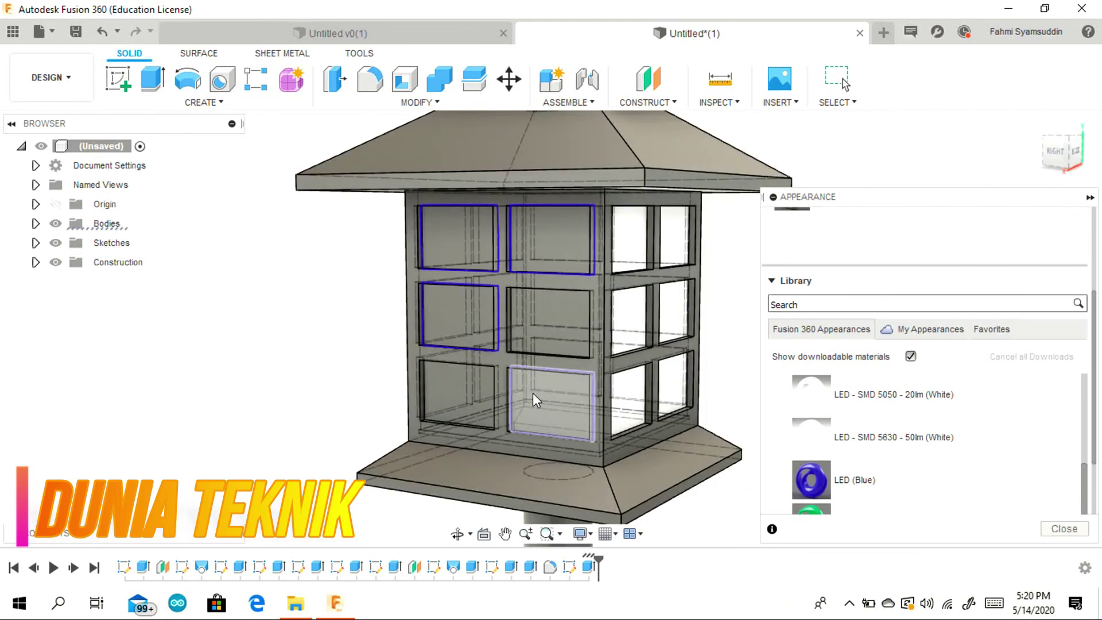
left_click(533, 395)
left_click(476, 403)
left_click_drag(810, 432, 510, 327)
left_click(541, 319)
left_click_drag(808, 432, 575, 331)
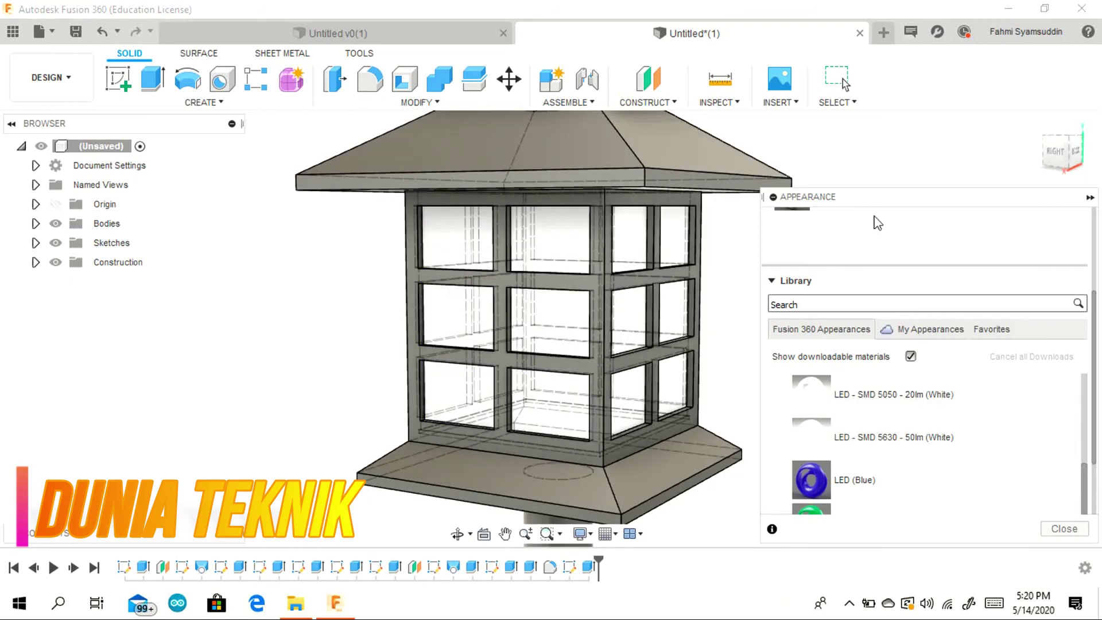
Step: Check the panes on the whole lantern, browse the remaining library appearances and close the Appearance settings
left_click_drag(1054, 163, 1093, 172)
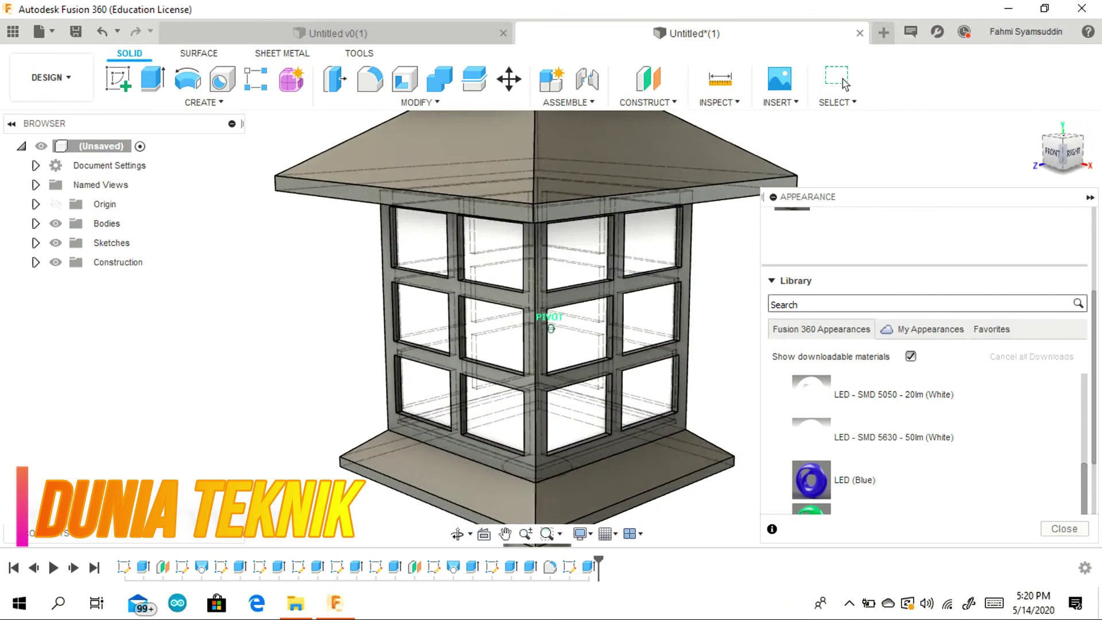
scroll(613, 371, "down", 5)
middle_click_drag(638, 383, 556, 296)
scroll(902, 429, "down", 5)
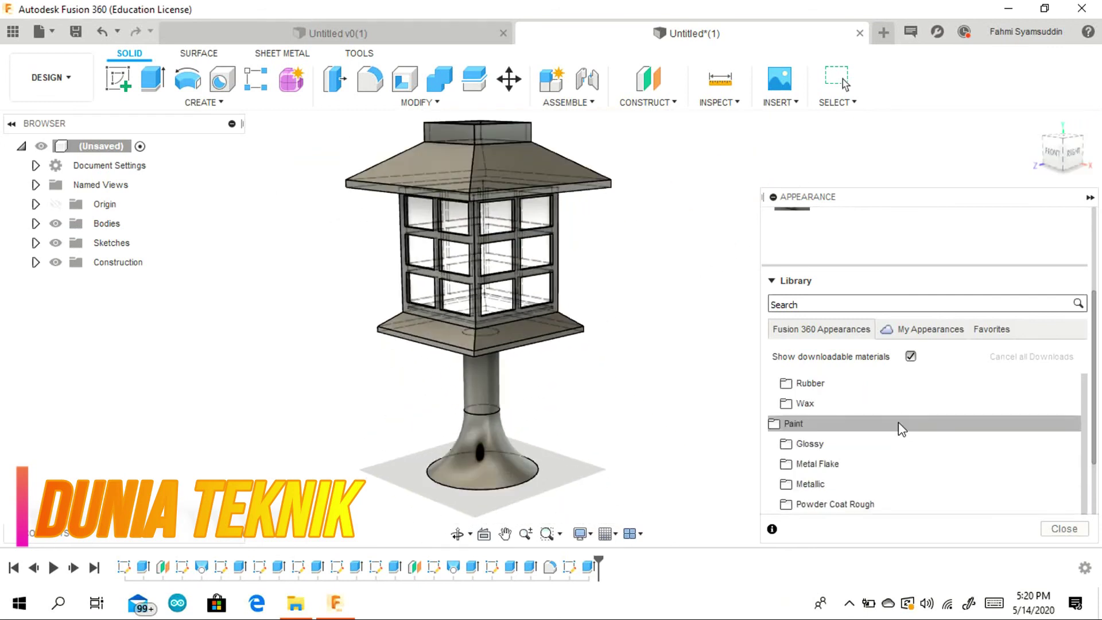
scroll(901, 430, "up", 6)
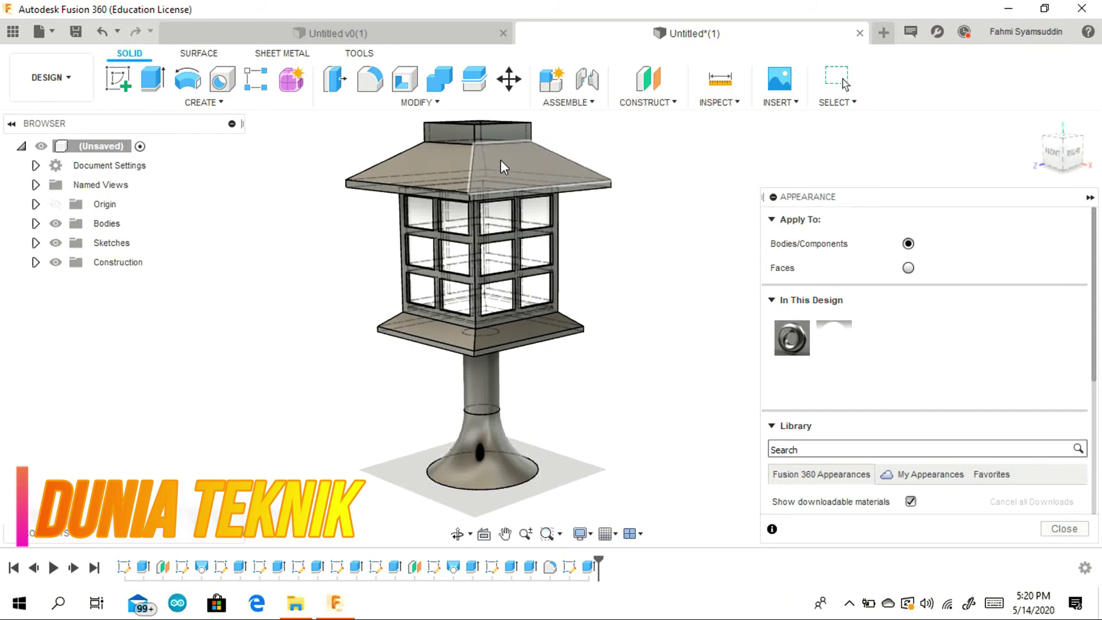
scroll(883, 465, "down", 3)
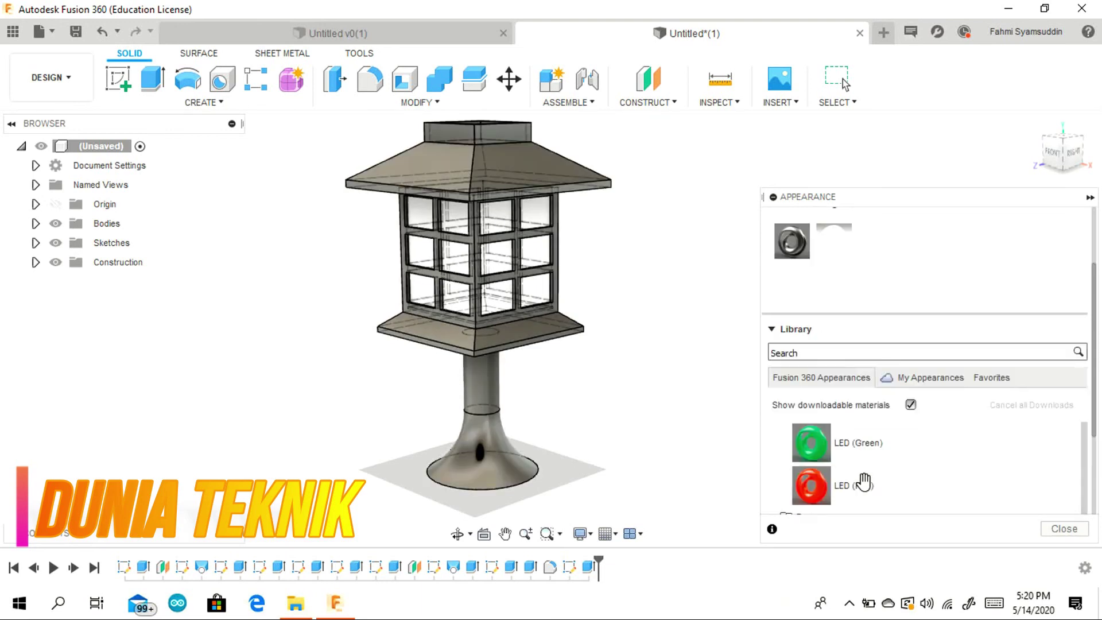
left_click(1063, 527)
Step: Switch from the Design workspace to the Render workspace with the whole lantern in view
scroll(665, 369, "down", 3)
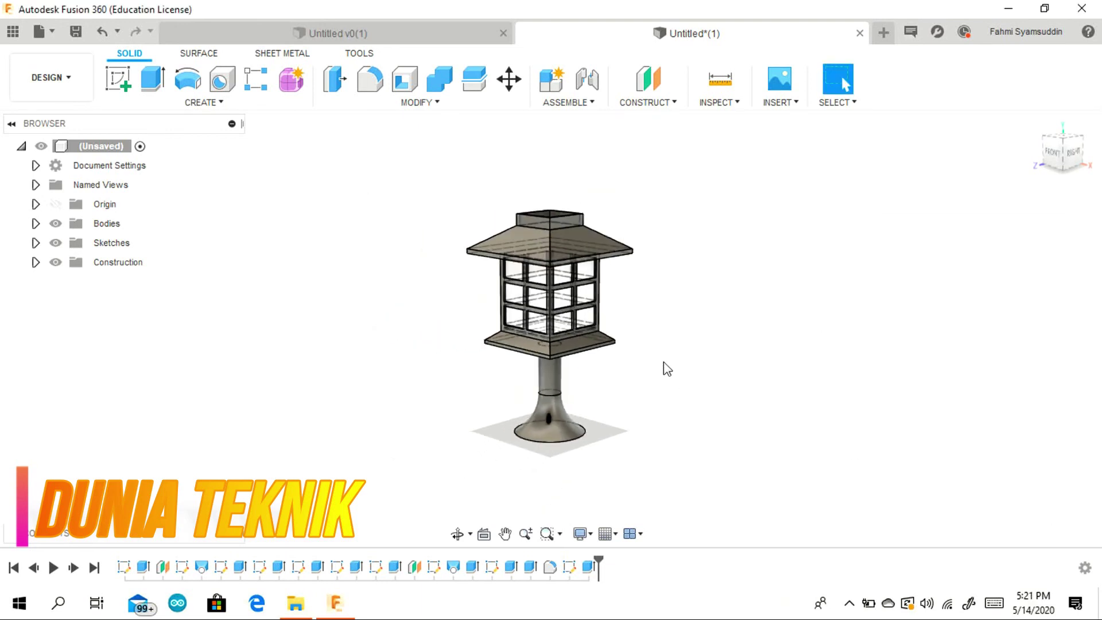
scroll(665, 369, "up", 3)
scroll(644, 281, "down", 1)
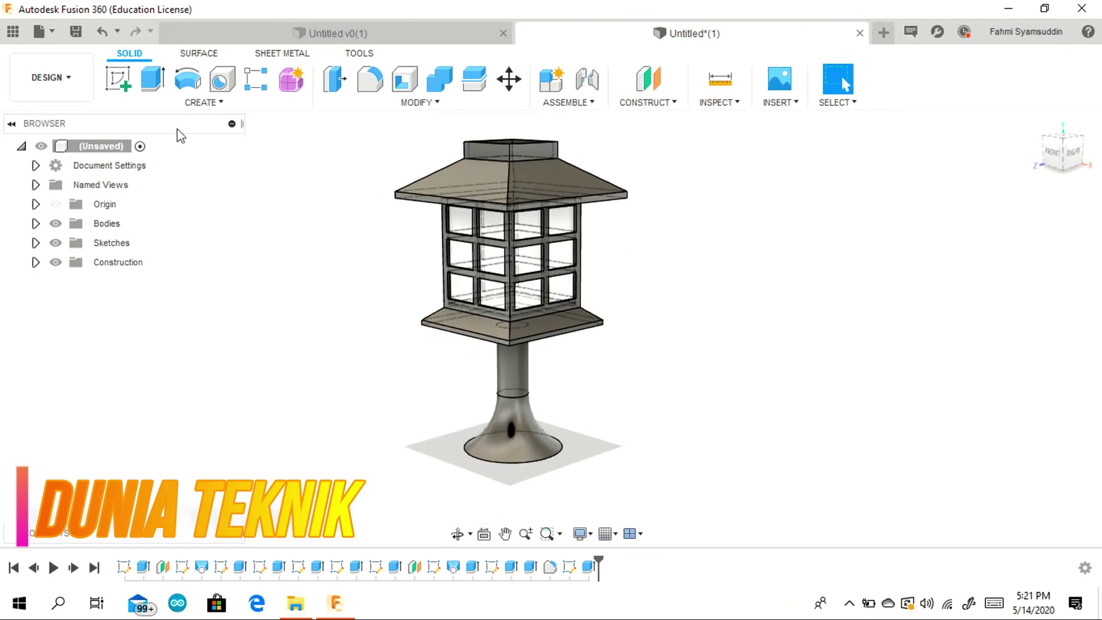
left_click(67, 80)
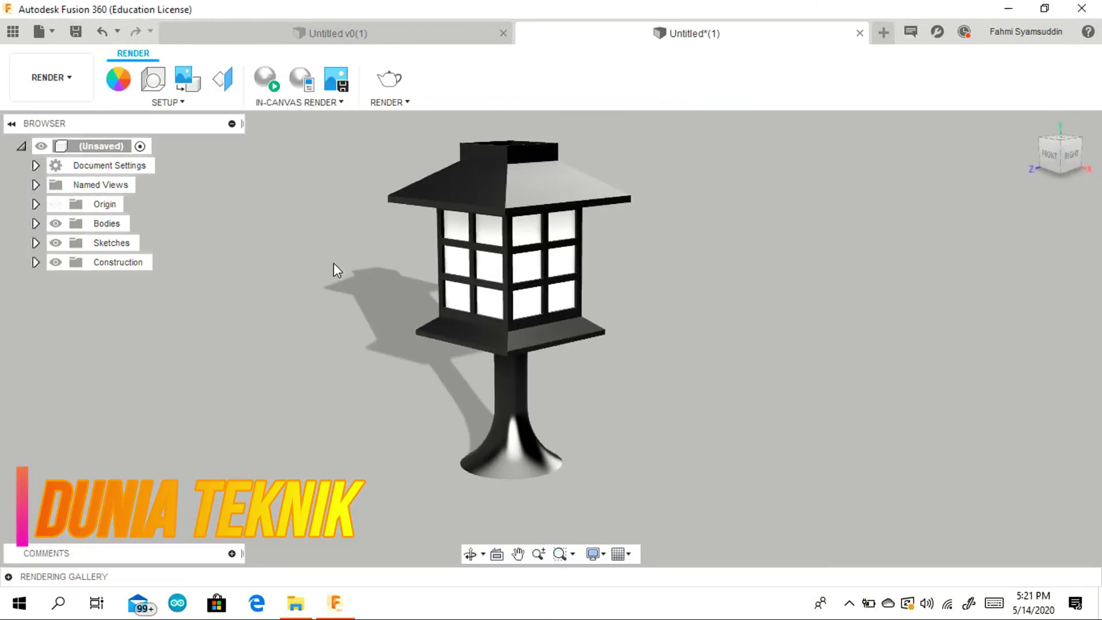
Step: Set the scene's solid background color to dark green (RGB 9, 59, 2) and close the scene settings
left_click(164, 84)
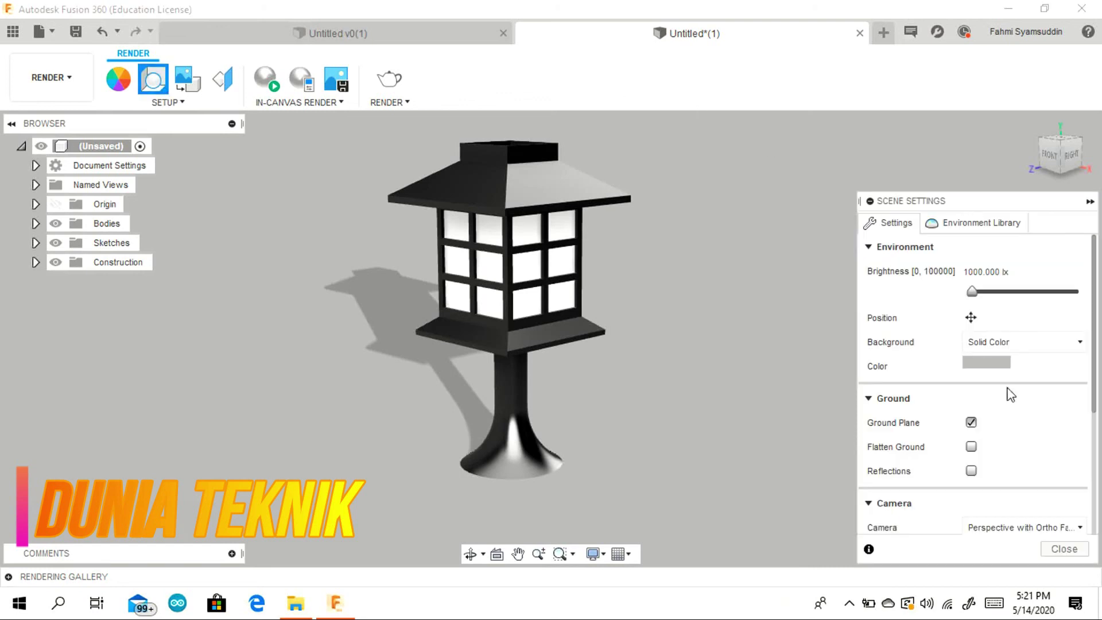
left_click(996, 361)
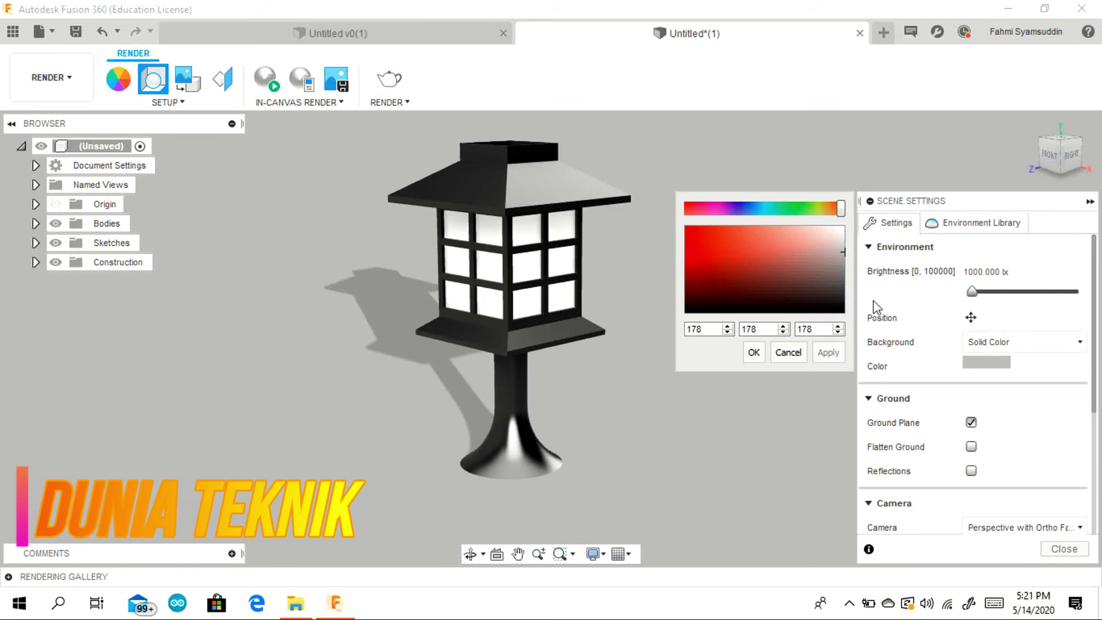
left_click(798, 208)
left_click_drag(728, 243, 691, 292)
left_click(828, 352)
left_click(834, 356)
left_click(828, 356)
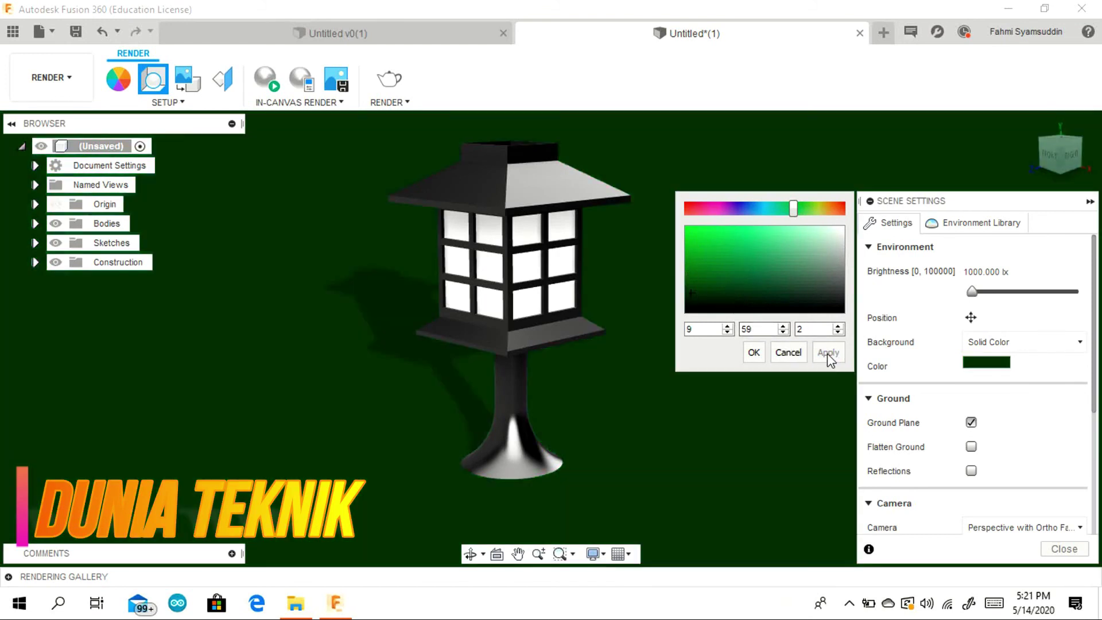
left_click(752, 351)
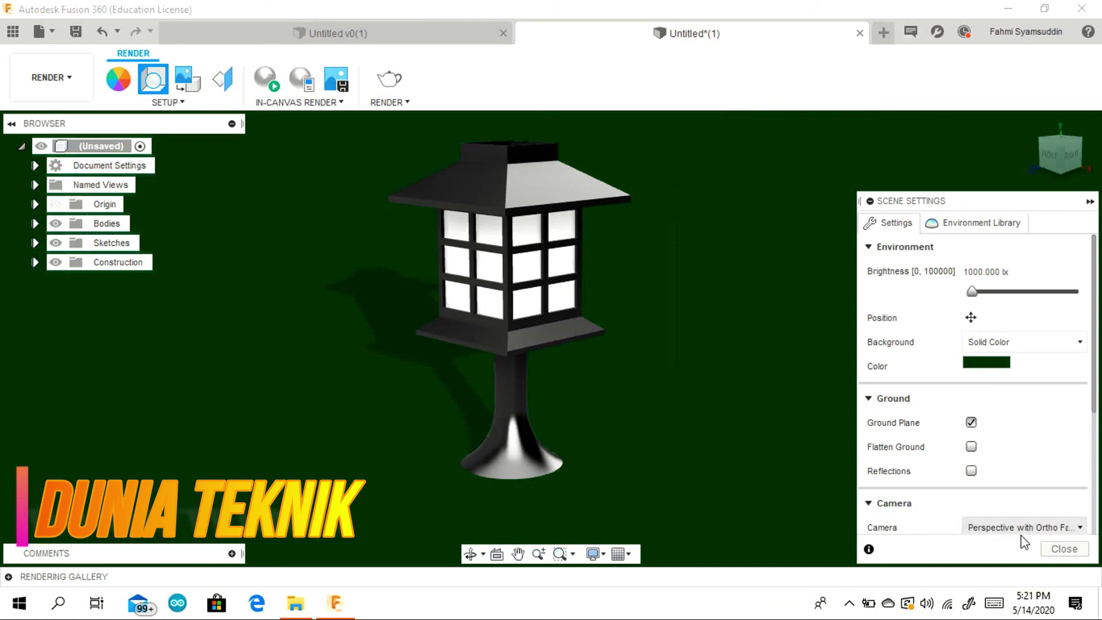
left_click(1064, 548)
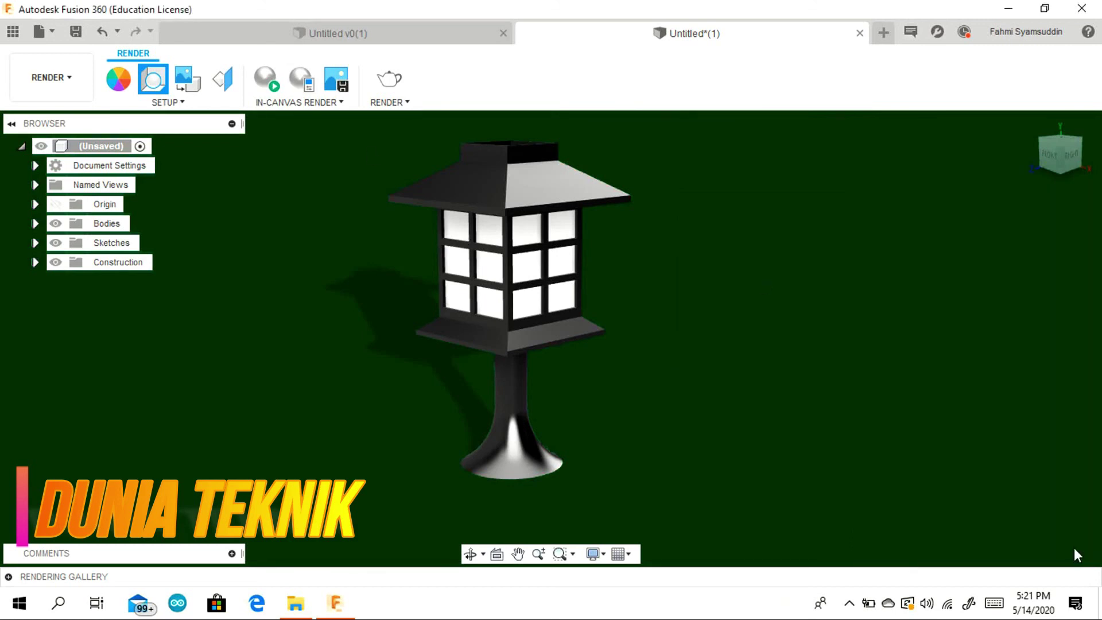
Step: Start an in-canvas render of the lantern against the dark green background
scroll(737, 413, "up", 3)
scroll(732, 421, "down", 1)
middle_click_drag(724, 414, 696, 421)
scroll(694, 422, "up", 1)
scroll(717, 436, "down", 1)
left_click(277, 84)
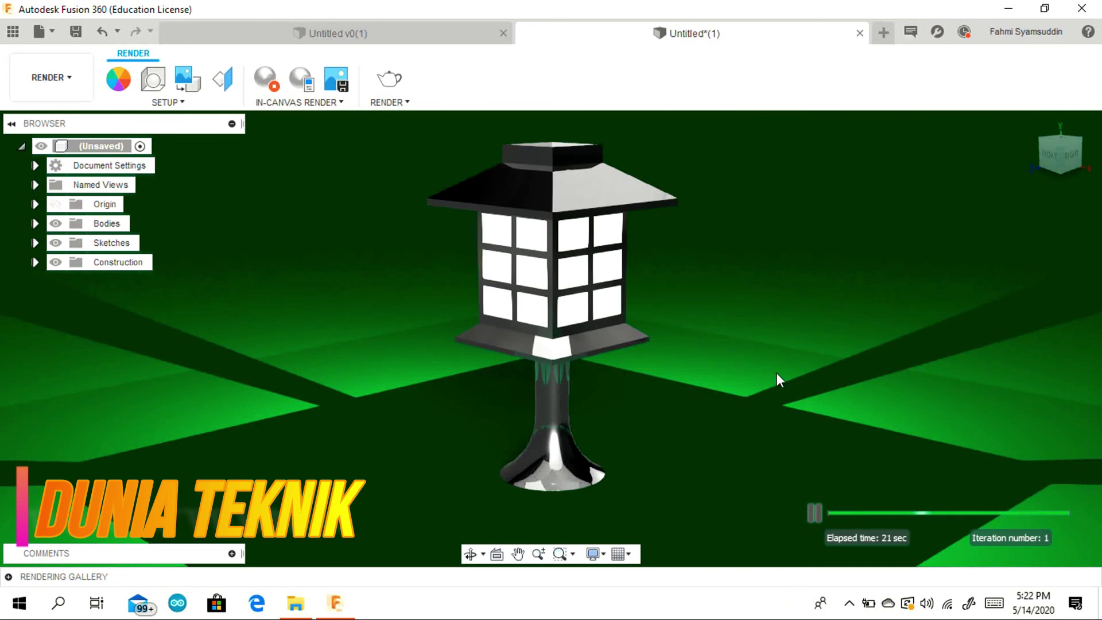
Step: Try to adjust the view during the in-canvas render, pausing it and finally stopping it
scroll(780, 371, "up", 1)
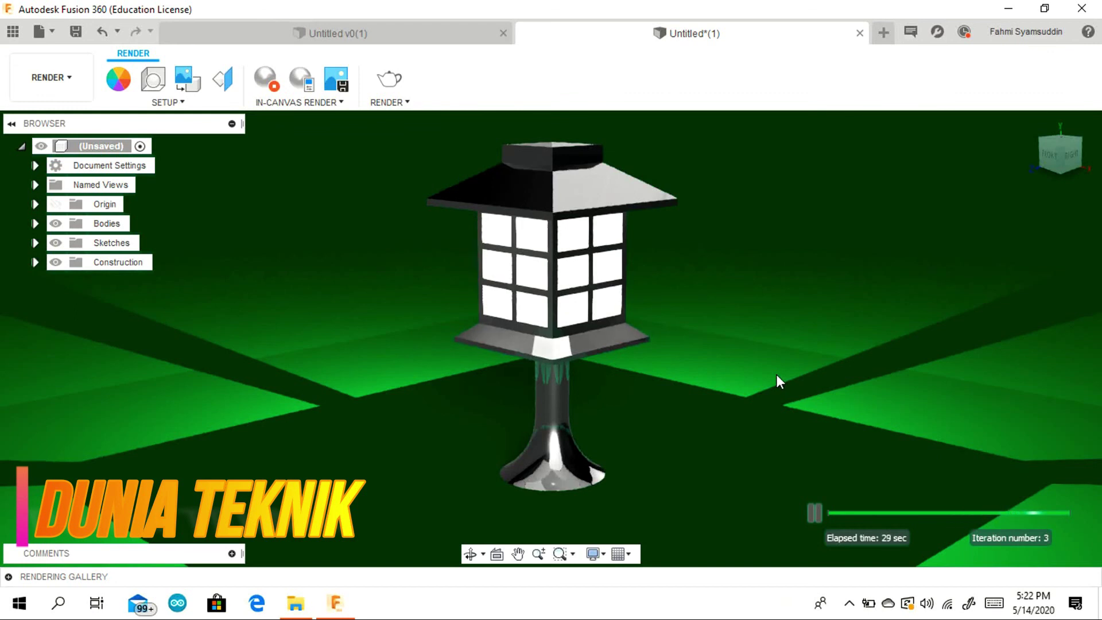
scroll(777, 376, "up", 1)
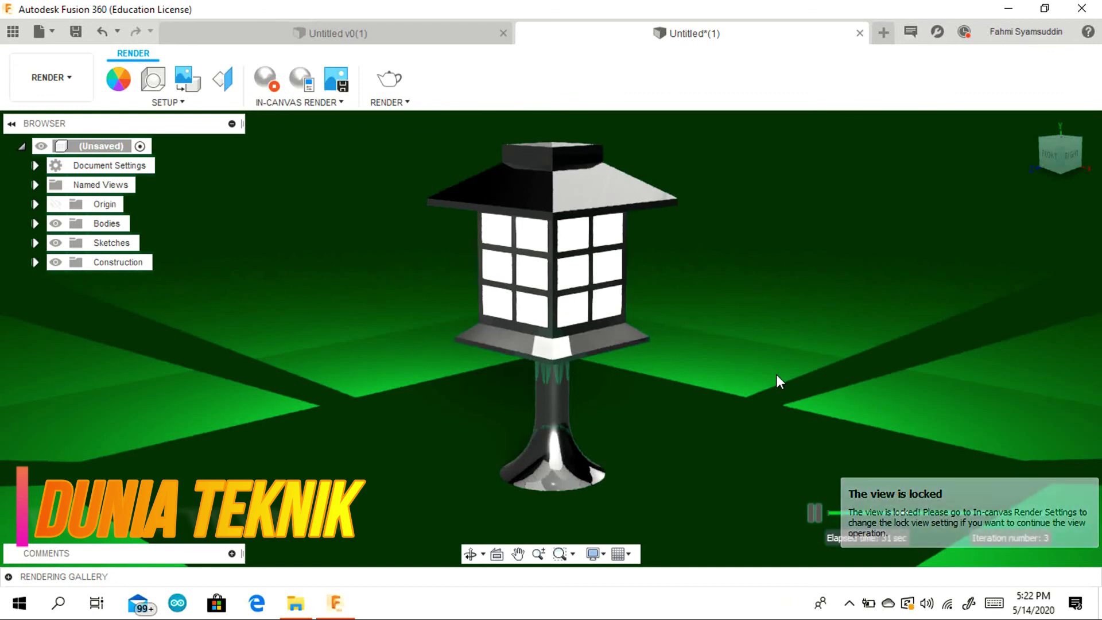
left_click(814, 513)
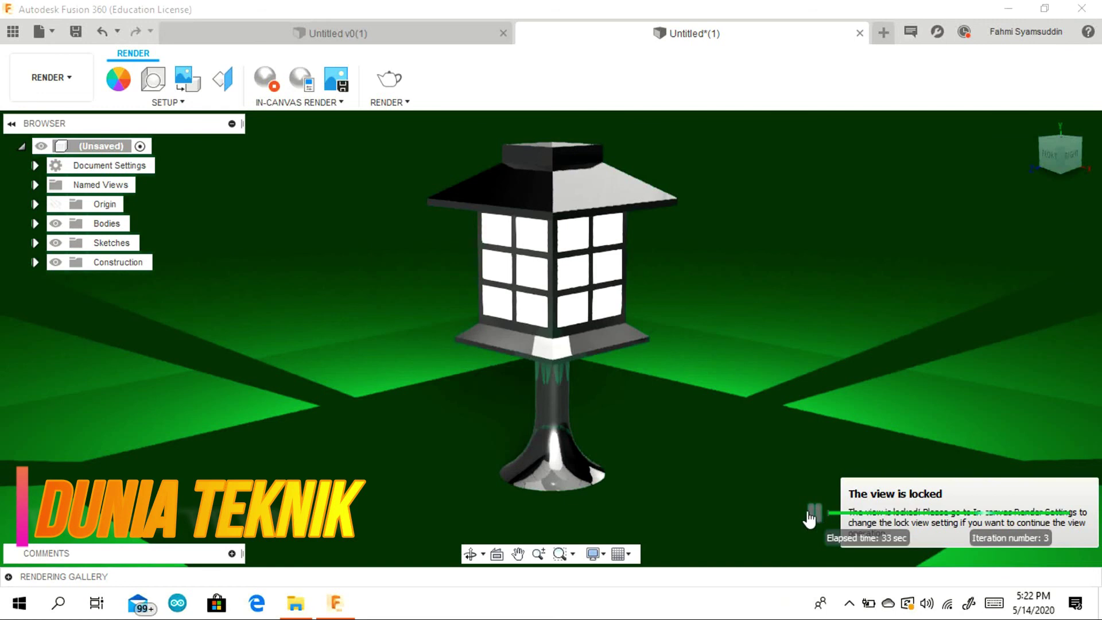
middle_click_drag(724, 478, 703, 468)
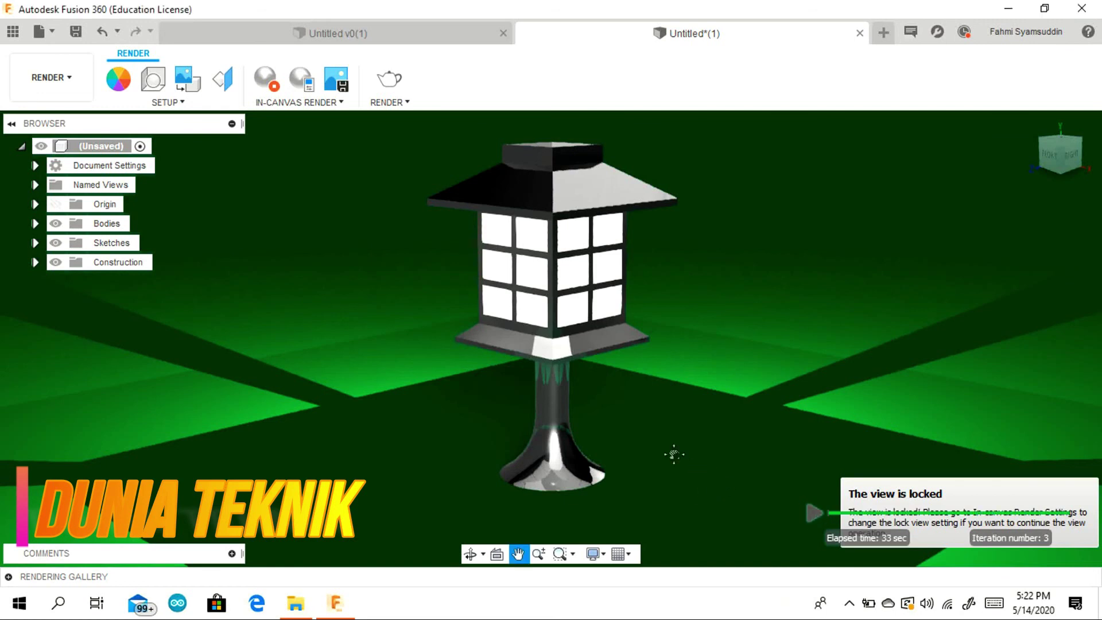
left_click(267, 79)
Step: Start a new in-canvas render with the lantern framed smaller and more of the lit ground around it
scroll(733, 419, "down", 2)
middle_click_drag(756, 424, 716, 409)
left_click(274, 91)
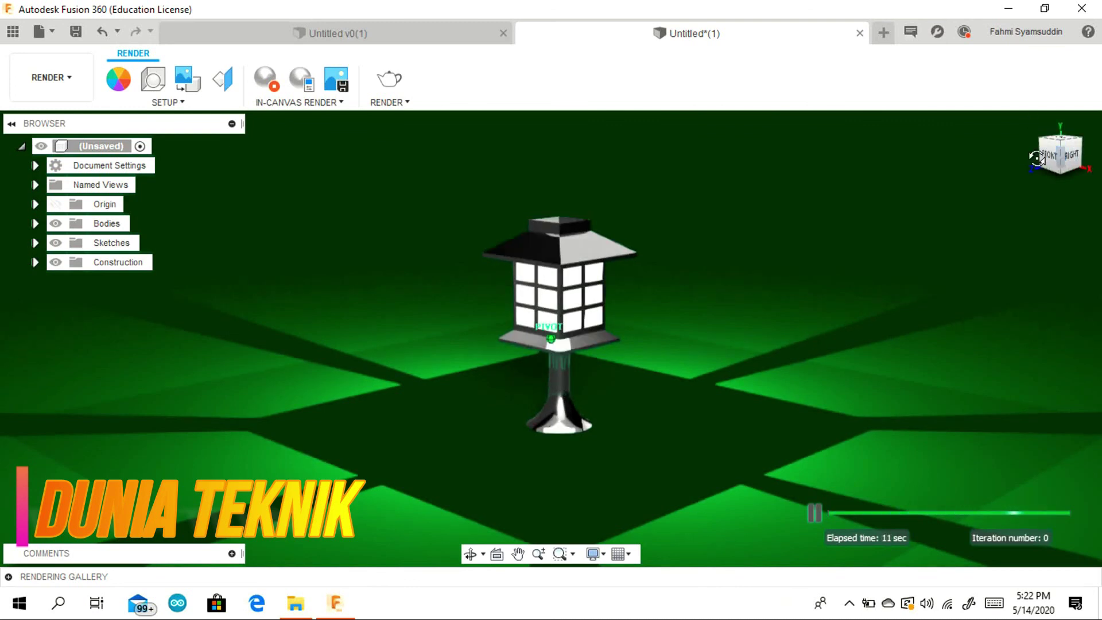
left_click(1075, 158)
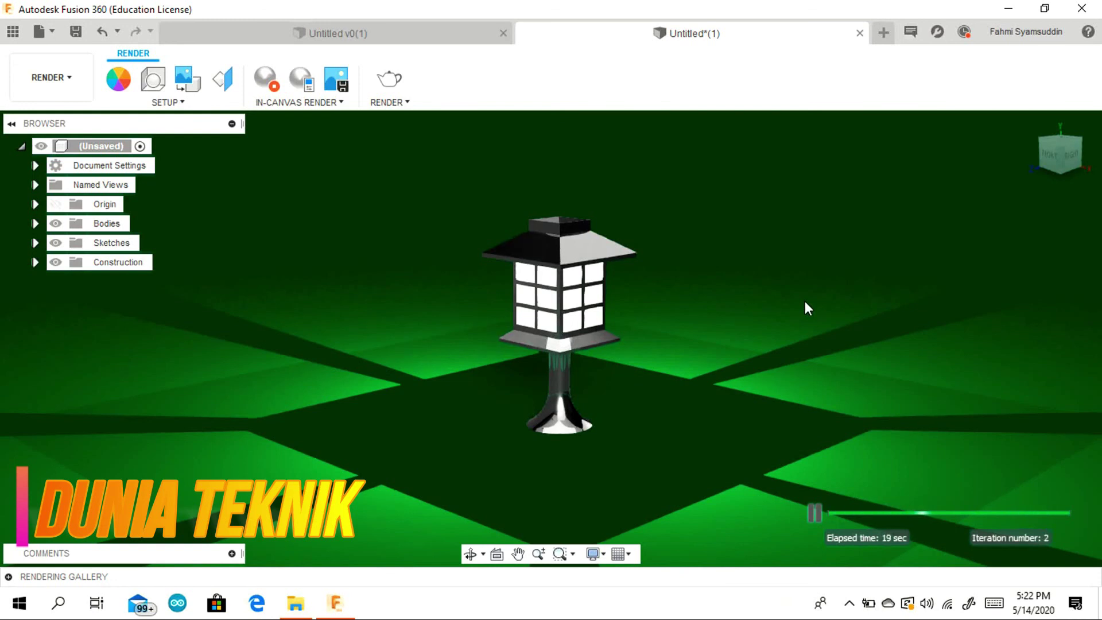
Step: Open the other lantern design for comparison, view it from its right side and return to the rendered design
left_click(287, 39)
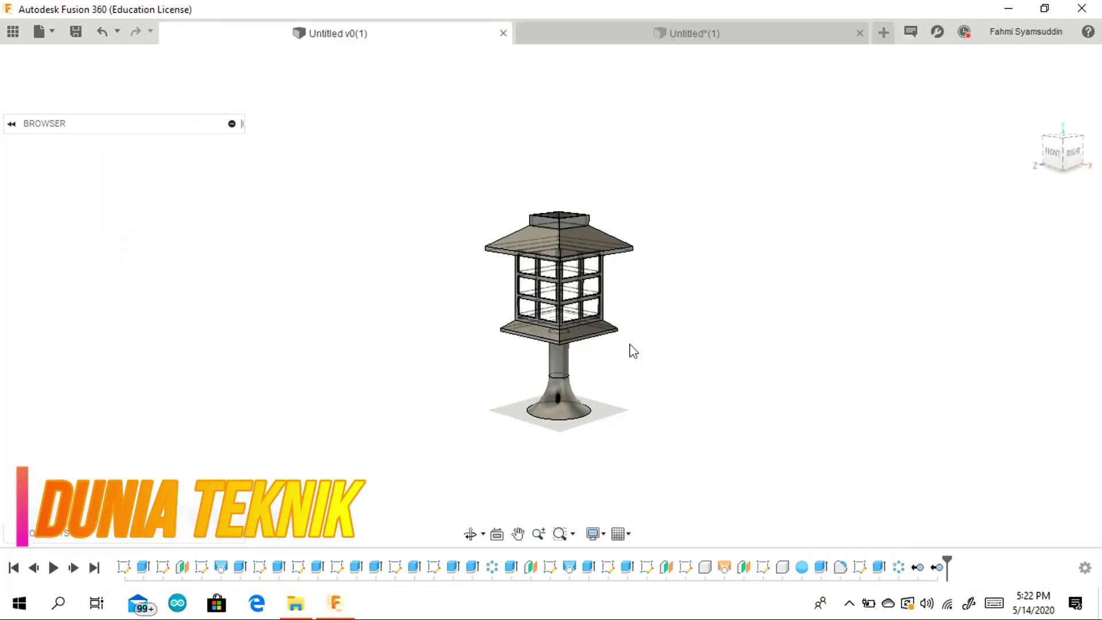
mouse_move(1073, 154)
left_mouse_down()
mouse_move(1087, 140)
mouse_move(1024, 123)
mouse_move(1013, 141)
mouse_move(984, 109)
mouse_move(941, 152)
mouse_move(917, 133)
mouse_move(801, 157)
left_mouse_up()
left_click(714, 27)
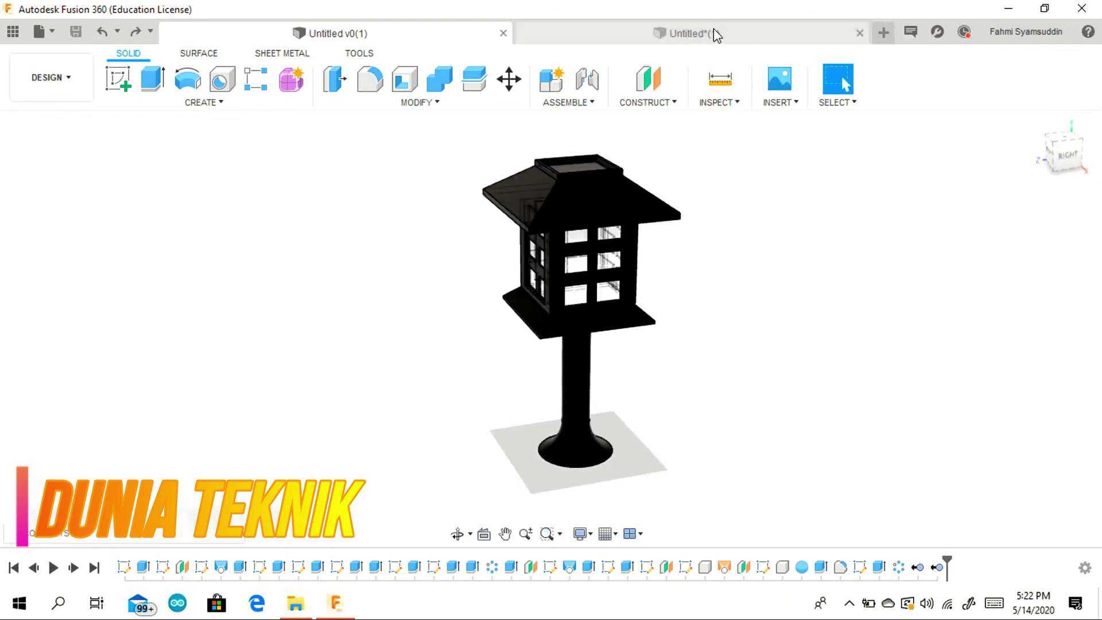